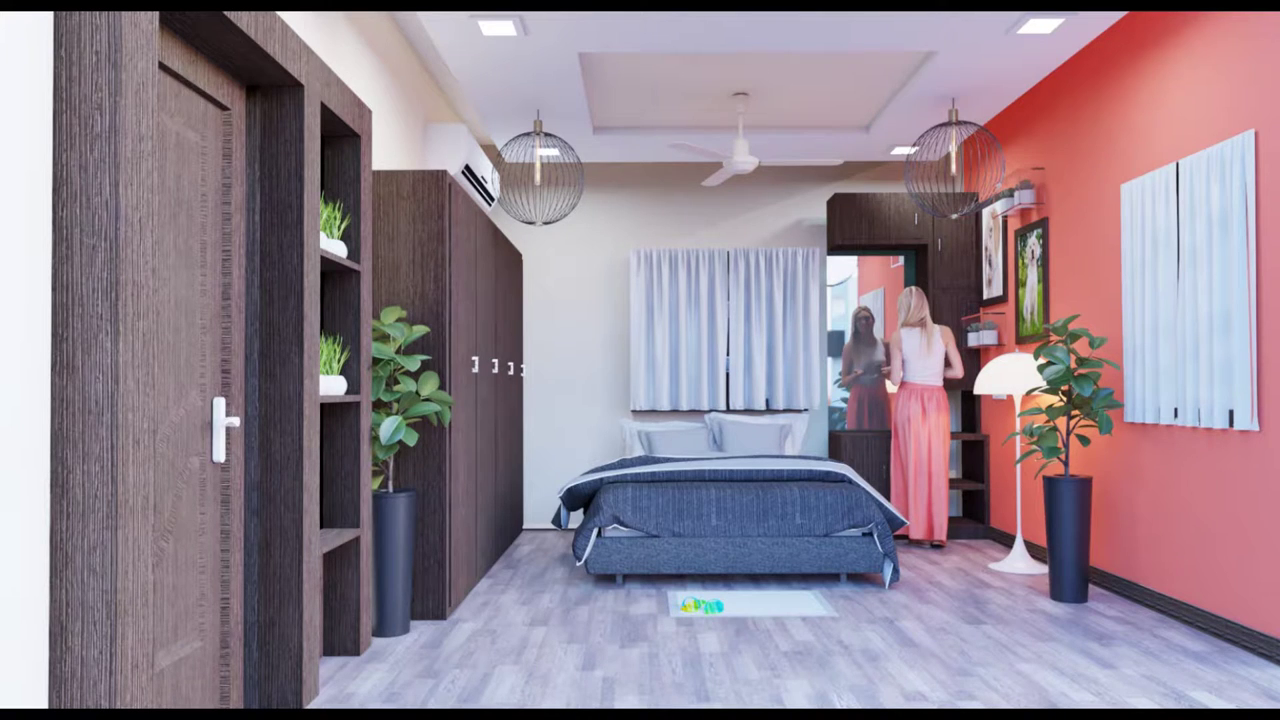
# Open My Room3.png from the Desktop folder in File Explorer to preview it
pyautogui.press('super+e')
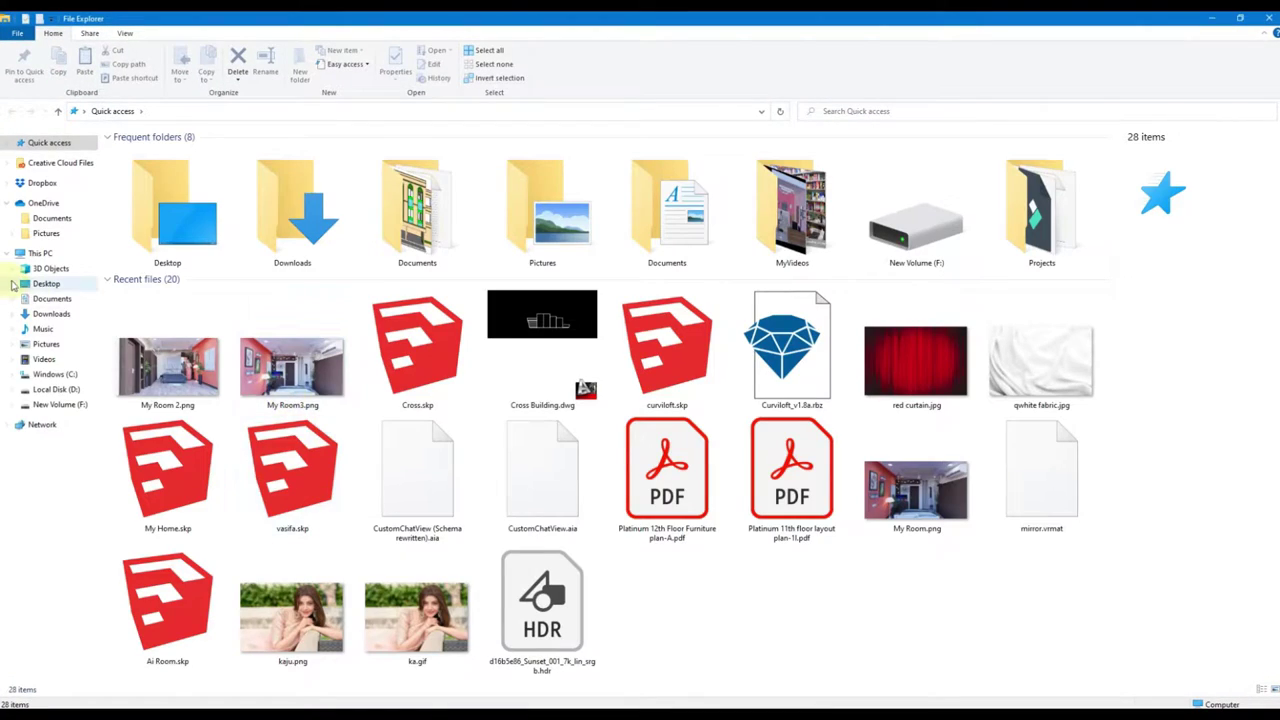
pyautogui.click(30, 284)
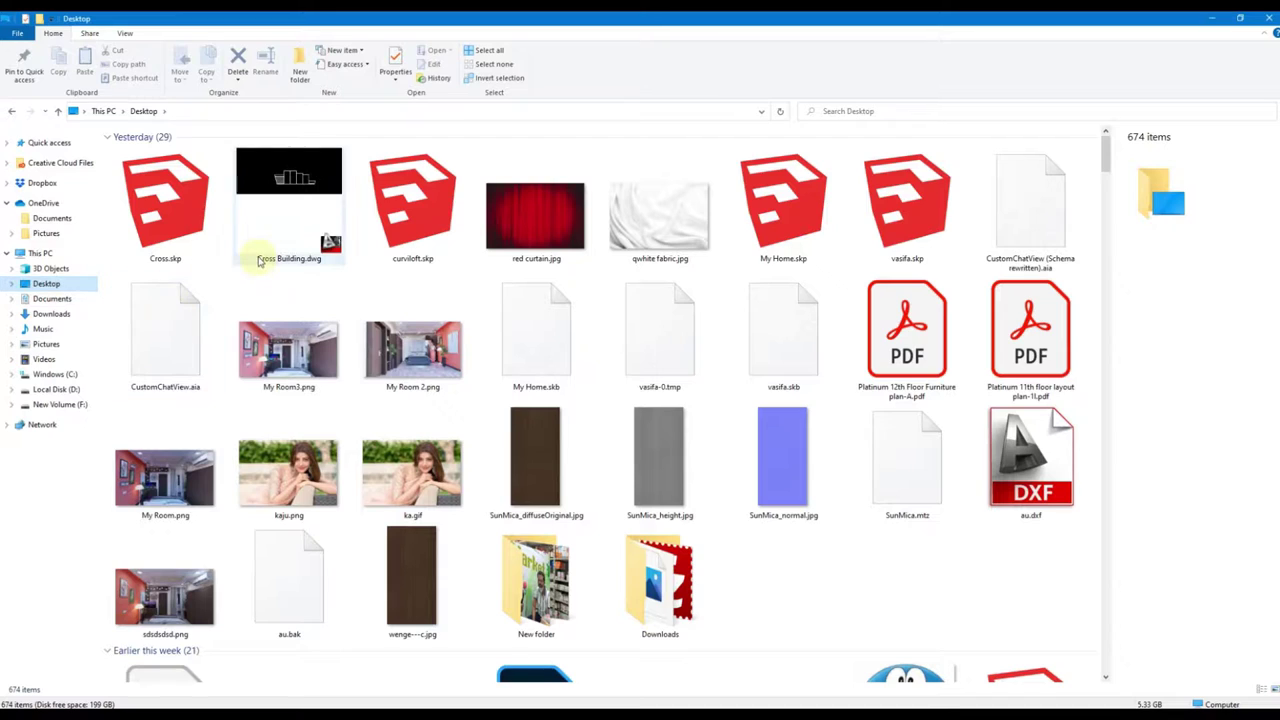
pyautogui.click(287, 352)
pyautogui.doubleClick(287, 354)
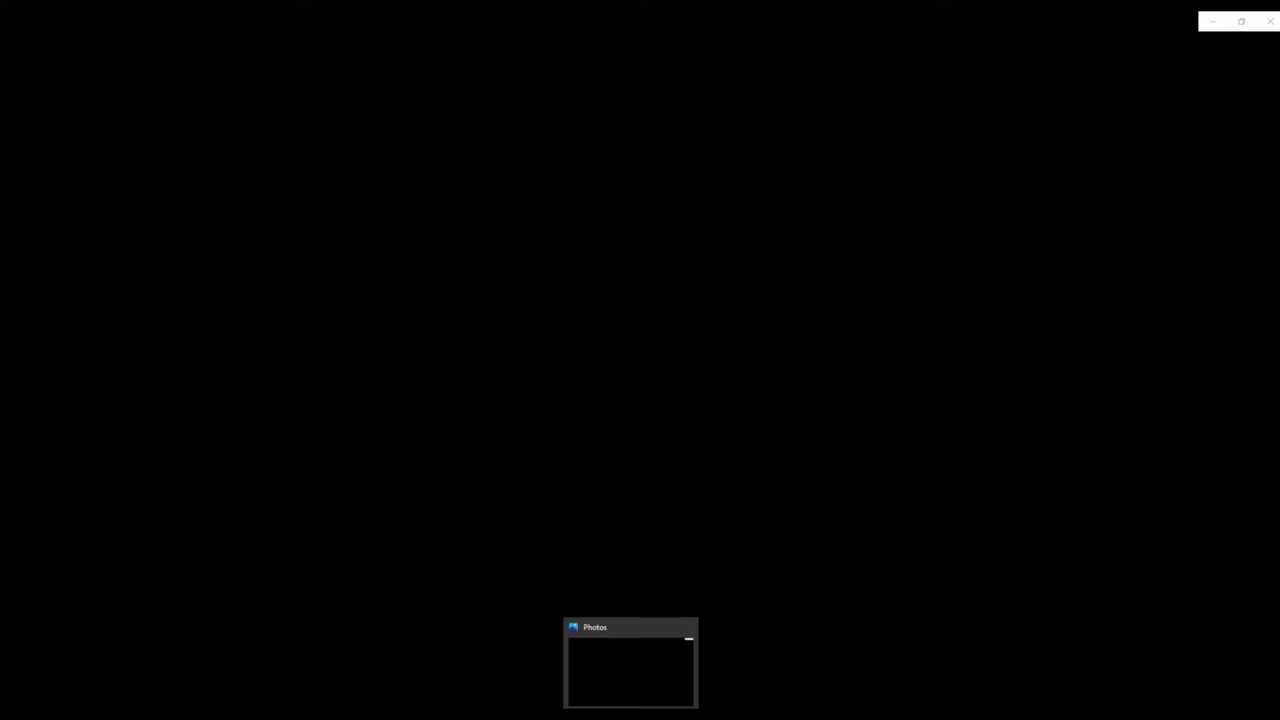
# Dismiss the photo viewer and set My Room3.png as the desktop background
pyautogui.click(675, 700)
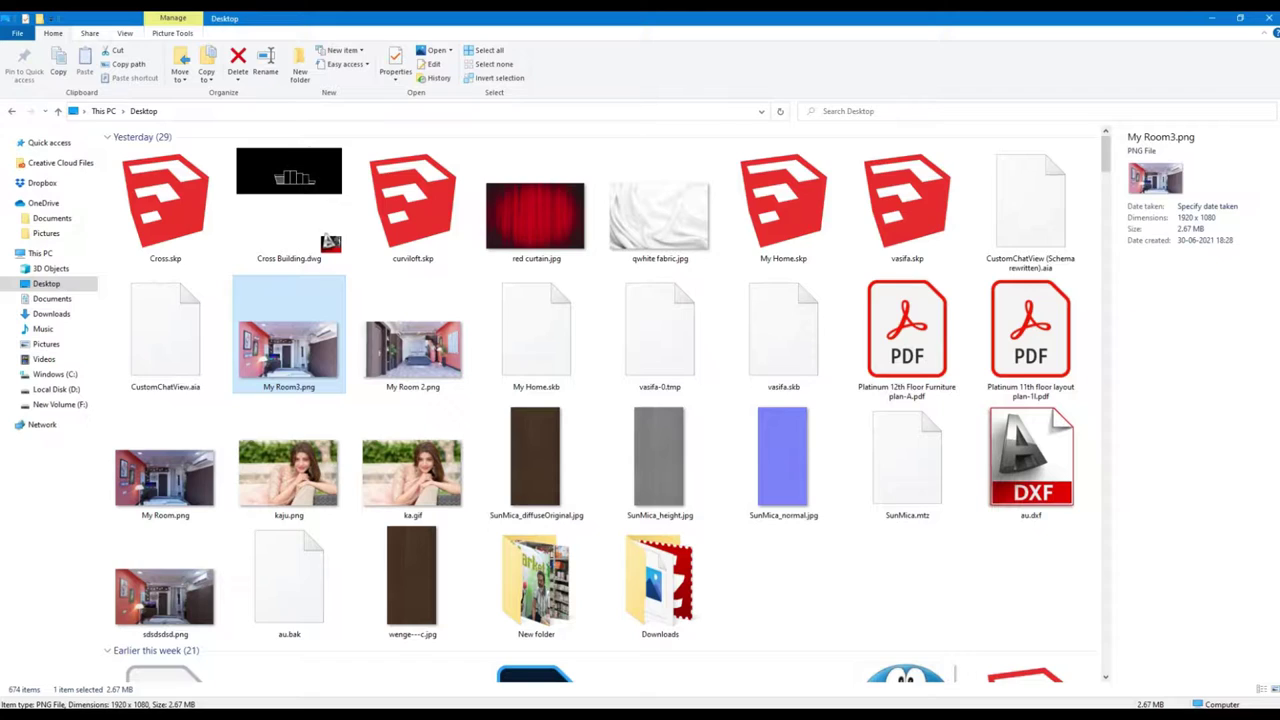
pyautogui.press('Return')
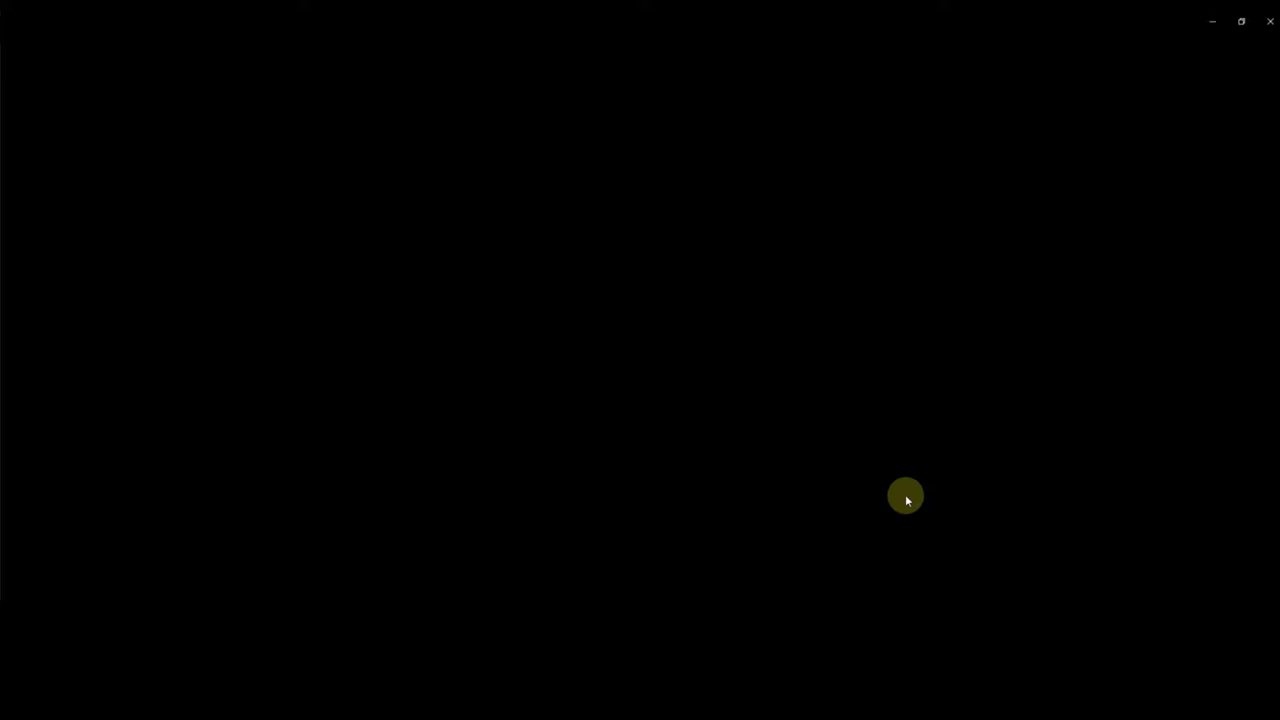
pyautogui.click(630, 715)
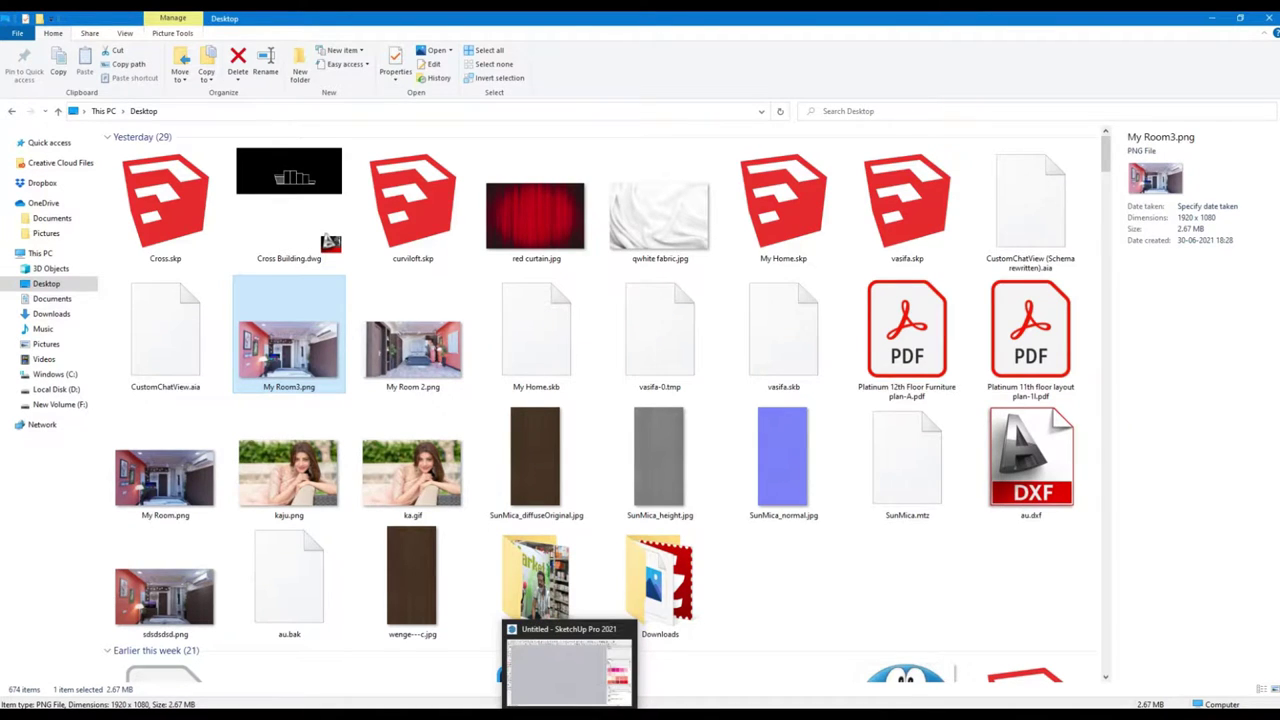
pyautogui.doubleClick(295, 355)
pyautogui.rightClick(294, 355)
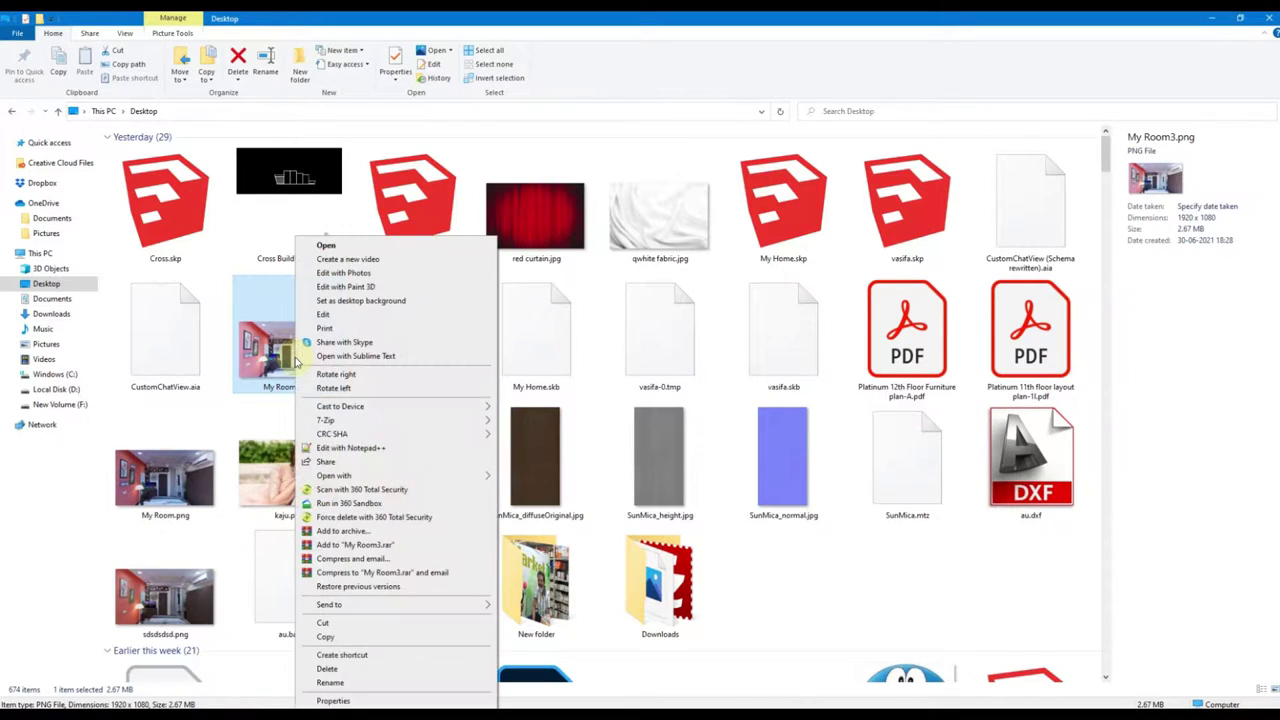
pyautogui.click(390, 301)
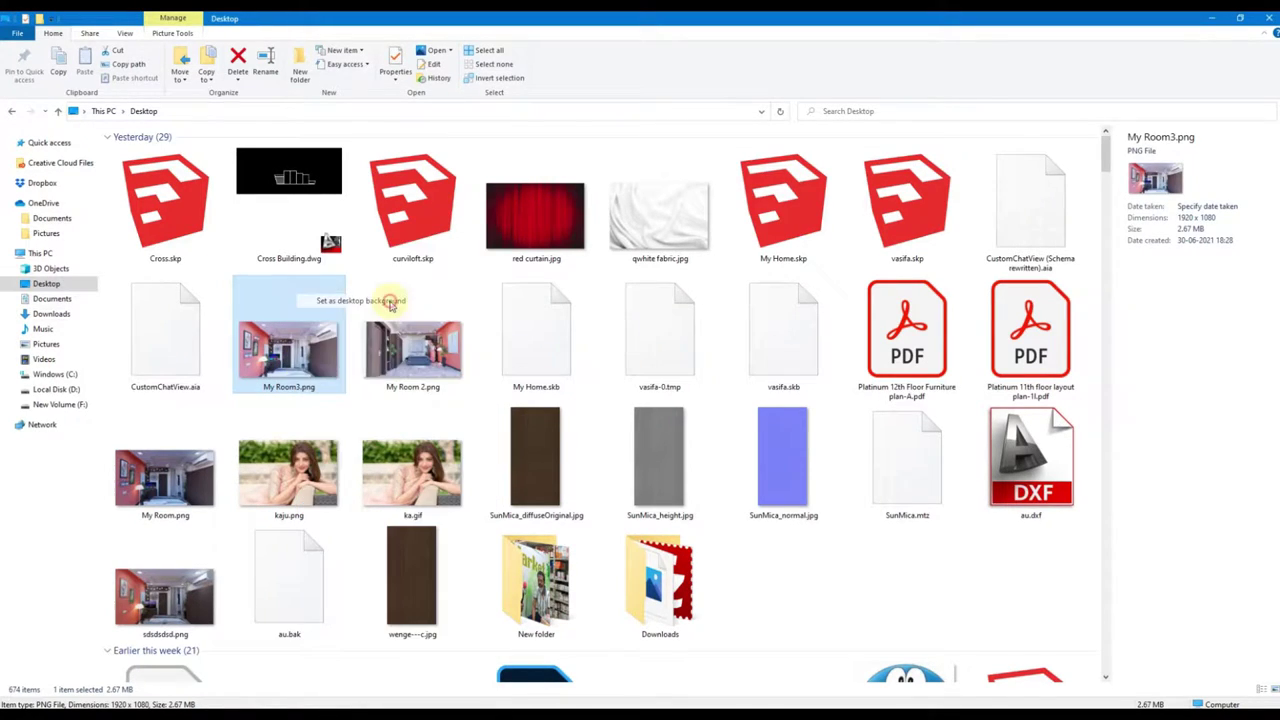
# Minimize File Explorer and look around the My Room3.png bedroom render
pyautogui.click(1213, 20)
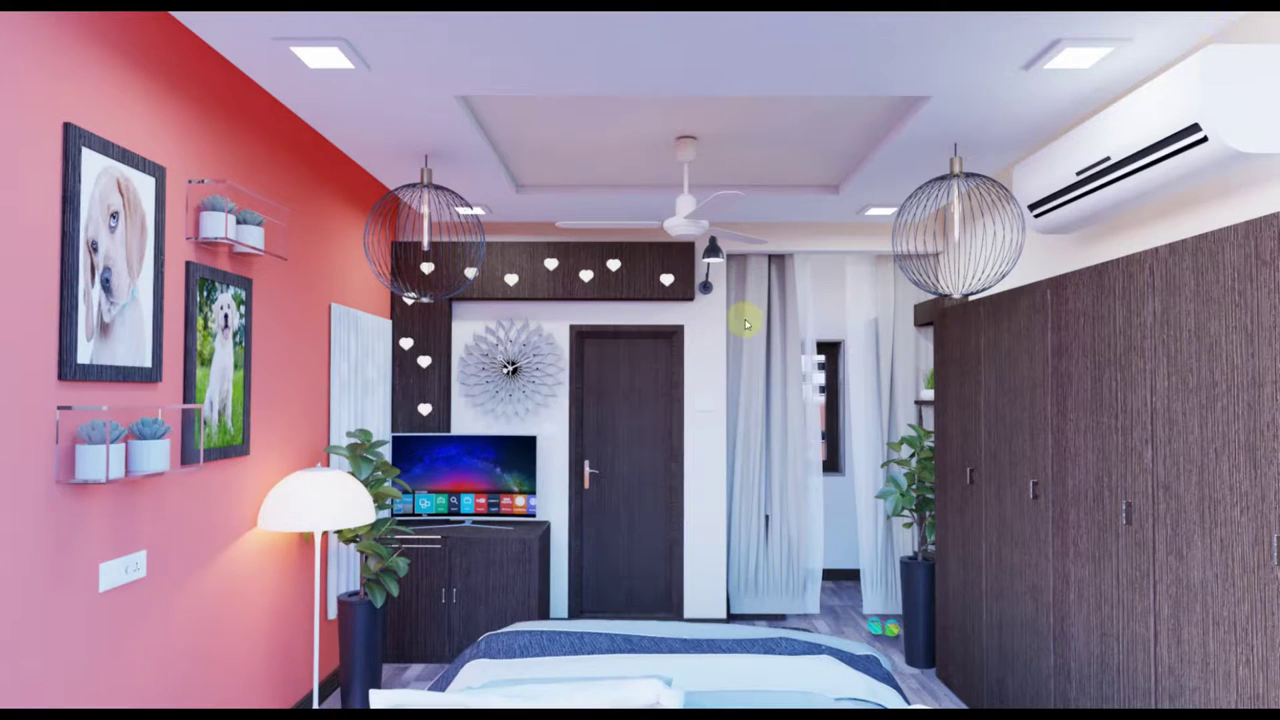
pyautogui.click(711, 452)
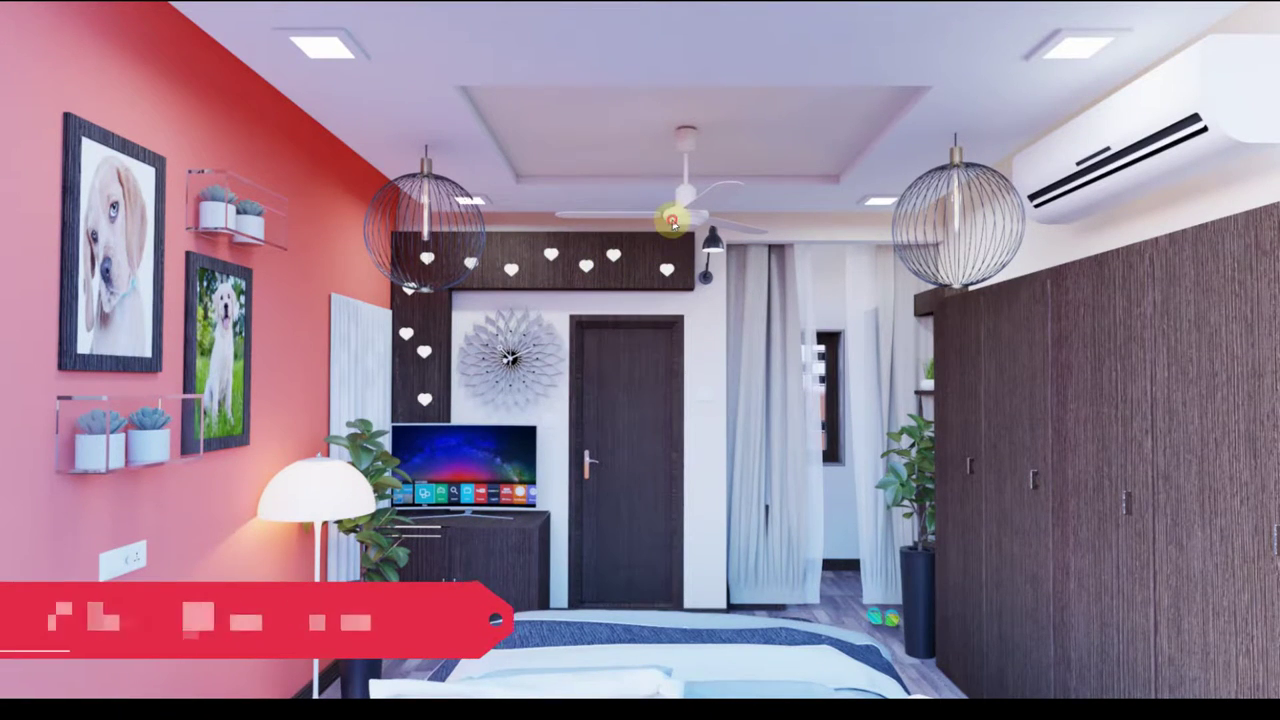
pyautogui.click(428, 229)
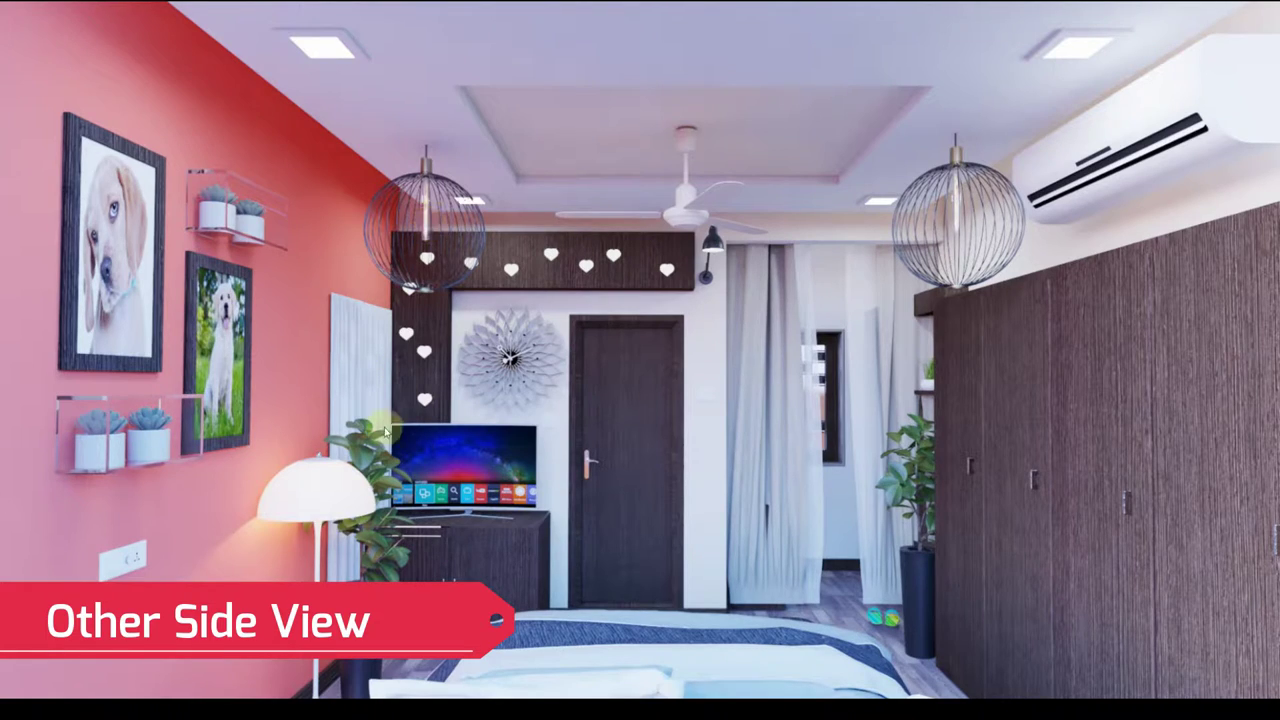
pyautogui.click(343, 500)
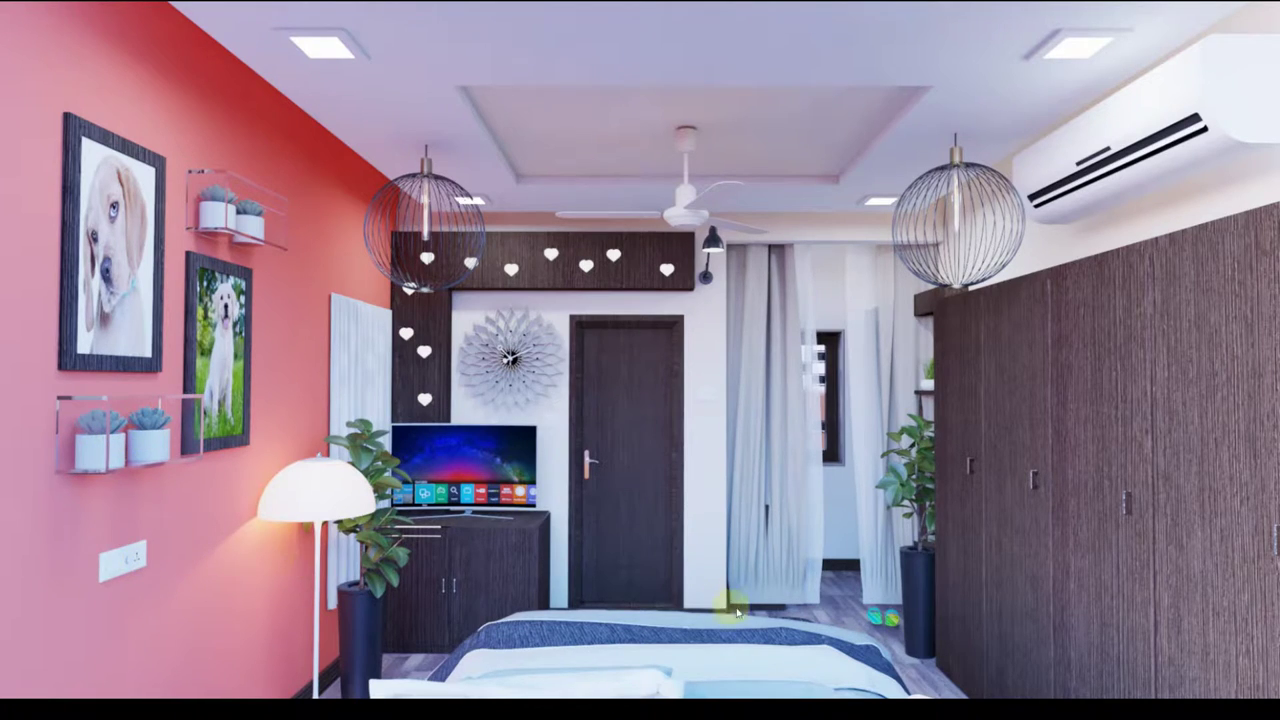
pyautogui.click(835, 376)
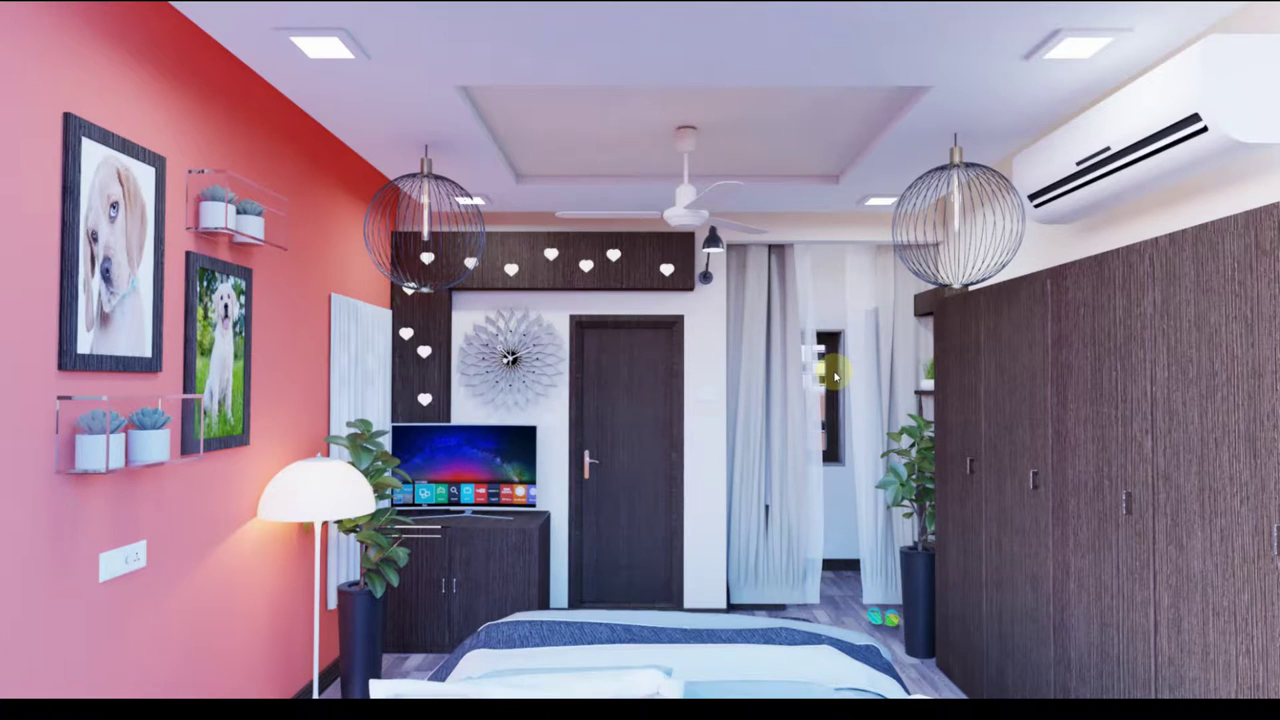
pyautogui.click(343, 370)
pyautogui.click(214, 335)
# Set My Room 2.png as the desktop background, then bring up the blank AutoCAD Drawing1
pyautogui.click(200, 655)
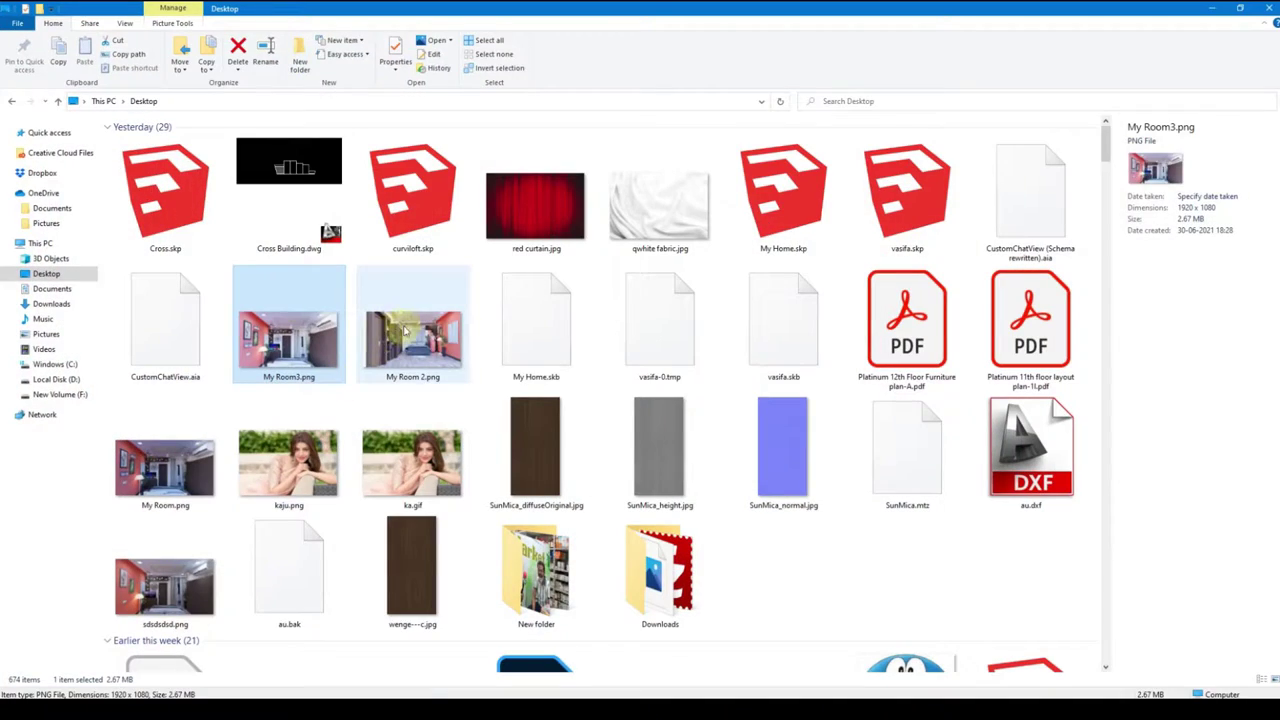
pyautogui.click(405, 325)
pyautogui.rightClick(405, 325)
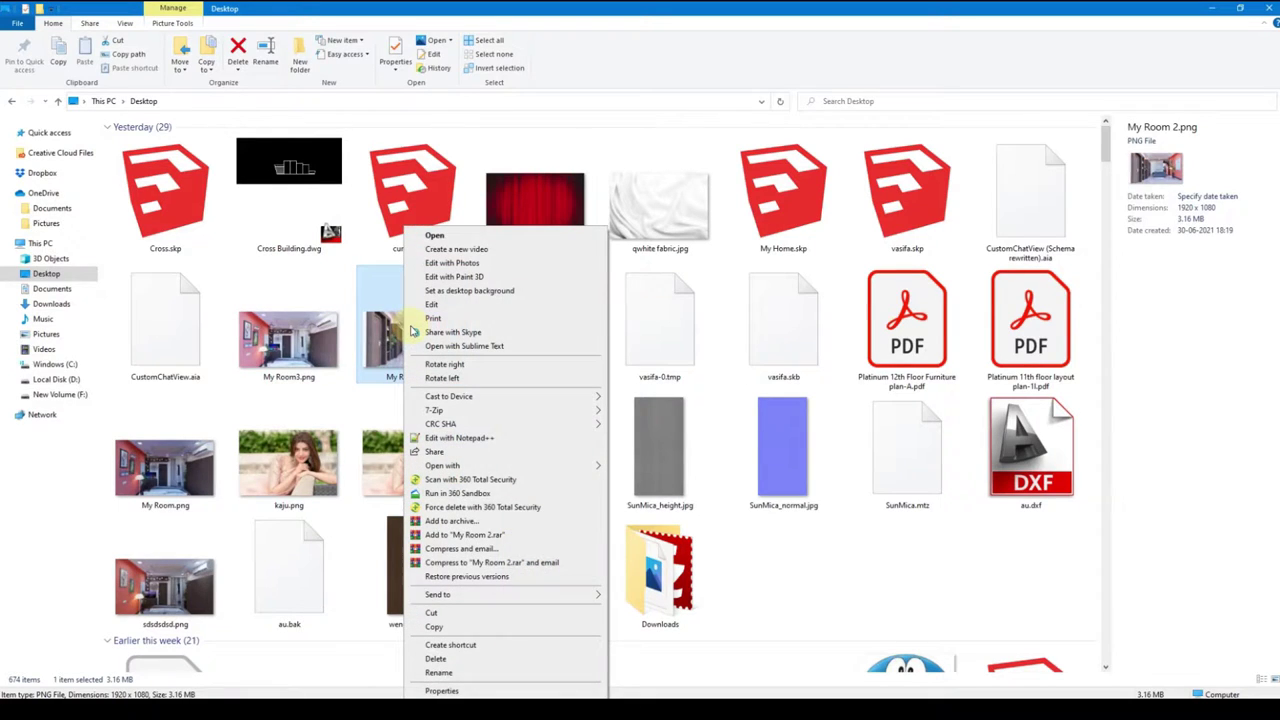
pyautogui.click(516, 291)
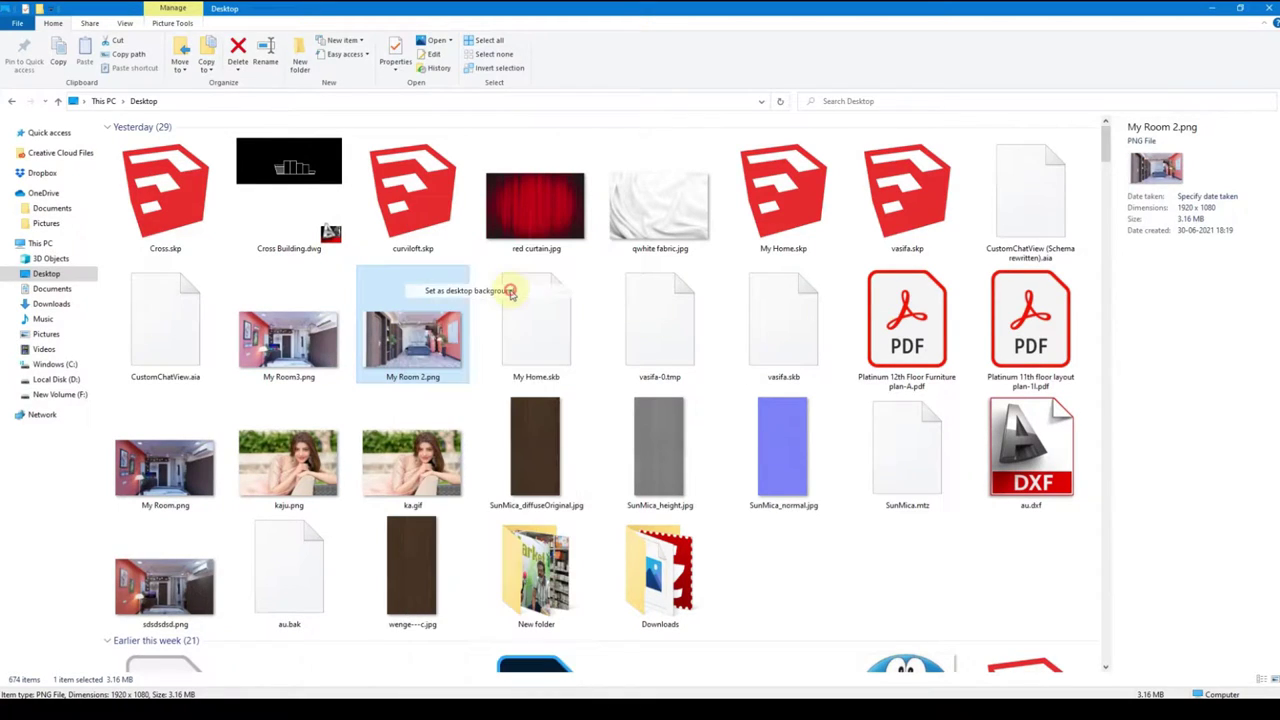
pyautogui.click(1210, 8)
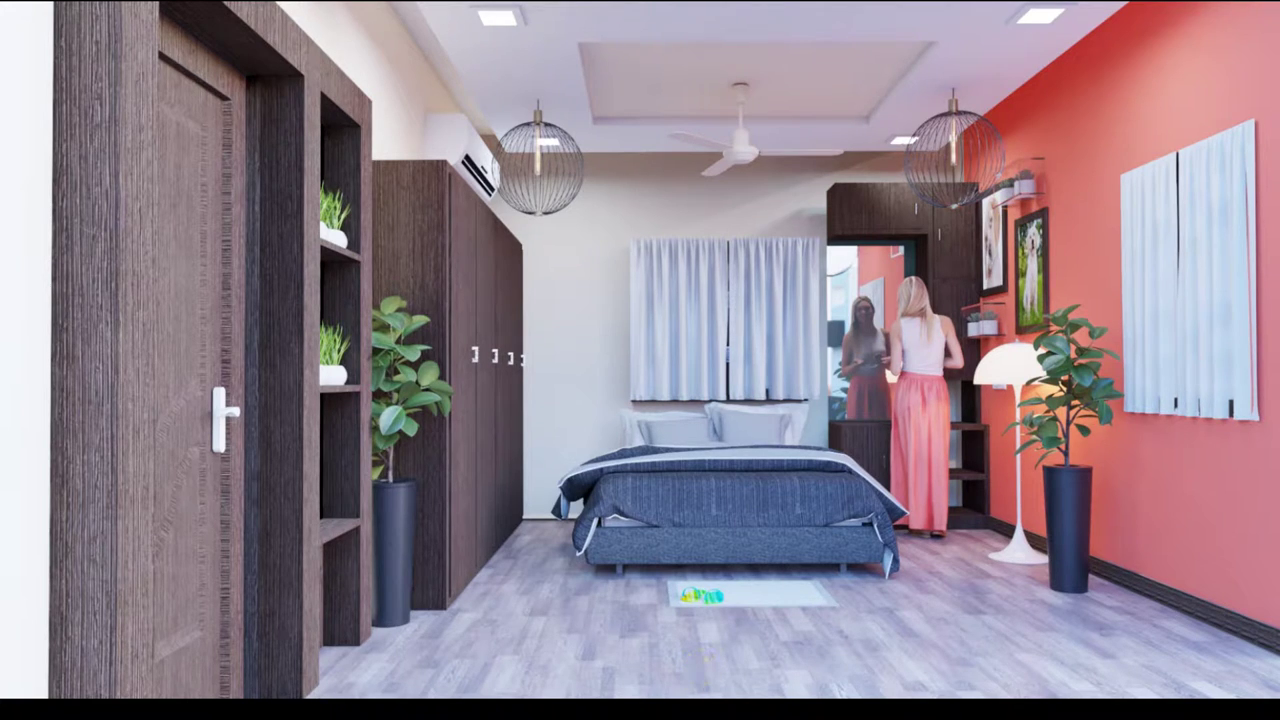
pyautogui.click(600, 650)
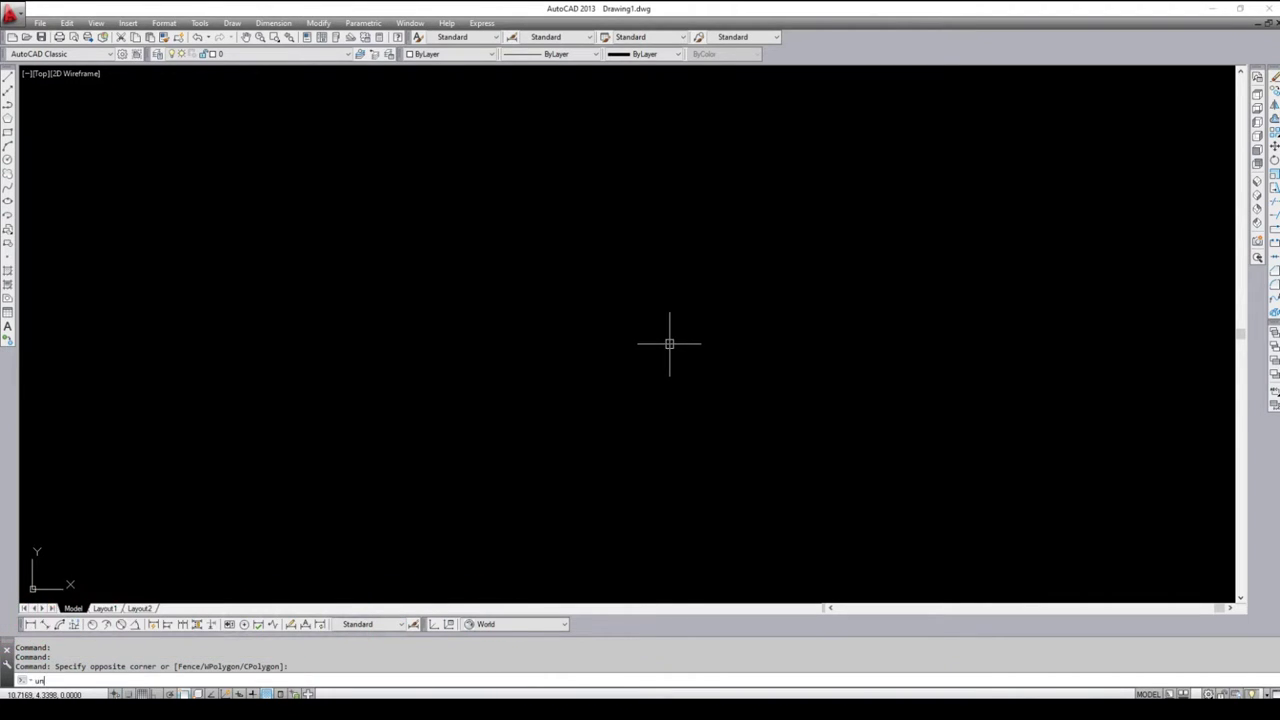
# Set the drawing length units to Architectural with UN
pyautogui.write('un')
pyautogui.press('Return')
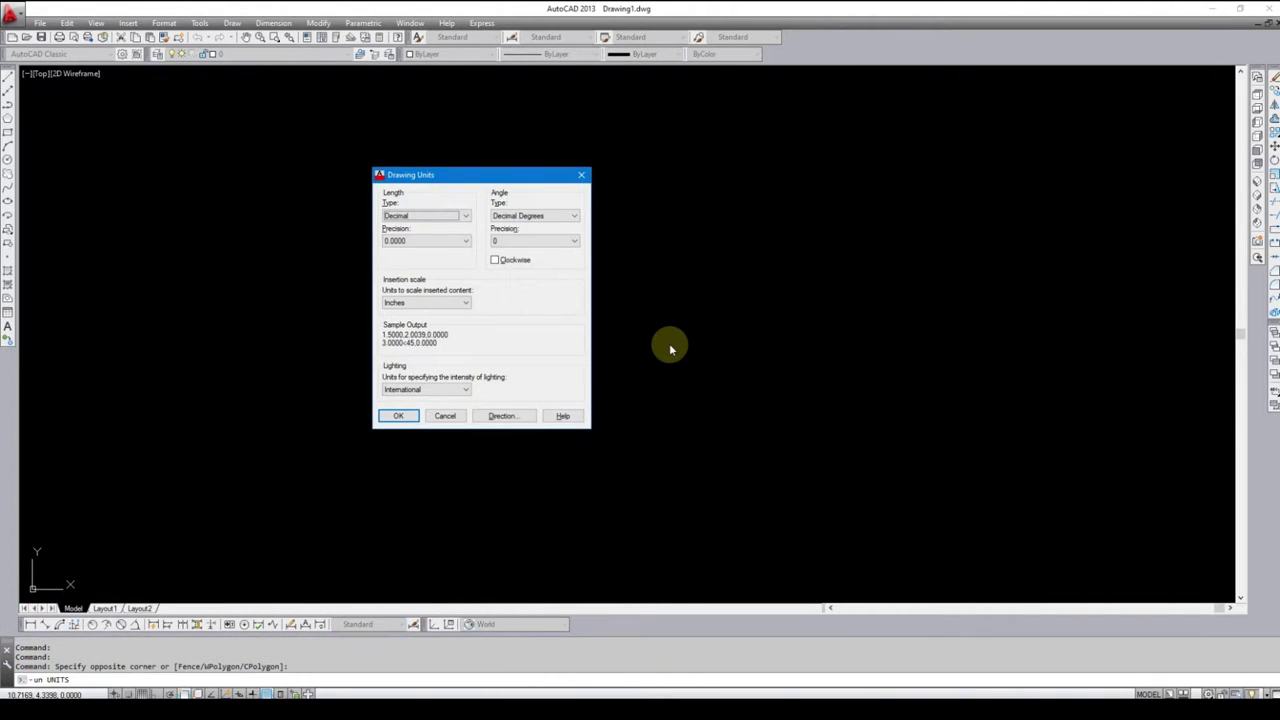
pyautogui.press('Up')
pyautogui.press('Return')
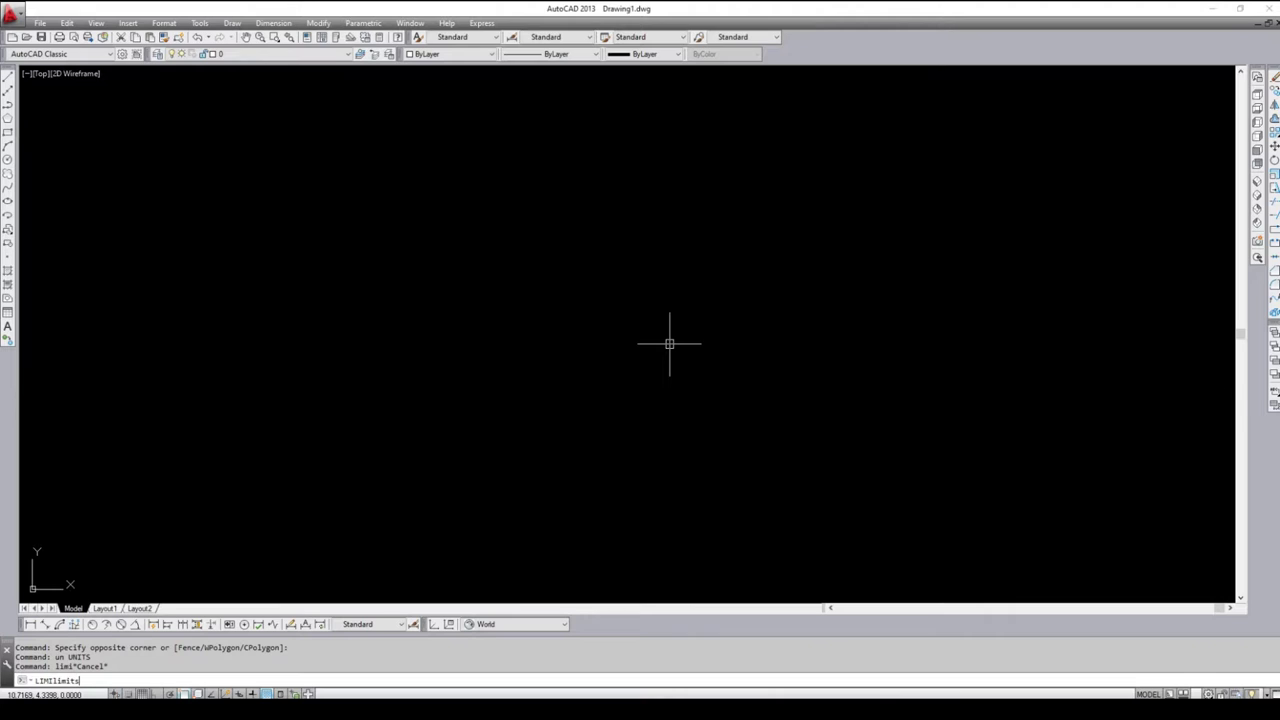
# Set the drawing limits from 0,0 to 100',100' and zoom to show them all
pyautogui.press('Escape')
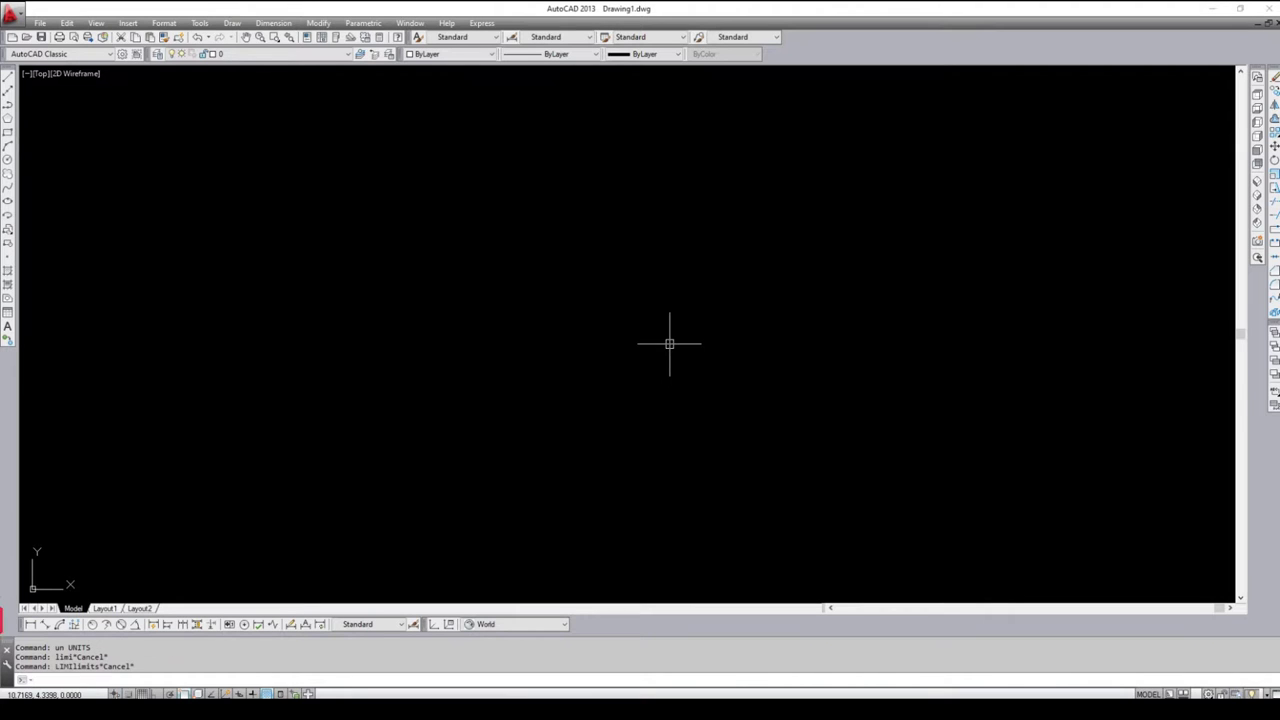
pyautogui.write('limikts')
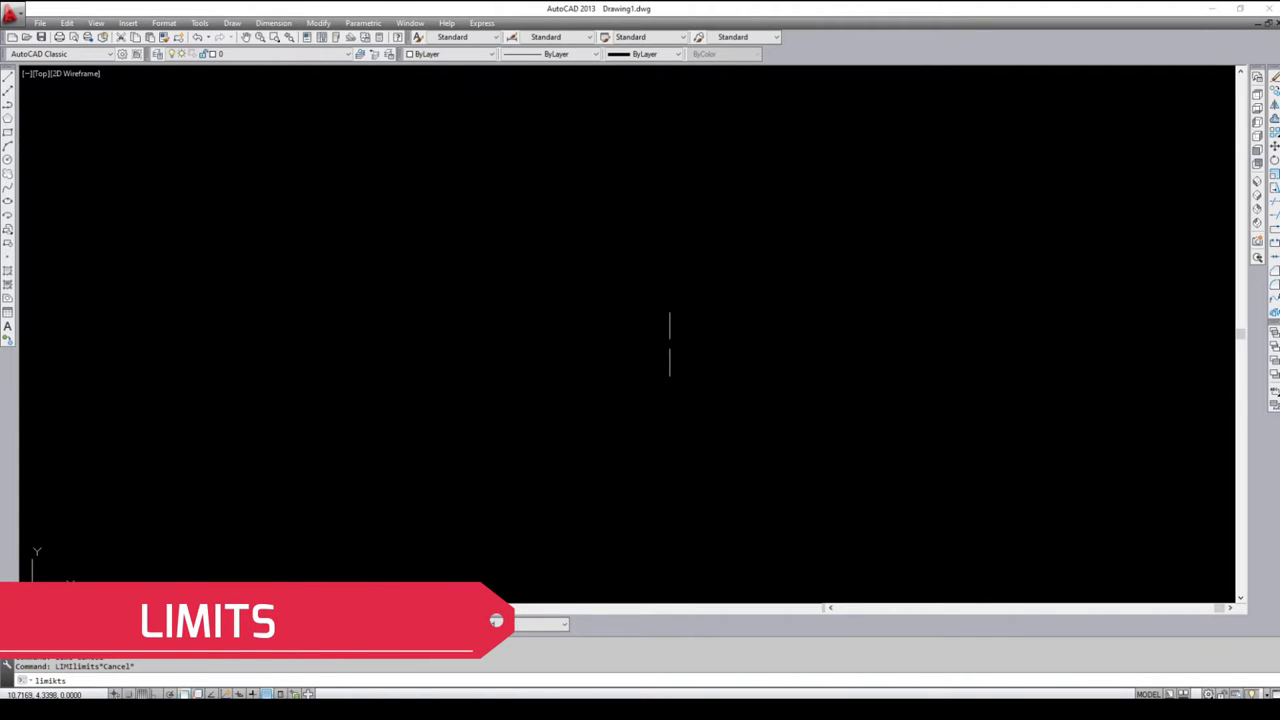
pyautogui.press('Return')
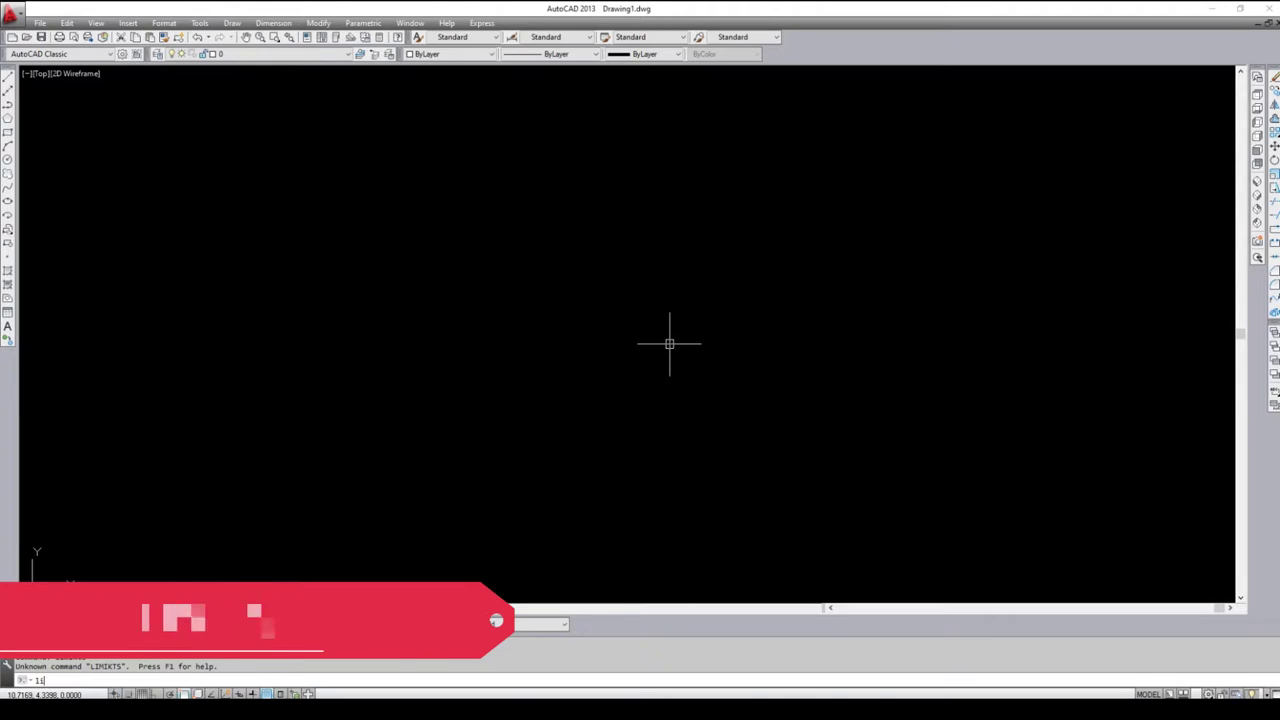
pyautogui.write('limits')
pyautogui.press('Return')
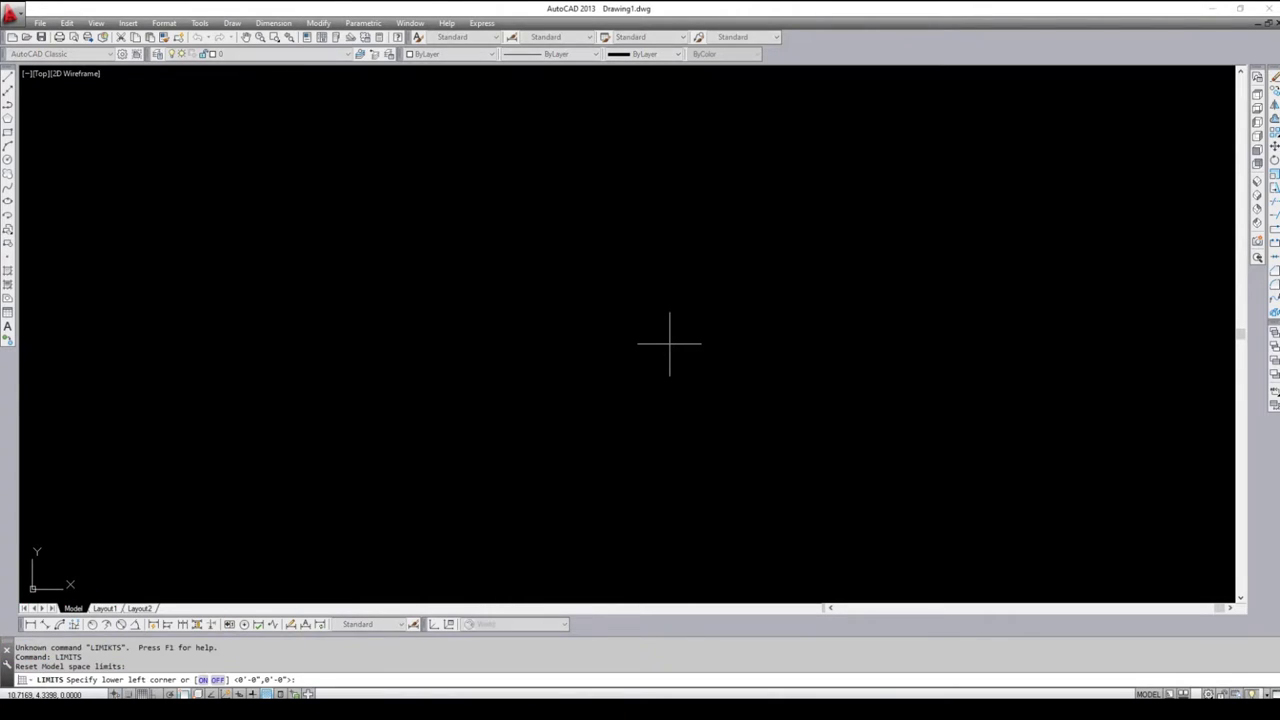
pyautogui.press('Return')
pyautogui.write("100',100'")
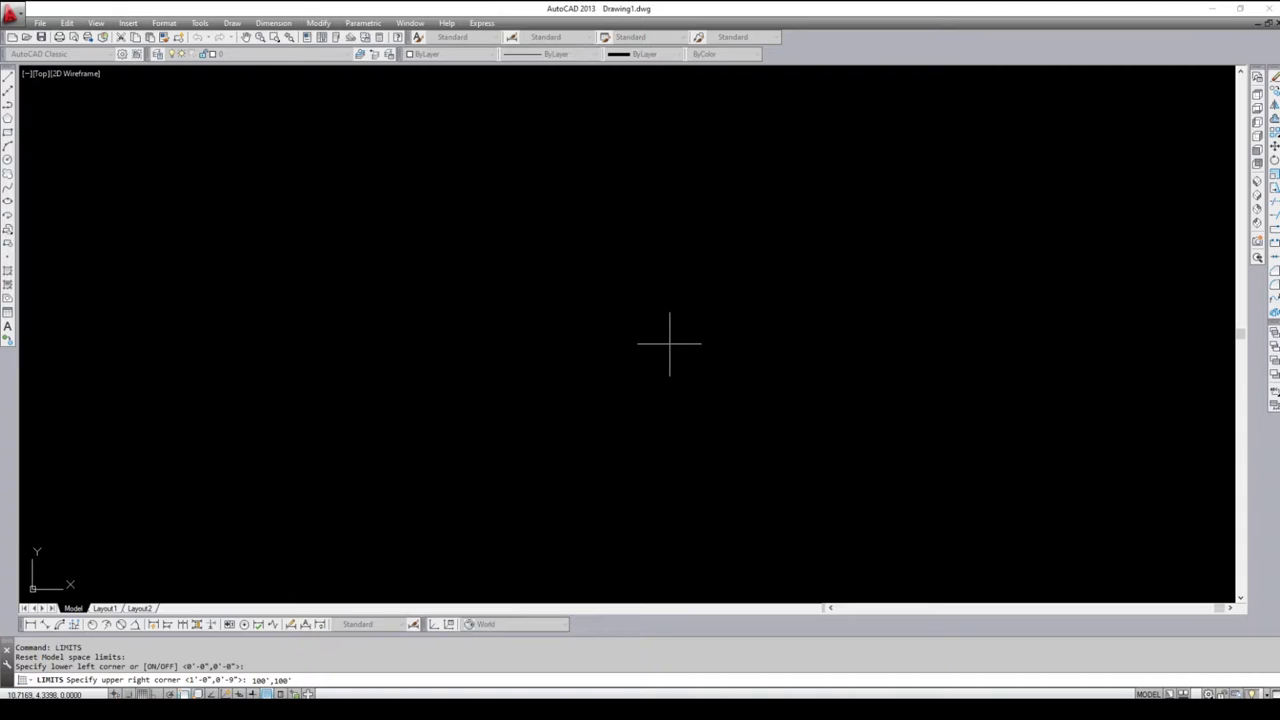
pyautogui.press('Return')
pyautogui.press('Return')
pyautogui.write('a')
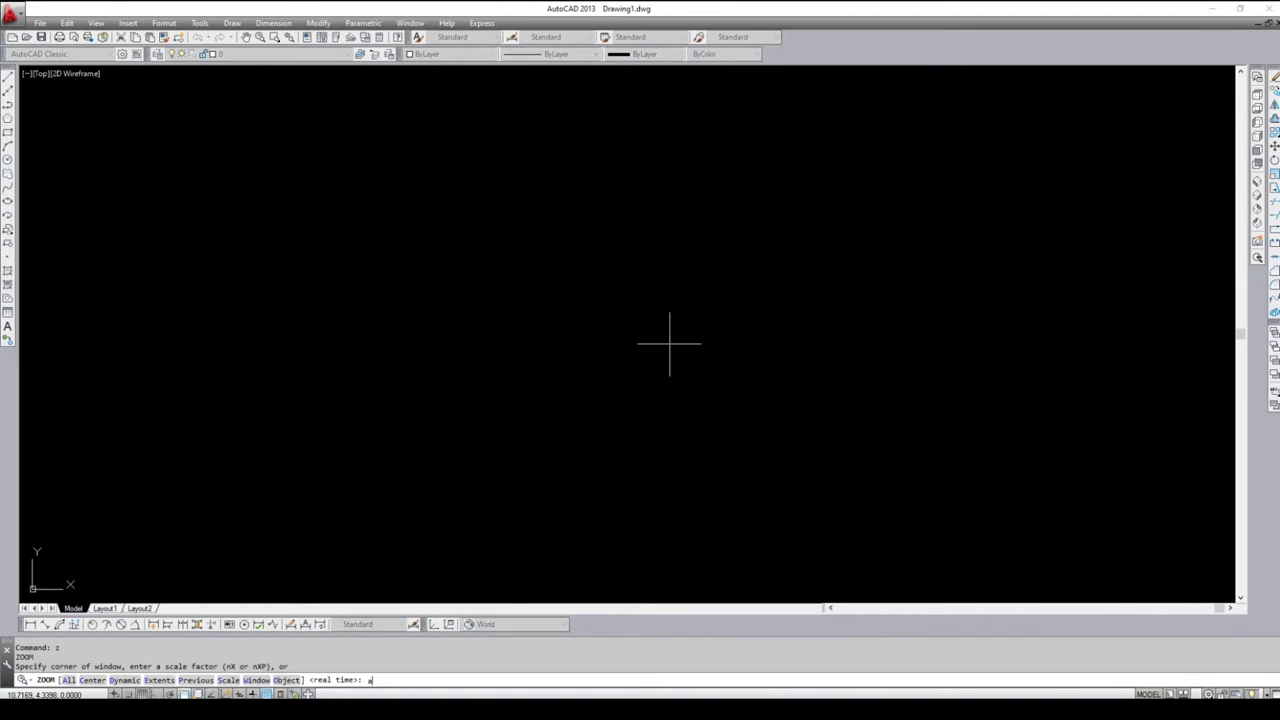
pyautogui.press('Return')
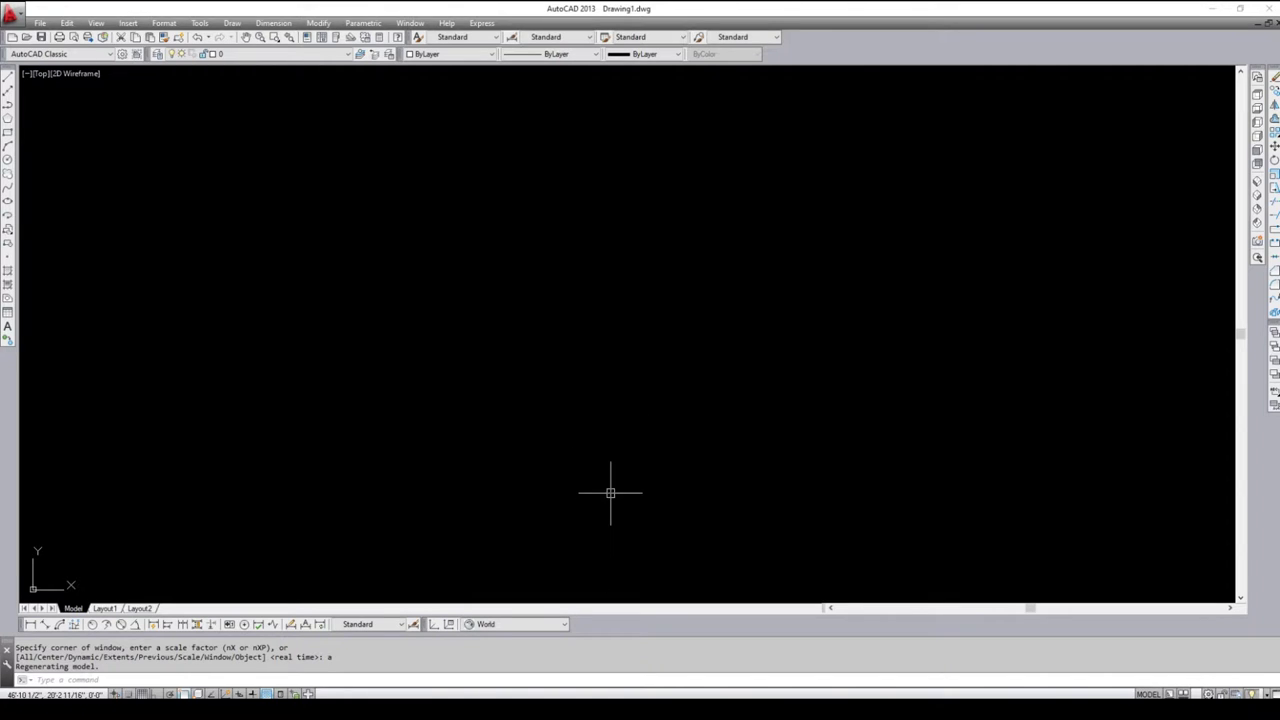
# Abort the first line attempt and turn on Ortho mode with F8
pyautogui.write('l')
pyautogui.press('Return')
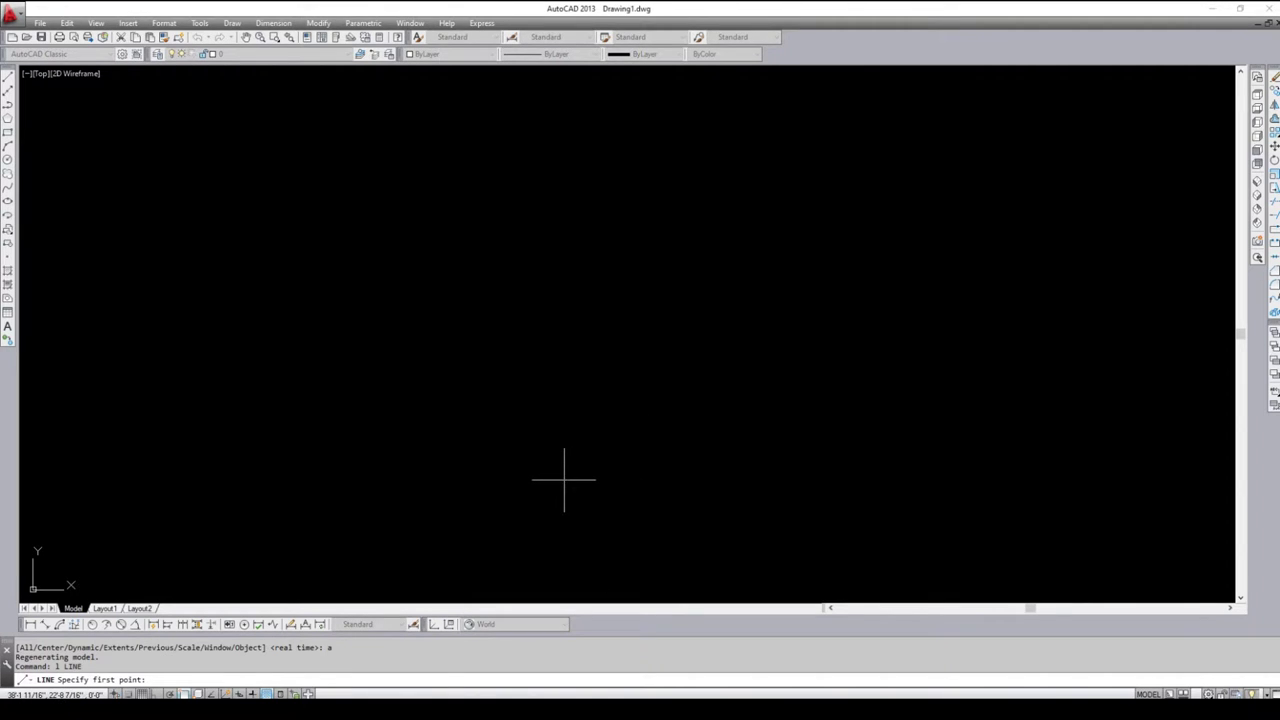
pyautogui.press('Escape')
pyautogui.press('F8')
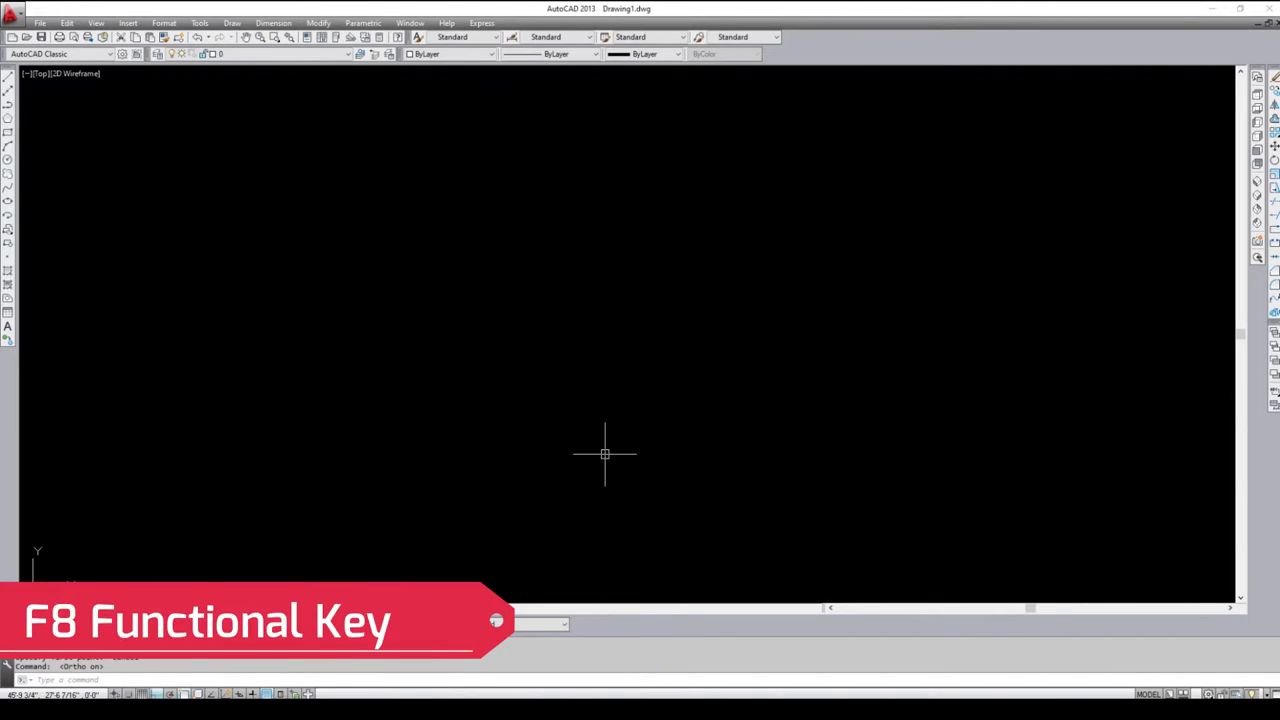
# Draw a closed 10' by 10' square and float the View toolbar
pyautogui.write('l')
pyautogui.press('Return')
pyautogui.click(555, 469)
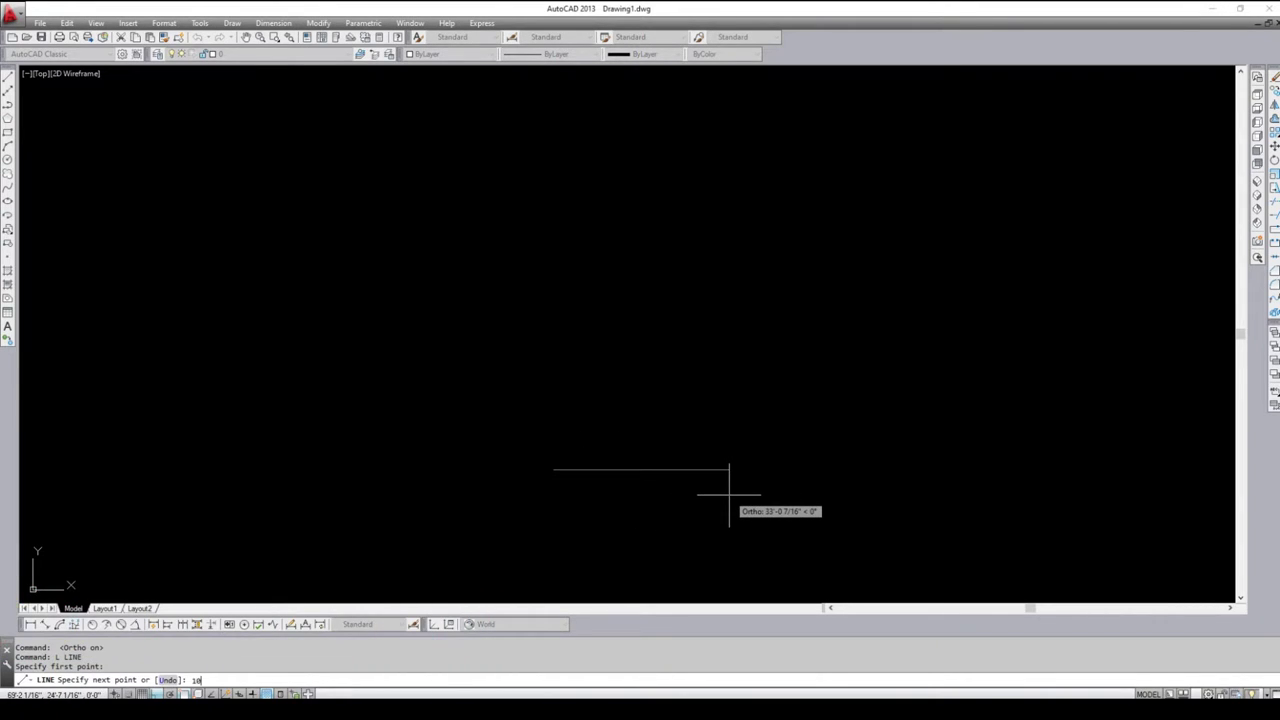
pyautogui.press('Return')
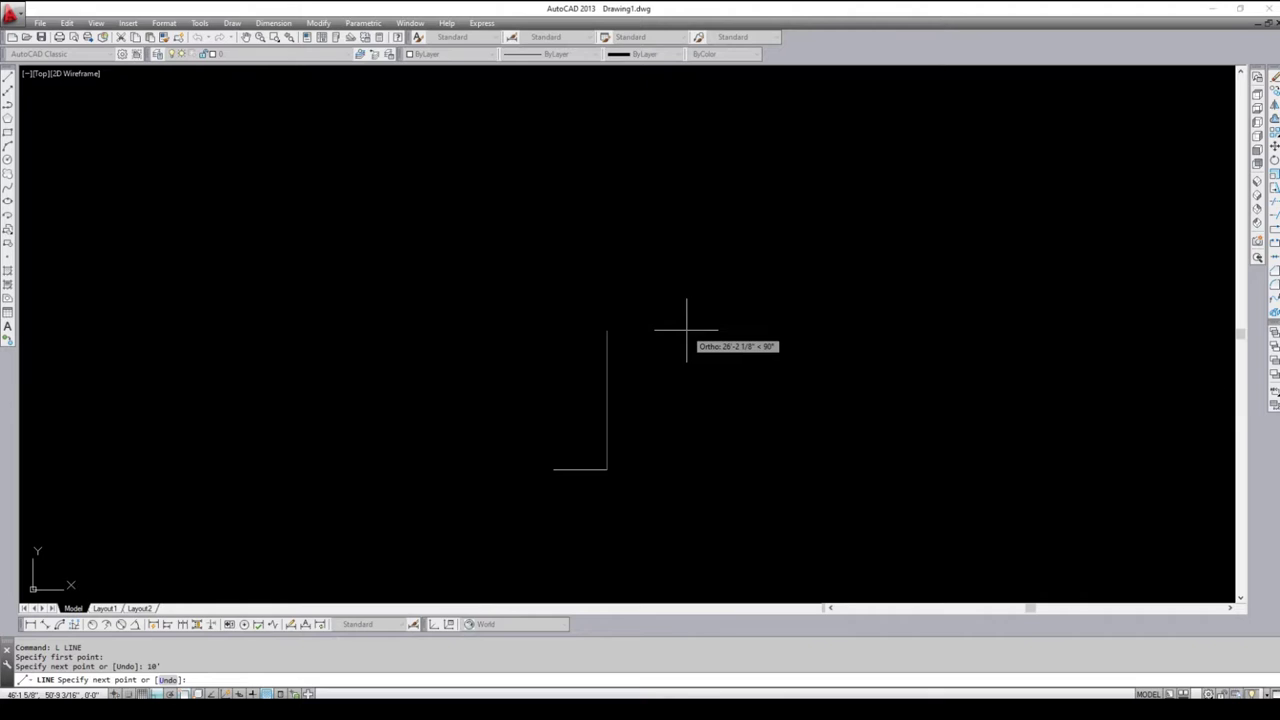
pyautogui.write("10'")
pyautogui.press('Return')
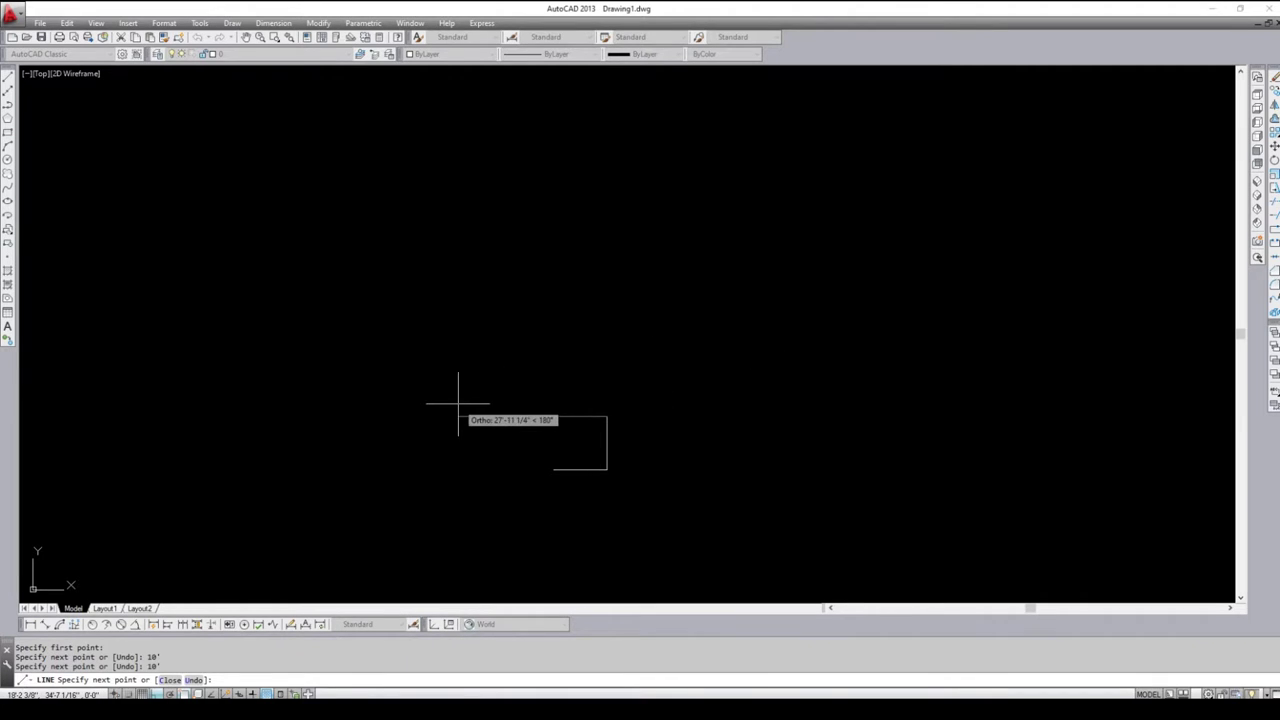
pyautogui.write("10'")
pyautogui.press('Return')
pyautogui.press('Return')
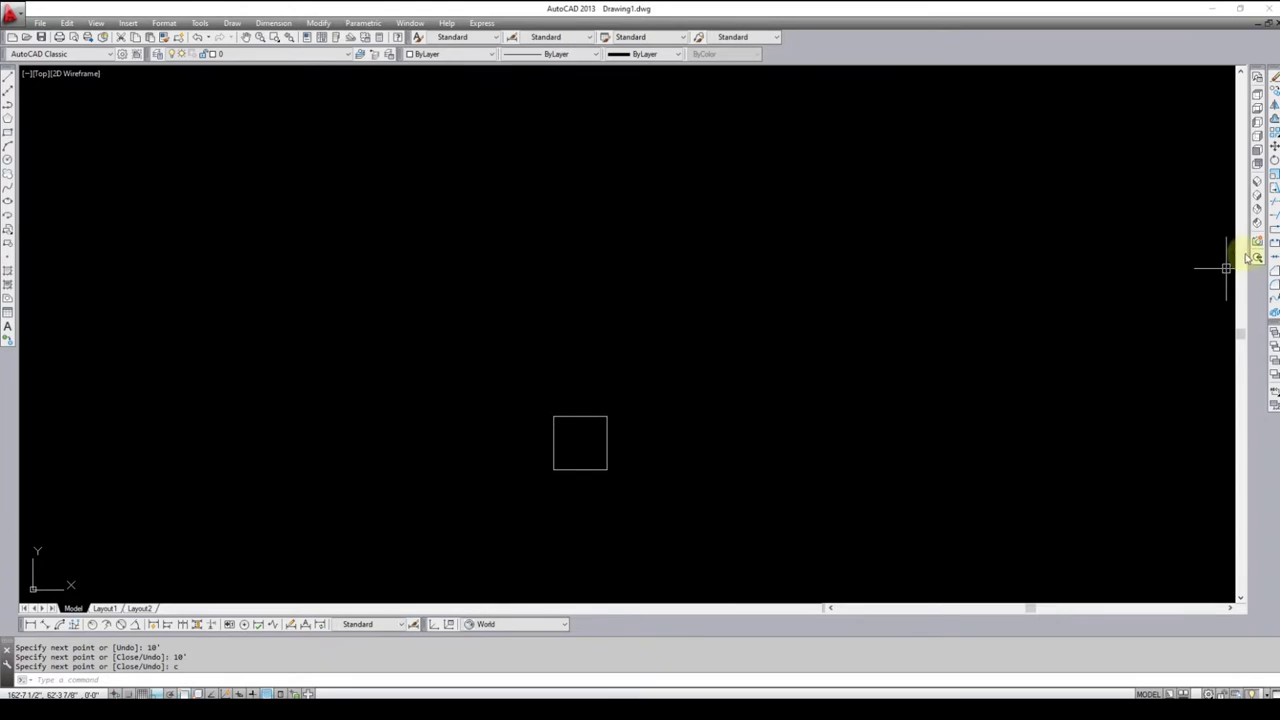
pyautogui.moveTo(1253, 68); pyautogui.dragTo(677, 281)
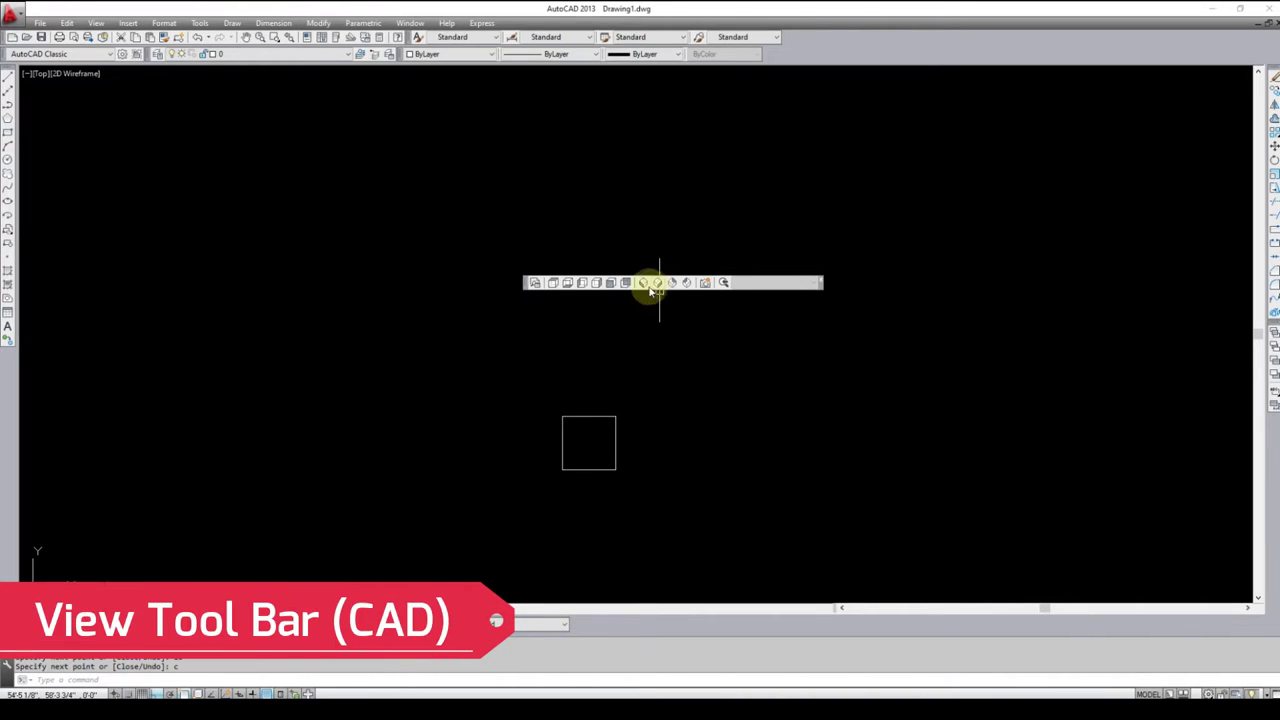
# Switch to SW Isometric and convert the four-line square into a single region
pyautogui.click(643, 283)
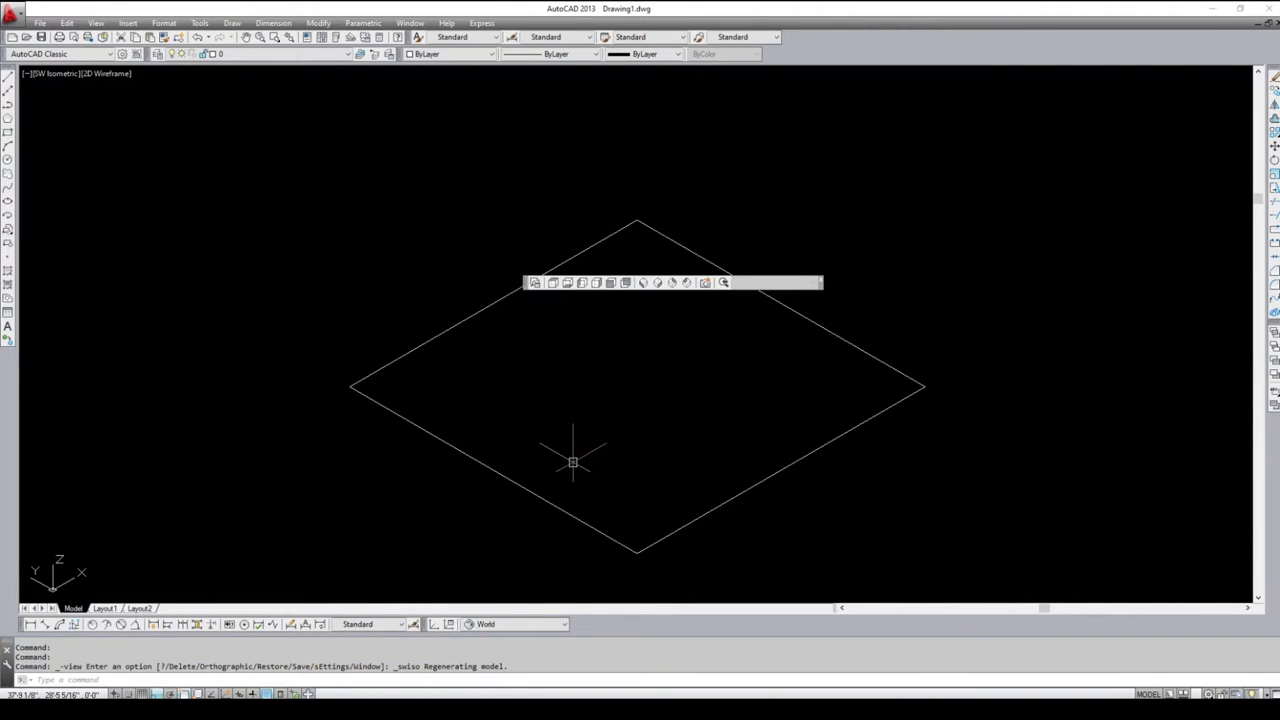
pyautogui.scroll(-2, 495, 518)
pyautogui.write('REG')
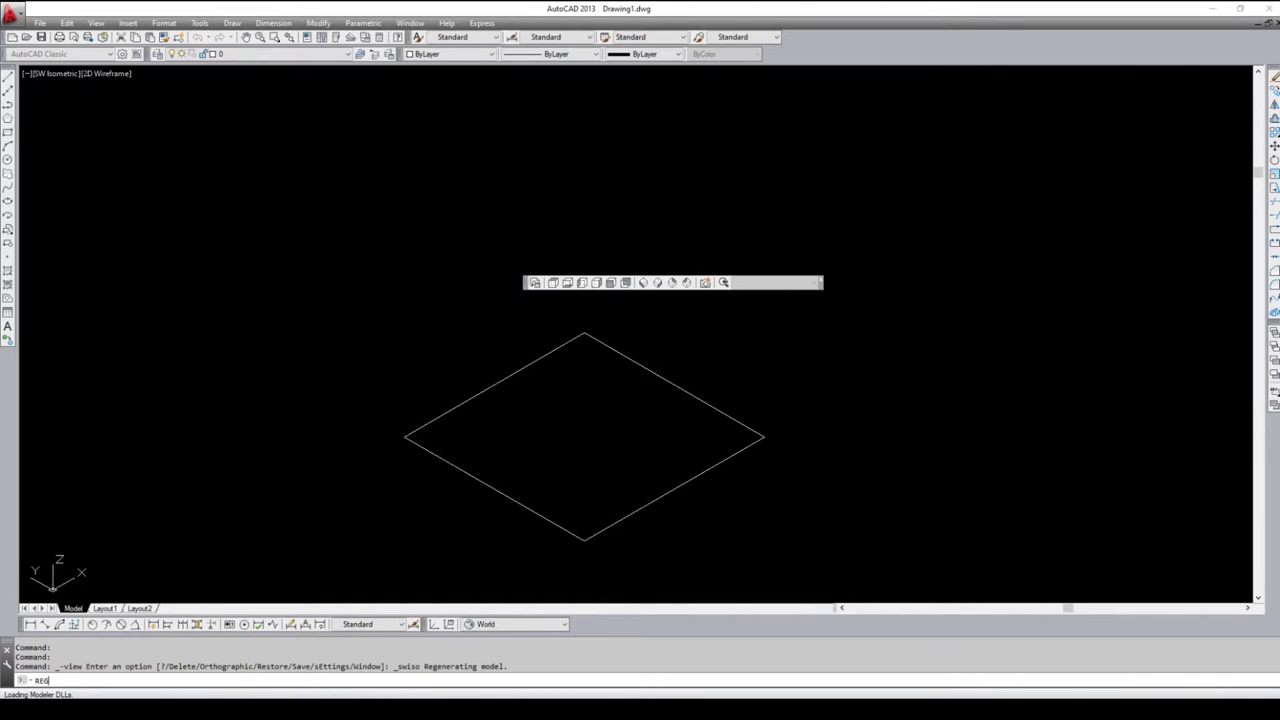
pyautogui.press('Return')
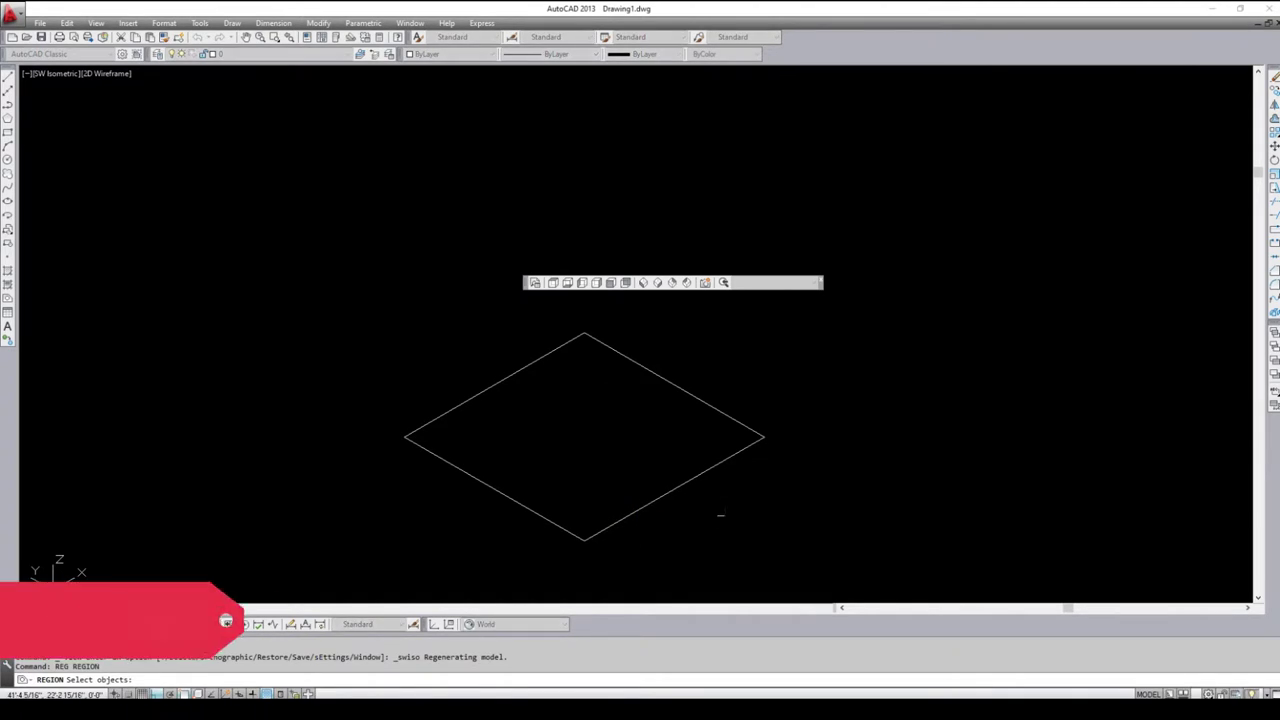
pyautogui.click(782, 523)
pyautogui.click(421, 345)
pyautogui.press('Return')
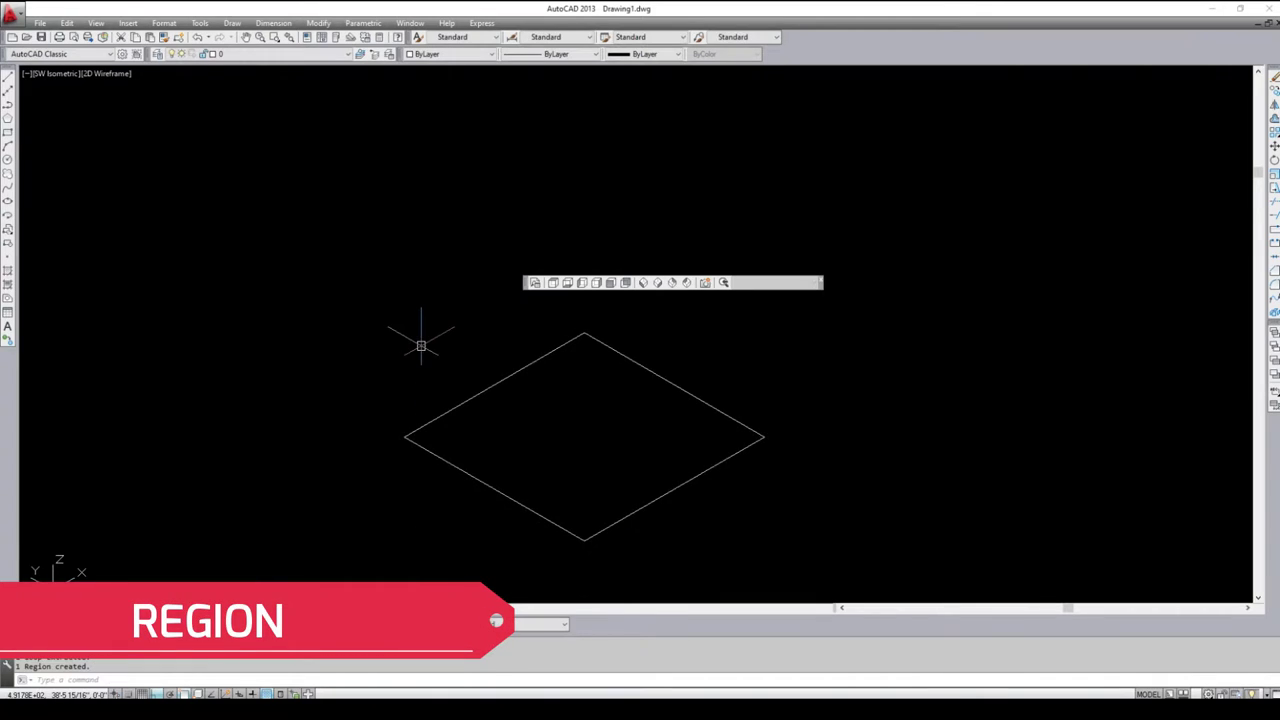
pyautogui.click(569, 432)
pyautogui.click(449, 363)
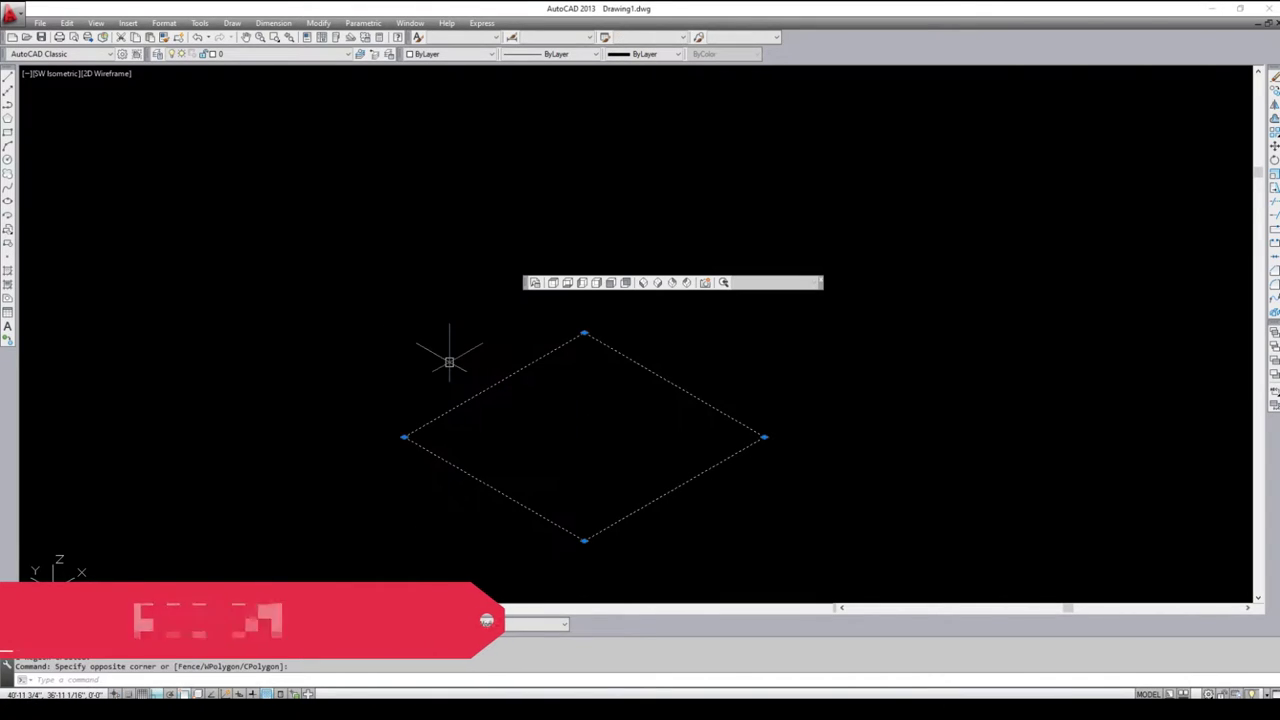
pyautogui.press('Escape')
pyautogui.press('Escape')
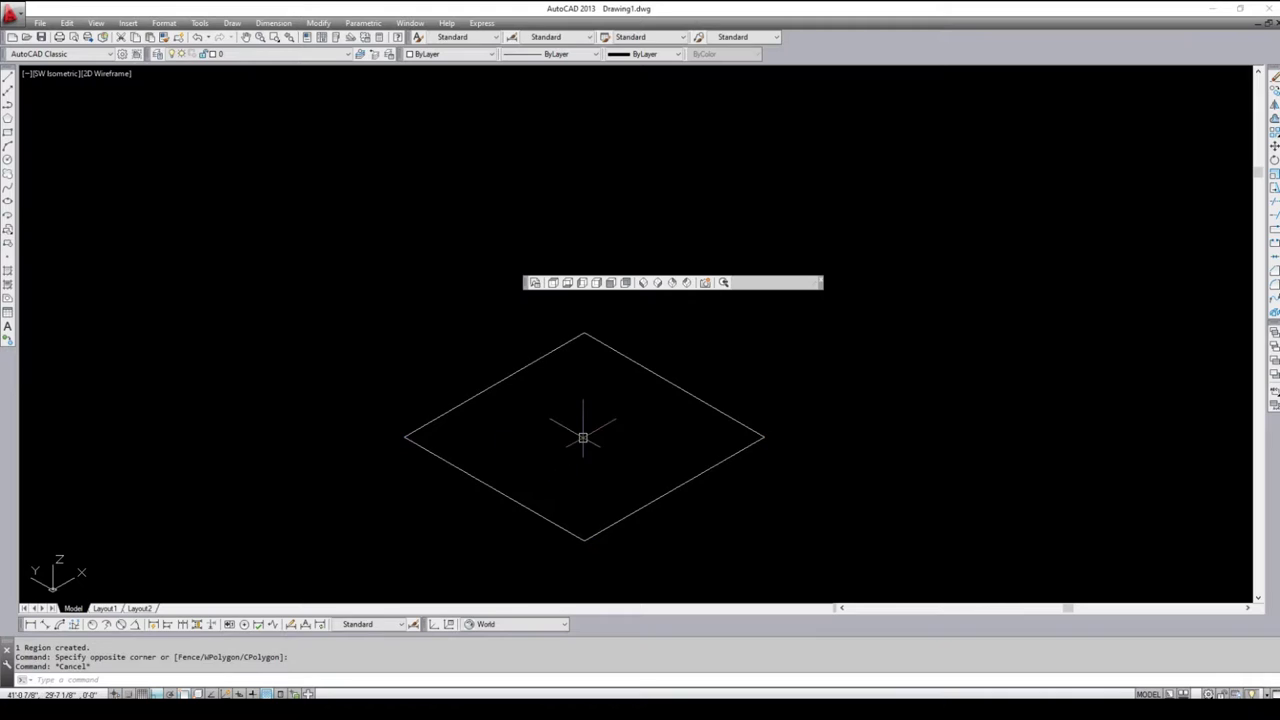
pyautogui.press('Escape')
pyautogui.write('ex')
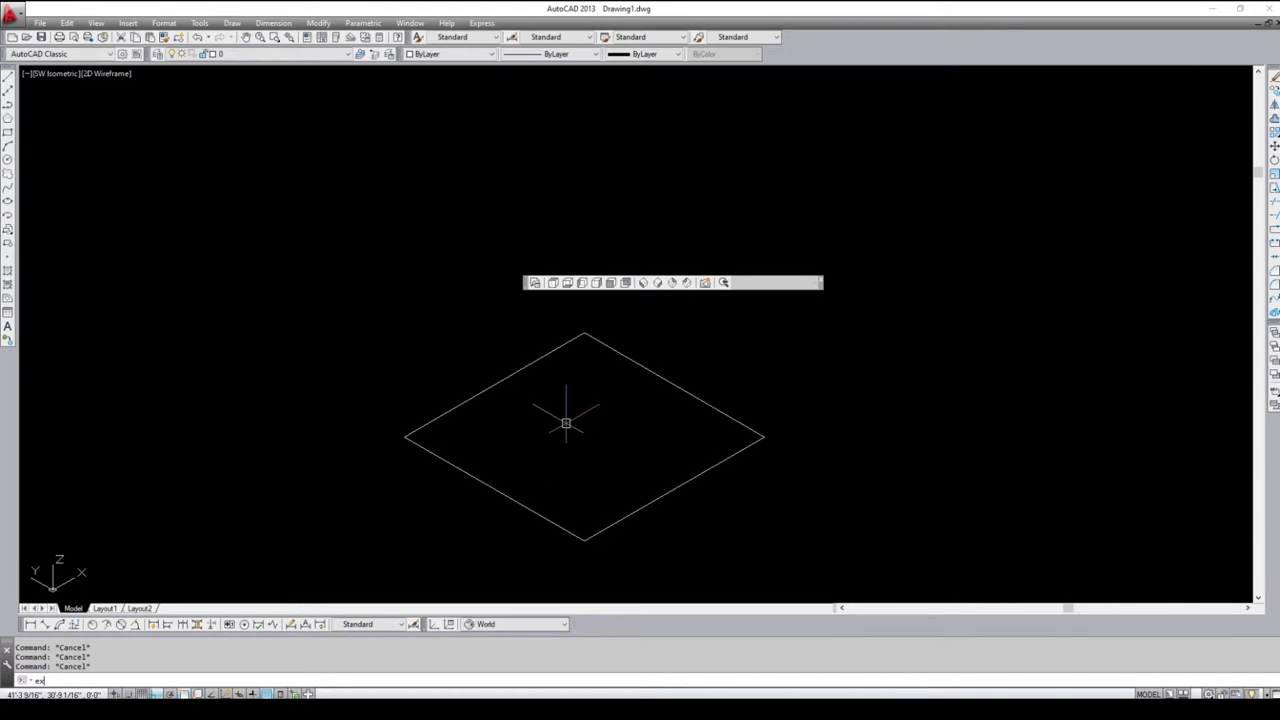
# Extrude the square region 6' high into a solid box
pyautogui.write('t')
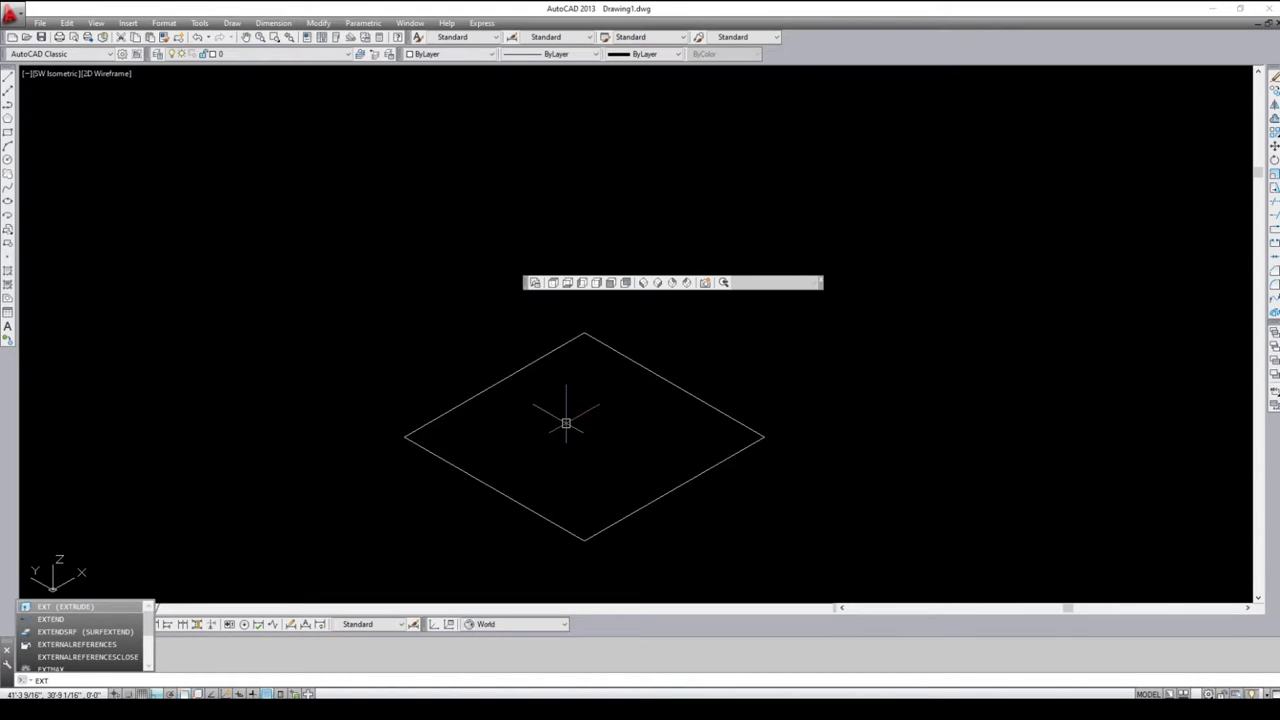
pyautogui.press('Return')
pyautogui.click(566, 423)
pyautogui.click(467, 340)
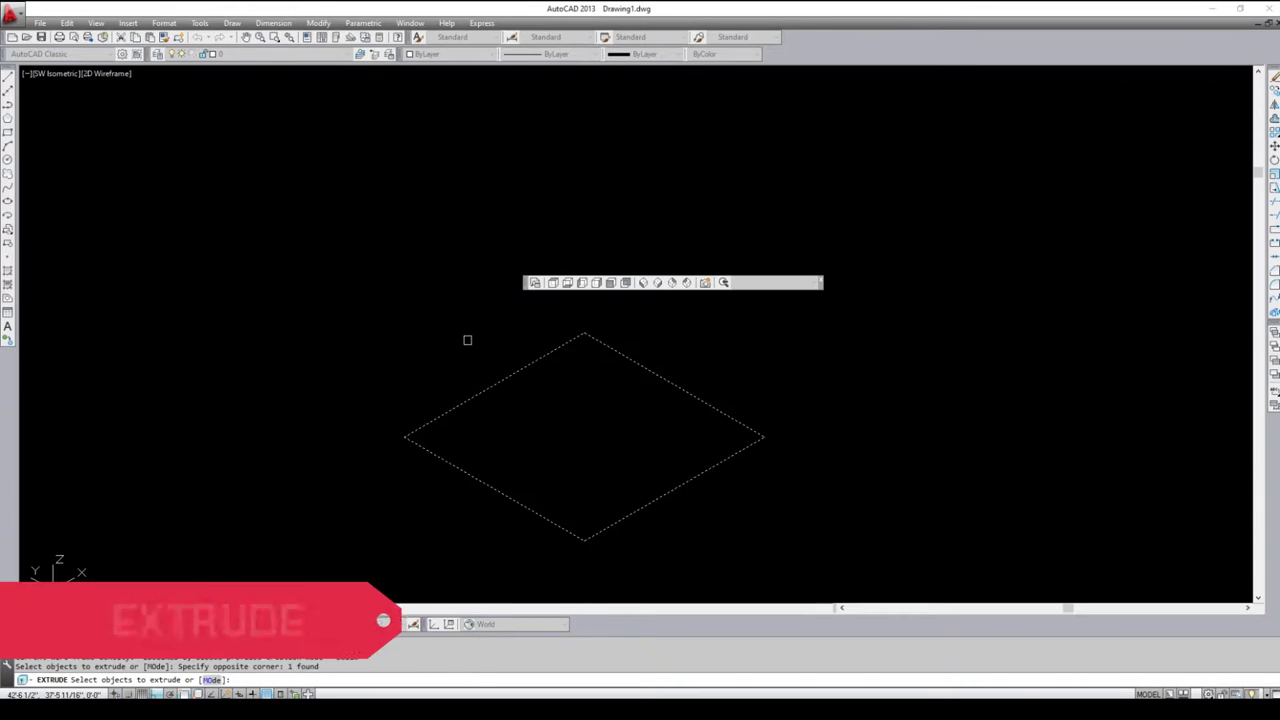
pyautogui.press('Return')
pyautogui.write("6'")
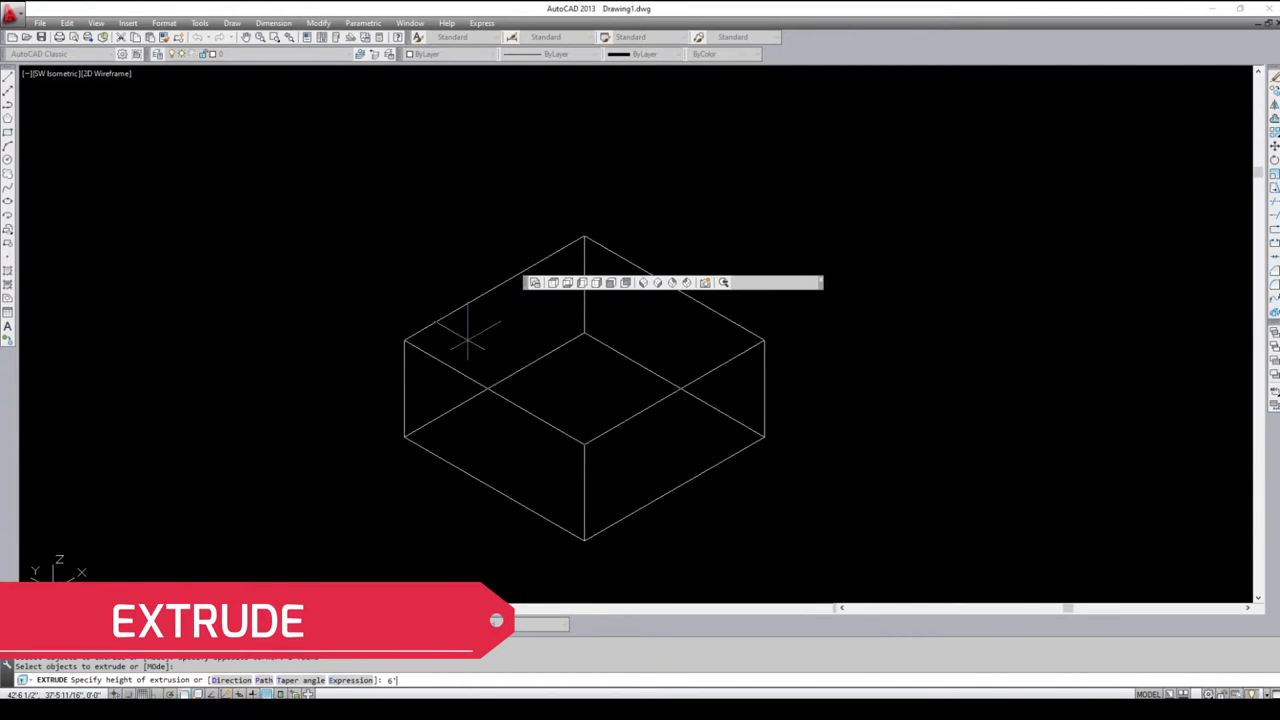
pyautogui.press('Return')
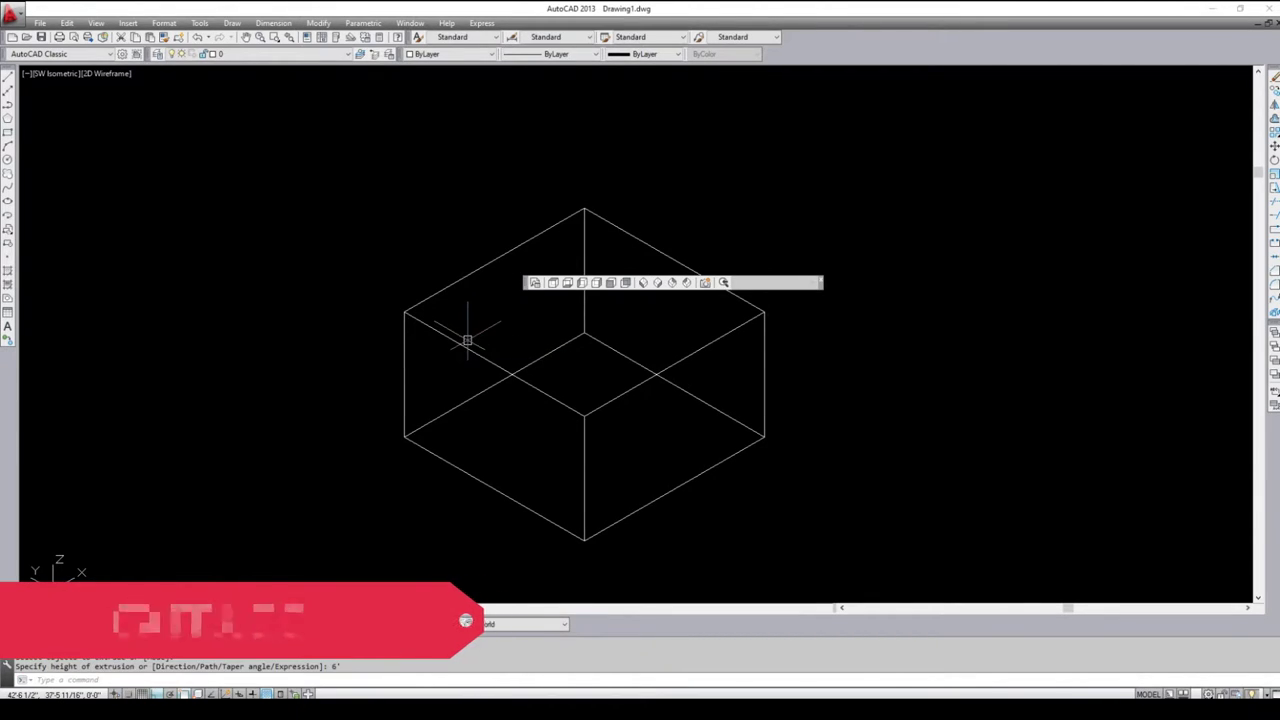
# Undo the extrusion to restore the flat 10' square and select it for copying
pyautogui.hotkey('ctrl', 'z')
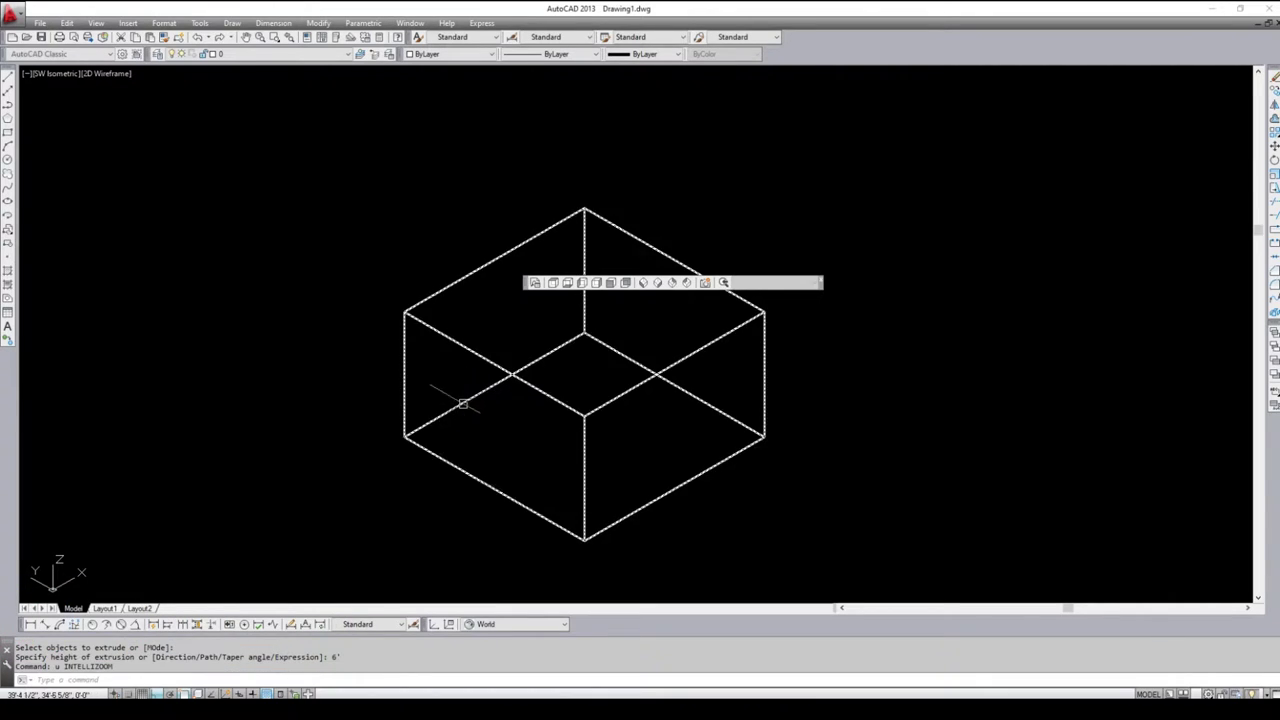
pyautogui.hotkey('ctrl', 'z')
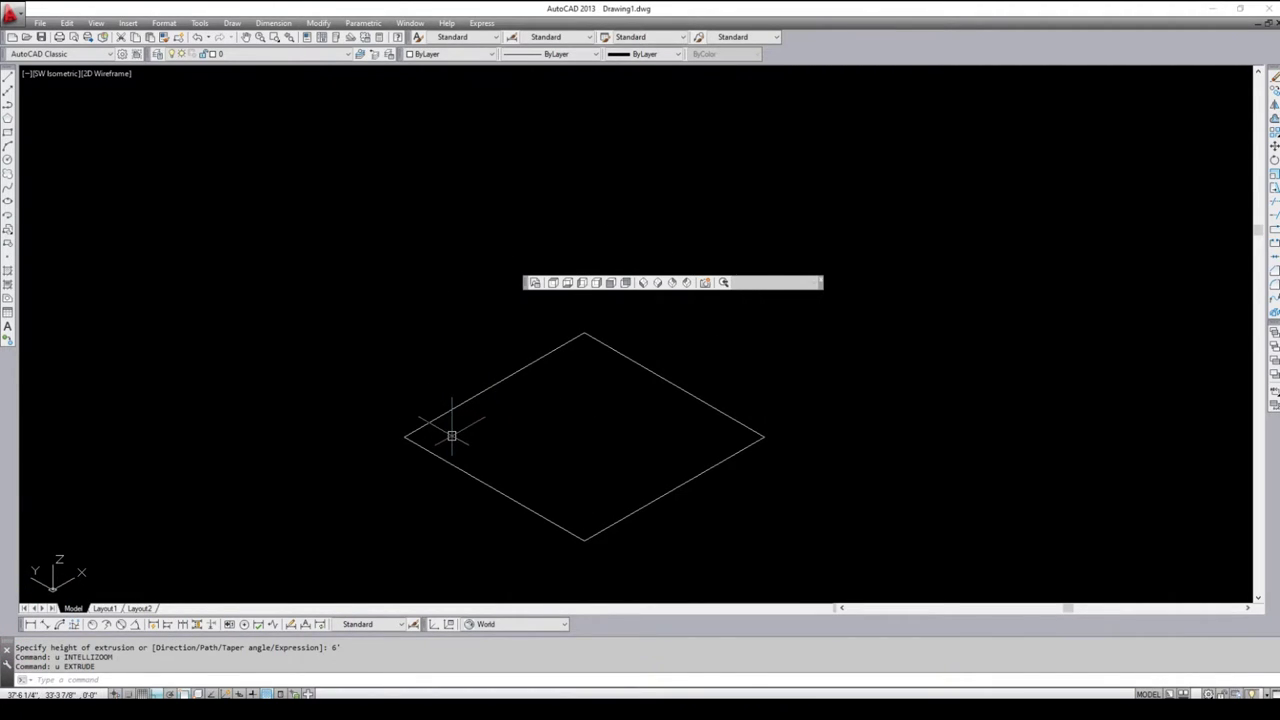
pyautogui.write('uco')
pyautogui.press('Return')
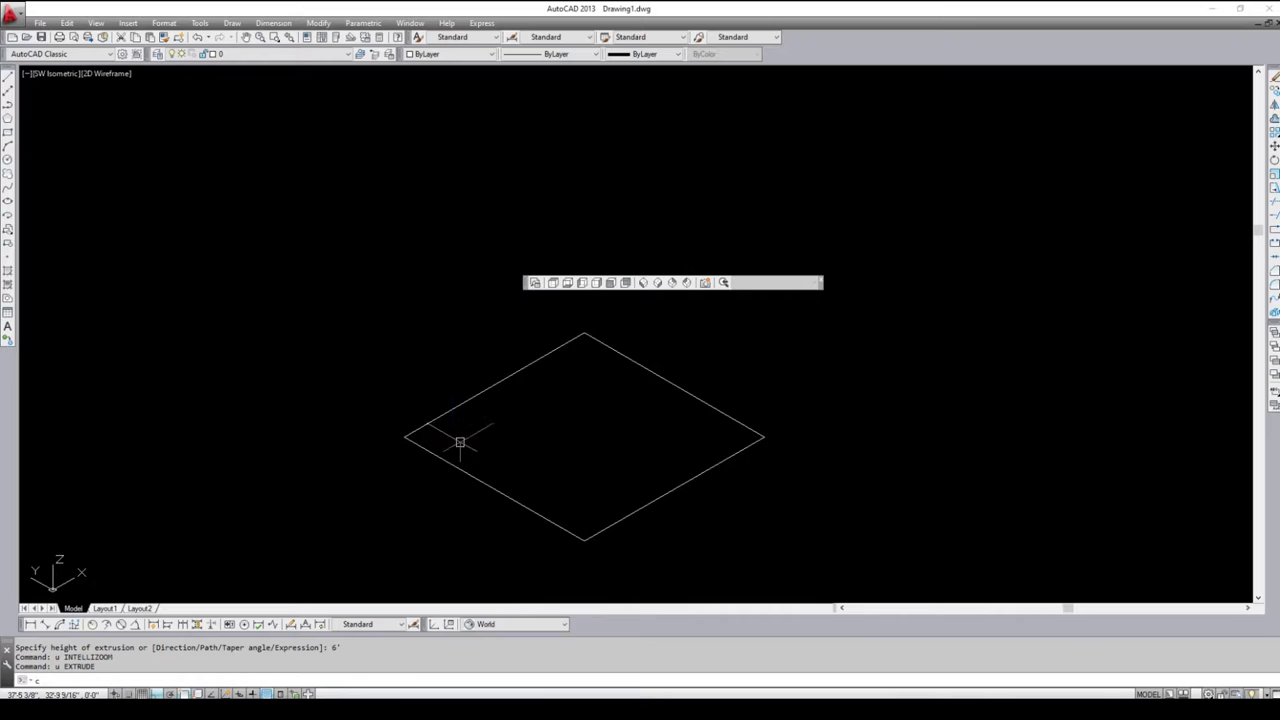
pyautogui.click(806, 462)
pyautogui.click(698, 516)
pyautogui.press('Return')
# Place four copies of the square: upper right, top, far left, and overlapping left
pyautogui.click(677, 523)
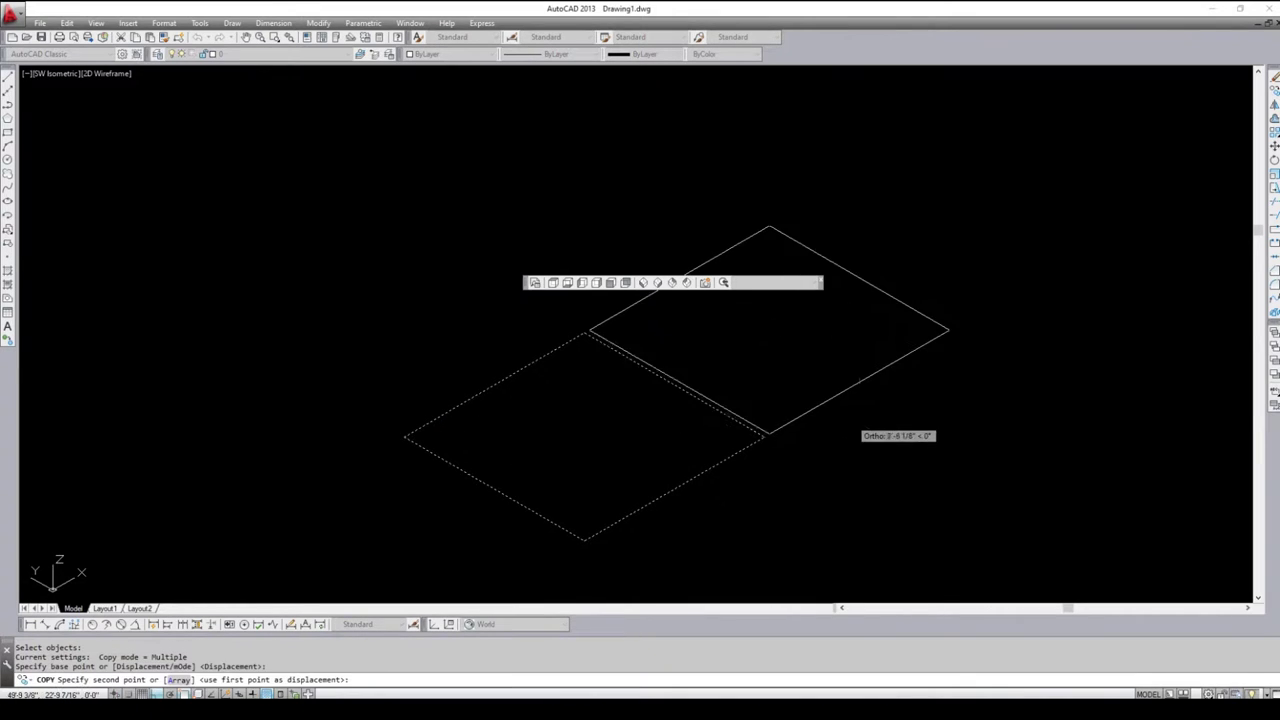
pyautogui.click(932, 370)
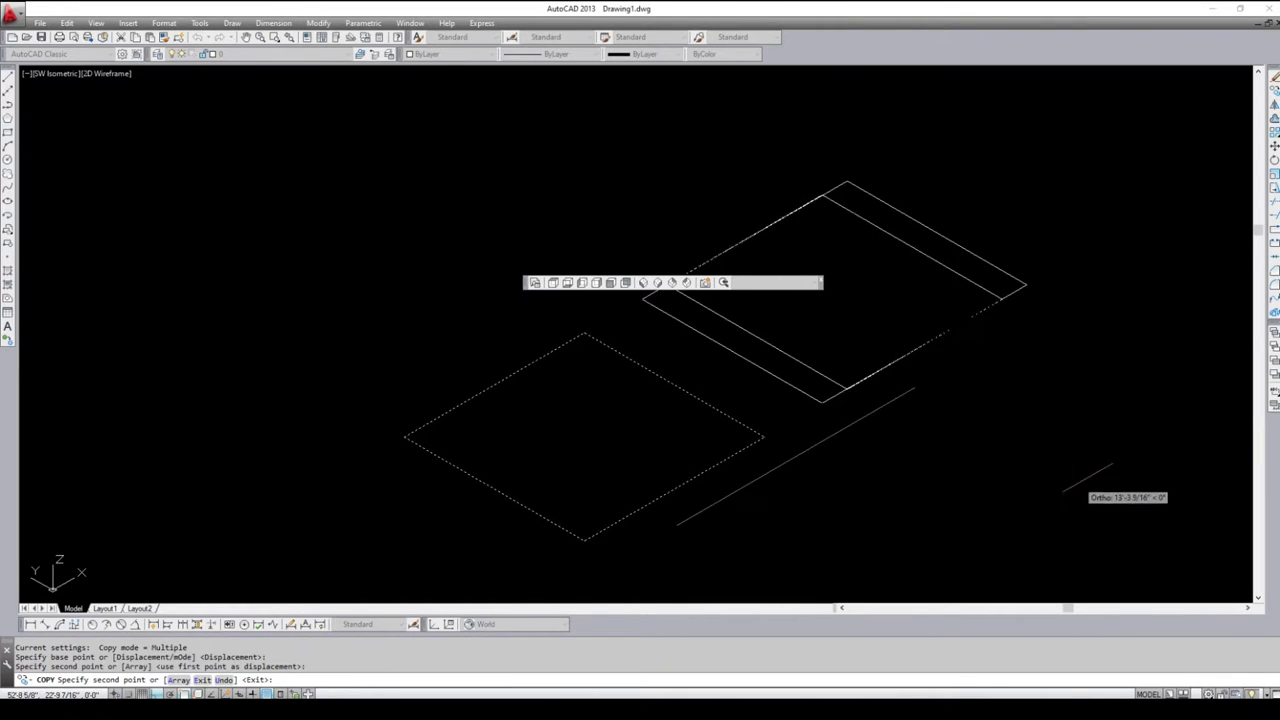
pyautogui.click(559, 210)
pyautogui.click(290, 328)
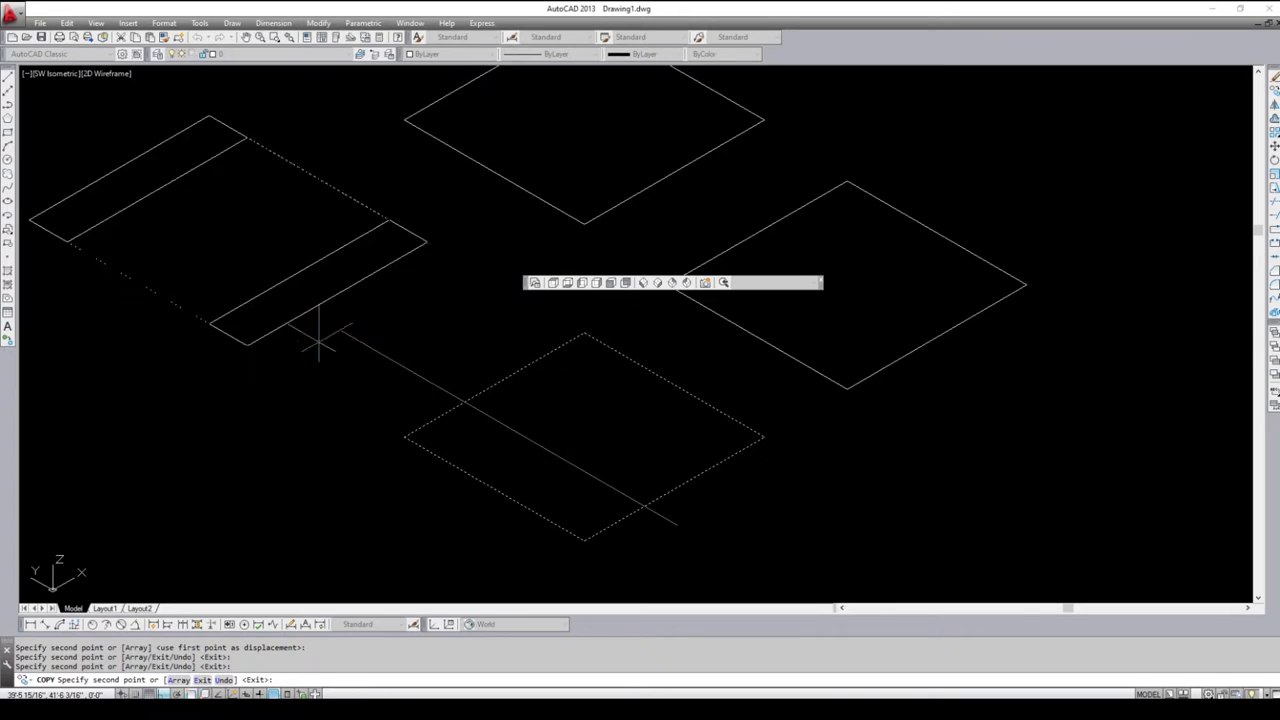
pyautogui.click(328, 382)
pyautogui.press('Return')
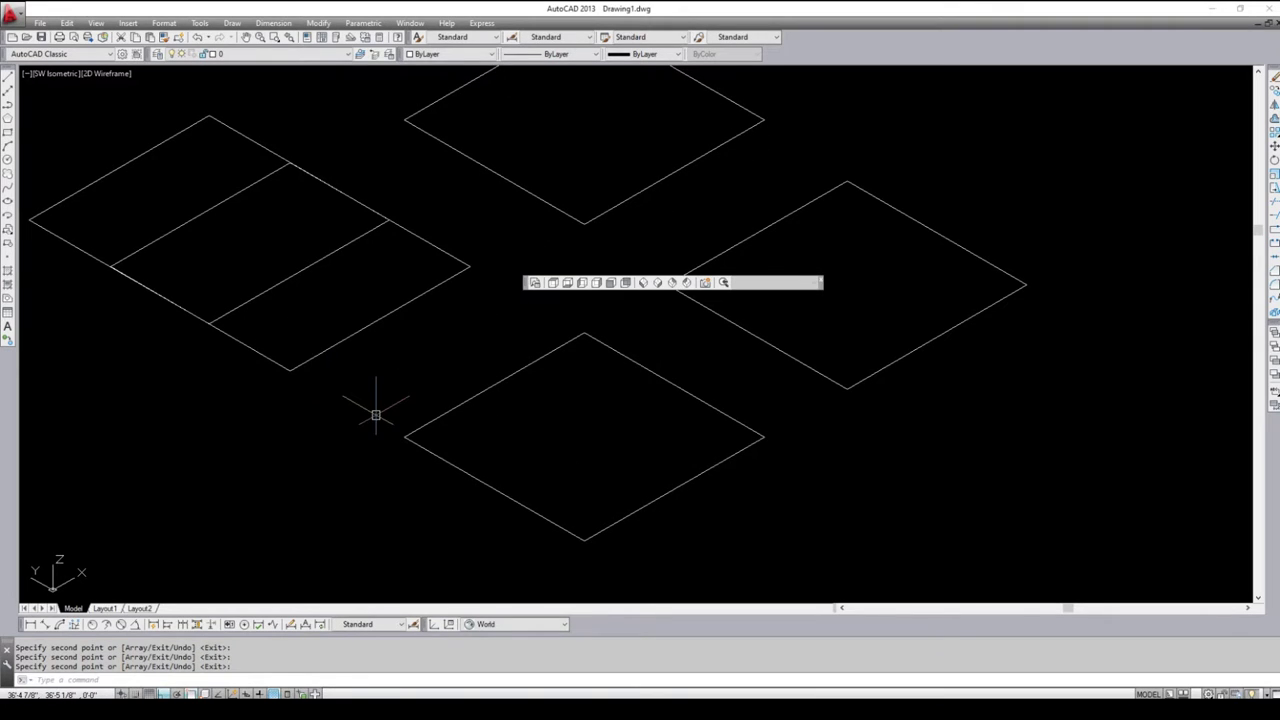
pyautogui.write('EX')
pyautogui.press('Escape')
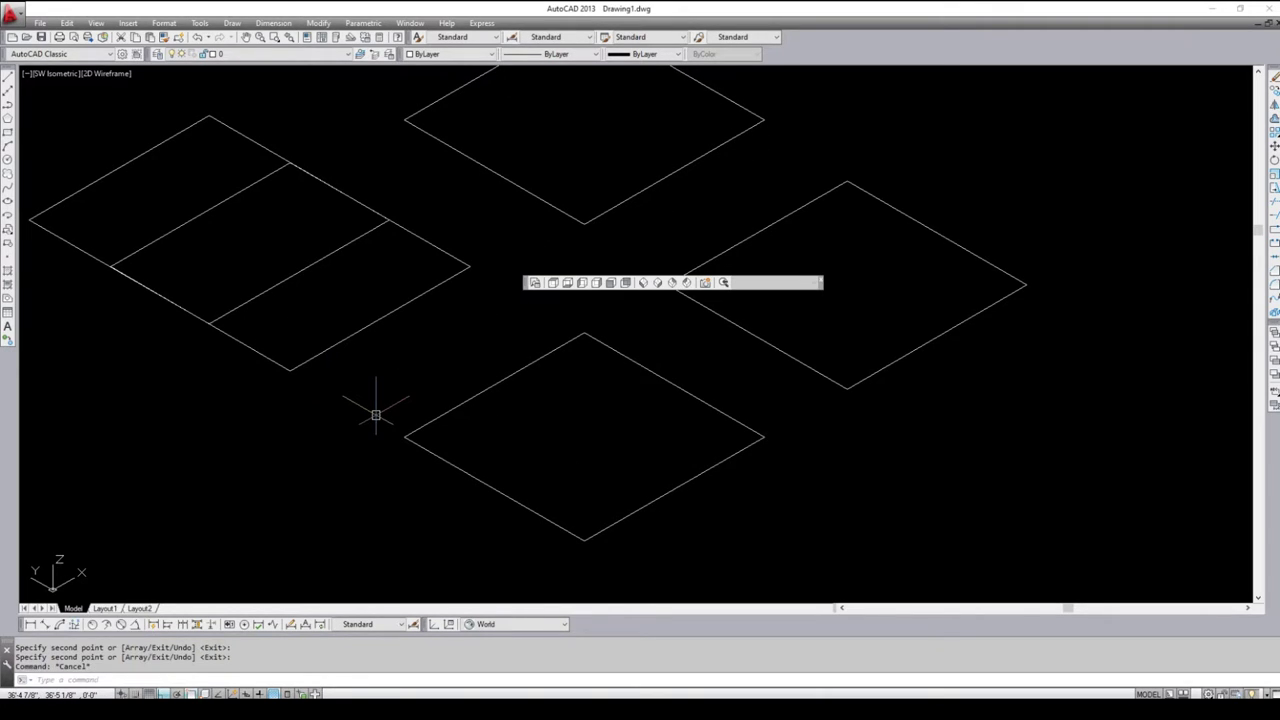
pyautogui.write('ex')
# Extrude the lower square to 12 and the right square to 24
pyautogui.press('Return')
pyautogui.click(740, 530)
pyautogui.click(670, 445)
pyautogui.press('Return')
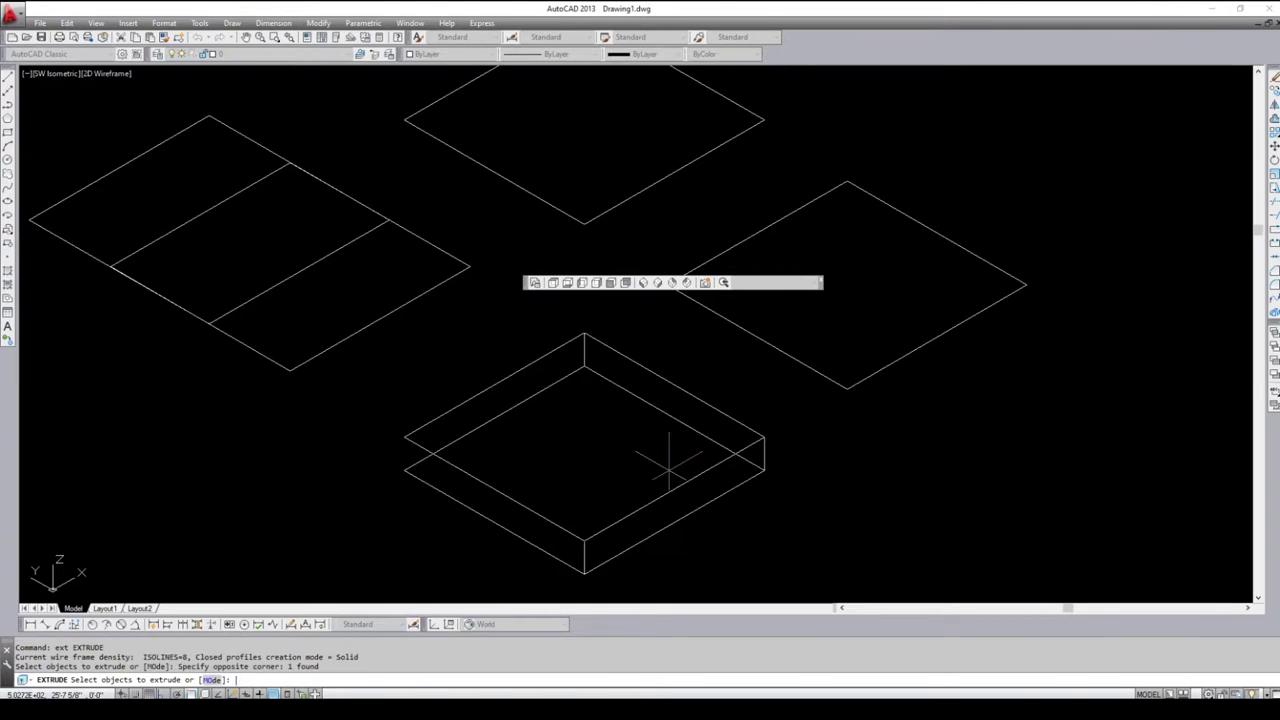
pyautogui.click(668, 466)
pyautogui.press('Return')
pyautogui.click(940, 418)
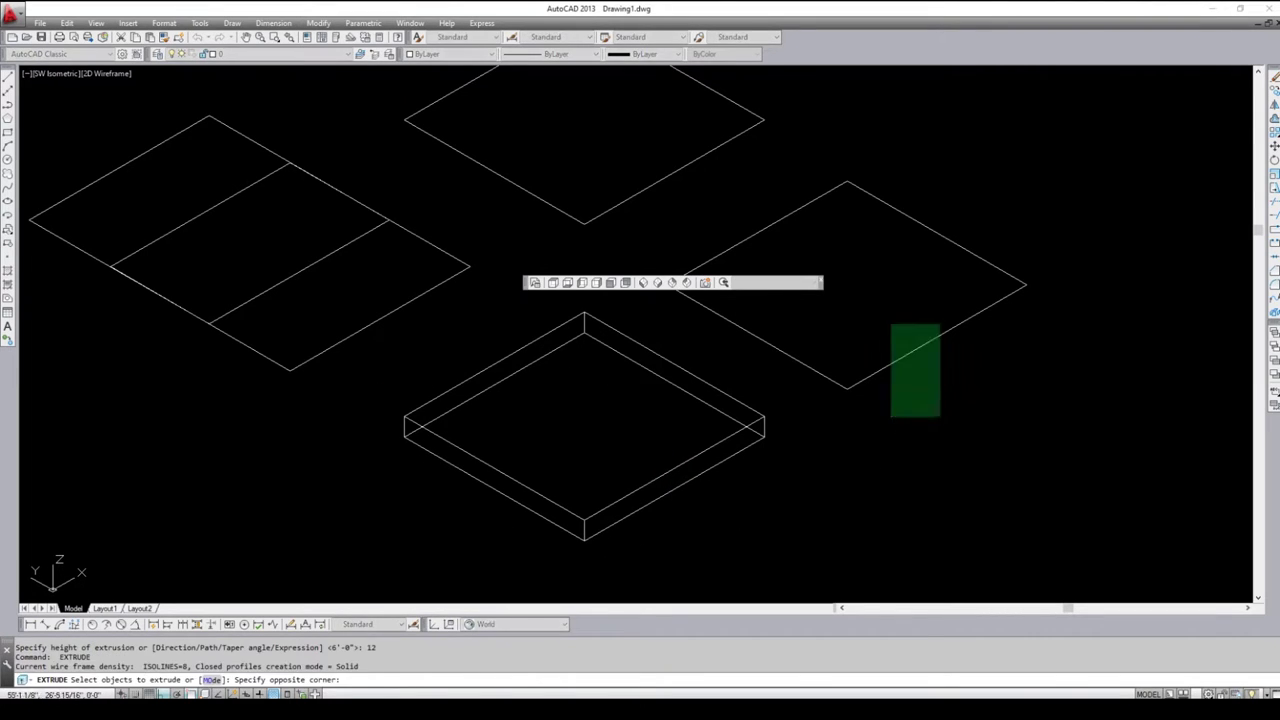
pyautogui.click(890, 322)
pyautogui.press('Return')
pyautogui.press('Return')
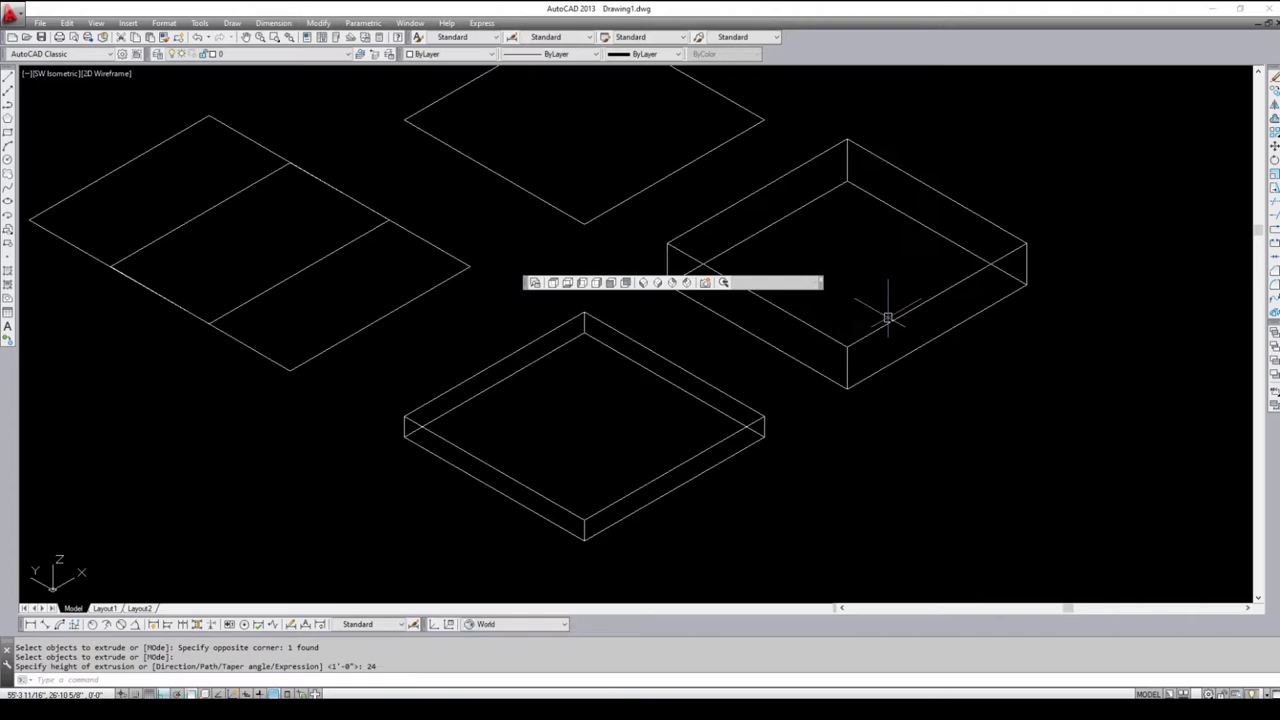
# Extrude the top square to 36 and one left square to 42
pyautogui.press('Return')
pyautogui.press('Return')
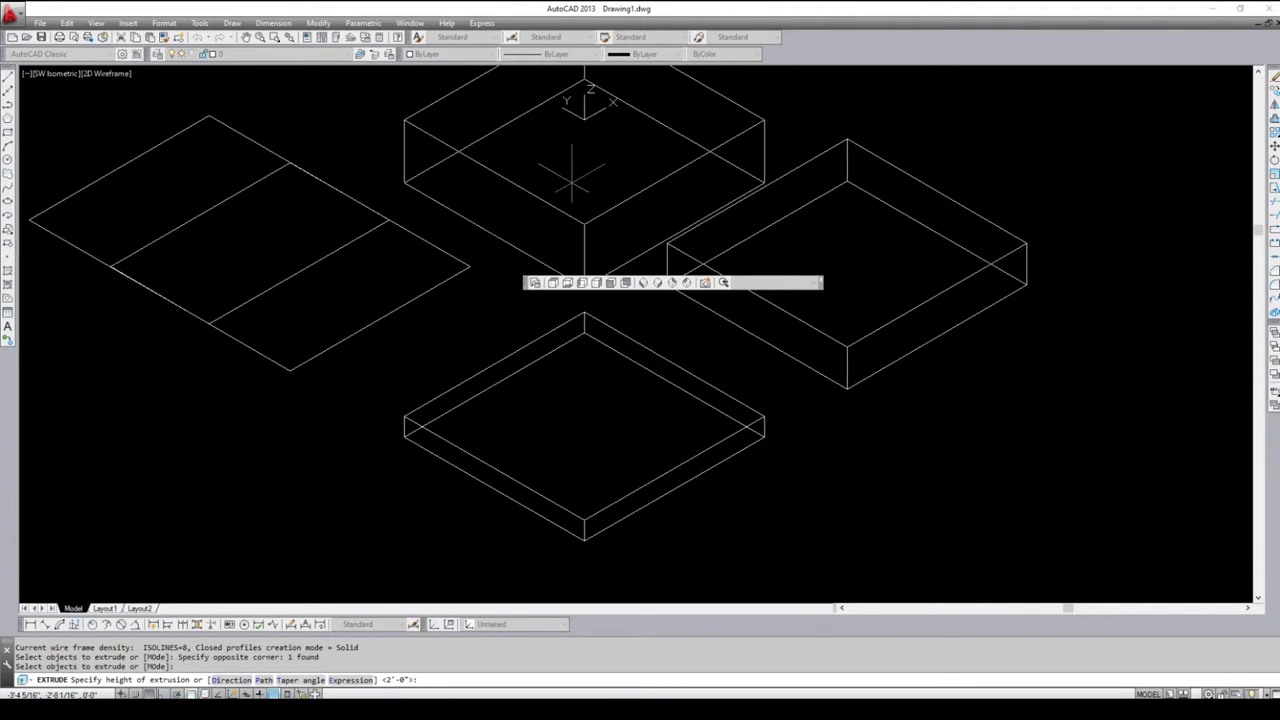
pyautogui.write('36')
pyautogui.press('Return')
pyautogui.press('Return')
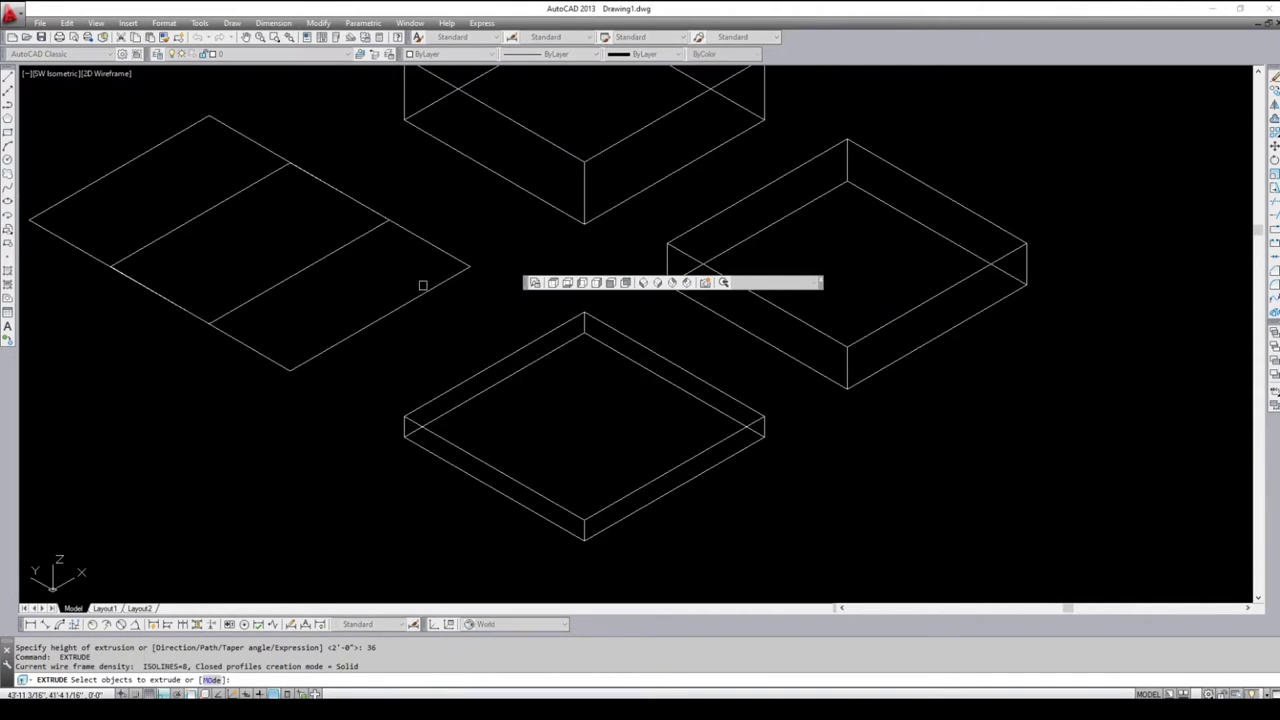
pyautogui.click(423, 283)
pyautogui.click(407, 343)
pyautogui.press('Return')
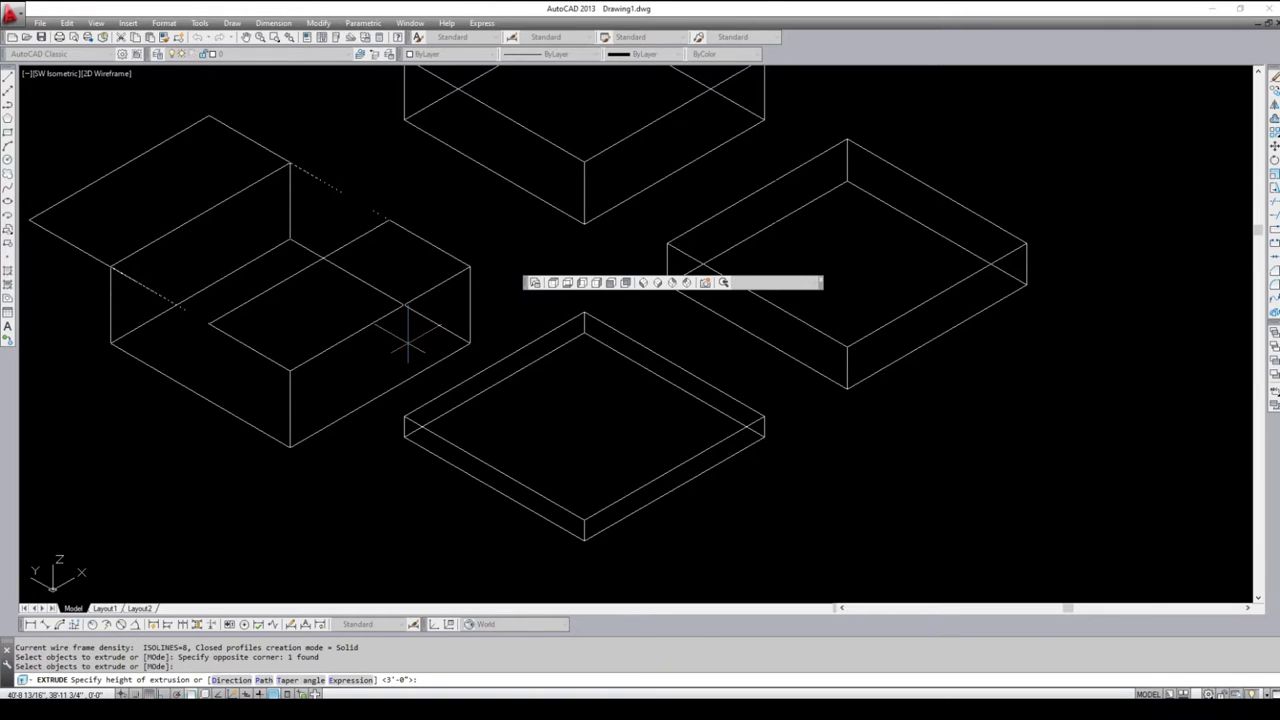
pyautogui.write('42')
pyautogui.press('Return')
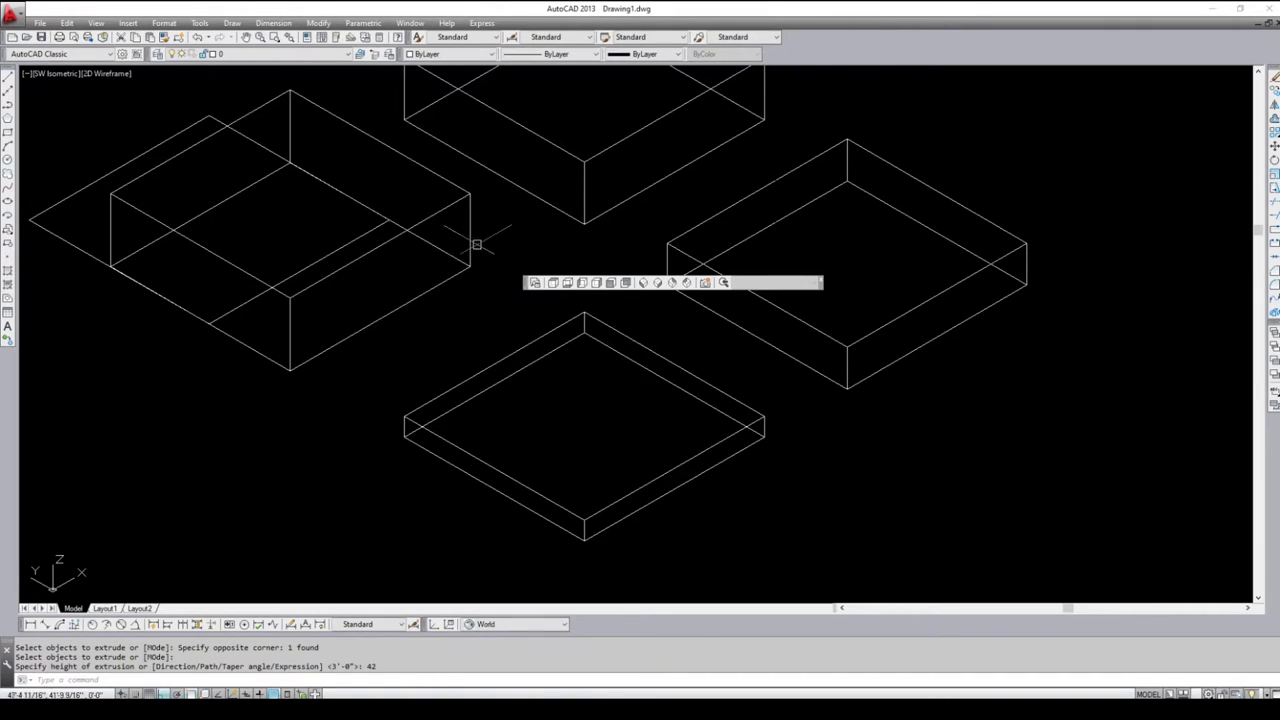
# Extrude the remaining left square to 48
pyautogui.press('Return')
pyautogui.click(62, 240)
pyautogui.press('Return')
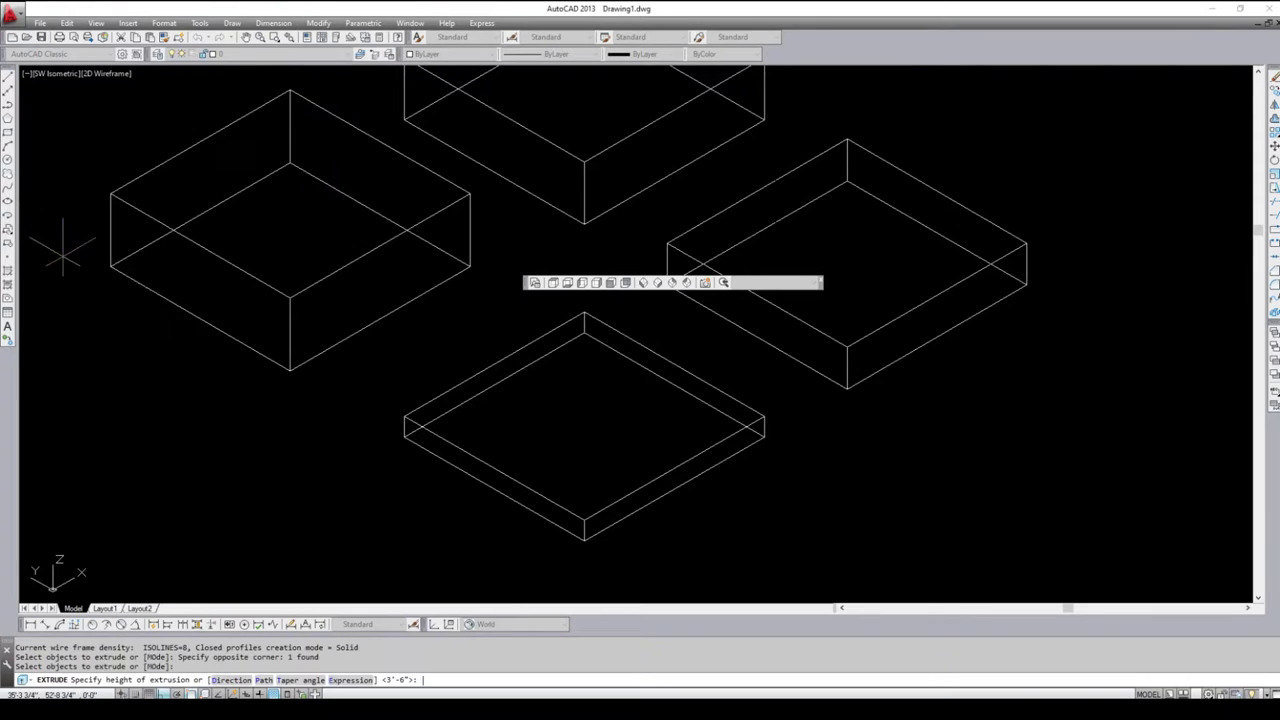
pyautogui.write('48')
pyautogui.press('Return')
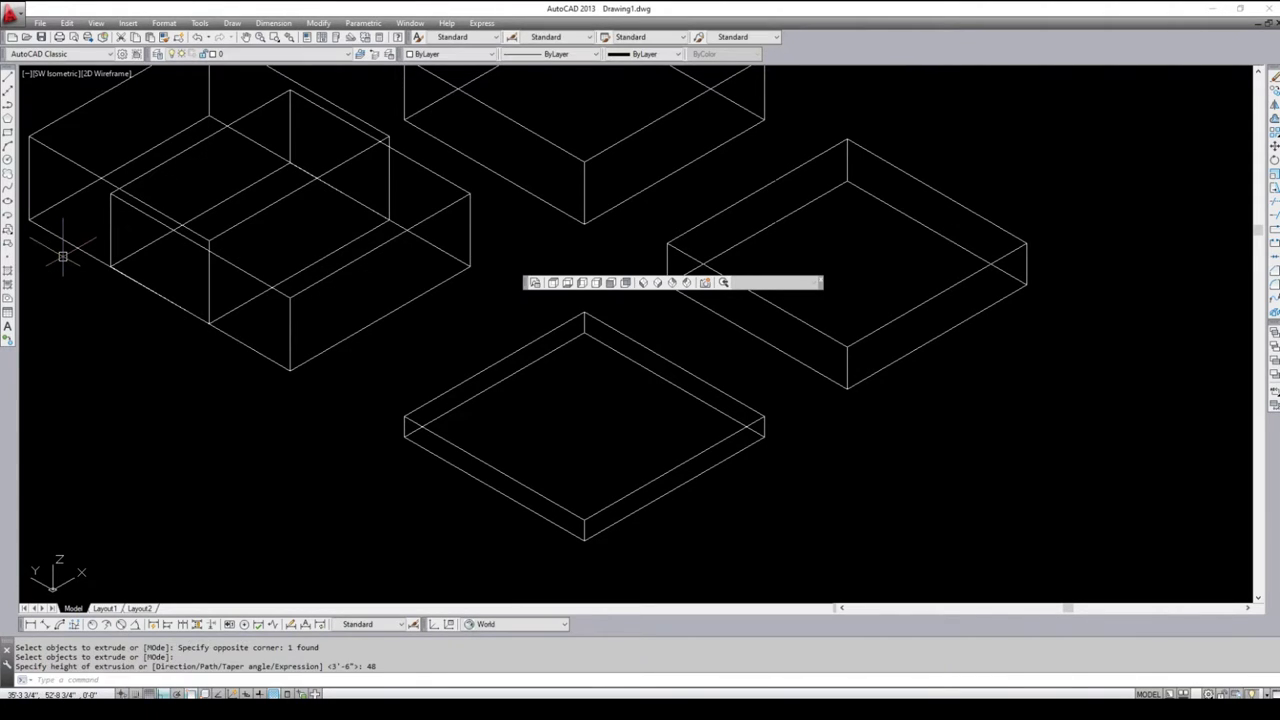
pyautogui.scroll(-3, 269, 366)
pyautogui.write('m')
pyautogui.press('Return')
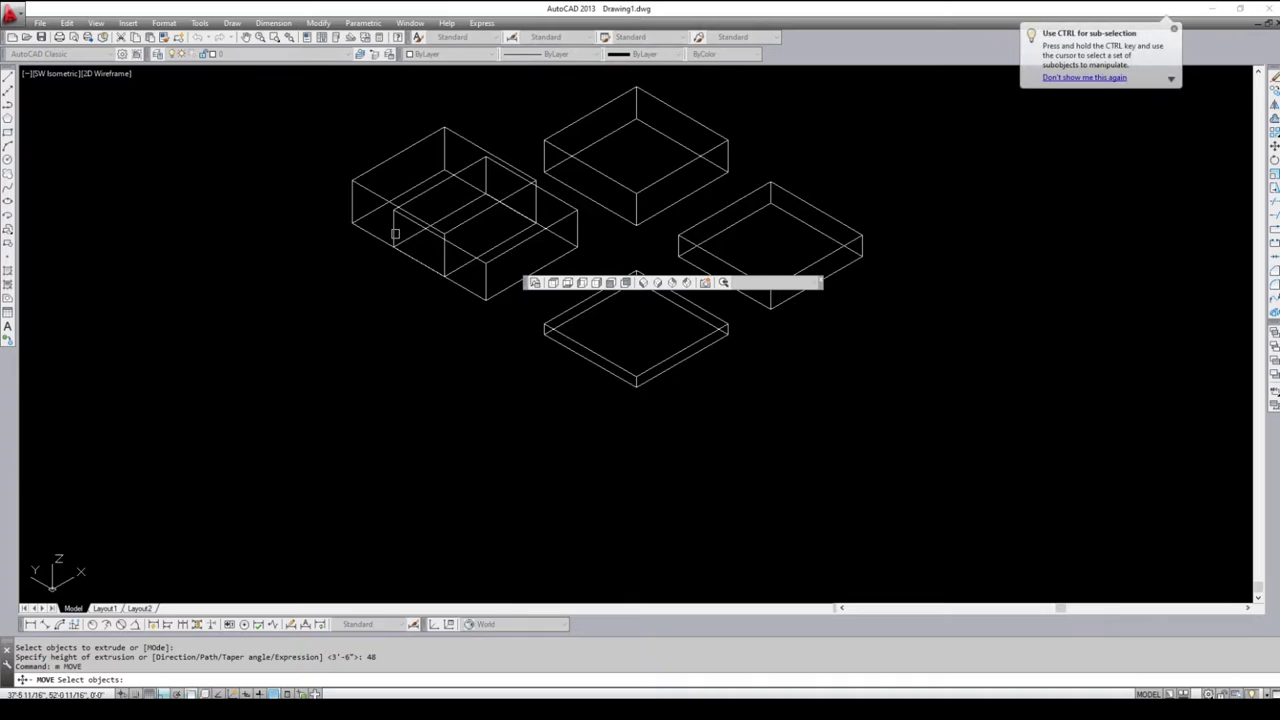
# Shift the left box up-left and butt the middle box against it
pyautogui.click(378, 227)
pyautogui.press('Return')
pyautogui.click(343, 266)
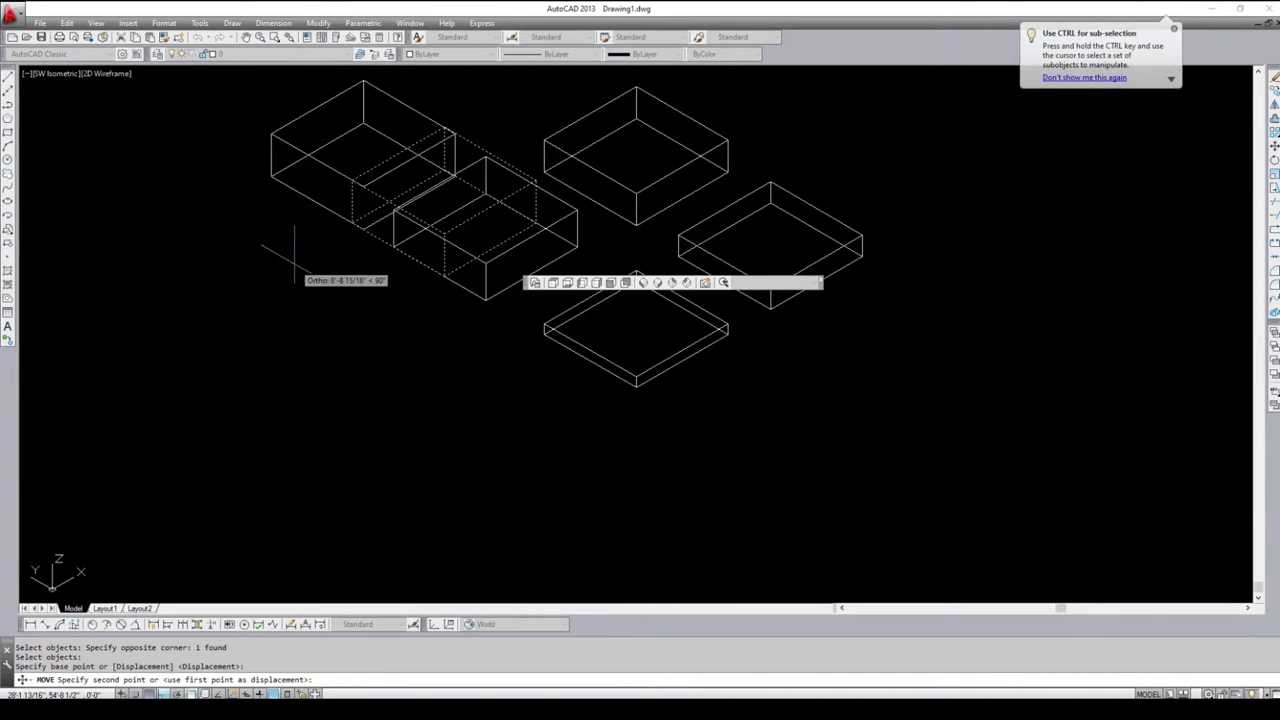
pyautogui.click(336, 288)
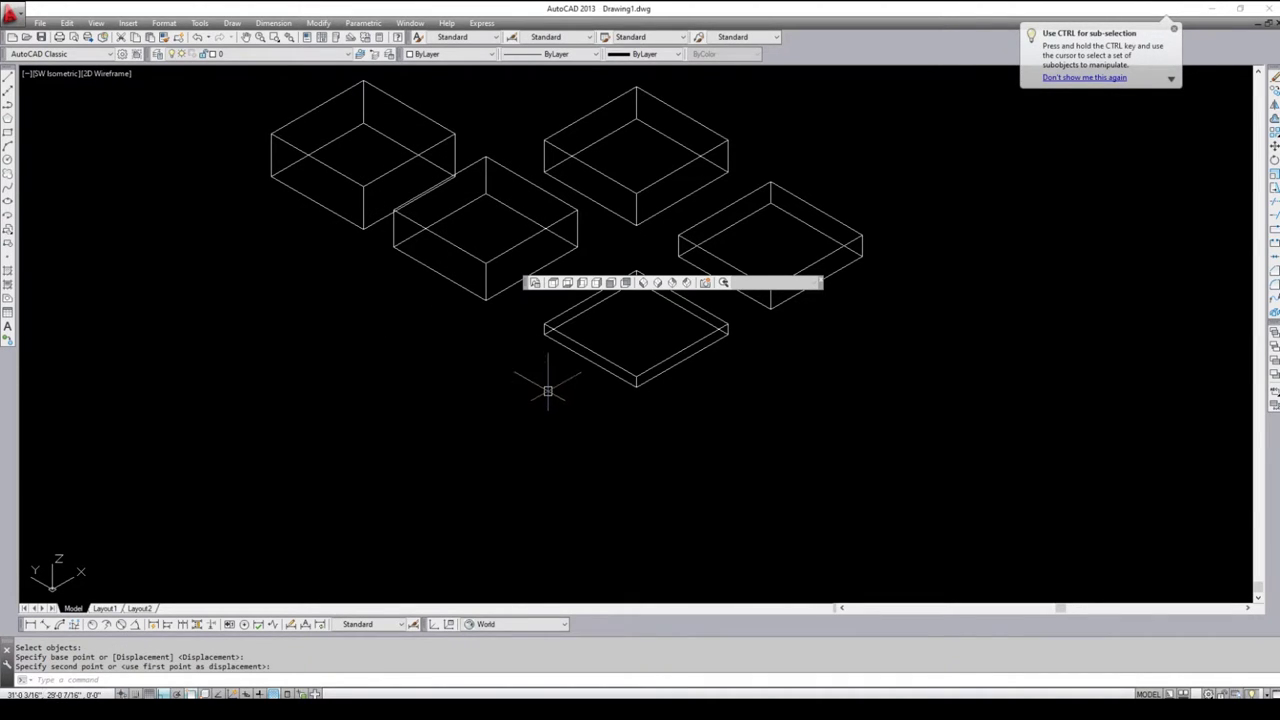
pyautogui.write('m')
pyautogui.press('Return')
pyautogui.click(446, 257)
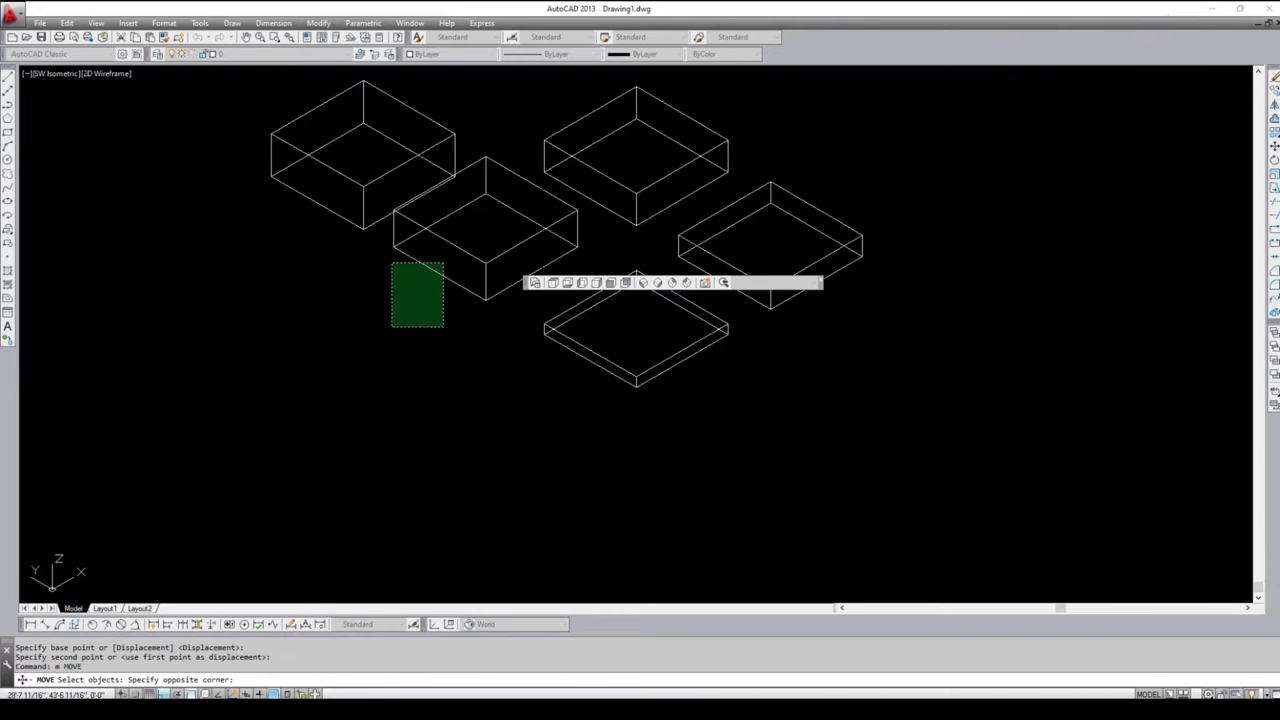
pyautogui.click(365, 328)
pyautogui.press('Return')
pyautogui.click(393, 247)
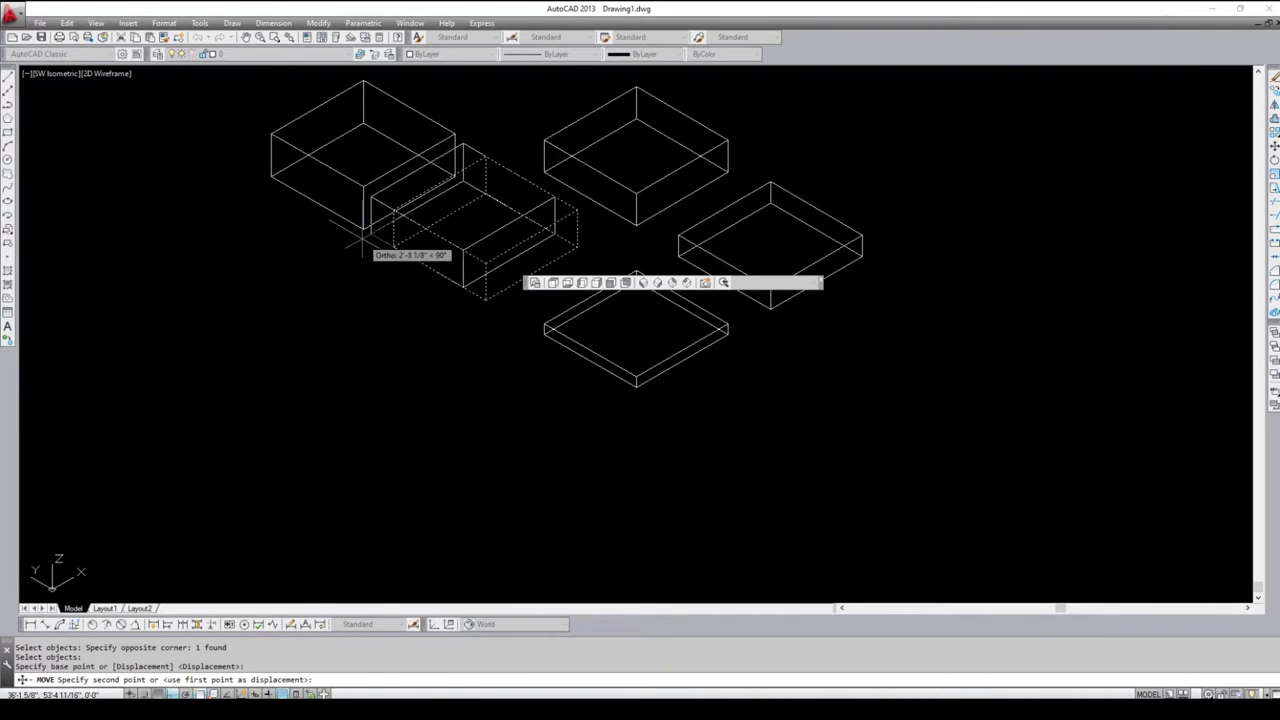
pyautogui.click(363, 230)
# Move the upper right box into place next in the stepped row
pyautogui.press('Return')
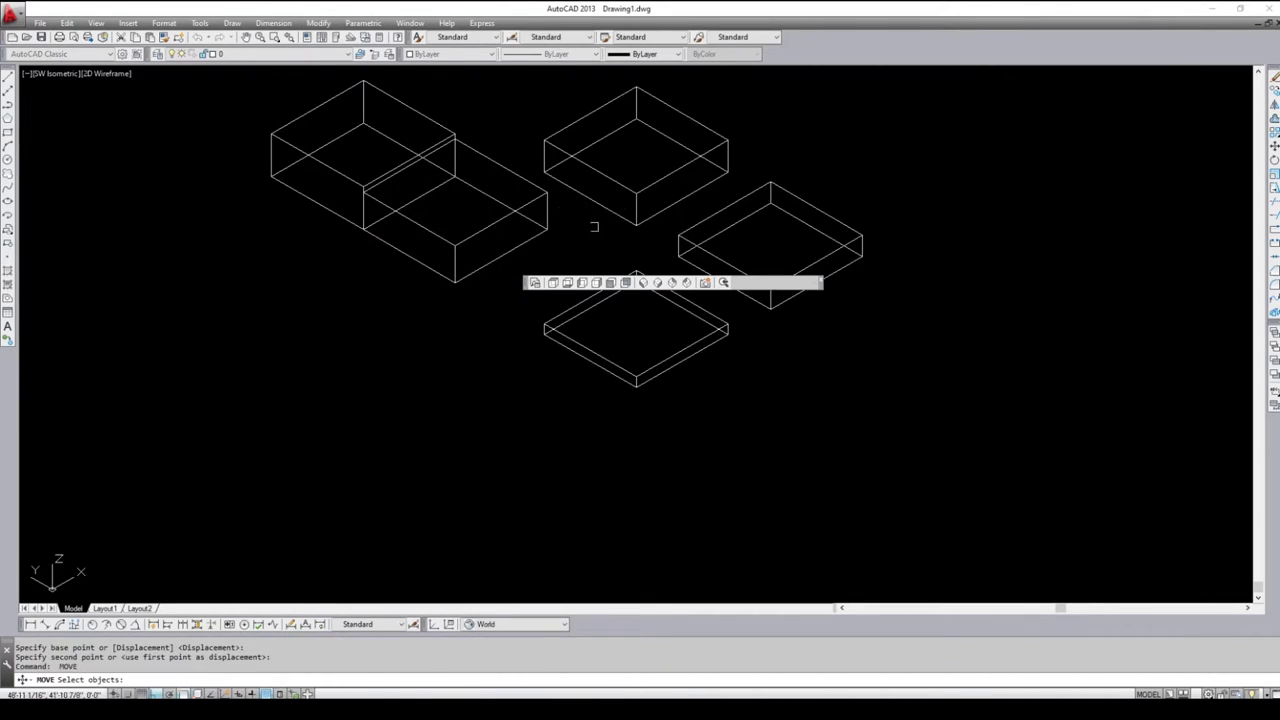
pyautogui.click(591, 220)
pyautogui.click(563, 171)
pyautogui.press('Return')
pyautogui.click(544, 172)
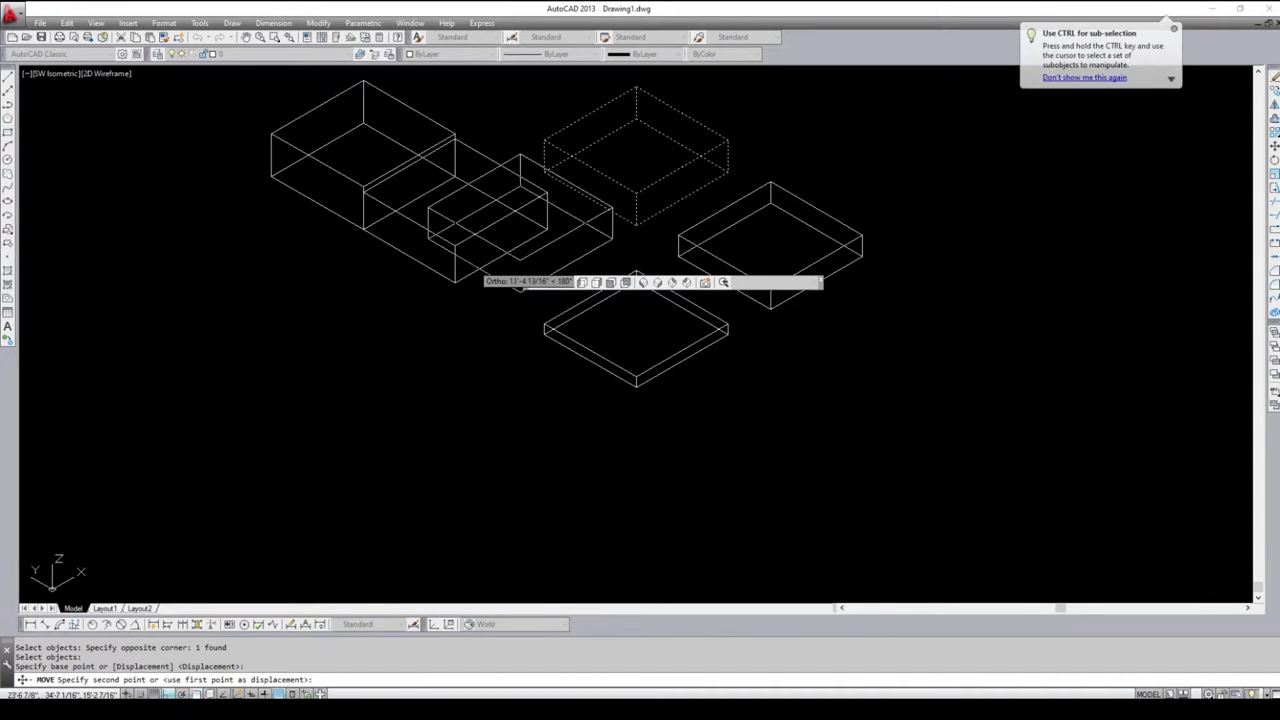
pyautogui.click(456, 278)
# Snap the right slab by its corner onto the end of the row
pyautogui.press('Return')
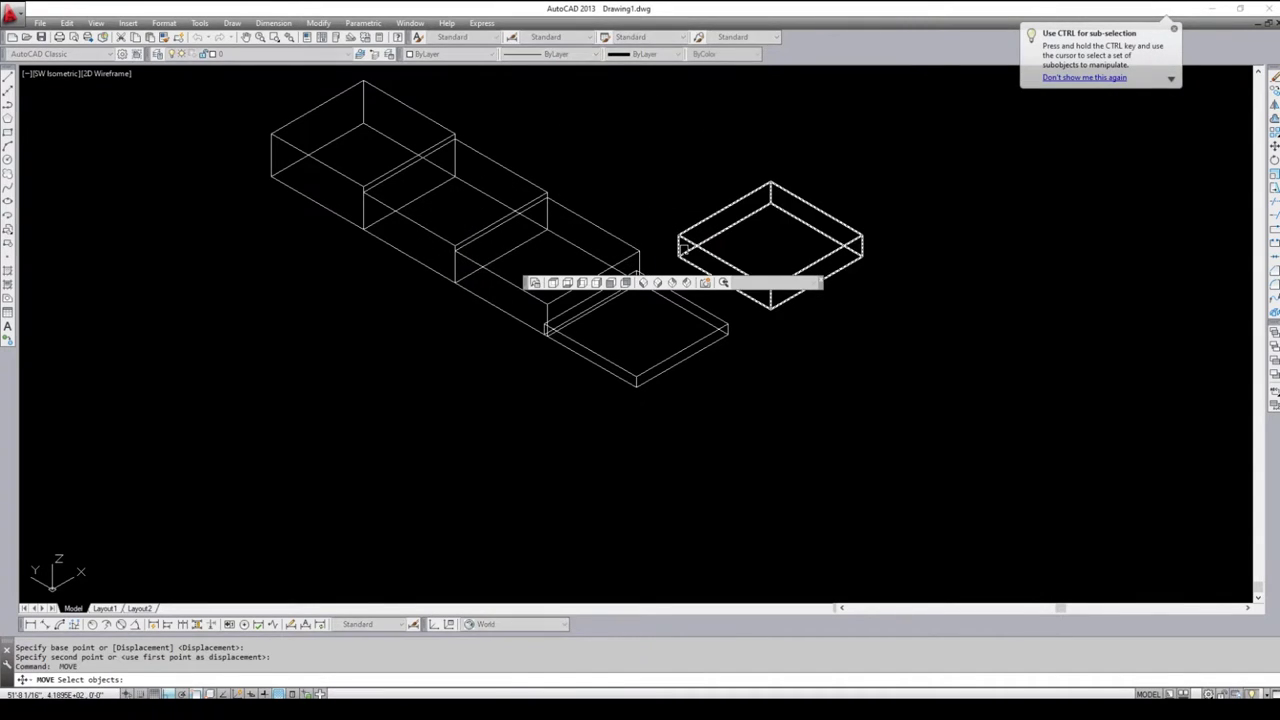
pyautogui.click(693, 247)
pyautogui.press('Return')
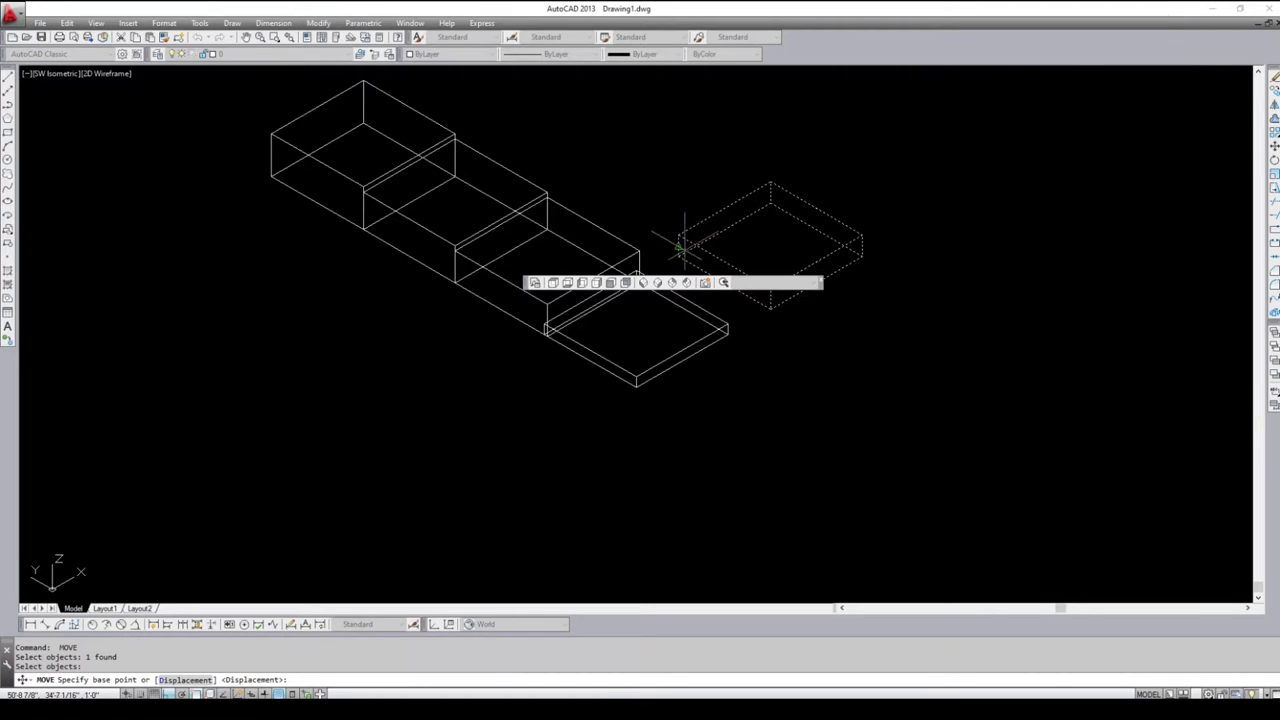
pyautogui.scroll(8, 686, 245)
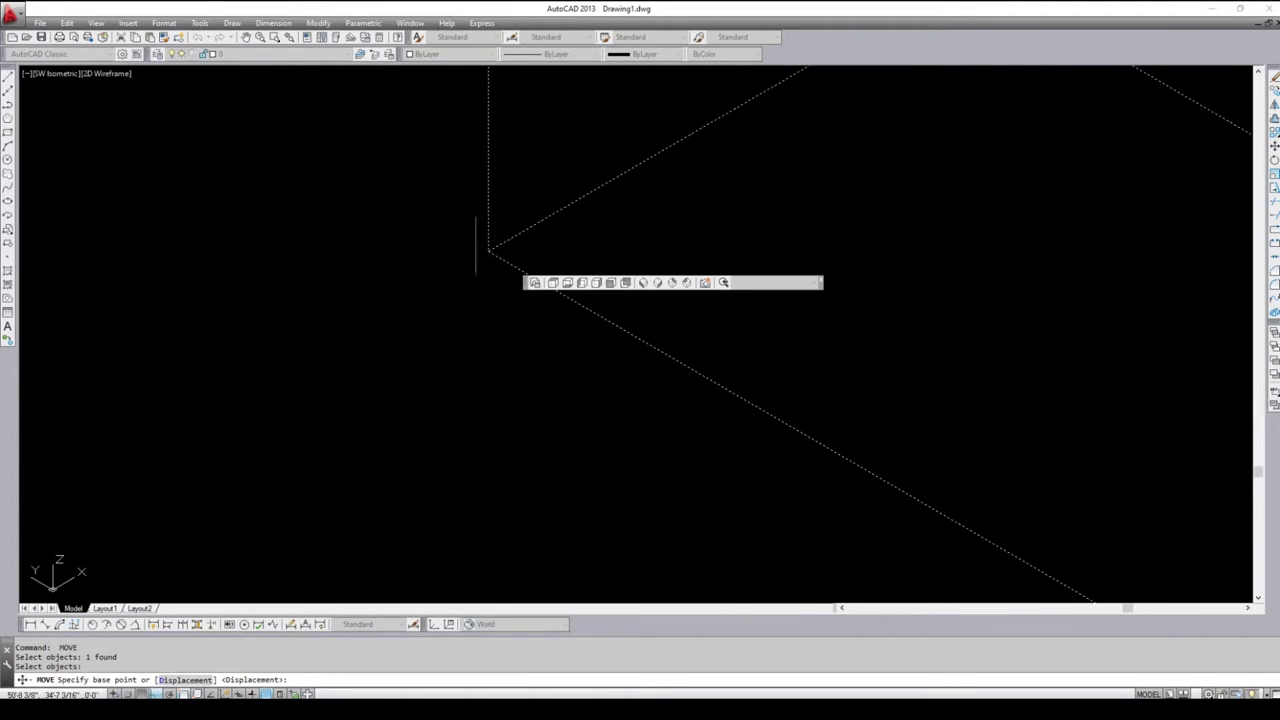
pyautogui.click(488, 251)
pyautogui.scroll(-3, 488, 251)
pyautogui.scroll(-3, 488, 251)
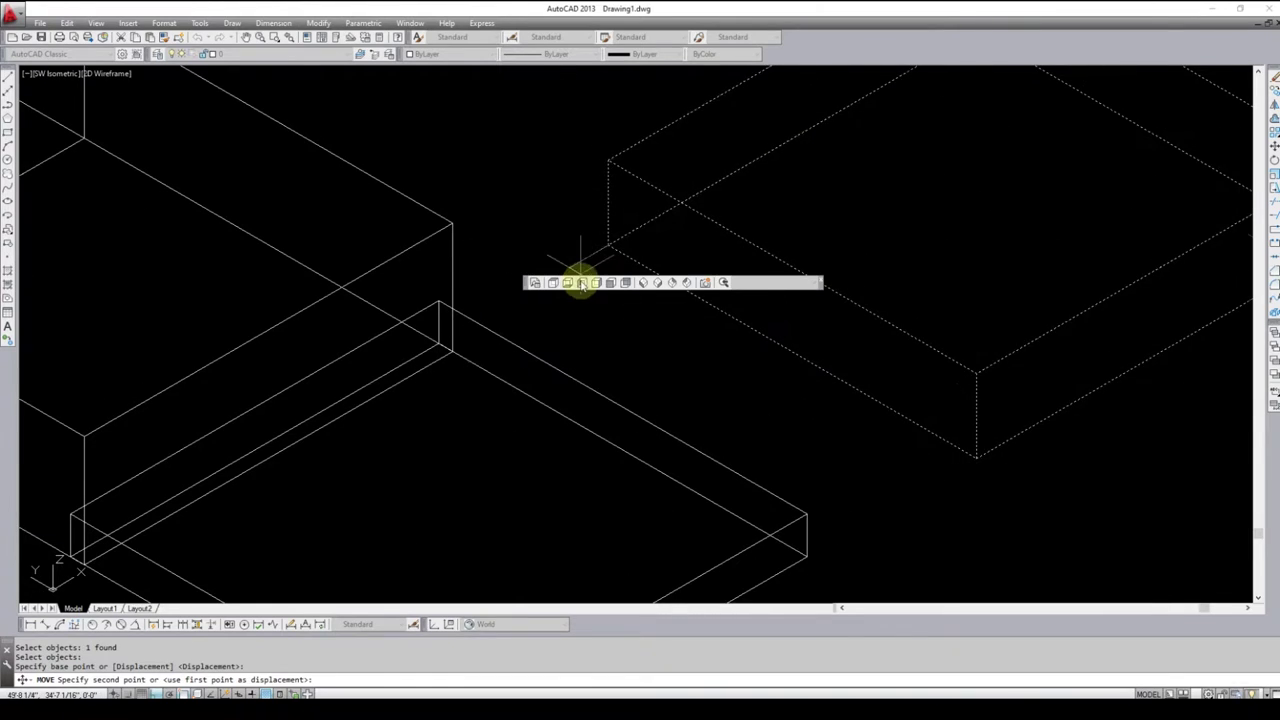
pyautogui.scroll(-3, 322, 455)
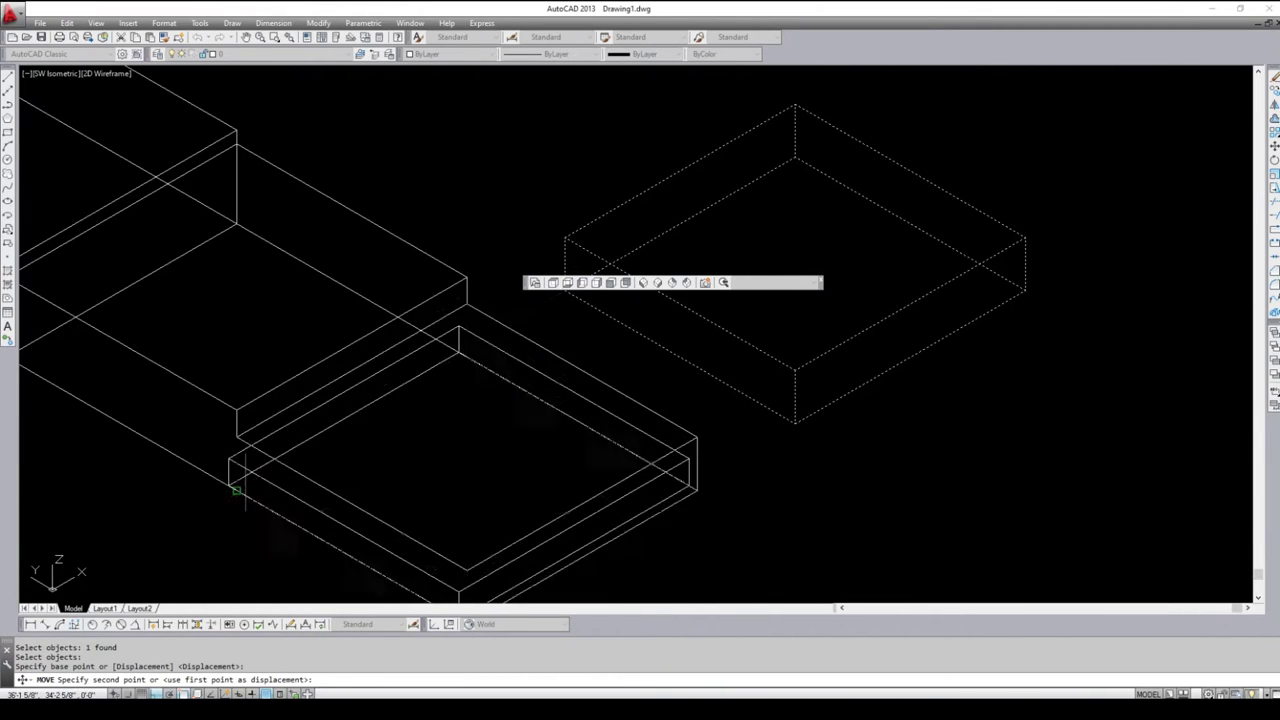
pyautogui.click(236, 489)
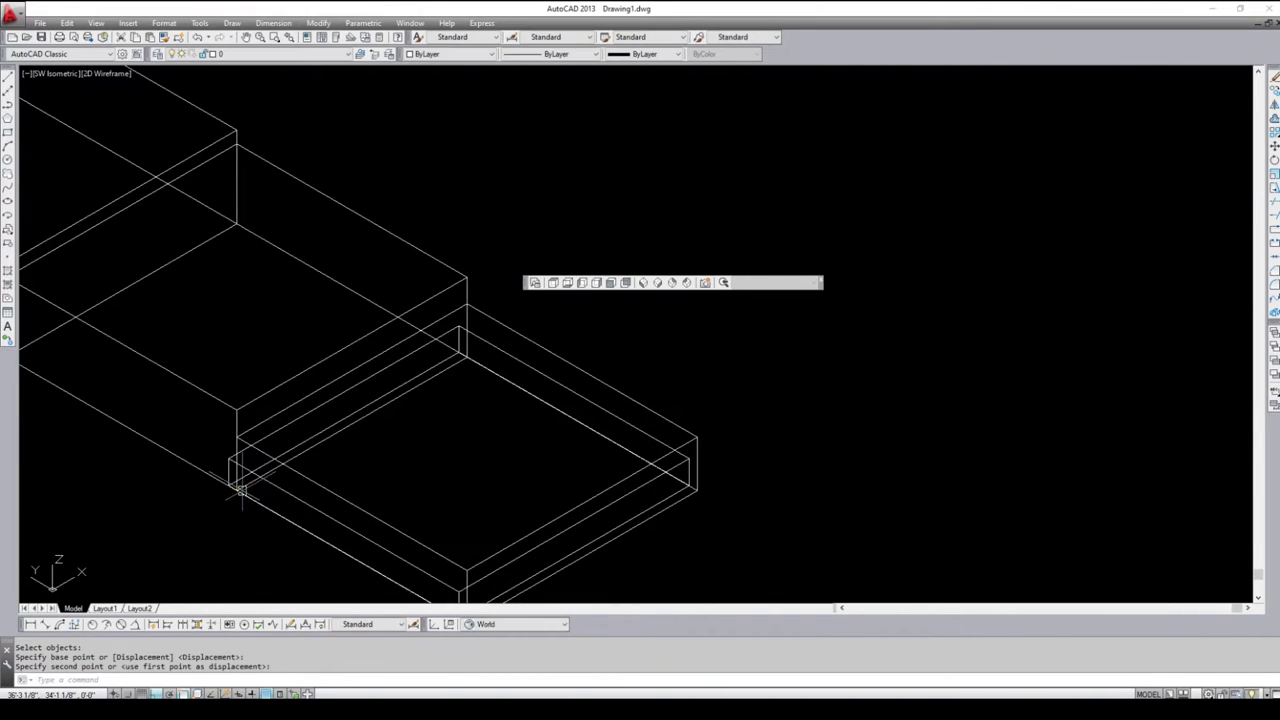
# Snap the thin front slab to the row's end and zoom to extents
pyautogui.click(311, 409)
pyautogui.write('m')
pyautogui.press('Return')
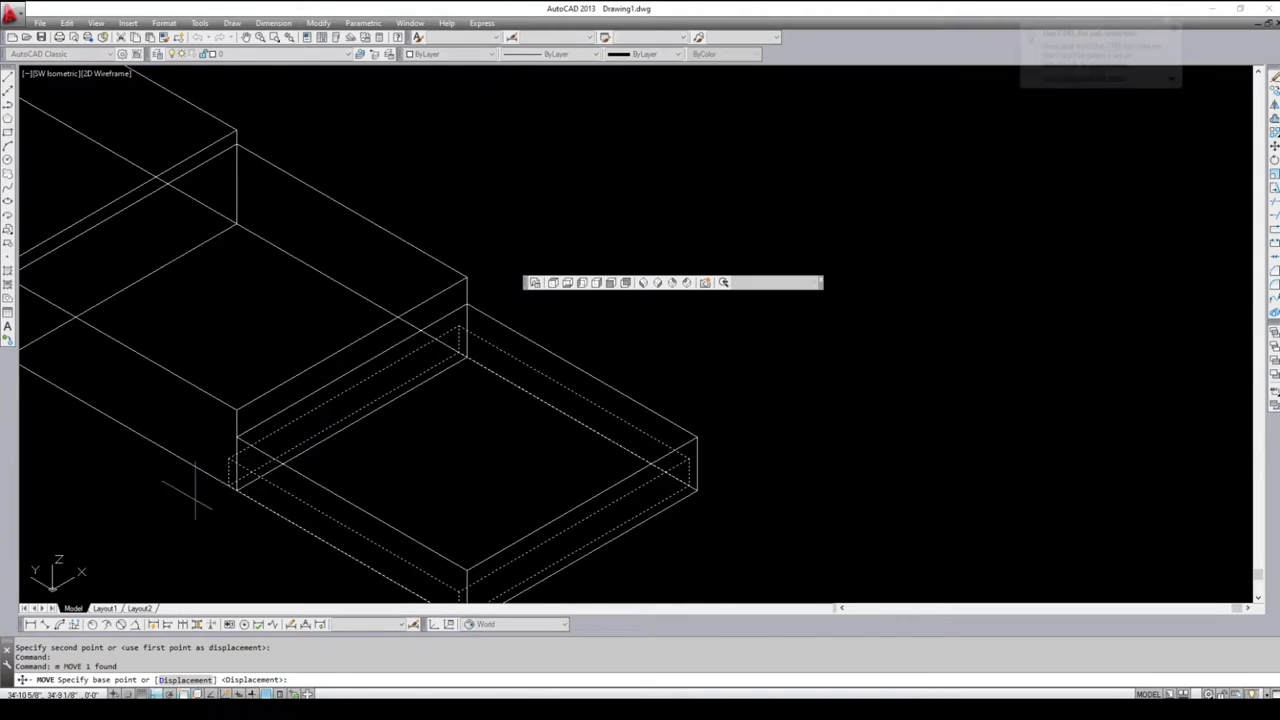
pyautogui.click(312, 462)
pyautogui.scroll(-2, 374, 450)
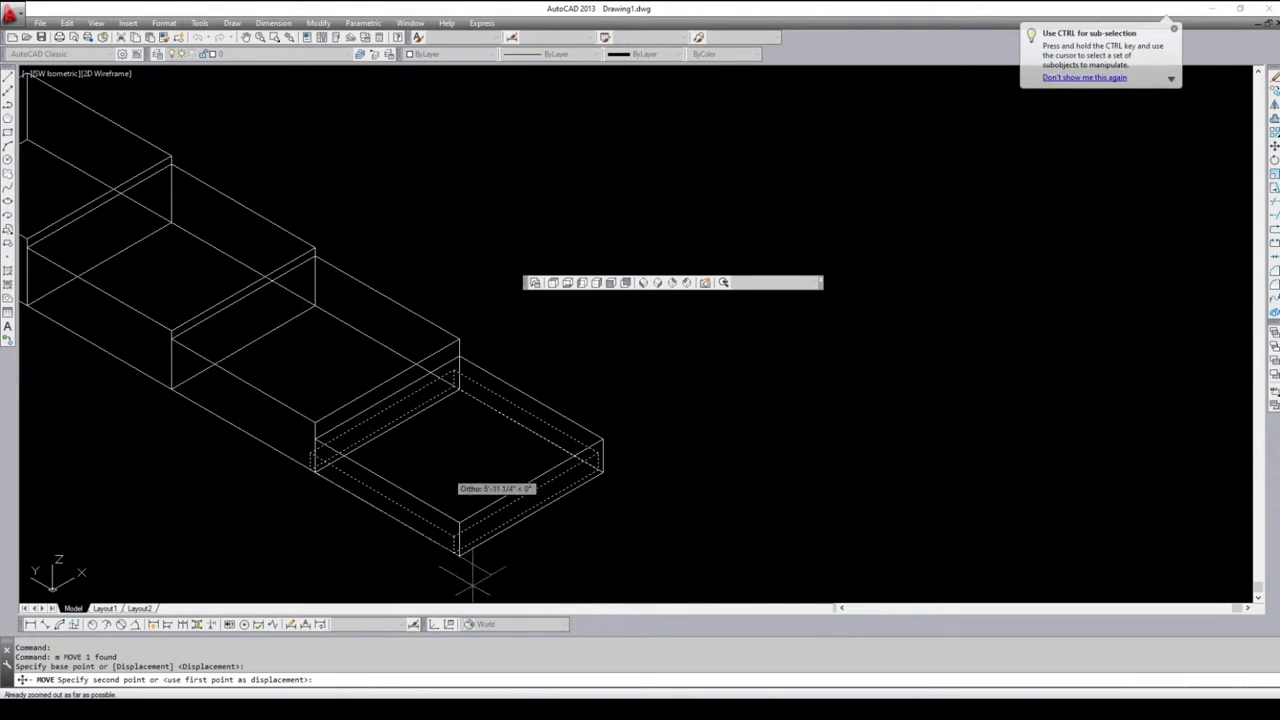
pyautogui.click(459, 552)
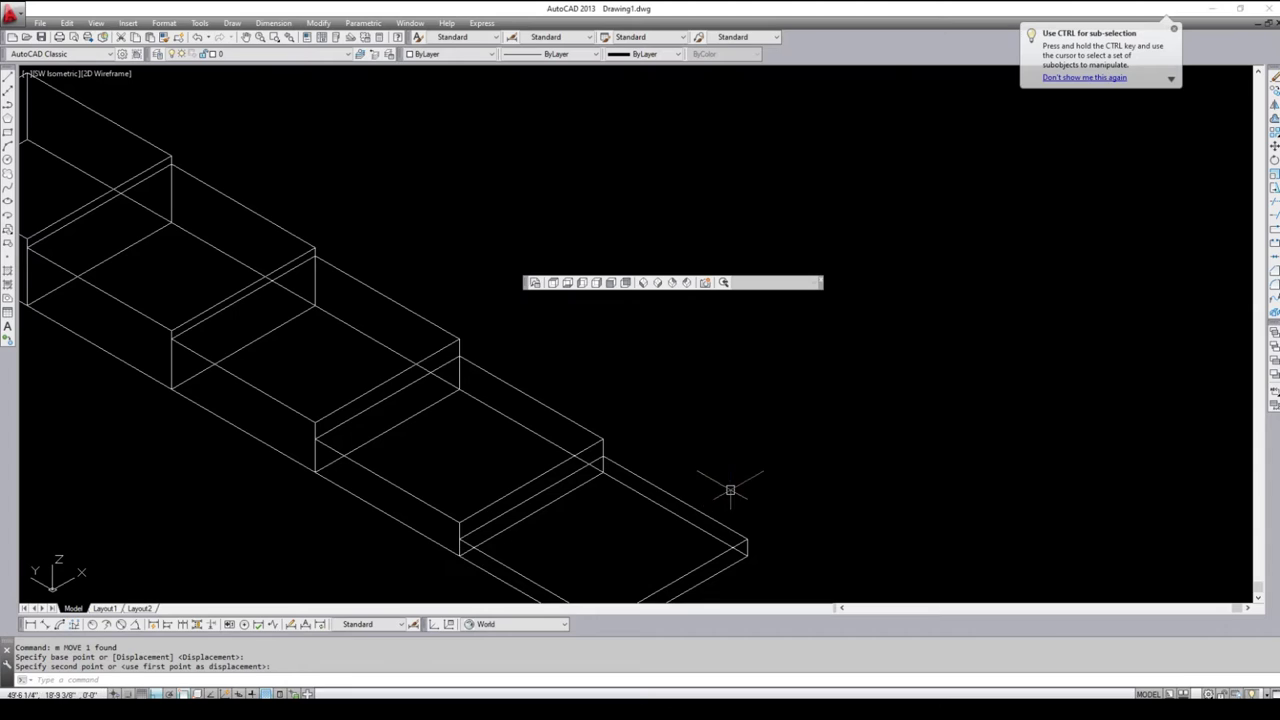
pyautogui.write('z')
pyautogui.press('Return')
pyautogui.write('e')
pyautogui.press('Return')
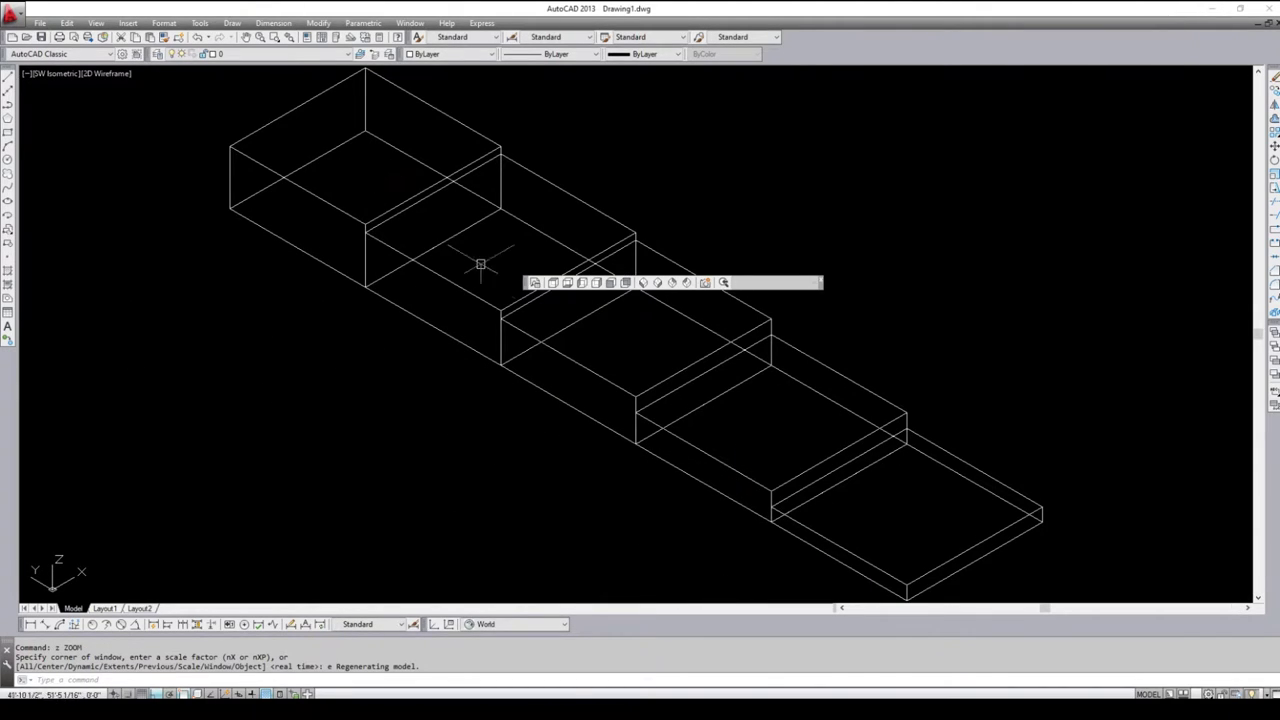
pyautogui.click(658, 283)
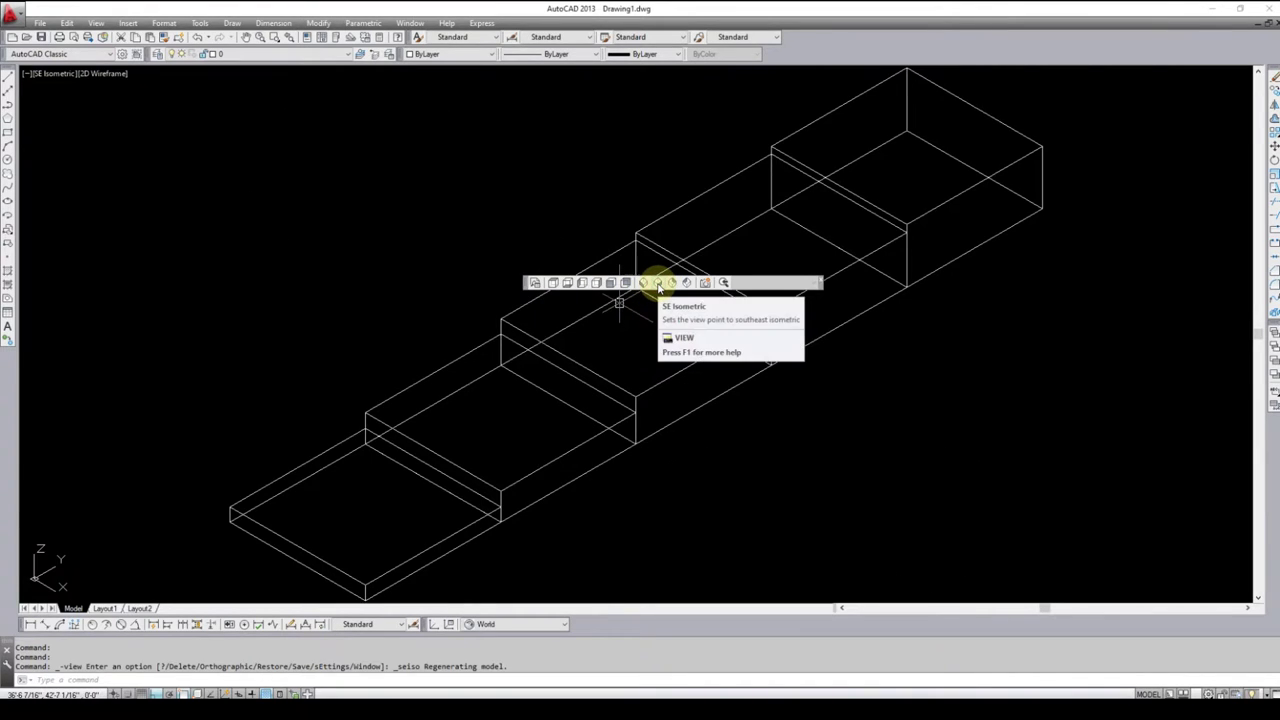
pyautogui.click(644, 284)
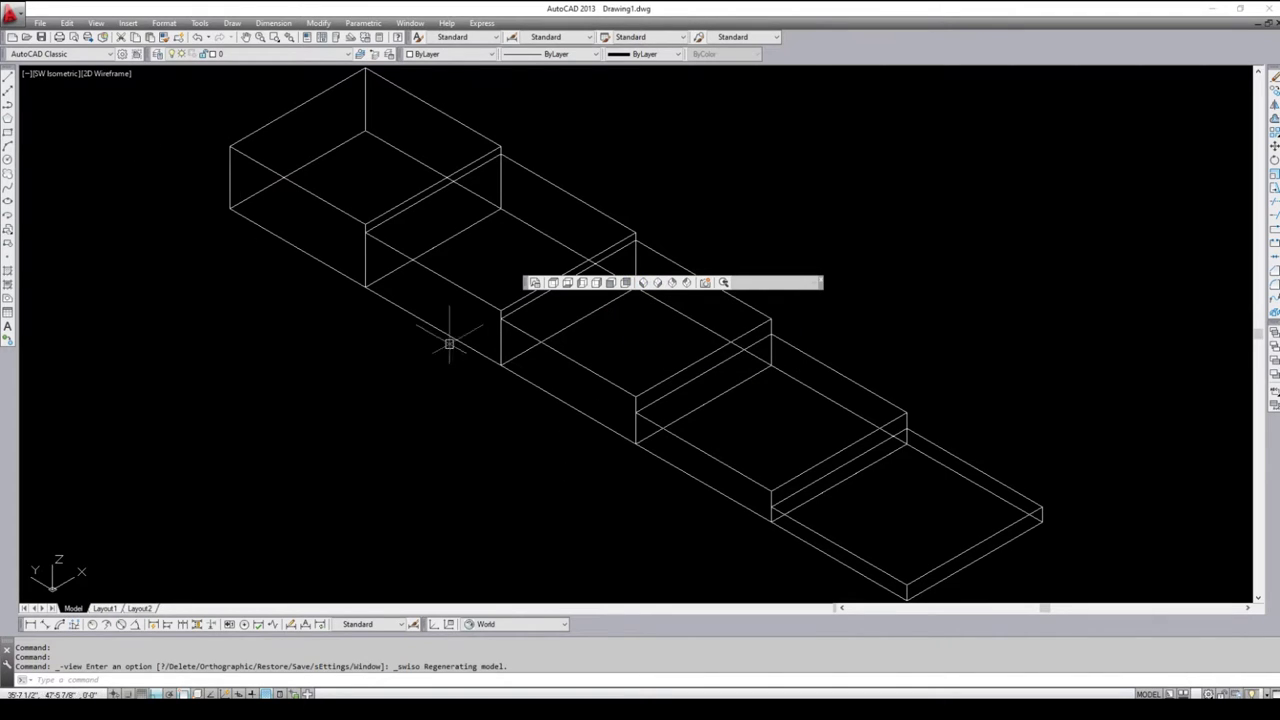
pyautogui.write('s')
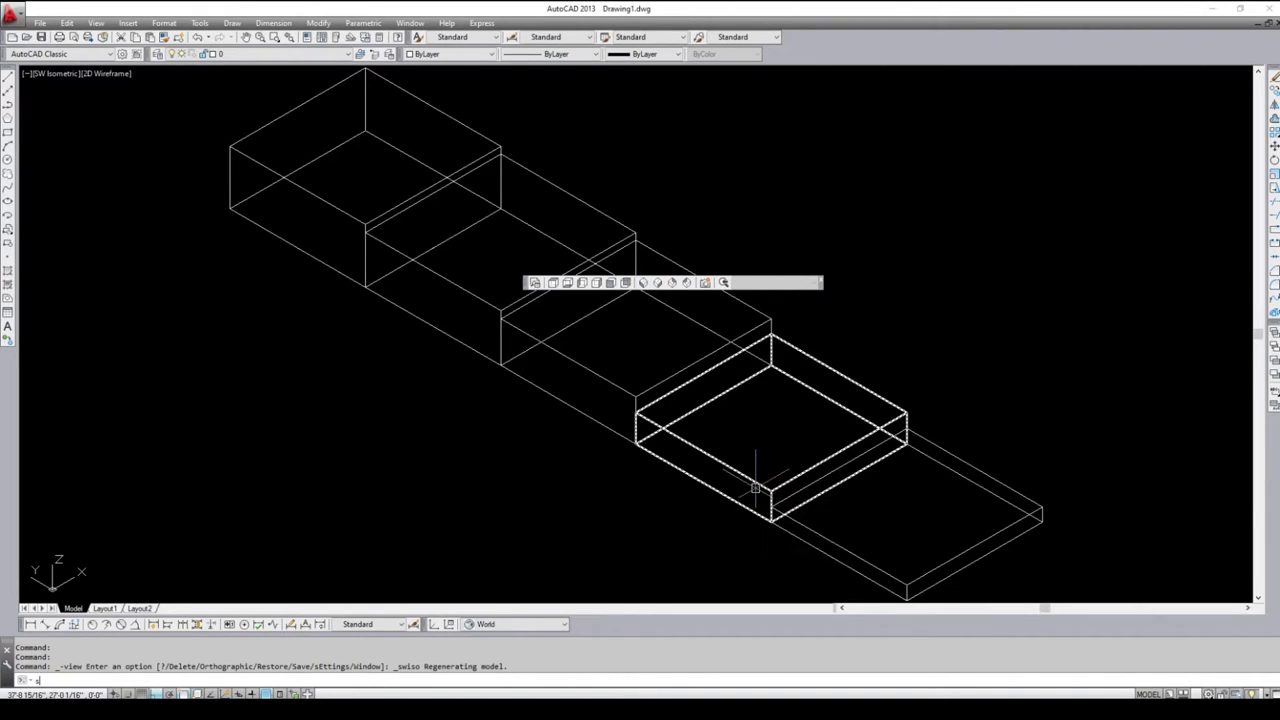
pyautogui.write('hade')
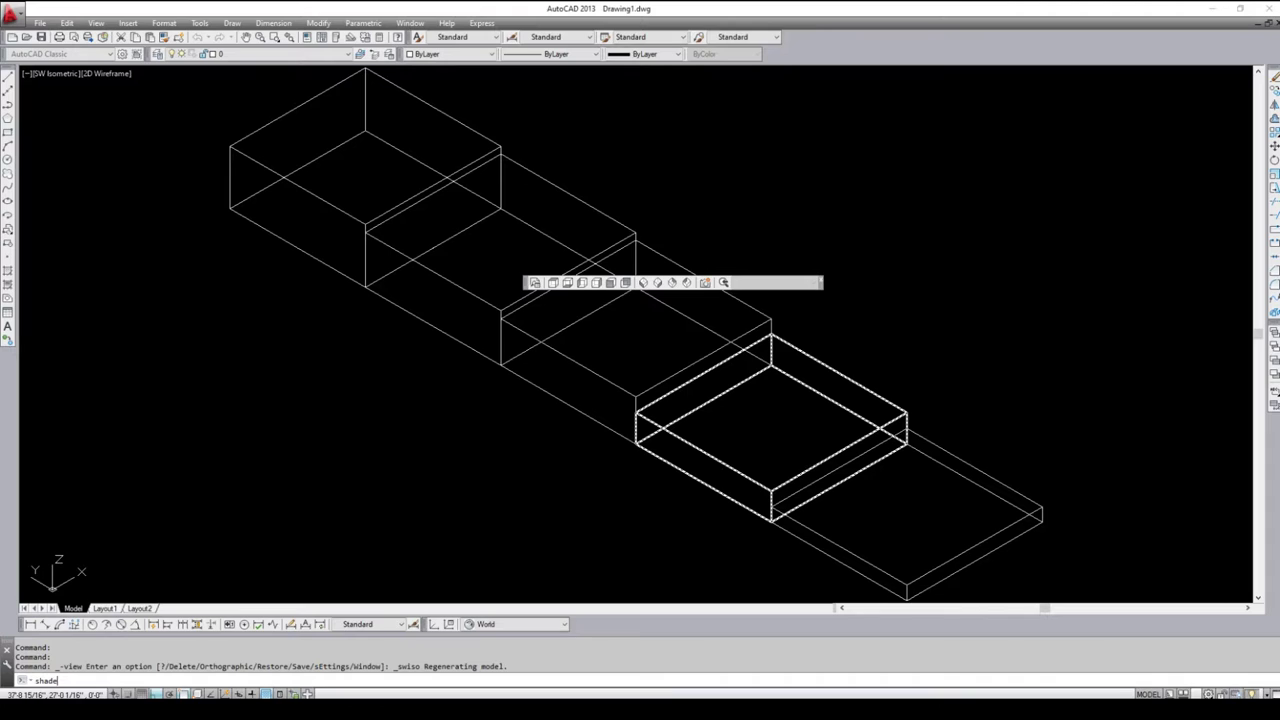
pyautogui.press('Return')
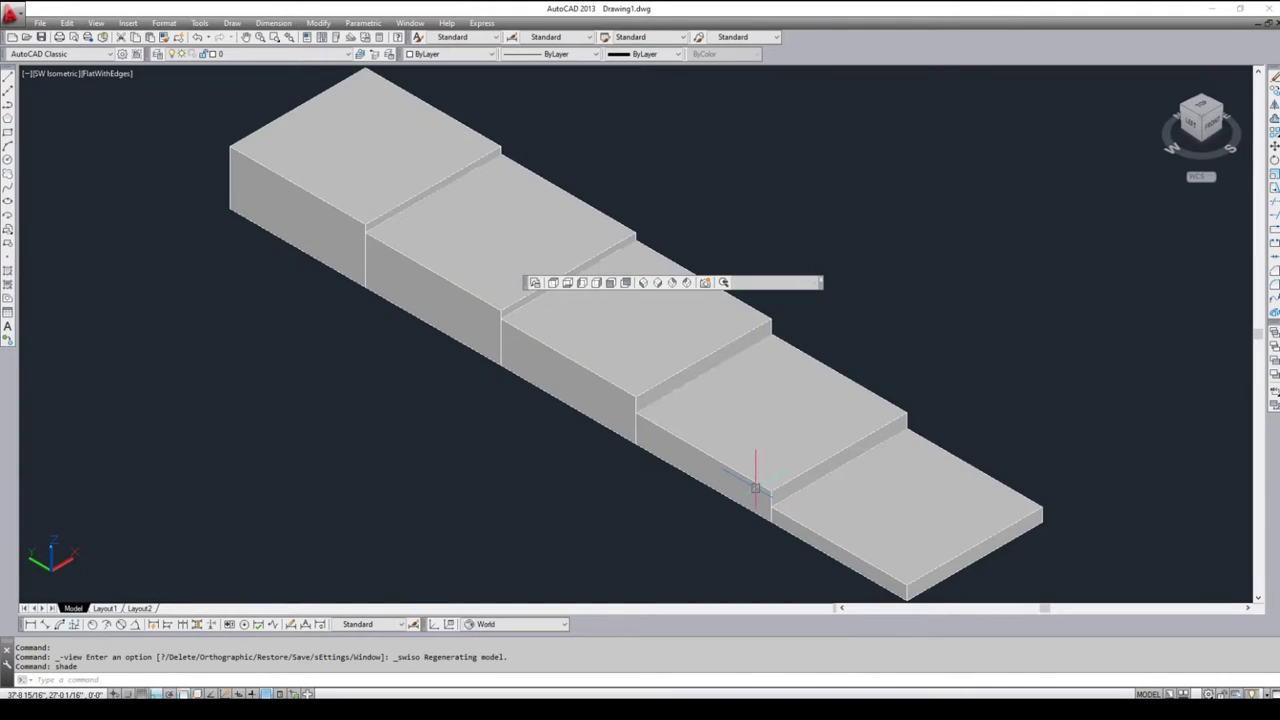
pyautogui.click(658, 284)
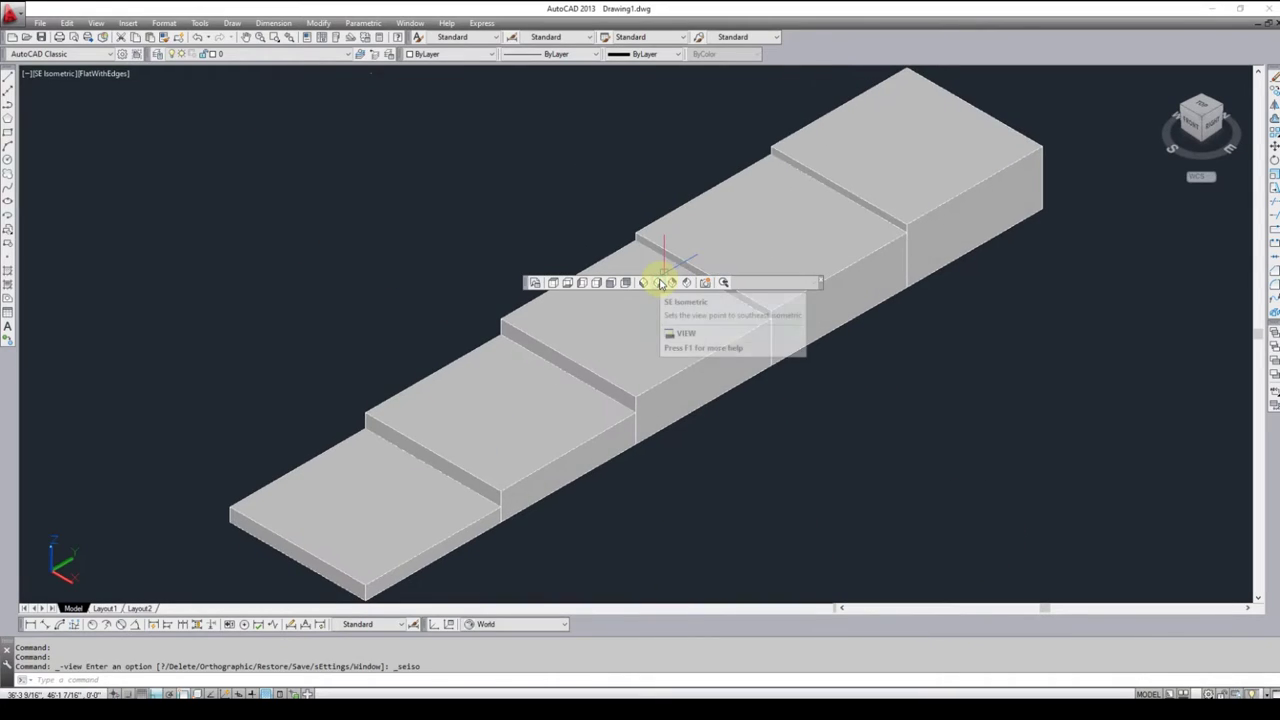
pyautogui.click(644, 284)
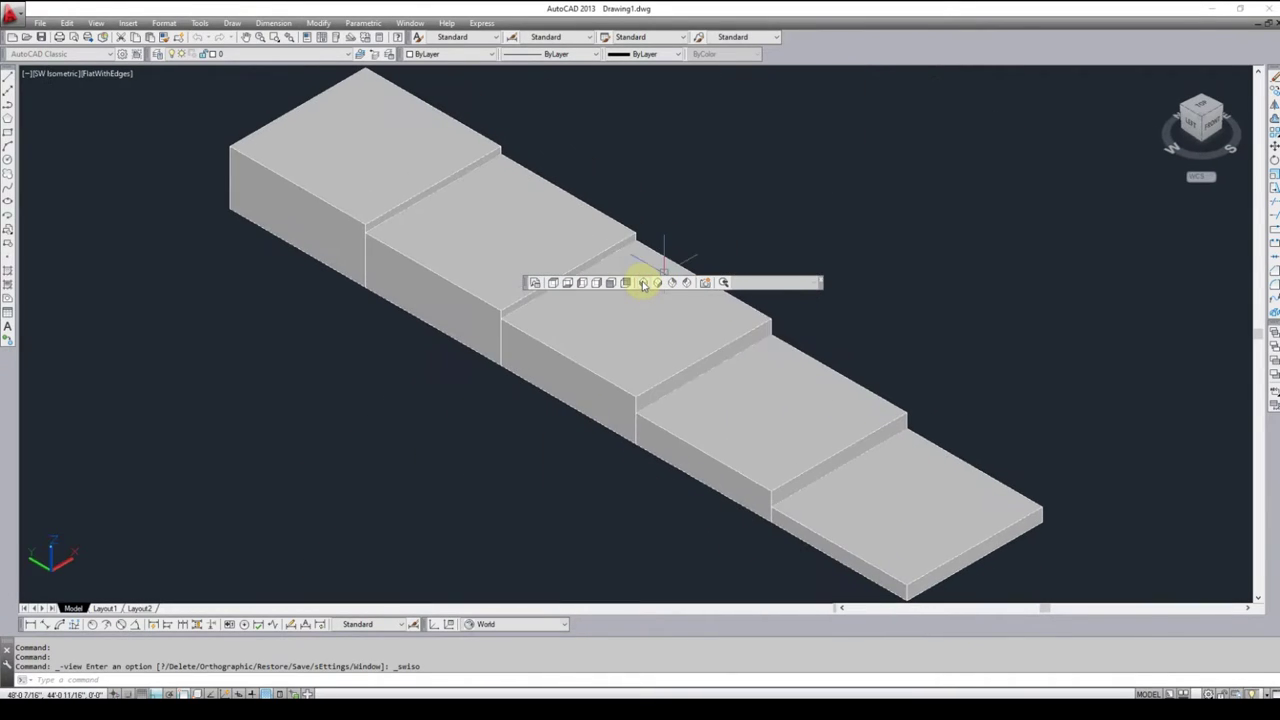
pyautogui.click(919, 326)
pyautogui.write('shad')
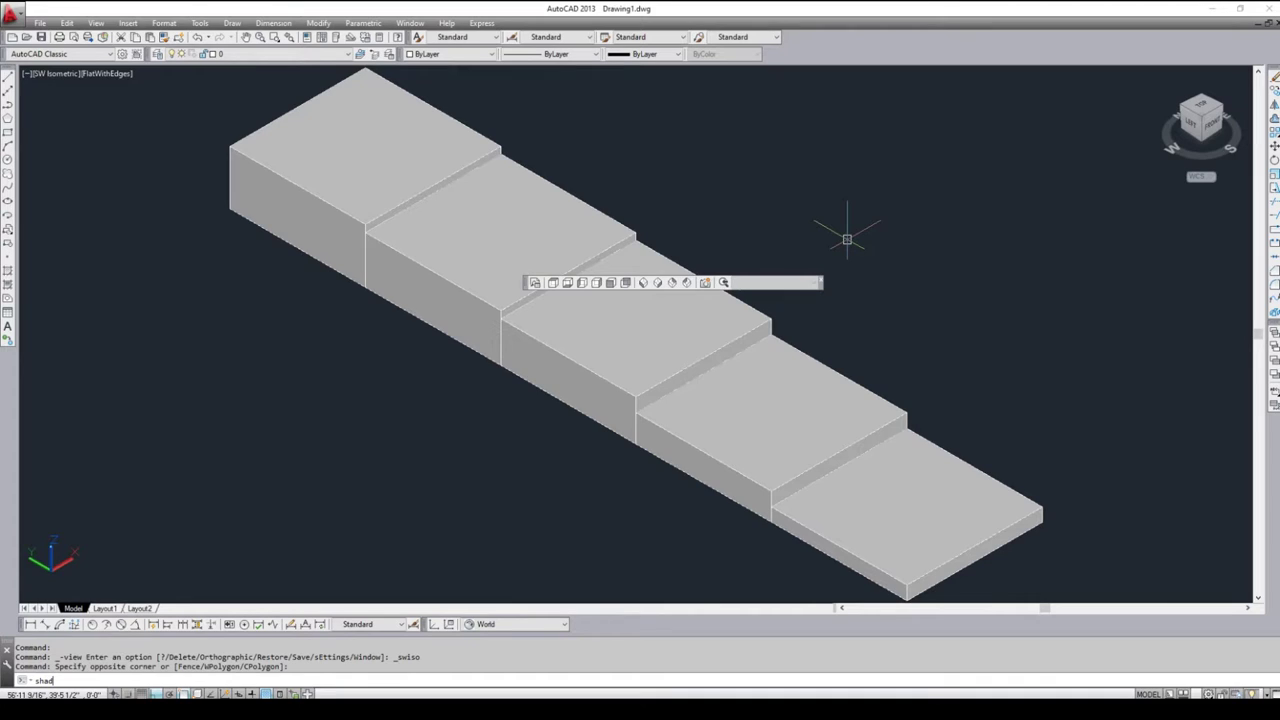
pyautogui.write('emo')
pyautogui.press('Return')
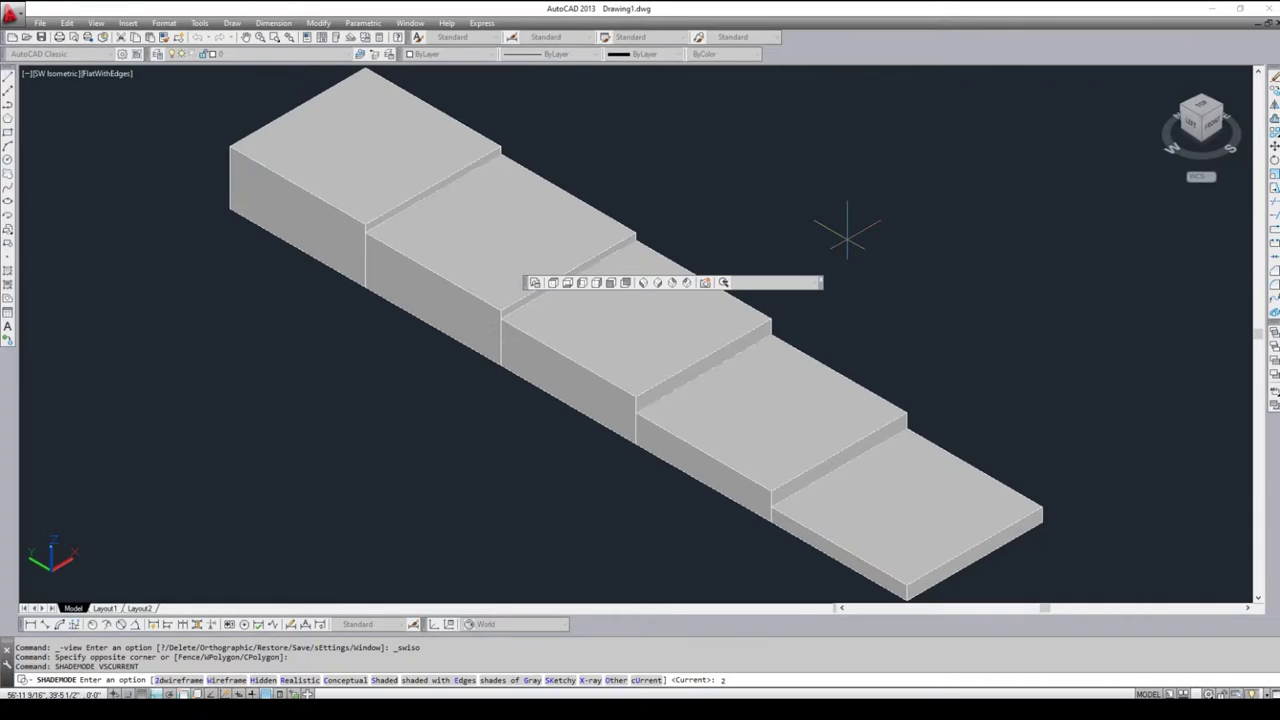
pyautogui.press('Return')
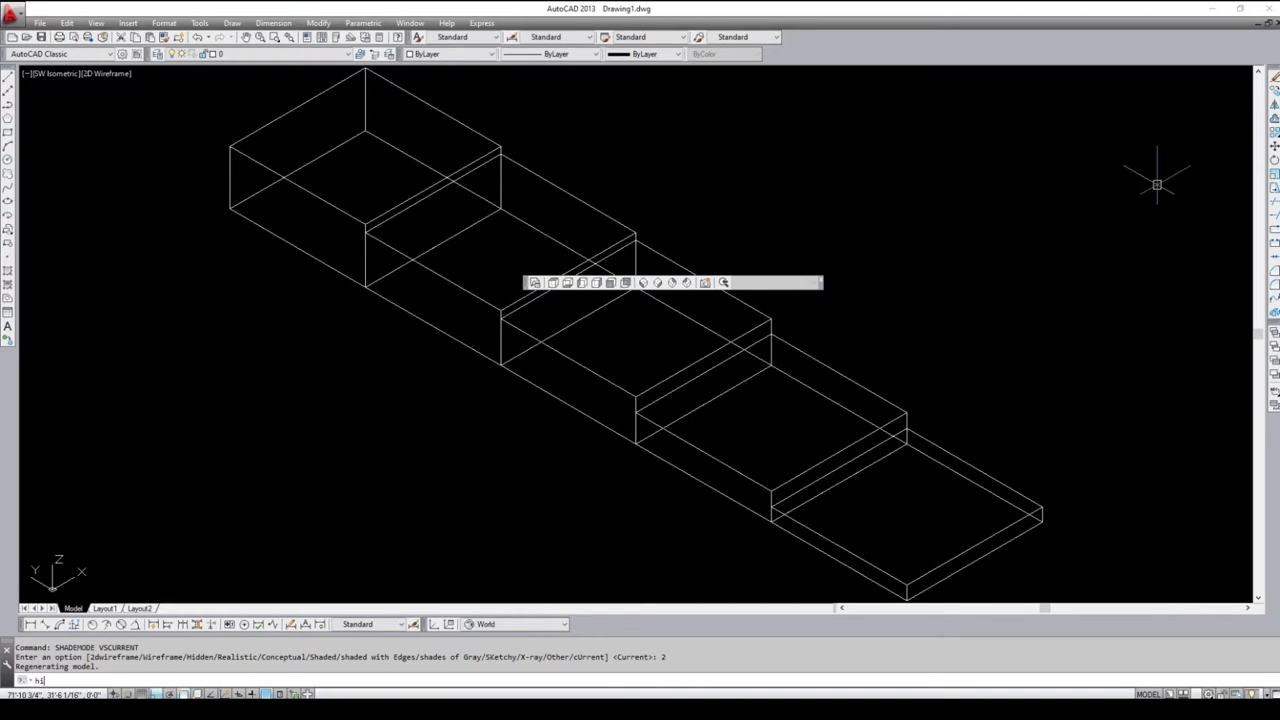
pyautogui.press('Return')
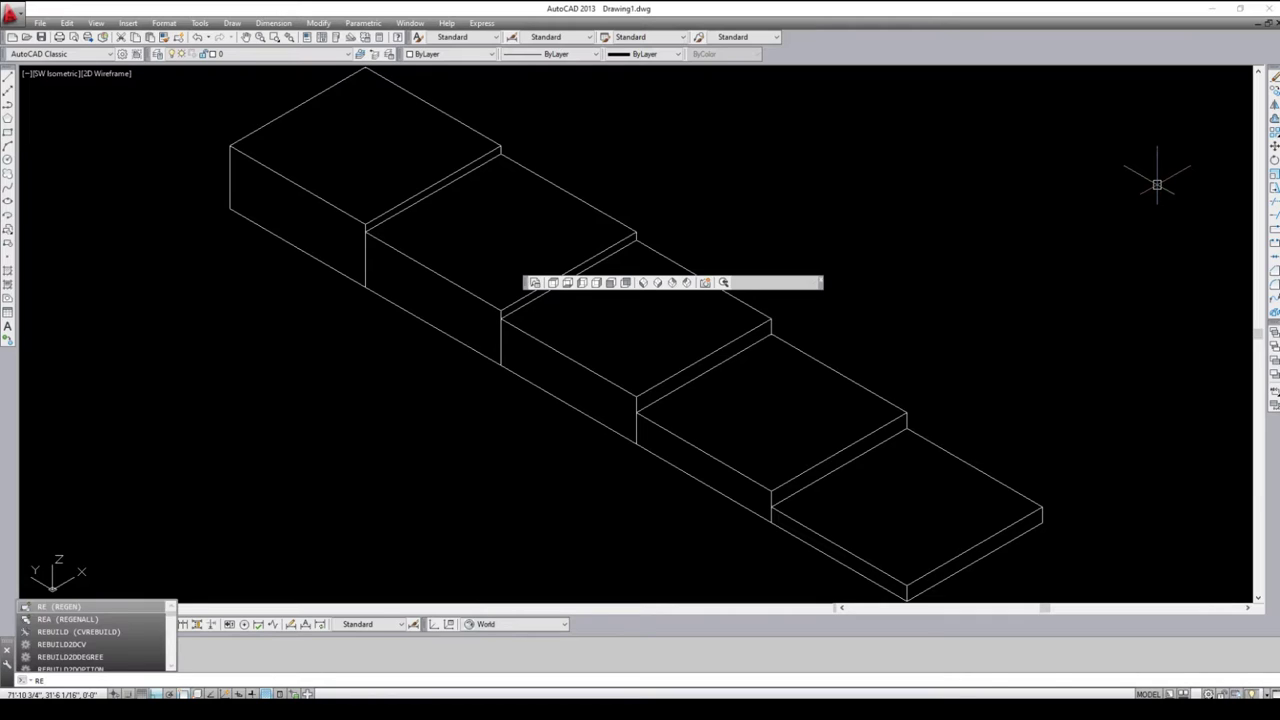
pyautogui.press('Return')
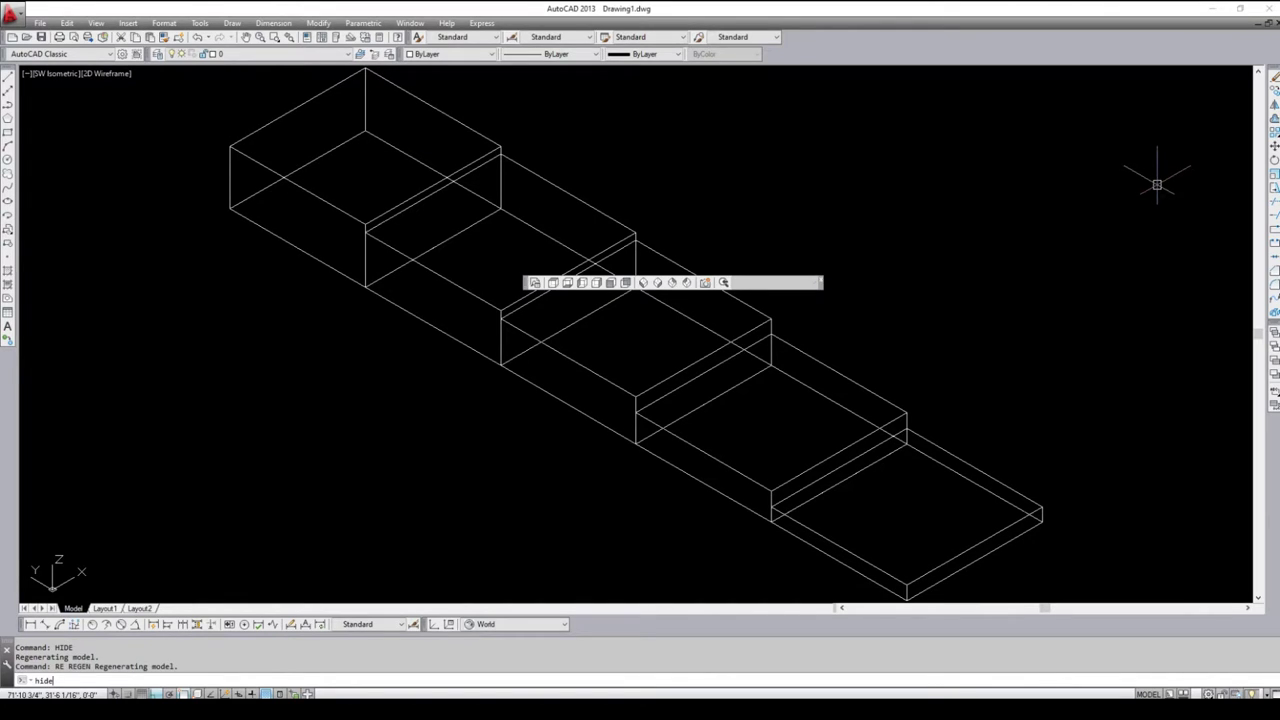
pyautogui.press('Return')
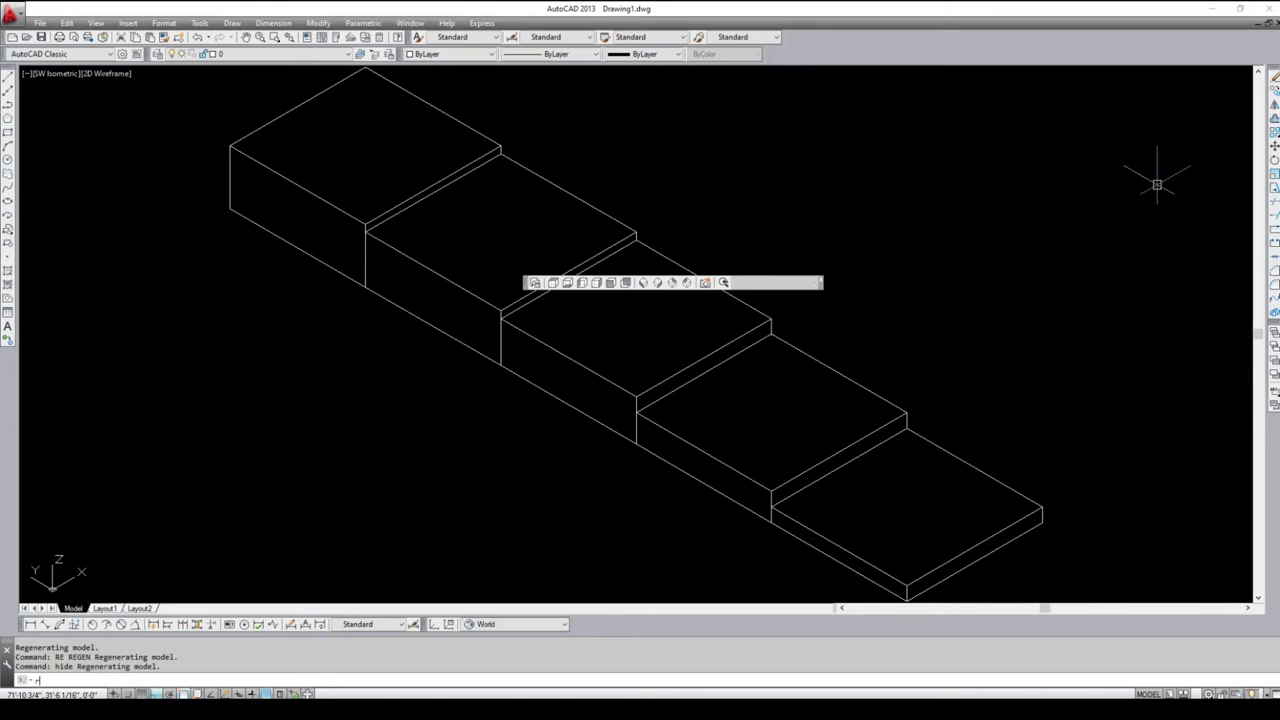
pyautogui.write('e')
pyautogui.press('Return')
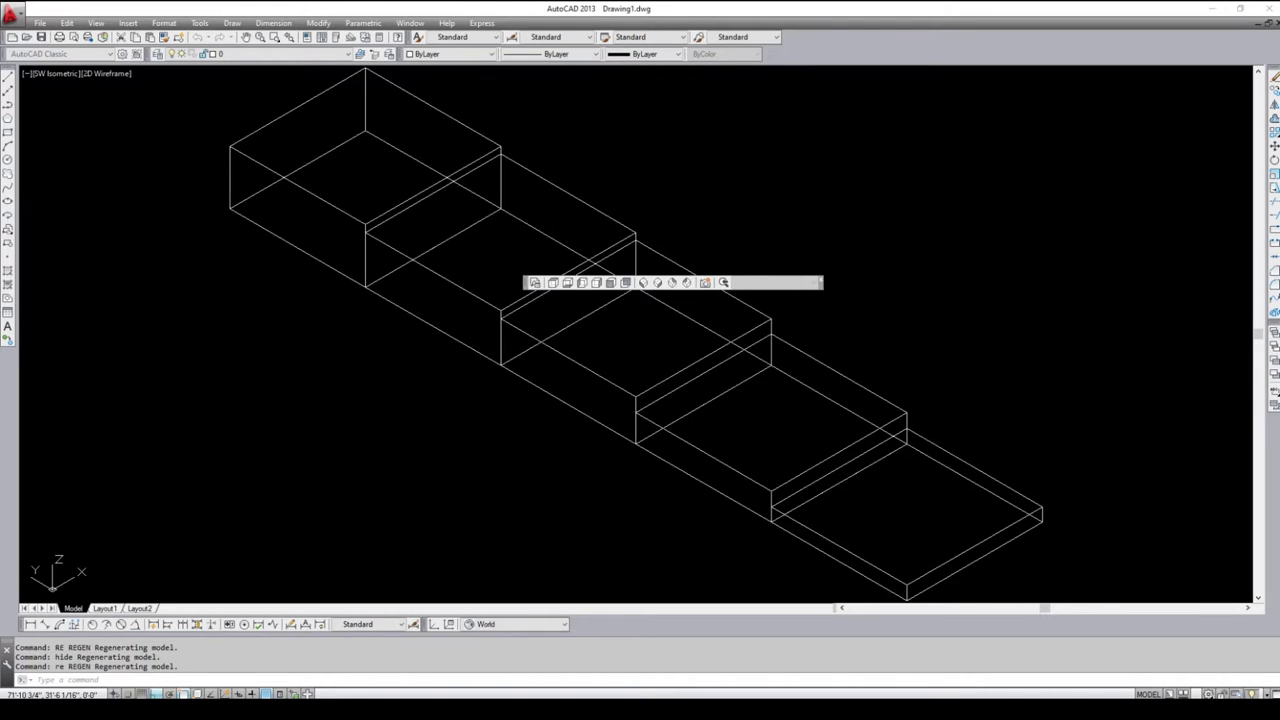
# Save the drawing on the Desktop as Blocks.dwg, then bring up the blank SketchUp file
pyautogui.hotkey('ctrl', 's')
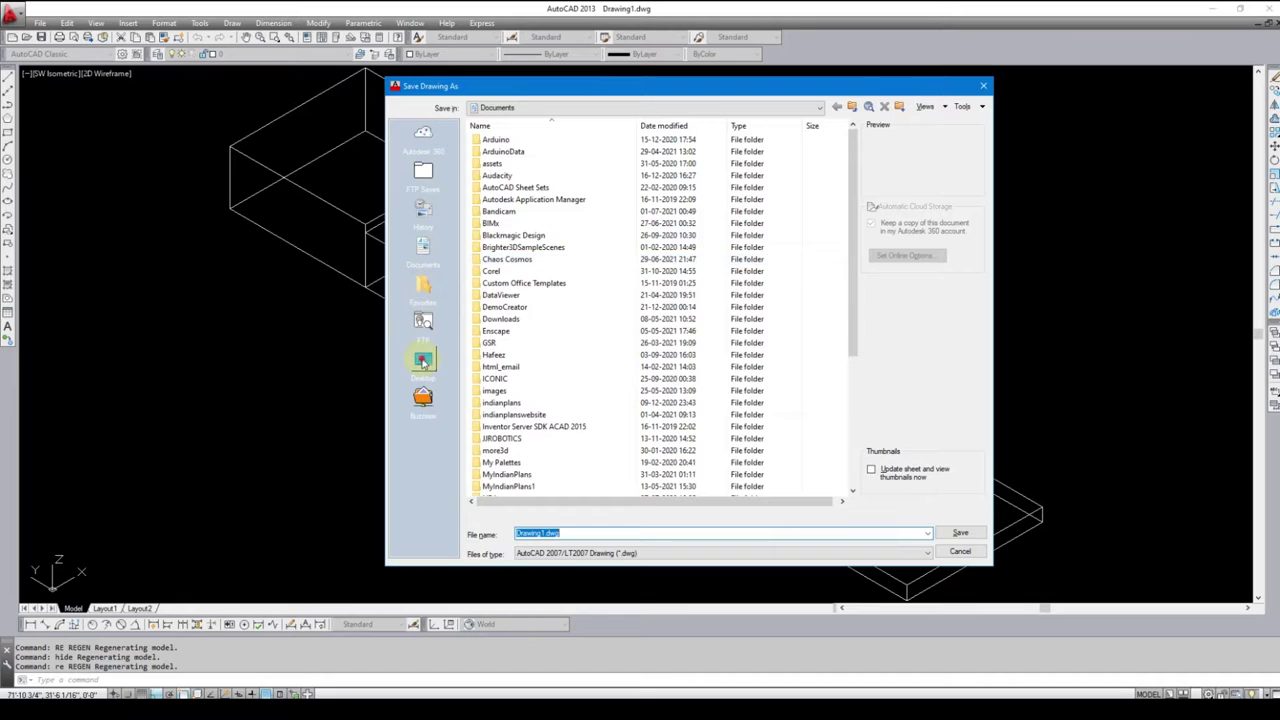
pyautogui.click(423, 359)
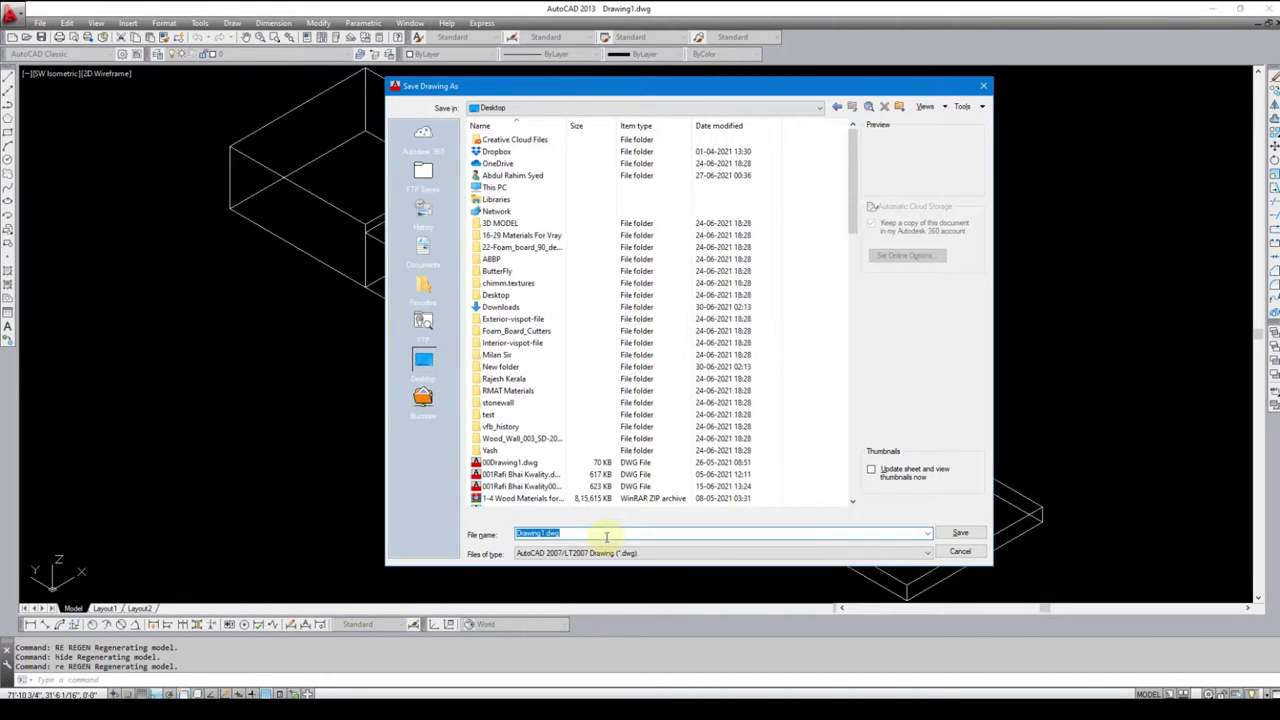
pyautogui.write('Blocks')
pyautogui.press('Return')
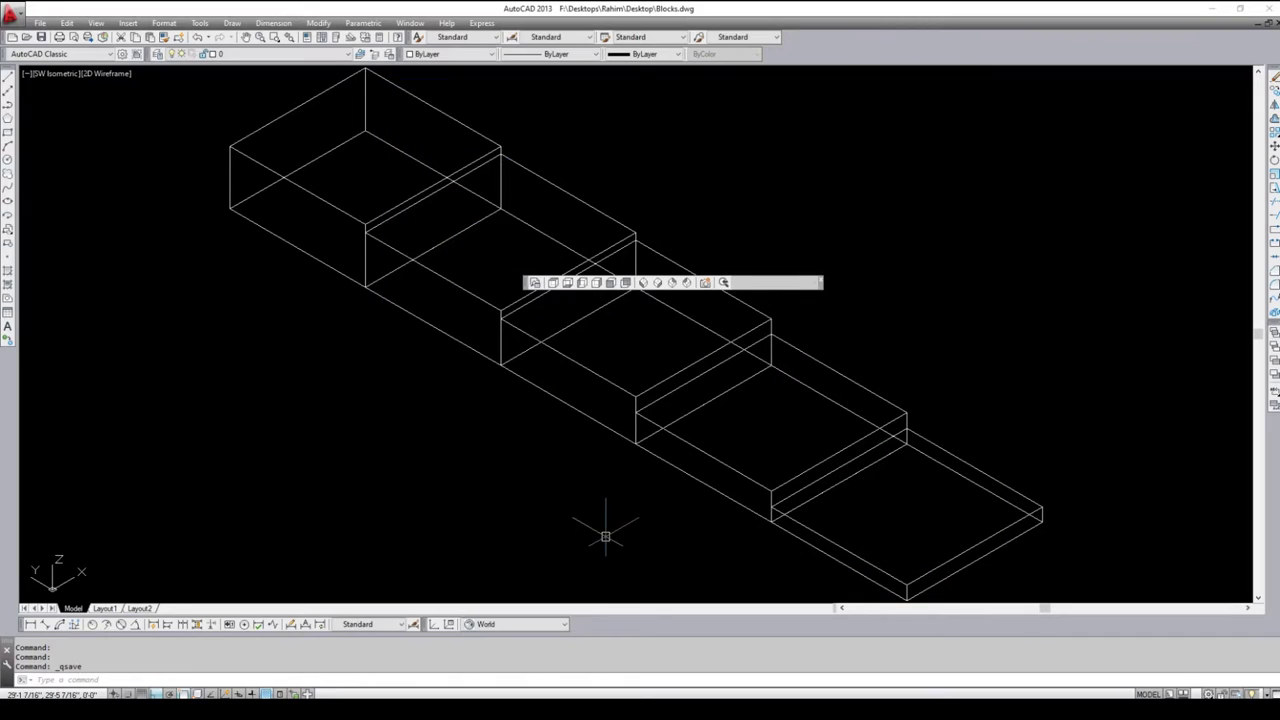
pyautogui.click(600, 710)
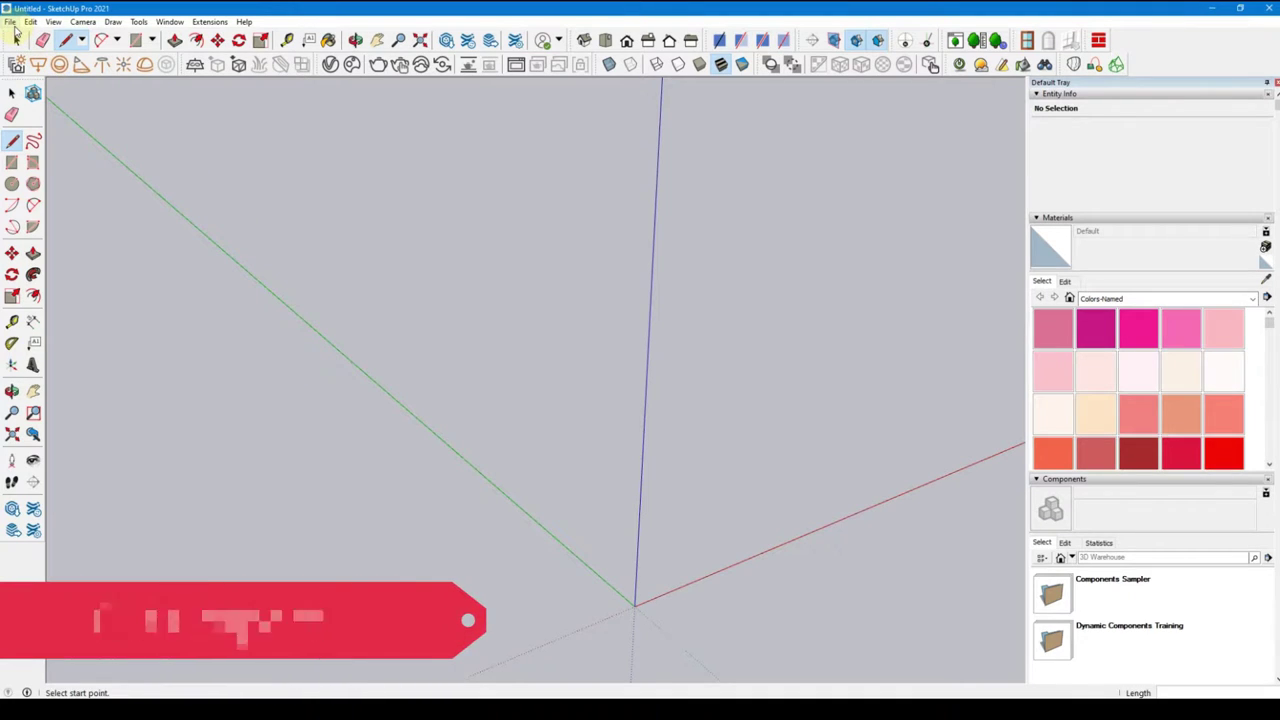
# Import Blocks.dwg from the Desktop through File > Import and dismiss the Import Results summary
pyautogui.click(14, 26)
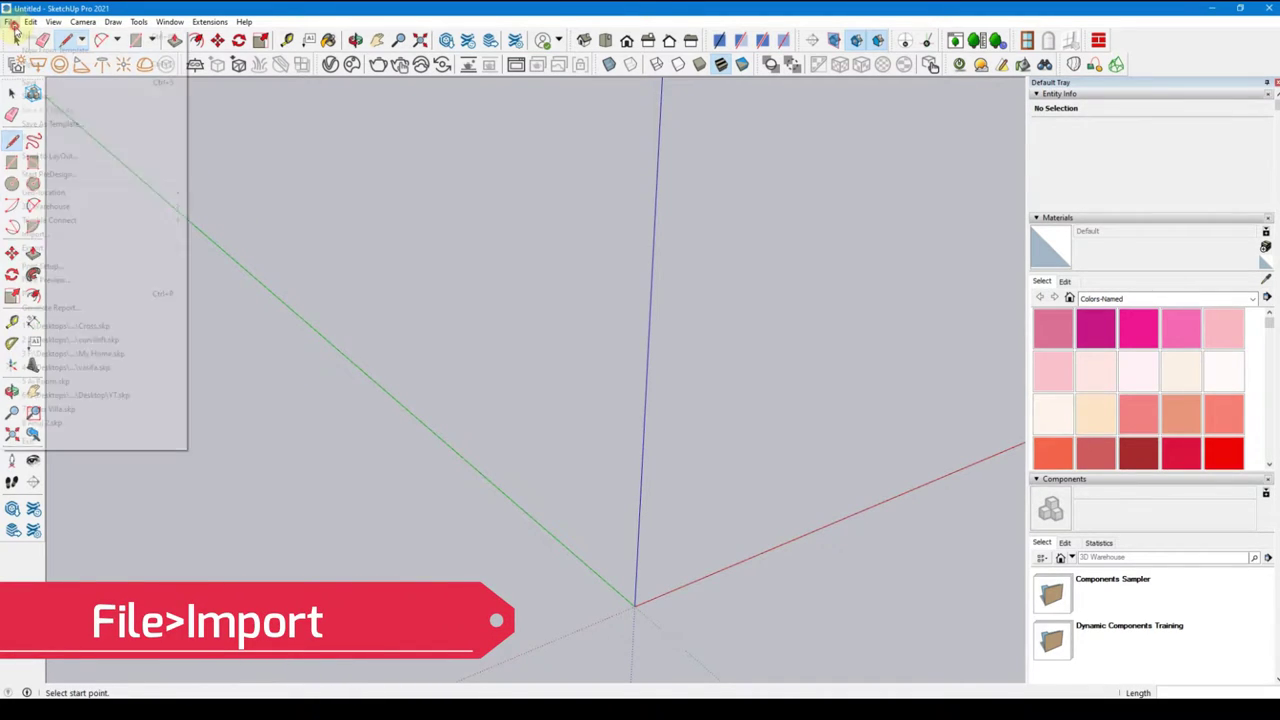
pyautogui.click(100, 234)
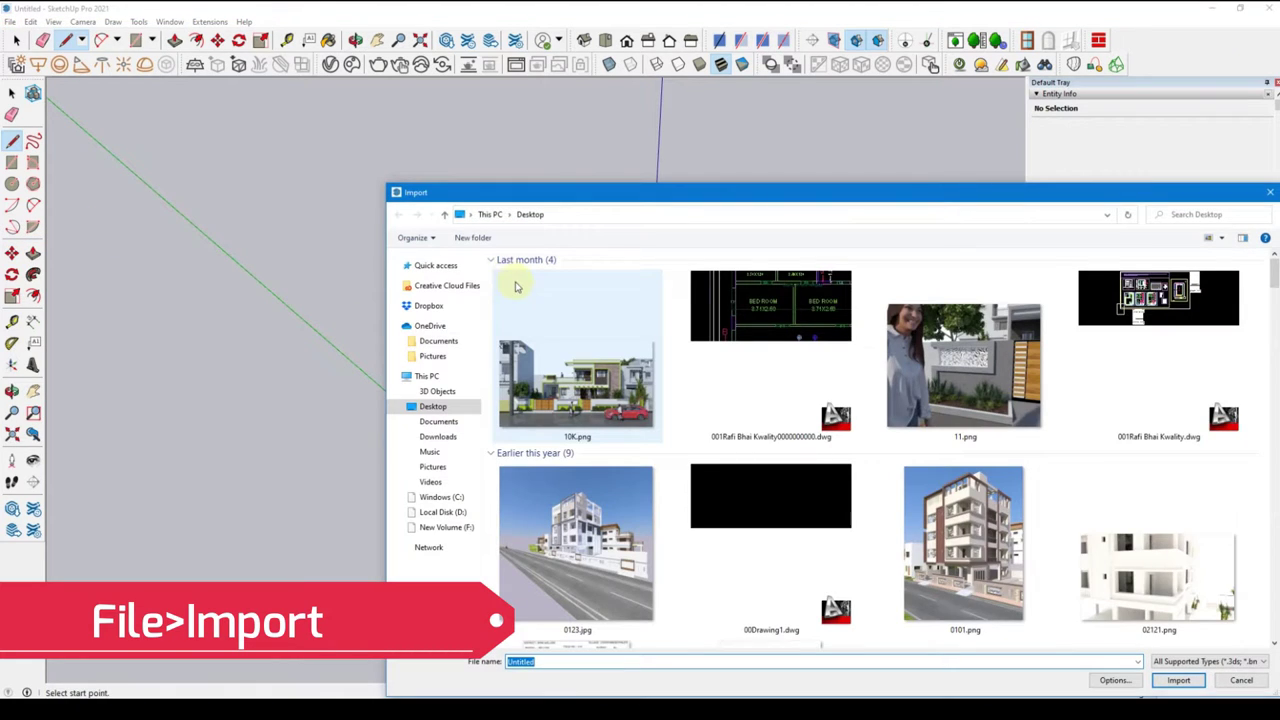
pyautogui.click(556, 312)
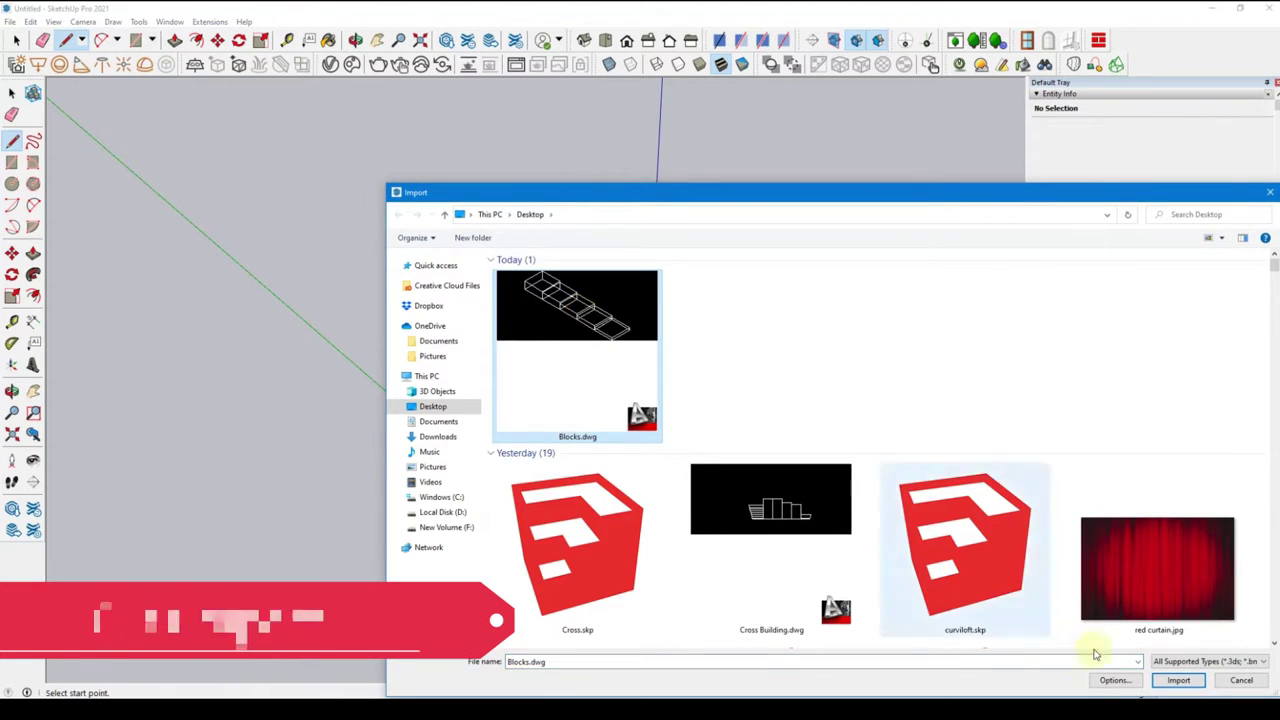
pyautogui.click(1177, 680)
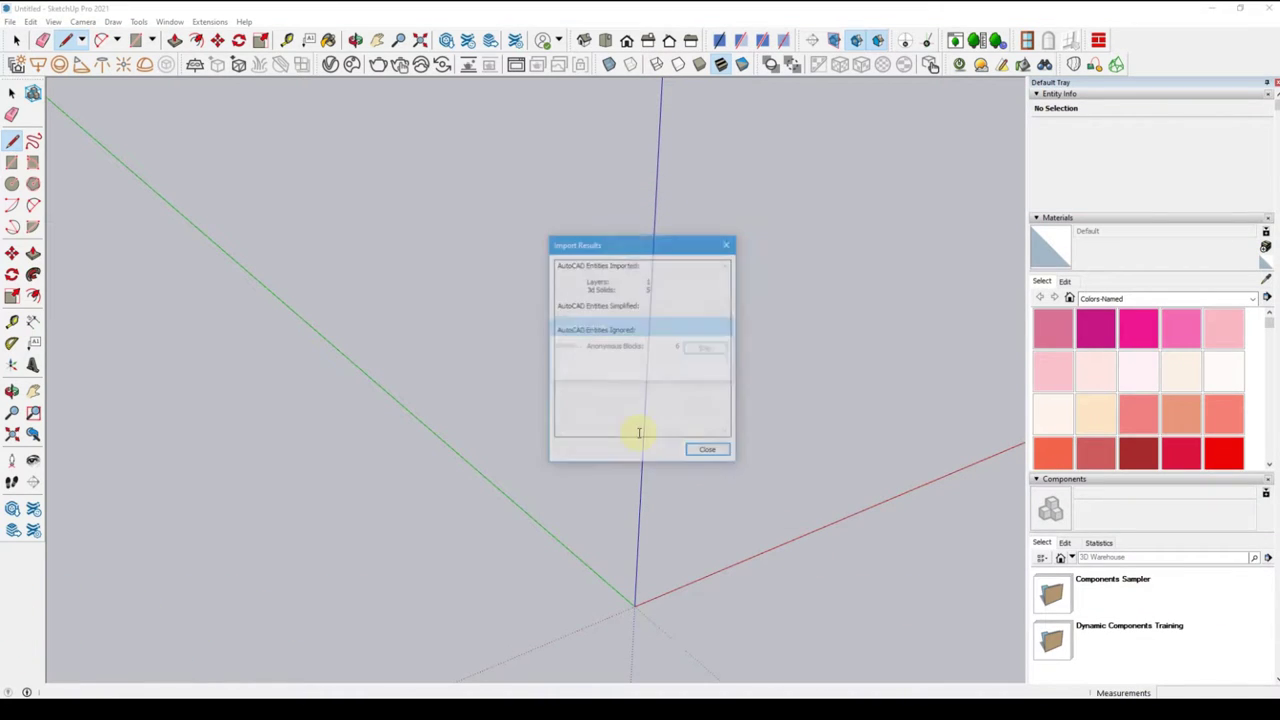
pyautogui.click(708, 452)
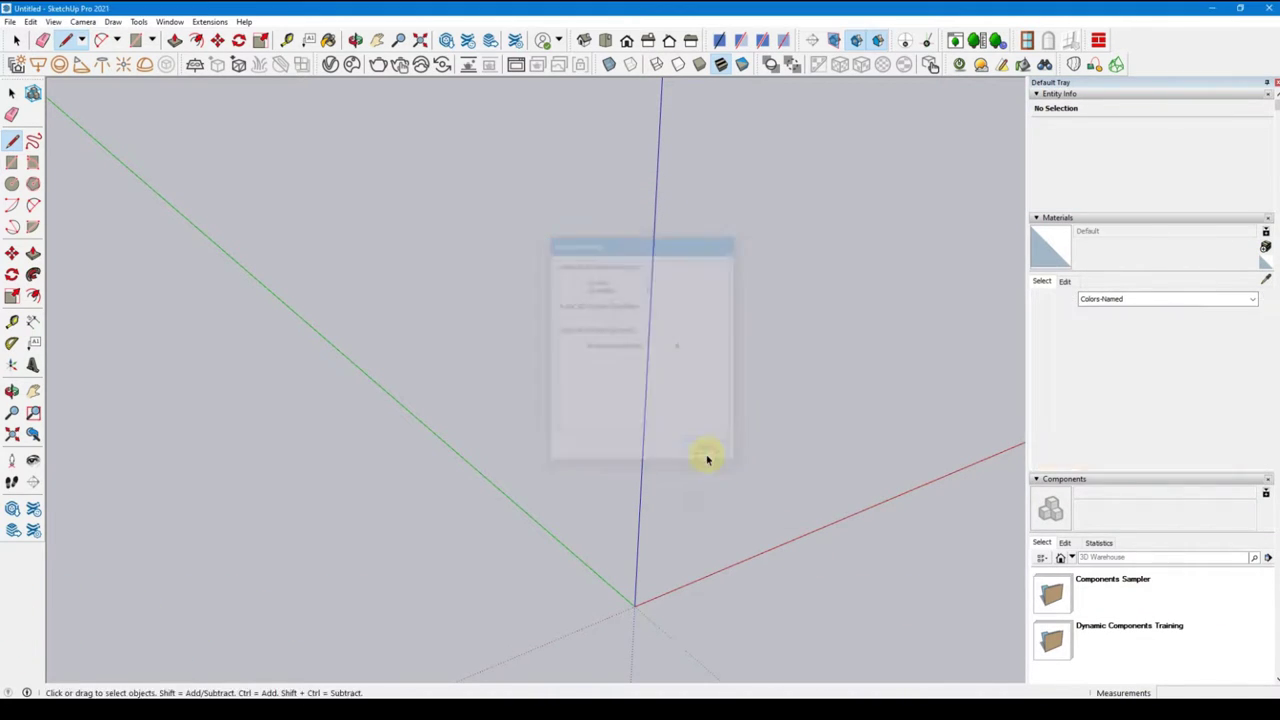
# Zoom and orbit around the five imported slabs to see them from several sides
pyautogui.scroll(-3, 690, 459)
pyautogui.scroll(-3, 774, 397)
pyautogui.moveTo(629, 429)
pyautogui.mouseDown(button='middle')
pyautogui.moveTo(614, 306)
pyautogui.moveTo(606, 428)
pyautogui.moveTo(251, 331)
pyautogui.moveTo(174, 266)
pyautogui.moveTo(374, 414)
pyautogui.moveTo(660, 467)
pyautogui.moveTo(374, 251)
pyautogui.mouseUp(button='middle')
pyautogui.scroll(2, 403, 237)
pyautogui.scroll(3, 383, 294)
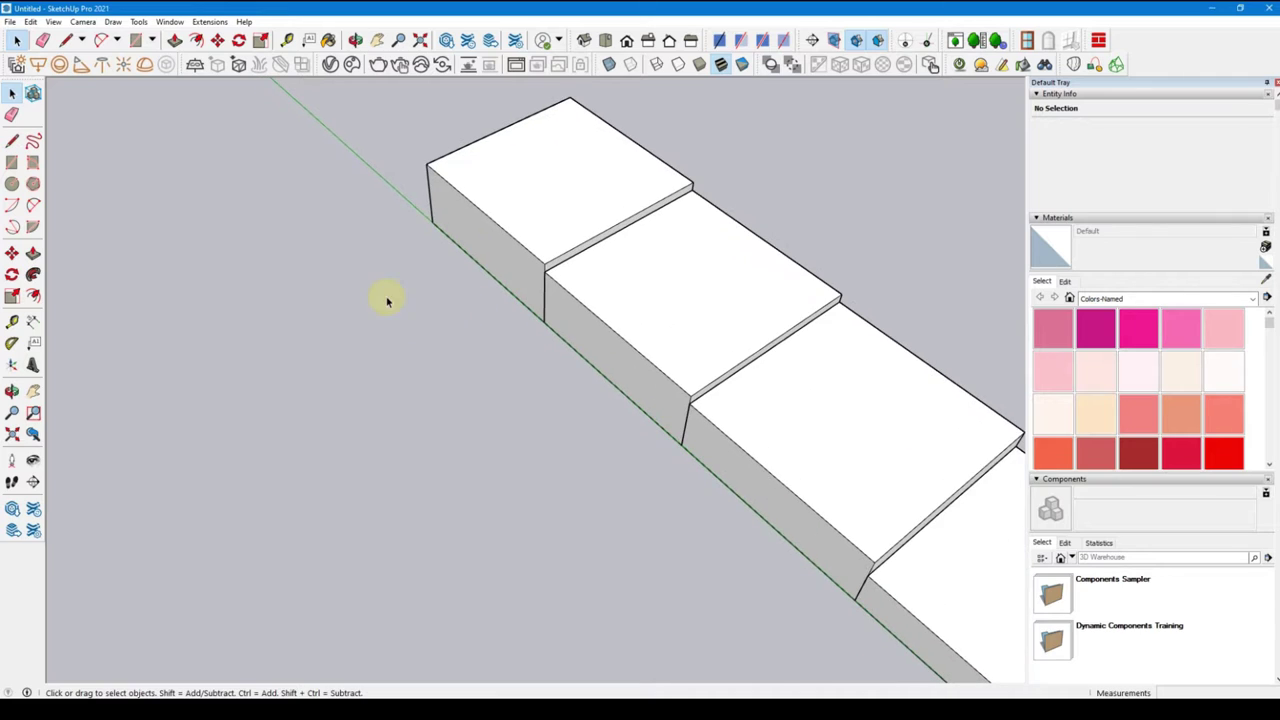
pyautogui.moveTo(383, 294)
pyautogui.mouseDown(button='middle')
pyautogui.moveTo(302, 129)
pyautogui.moveTo(408, 274)
pyautogui.mouseUp(button='middle')
pyautogui.scroll(-5, 551, 363)
pyautogui.moveTo(551, 363)
pyautogui.mouseDown(button='middle')
pyautogui.moveTo(280, 506)
pyautogui.moveTo(5, 282)
pyautogui.moveTo(608, 291)
pyautogui.moveTo(583, 94)
pyautogui.moveTo(563, 83)
pyautogui.moveTo(534, 114)
pyautogui.moveTo(503, 563)
pyautogui.mouseUp(button='middle')
pyautogui.press('space')
# Orbit to a higher view of the slab row, then to a lower, flatter view
pyautogui.press('o')
pyautogui.moveTo(529, 403)
pyautogui.mouseDown()
pyautogui.moveTo(503, 443)
pyautogui.moveTo(631, 461)
pyautogui.moveTo(711, 360)
pyautogui.moveTo(209, 417)
pyautogui.moveTo(214, 186)
pyautogui.moveTo(659, 517)
pyautogui.moveTo(337, 520)
pyautogui.moveTo(549, 351)
pyautogui.moveTo(571, 309)
pyautogui.moveTo(325, 385)
pyautogui.mouseUp()
pyautogui.press('space')
pyautogui.scroll(-5, 491, 500)
pyautogui.scroll(2, 549, 406)
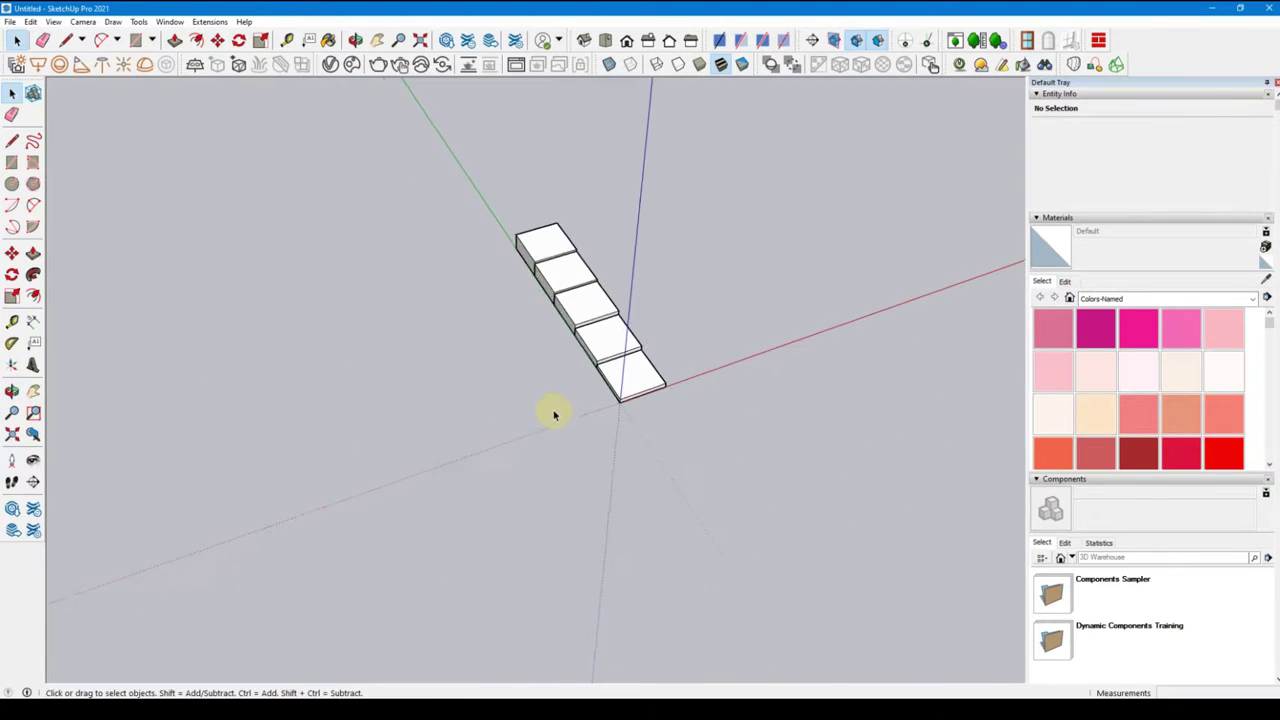
pyautogui.scroll(3, 571, 403)
pyautogui.scroll(-2, 586, 363)
pyautogui.scroll(2, 586, 357)
pyautogui.moveTo(586, 357)
pyautogui.mouseDown(button='middle')
pyautogui.moveTo(671, 241)
pyautogui.moveTo(651, 291)
pyautogui.mouseUp(button='middle')
pyautogui.moveTo(571, 357); pyautogui.dragTo(627, 272, button='middle')
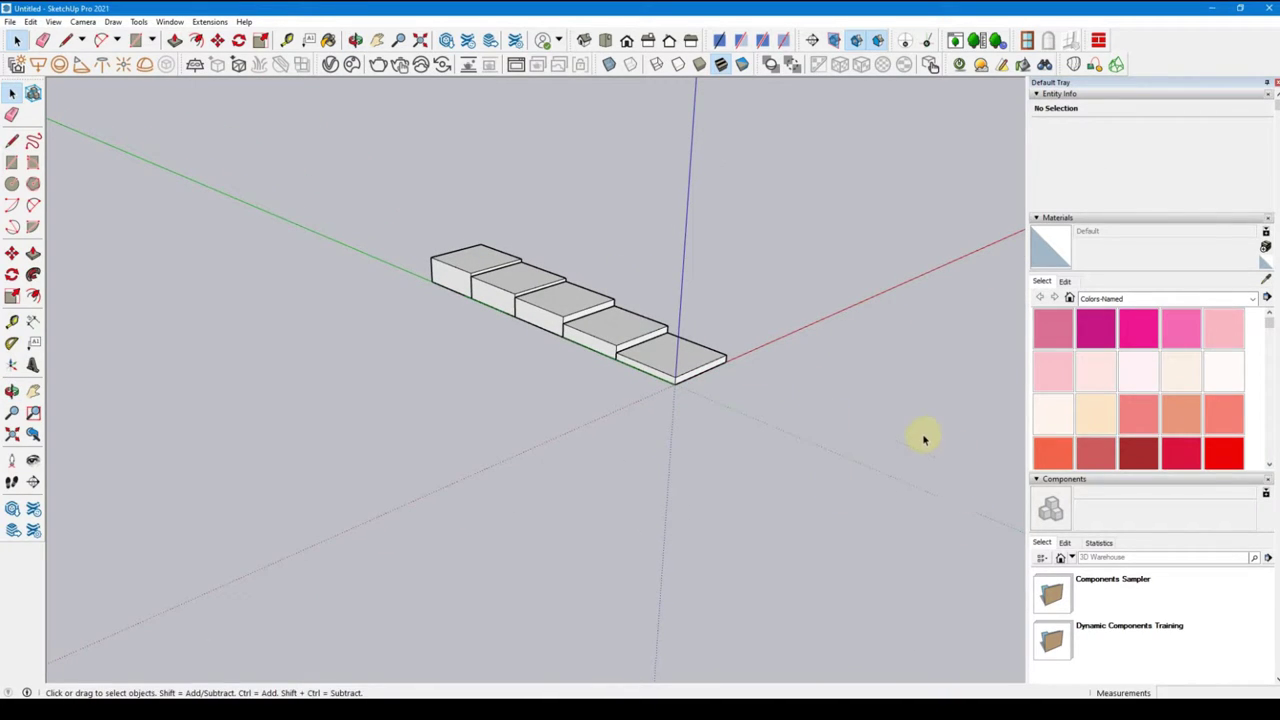
# Select the imported slabs and check Entity Info, showing one untagged component named Blocks.dwg
pyautogui.scroll(-3, 1090, 535)
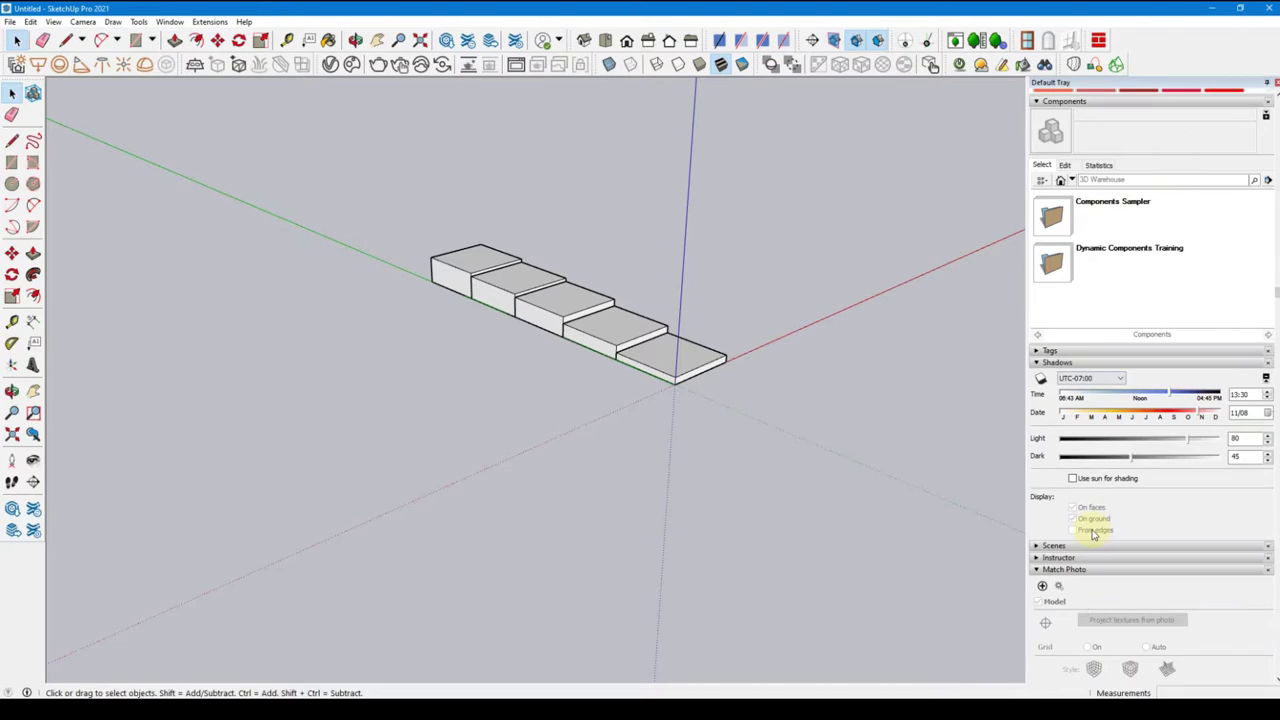
pyautogui.click(678, 362)
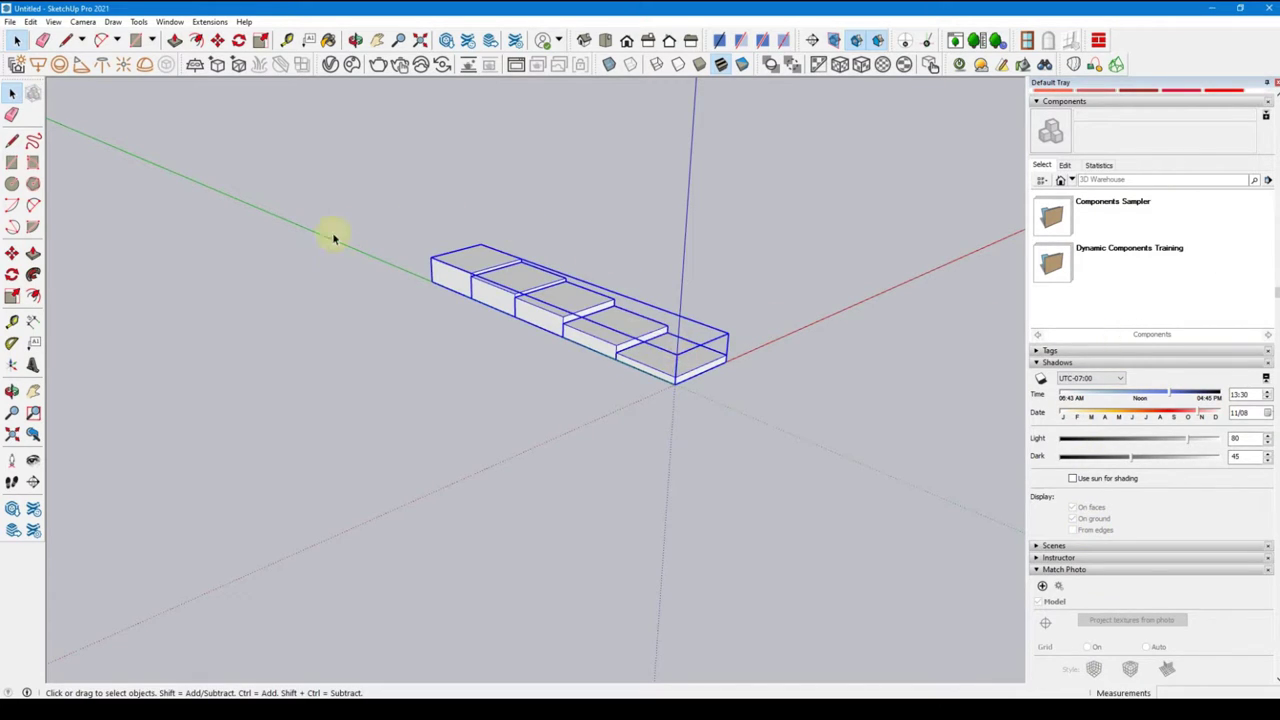
pyautogui.scroll(4, 1140, 420)
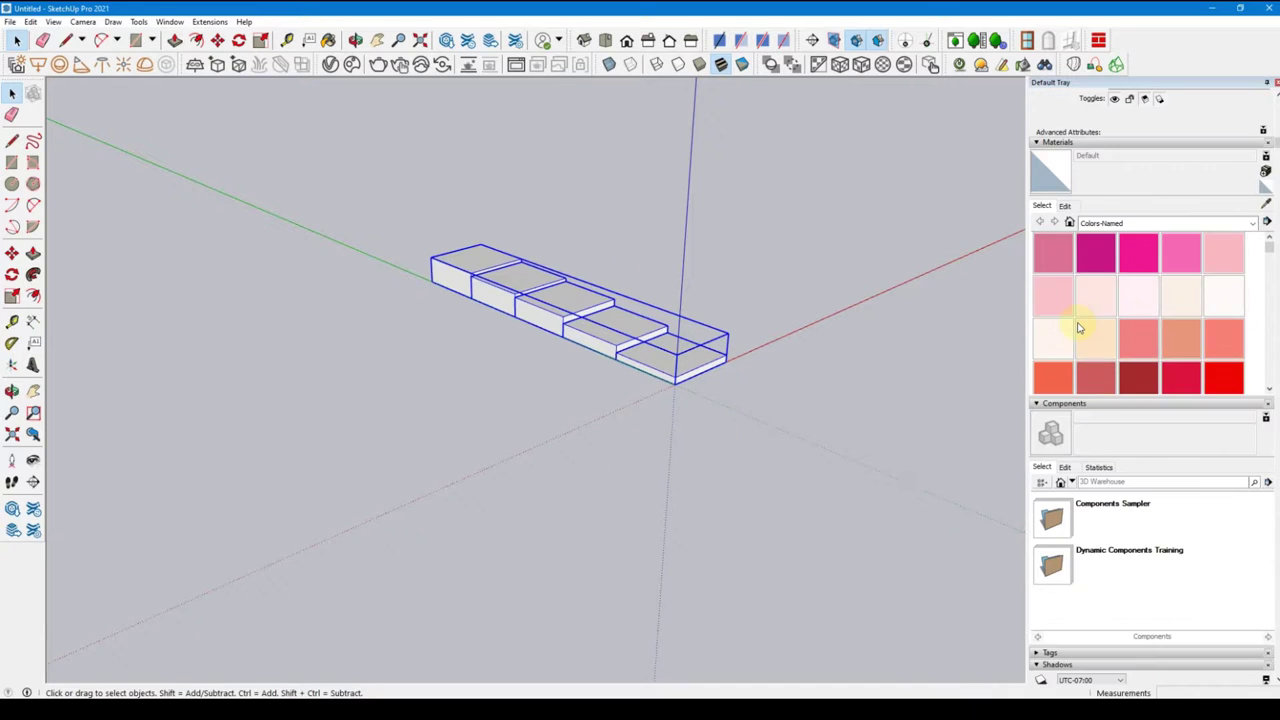
pyautogui.scroll(1, 1080, 323)
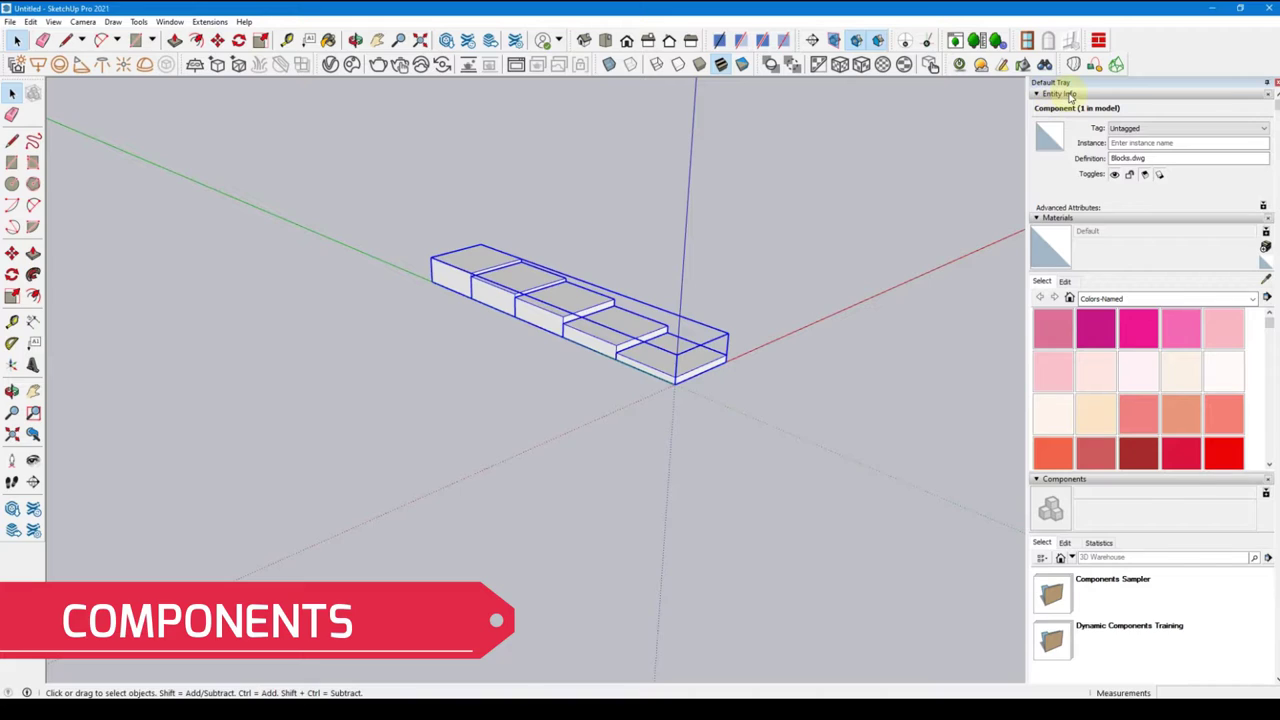
pyautogui.click(1060, 93)
pyautogui.click(1069, 94)
pyautogui.click(1054, 93)
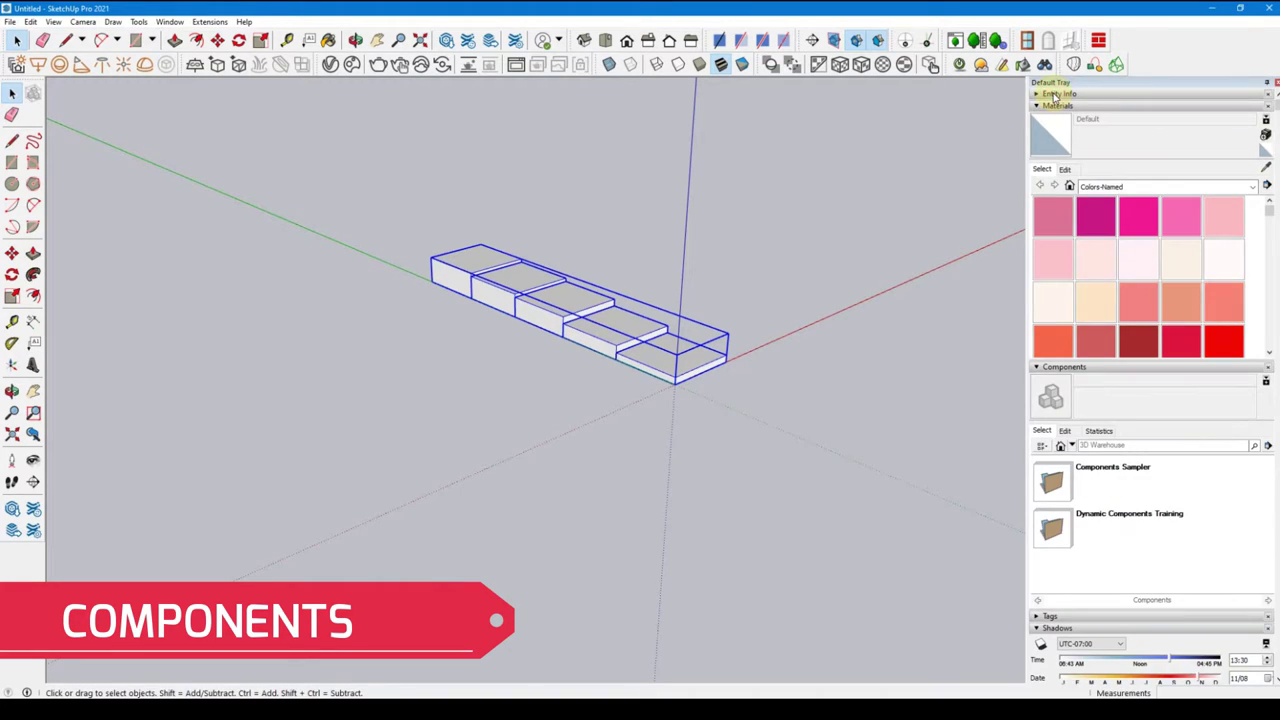
pyautogui.click(1042, 94)
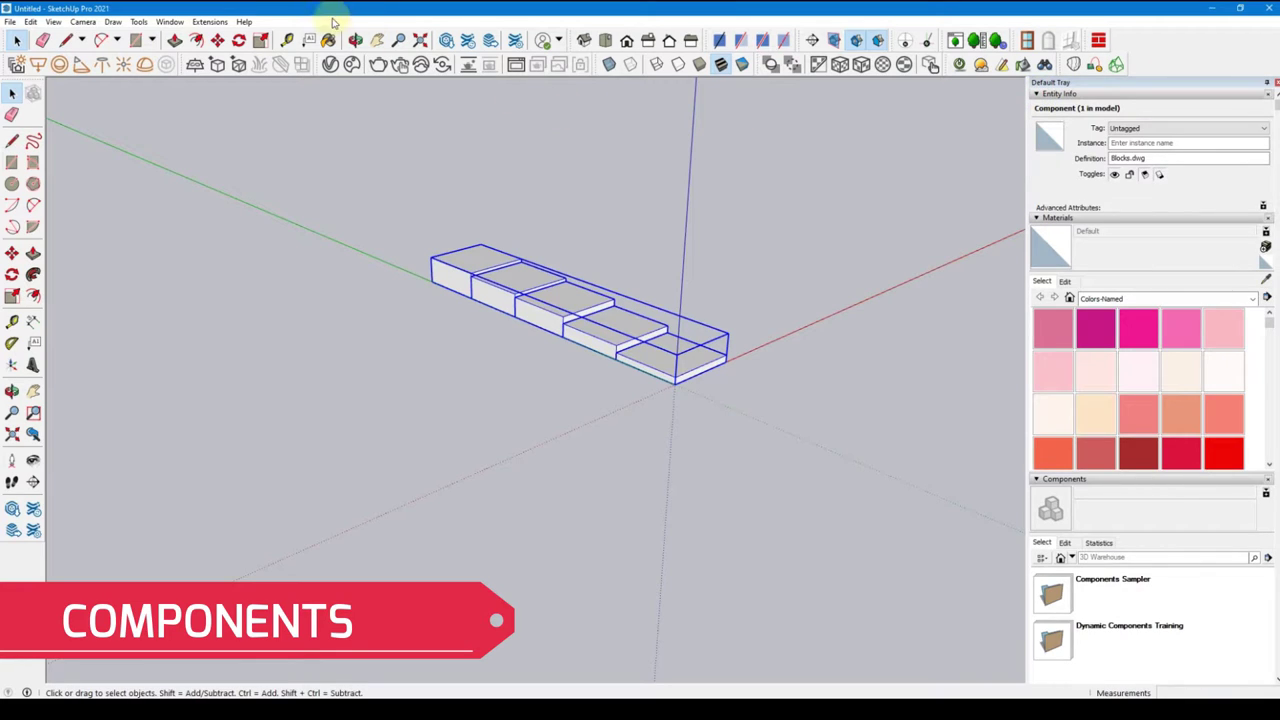
# Review the Default Tray panel list, then reselect and deselect the Blocks.dwg component
pyautogui.click(169, 21)
pyautogui.moveTo(213, 36)
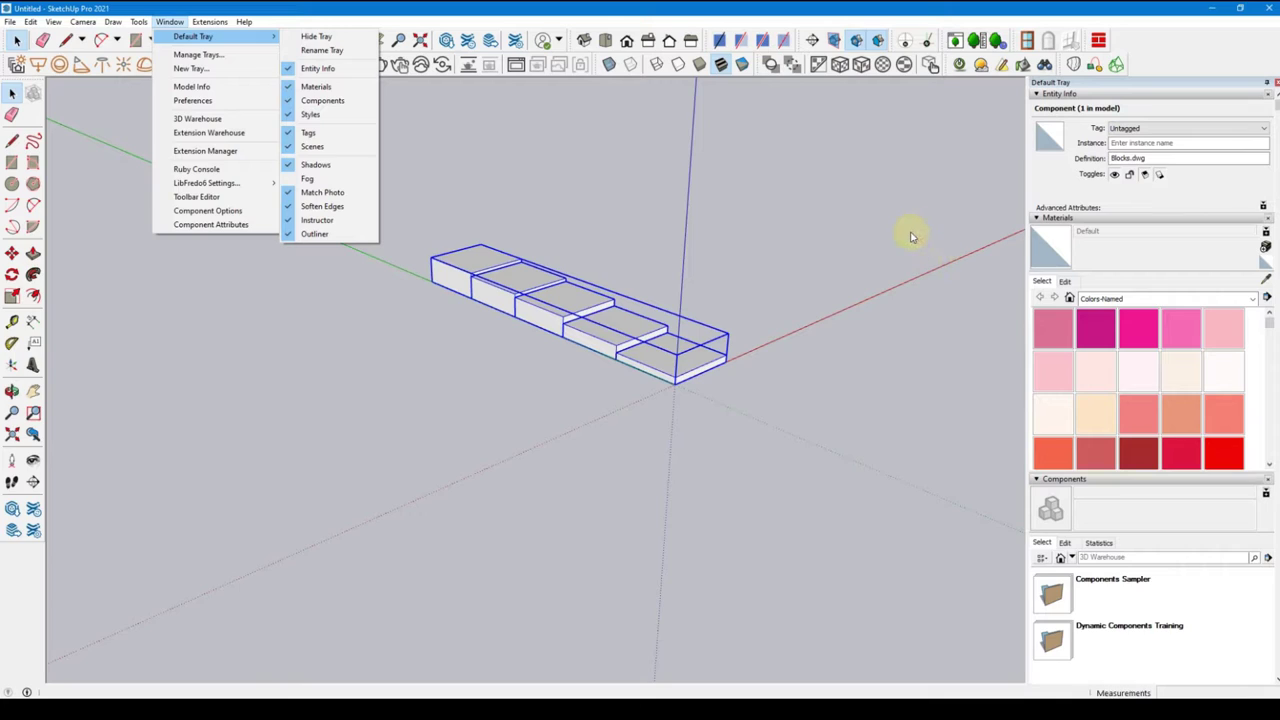
pyautogui.click(875, 260)
pyautogui.click(688, 358)
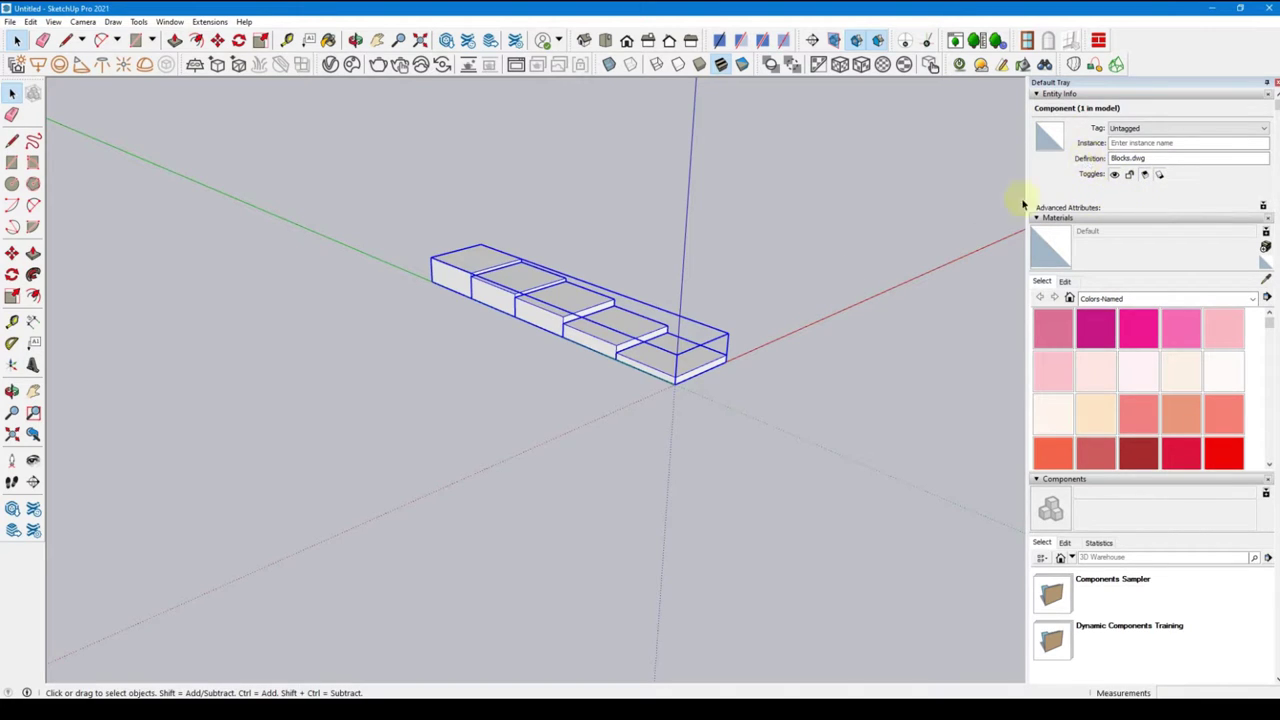
pyautogui.click(644, 456)
# Explode the Blocks.dwg component into five separate slabs
pyautogui.click(608, 334)
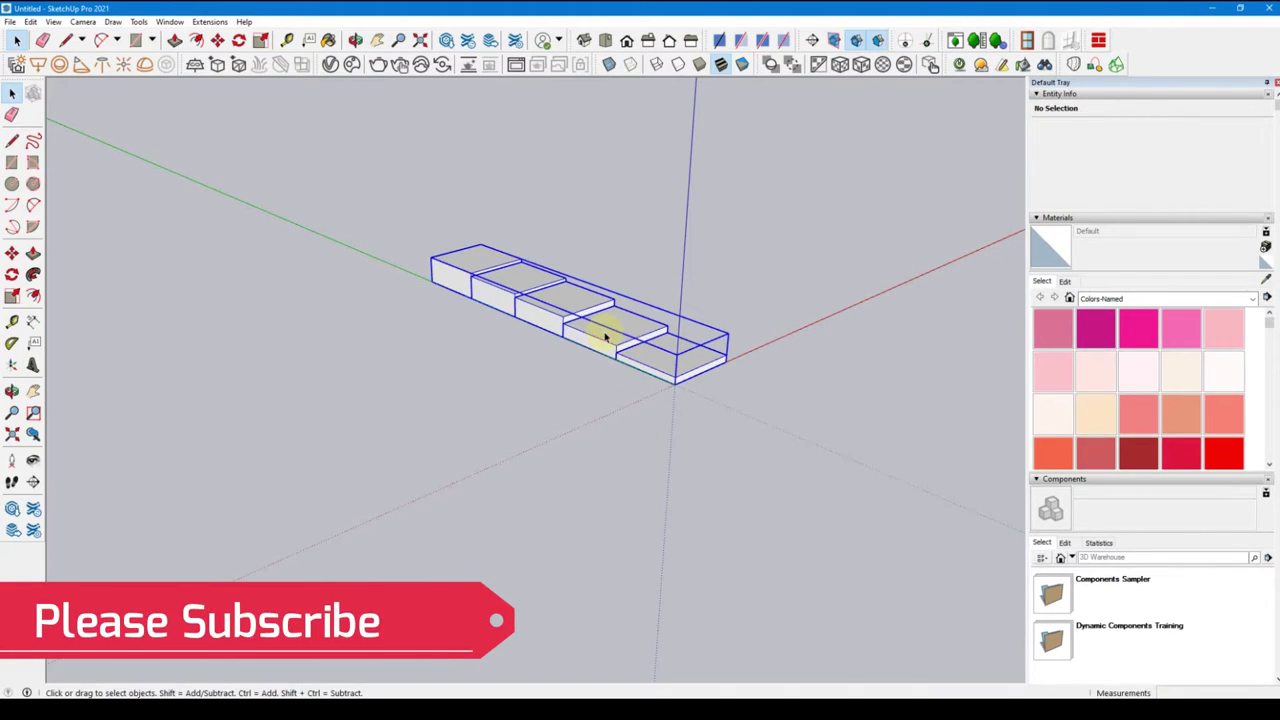
pyautogui.rightClick(605, 337)
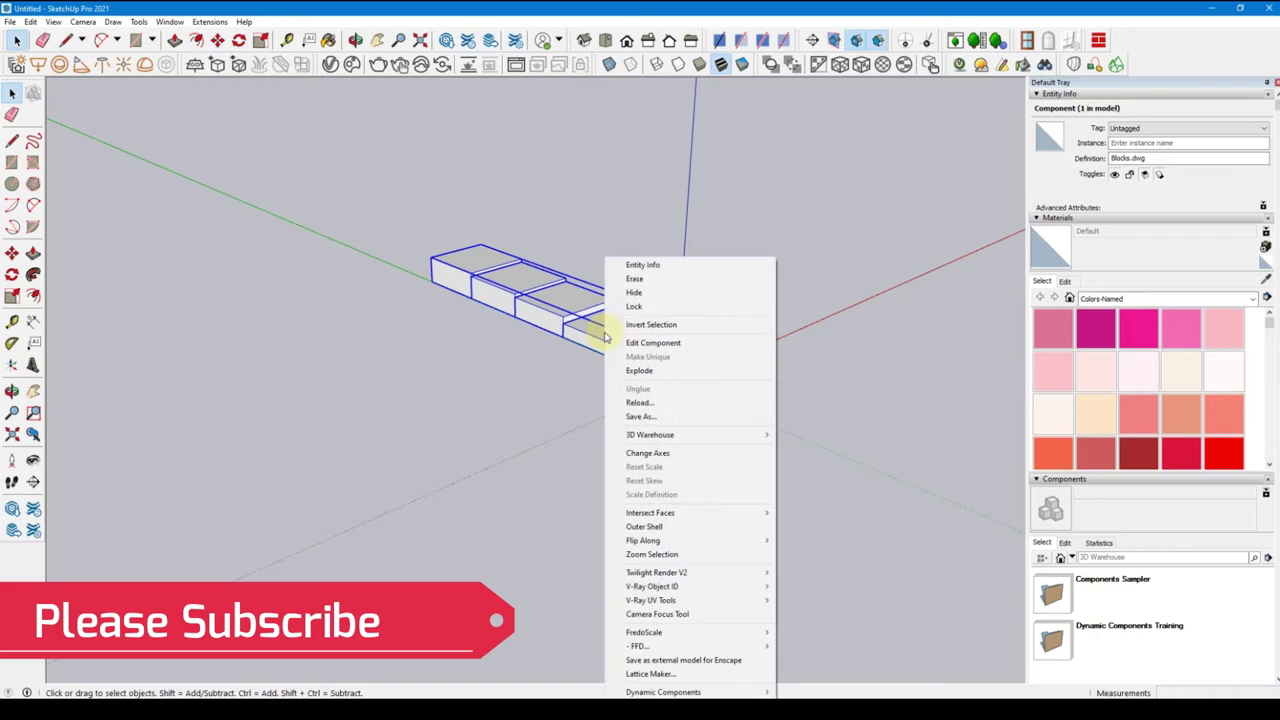
pyautogui.click(655, 376)
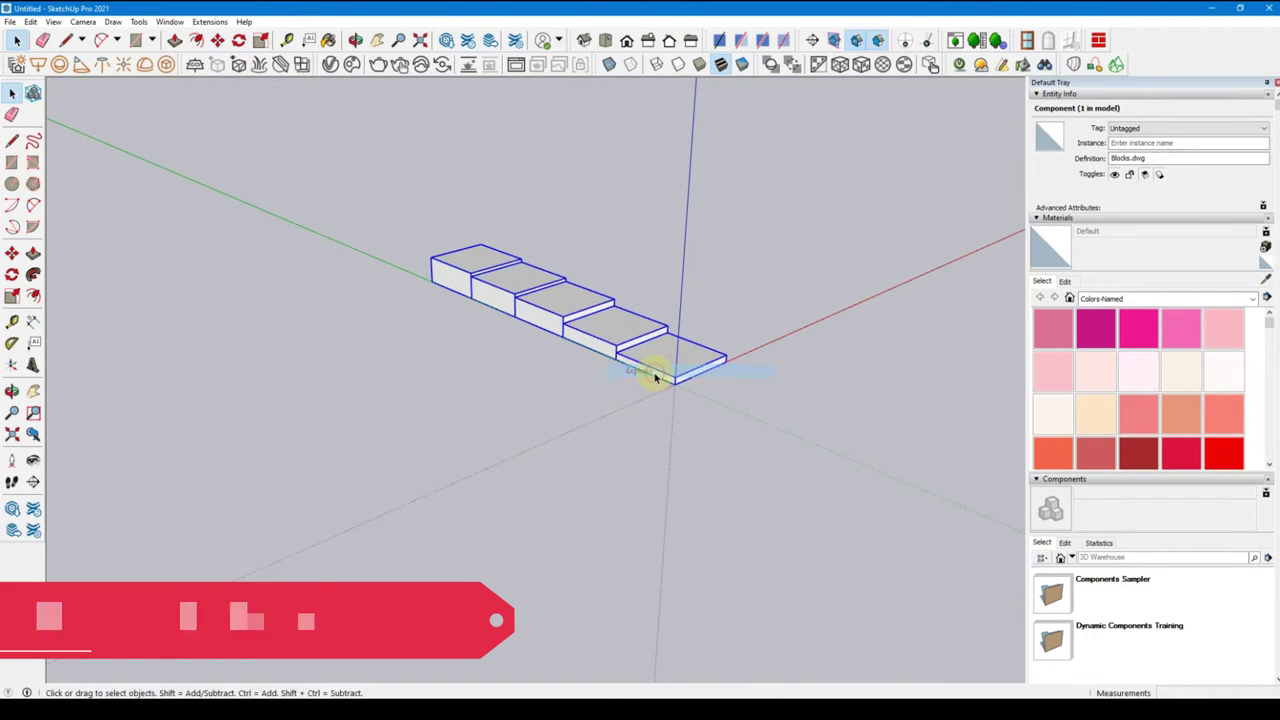
pyautogui.click(803, 288)
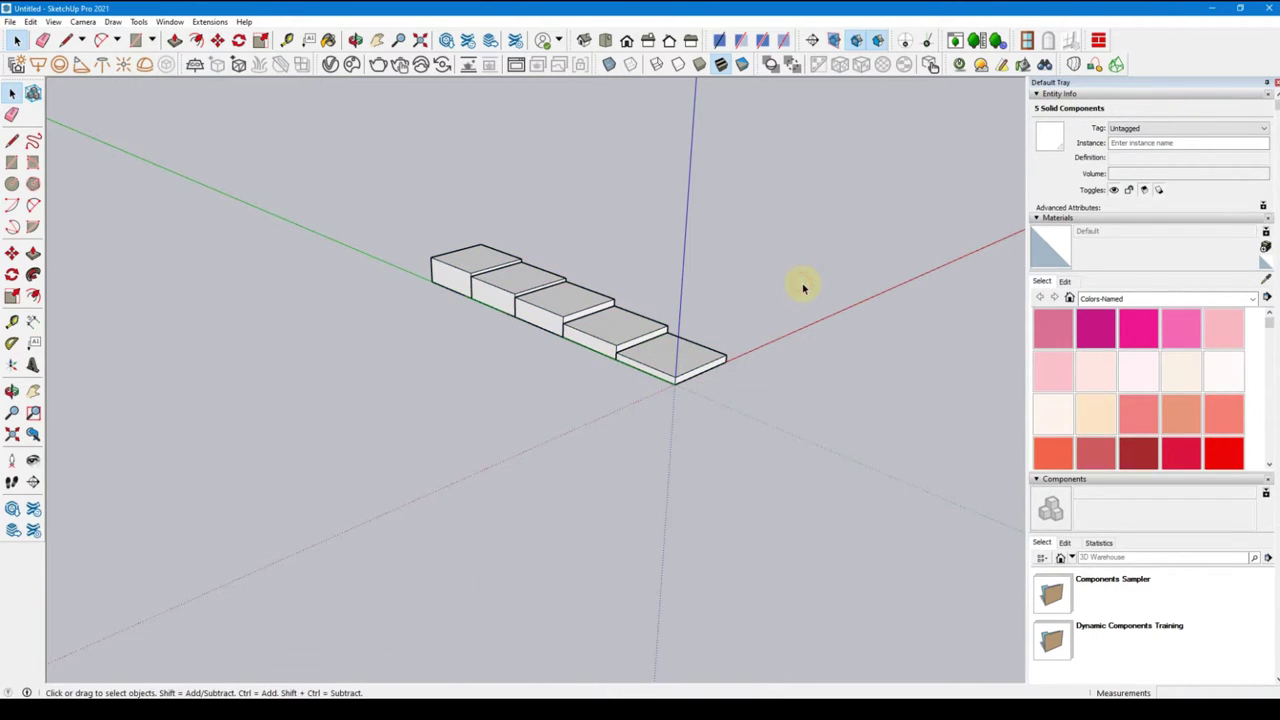
# Check each slab's volume in Entity Info, from the 100 ft³ end slab to the tallest
pyautogui.click(687, 360)
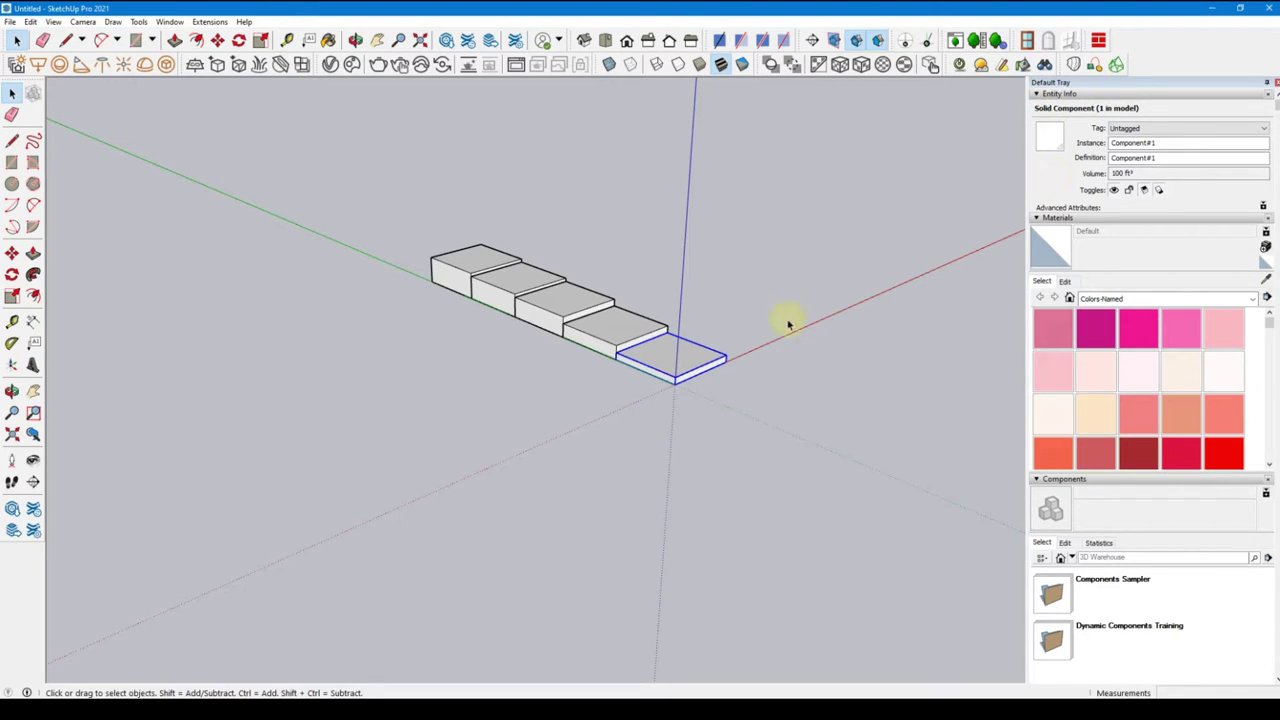
pyautogui.click(610, 323)
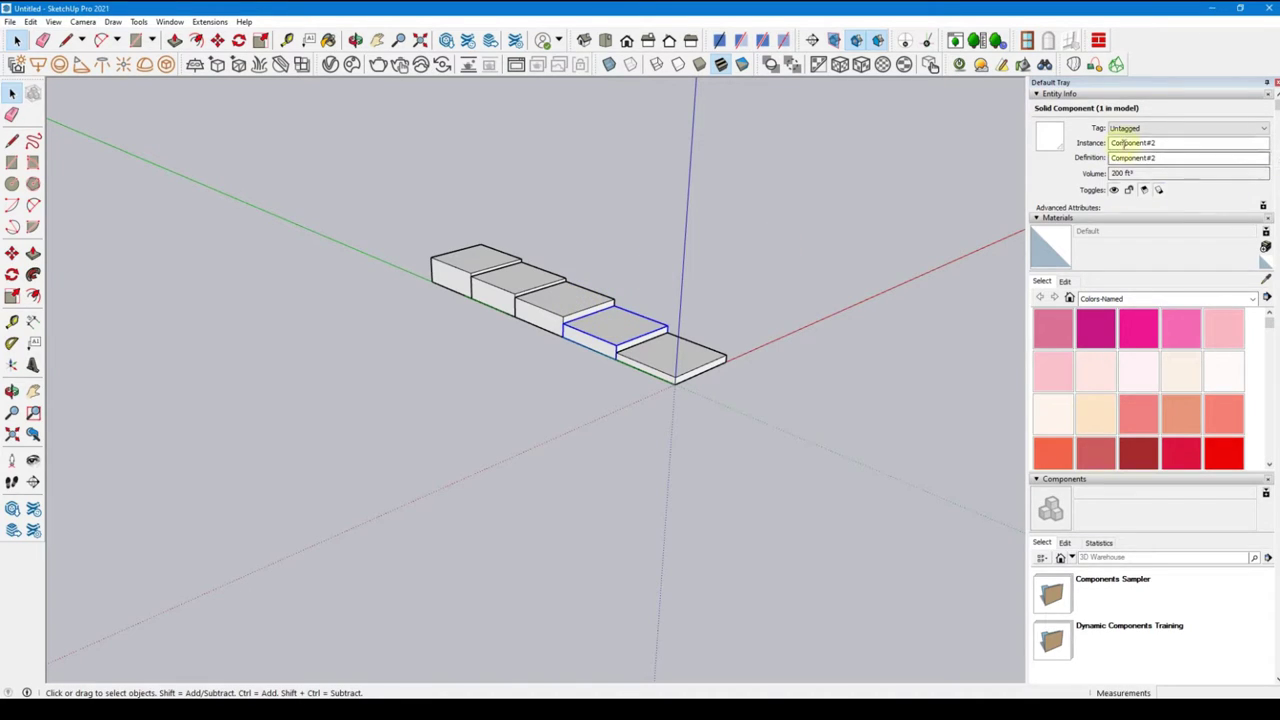
pyautogui.click(582, 293)
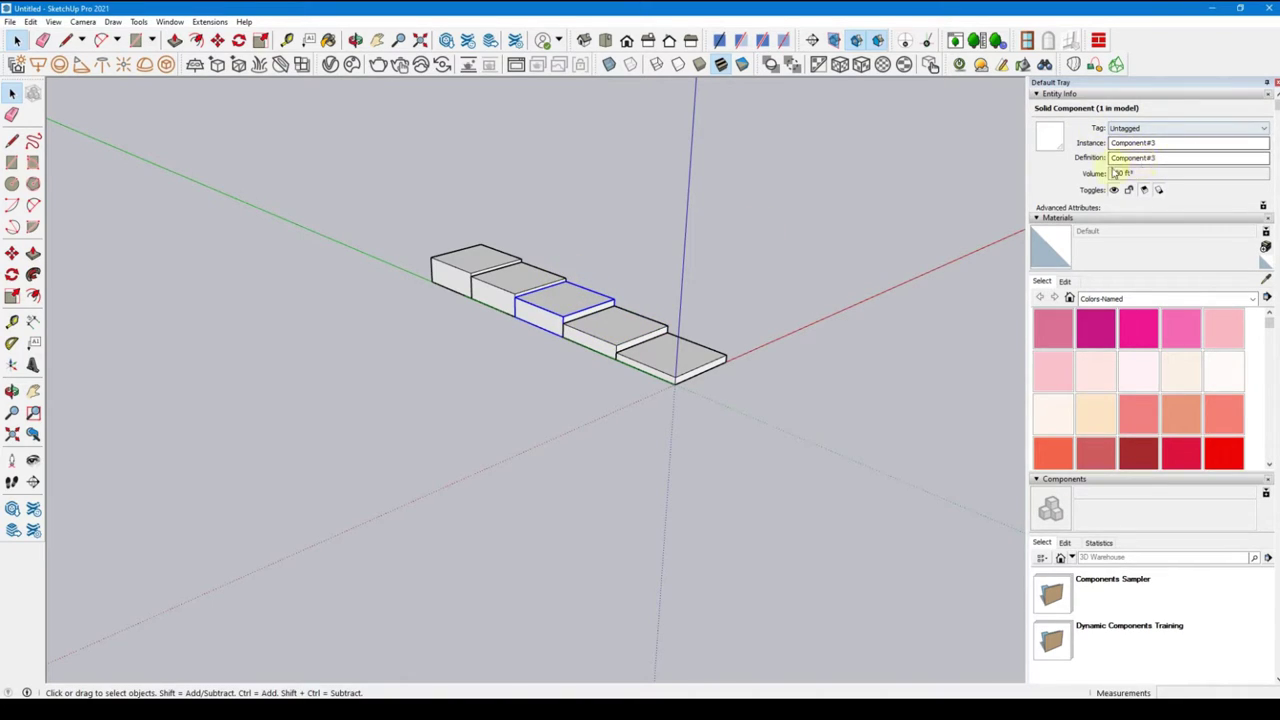
pyautogui.click(505, 286)
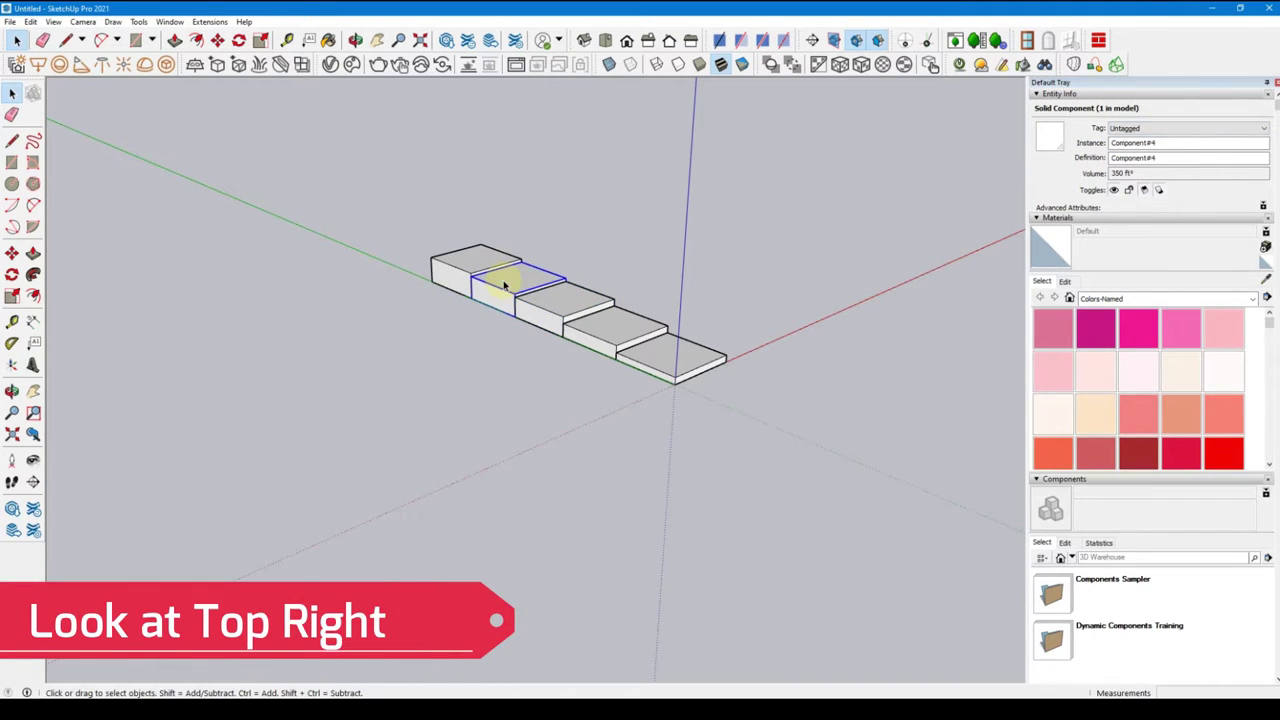
pyautogui.click(477, 263)
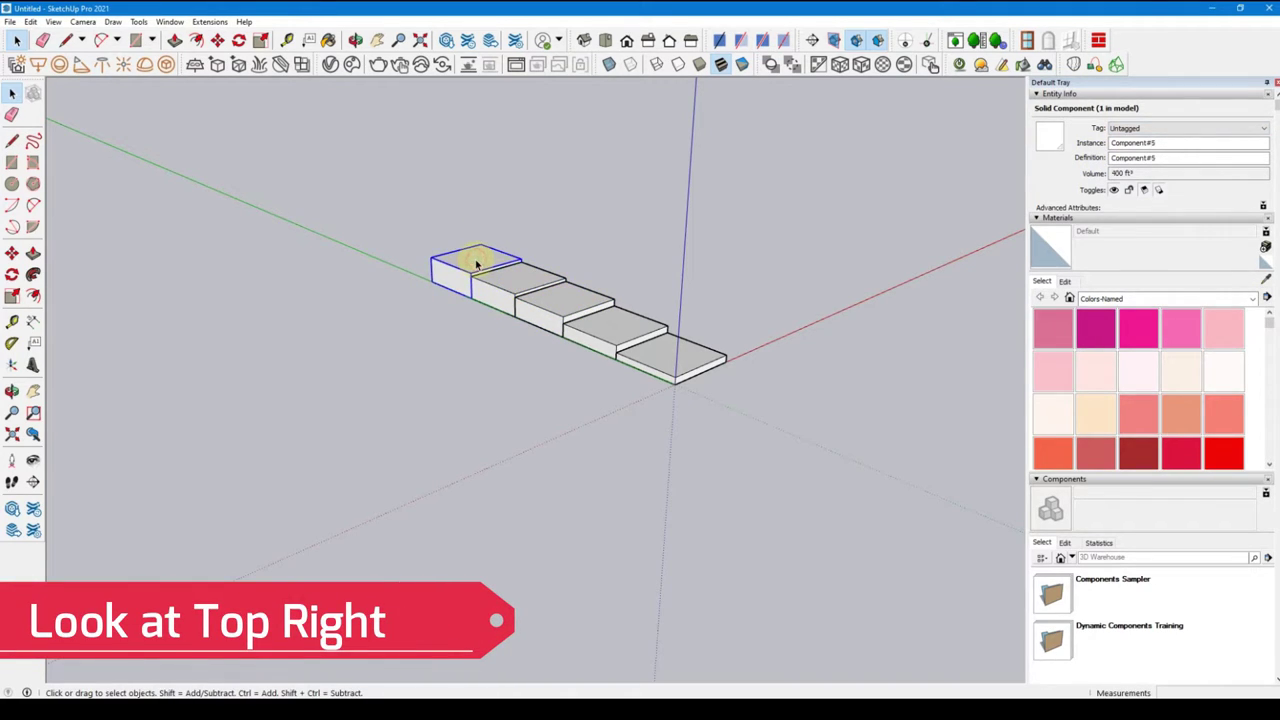
pyautogui.click(783, 279)
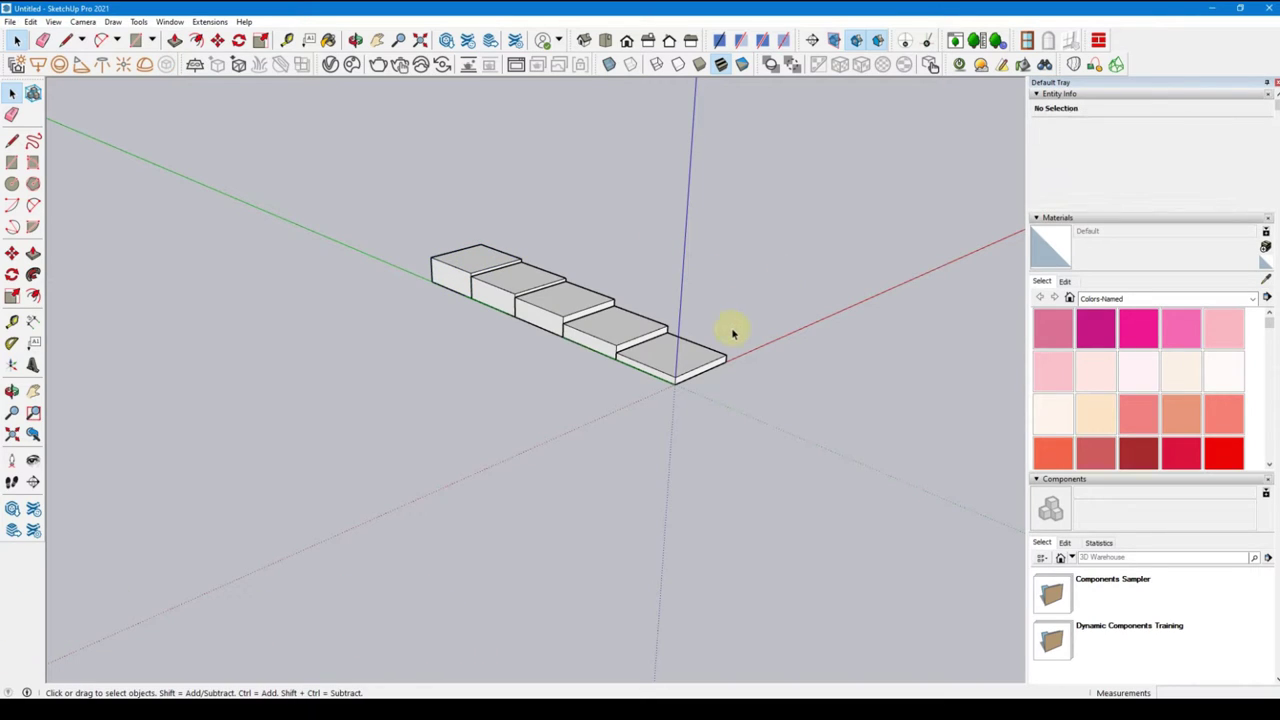
pyautogui.click(657, 355)
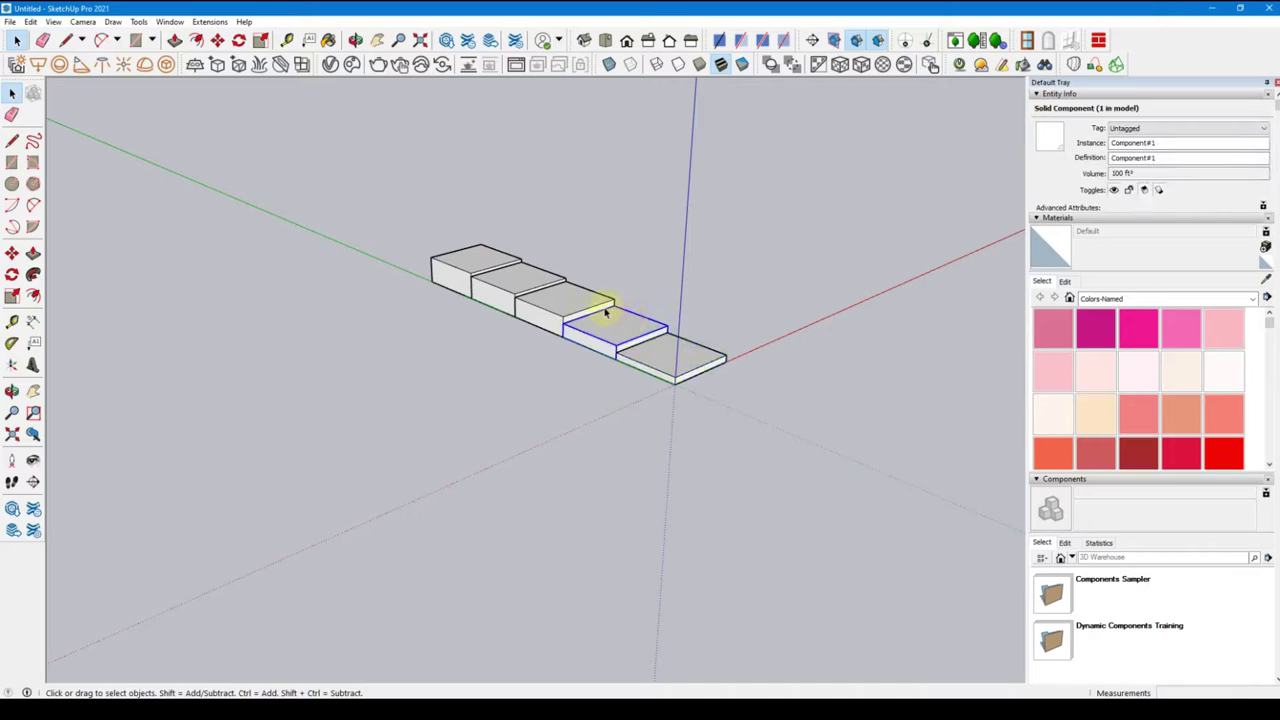
pyautogui.click(631, 366)
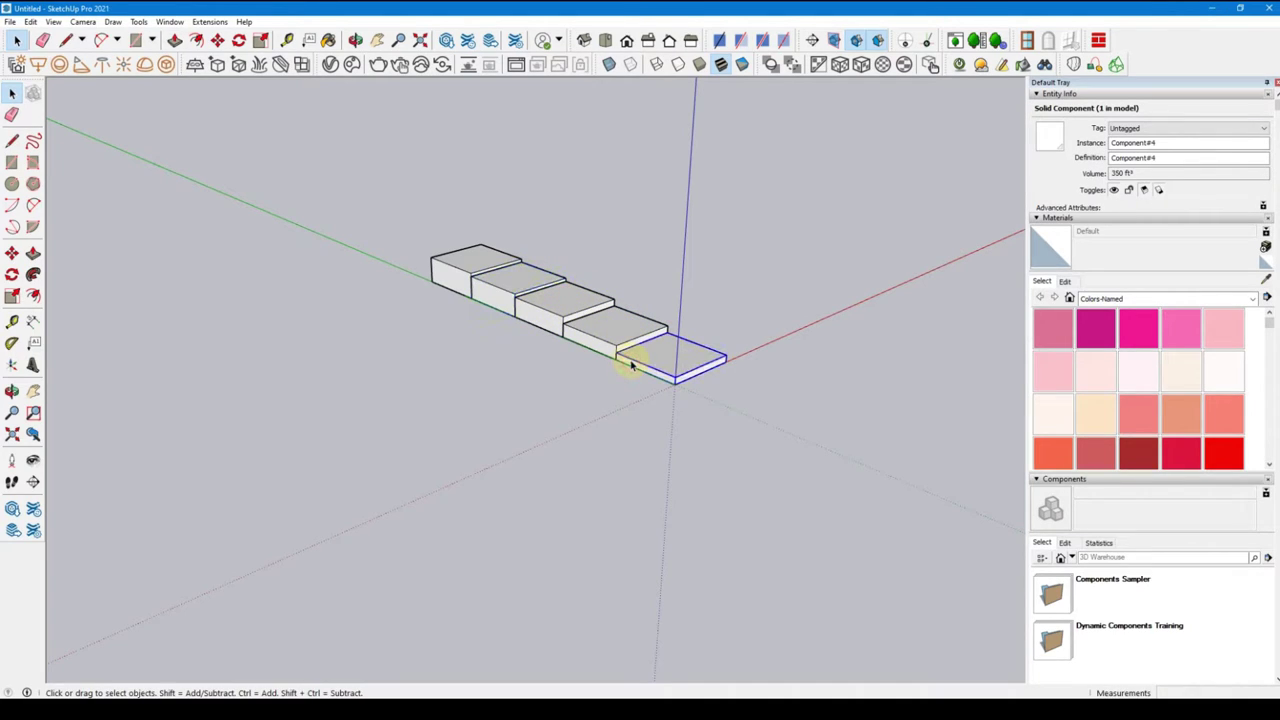
# Rename the 100 ft³ end slab's instance to 'One' in Entity Info, then deselect and orbit
pyautogui.click(1166, 143)
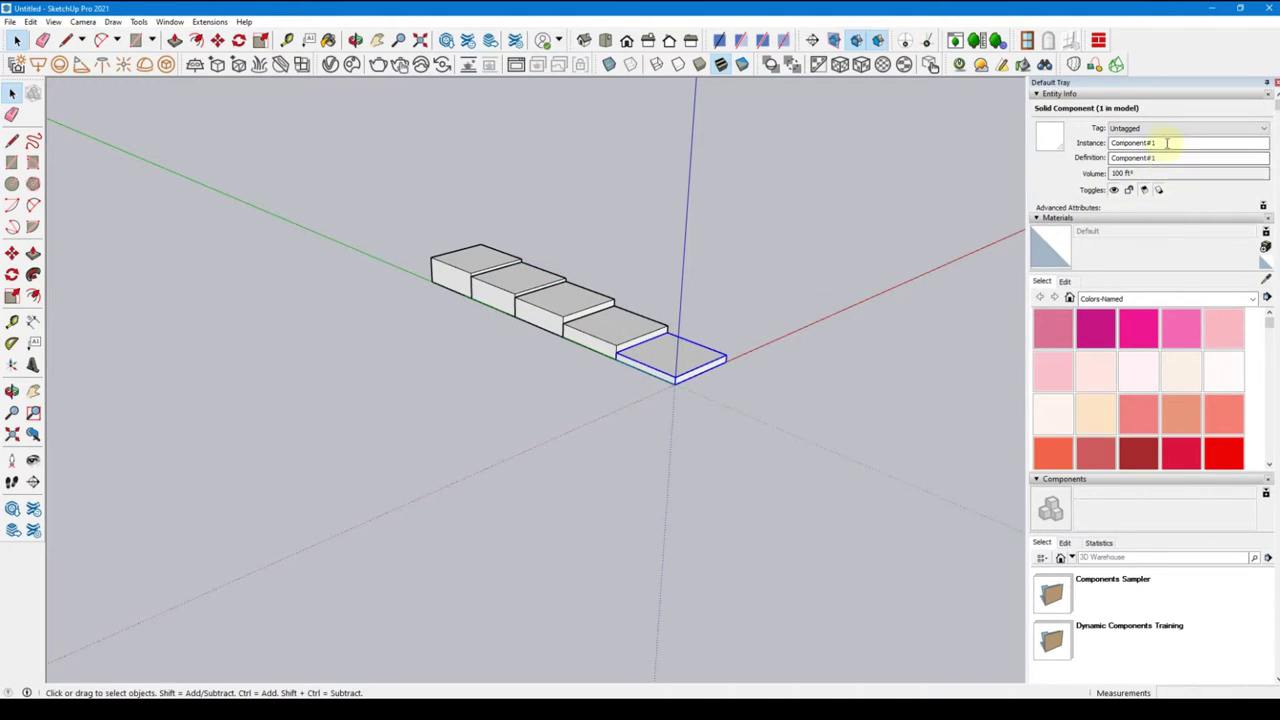
pyautogui.moveTo(1166, 143); pyautogui.dragTo(1104, 148)
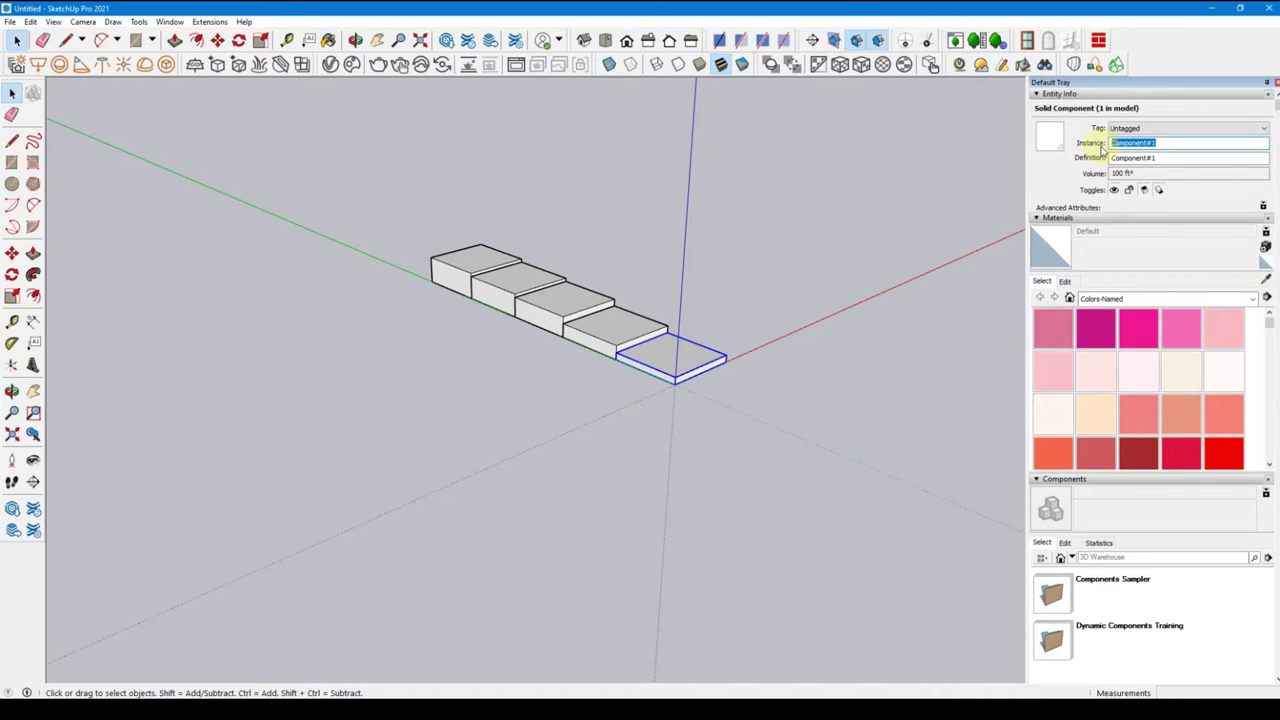
pyautogui.write('One')
pyautogui.click(898, 227)
pyautogui.click(683, 373)
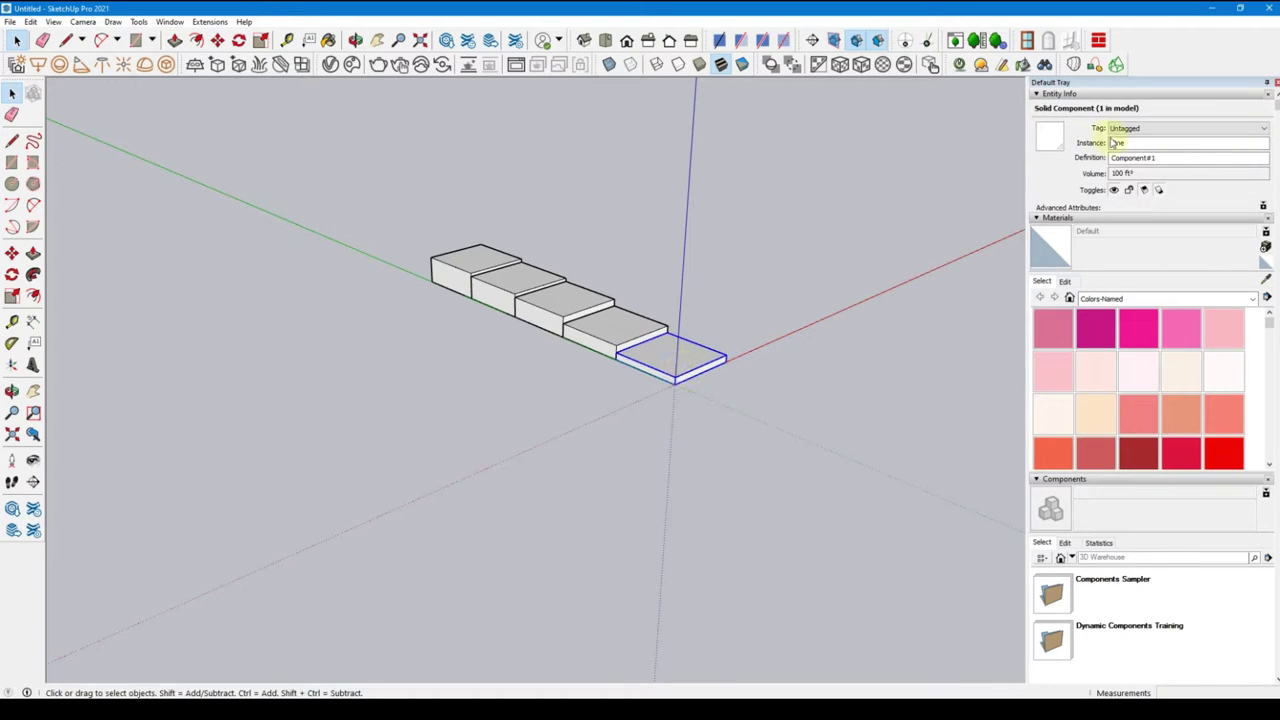
pyautogui.click(1116, 143)
pyautogui.click(675, 378)
pyautogui.click(718, 358)
pyautogui.moveTo(677, 331); pyautogui.dragTo(697, 400, button='middle')
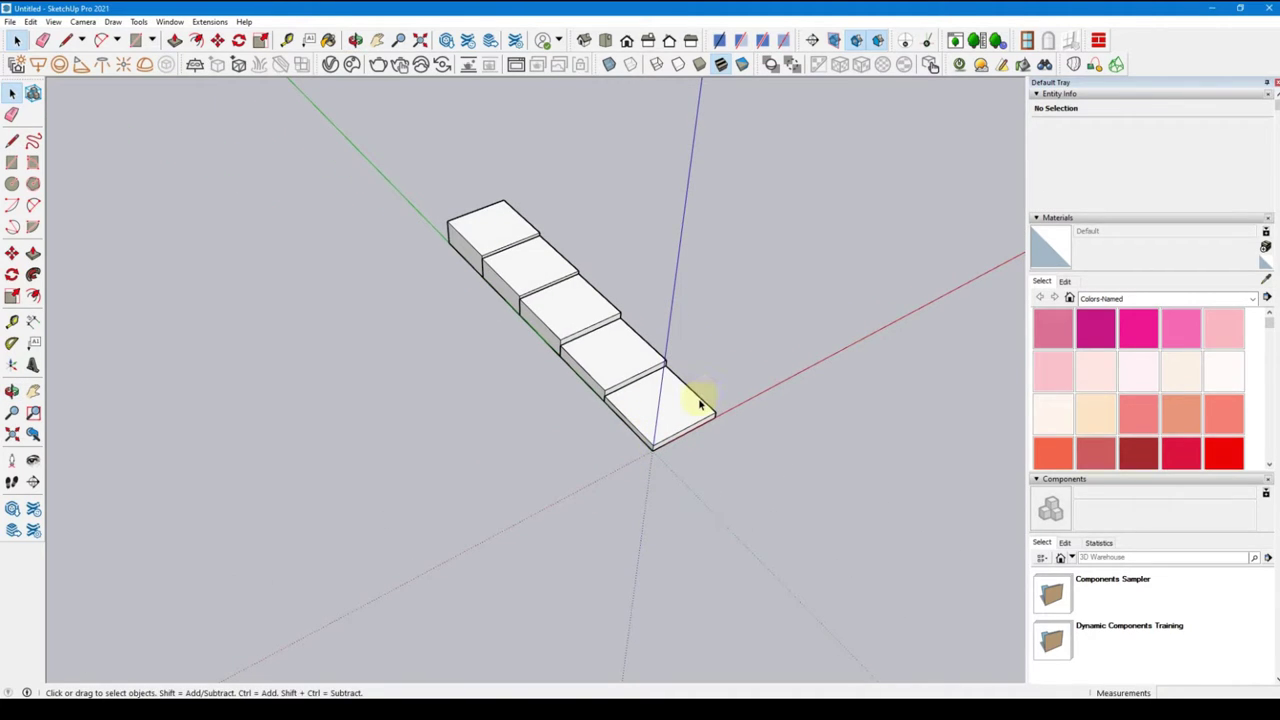
# Explode the end slab 'One' into loose geometry and inspect its faces from several angles
pyautogui.click(690, 415)
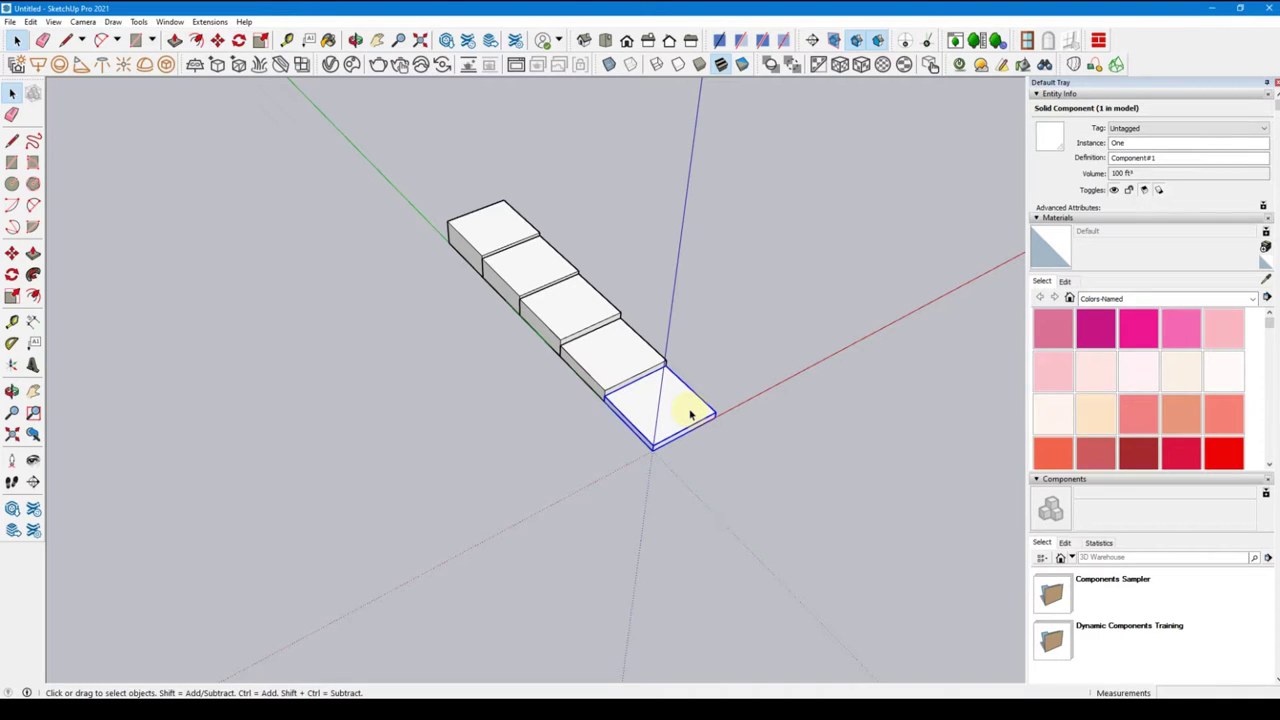
pyautogui.rightClick(690, 415)
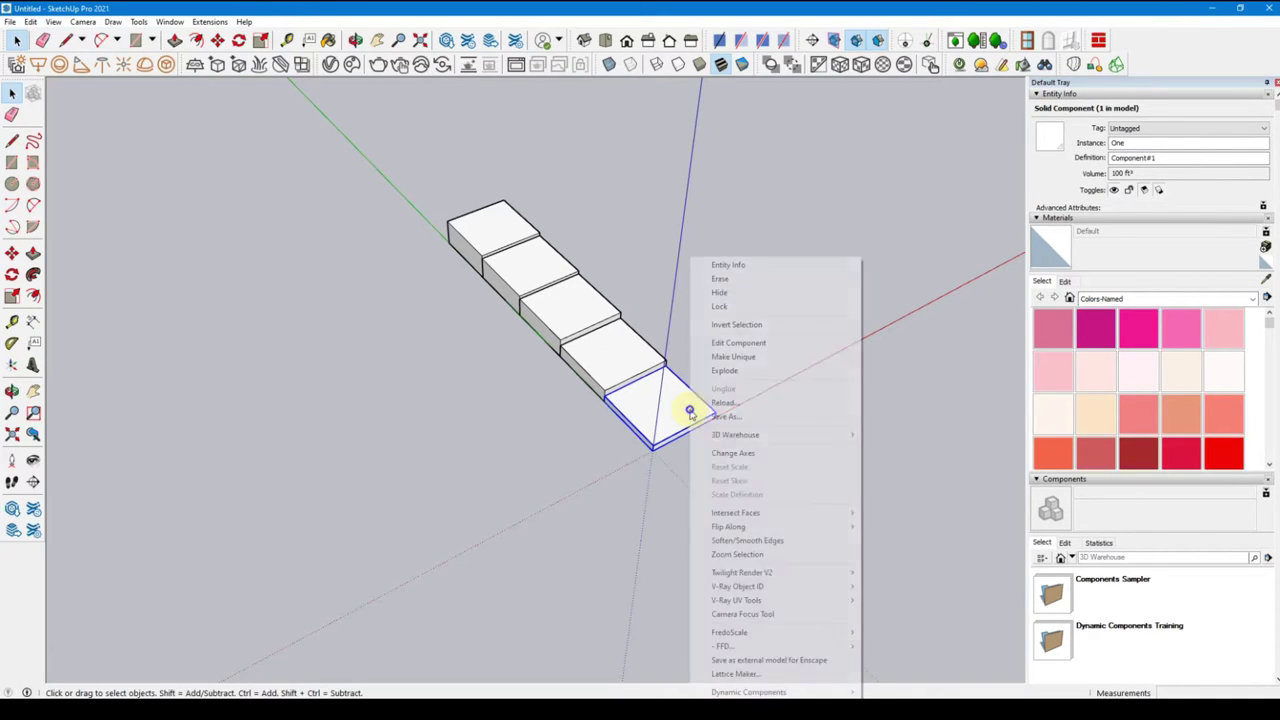
pyautogui.click(724, 371)
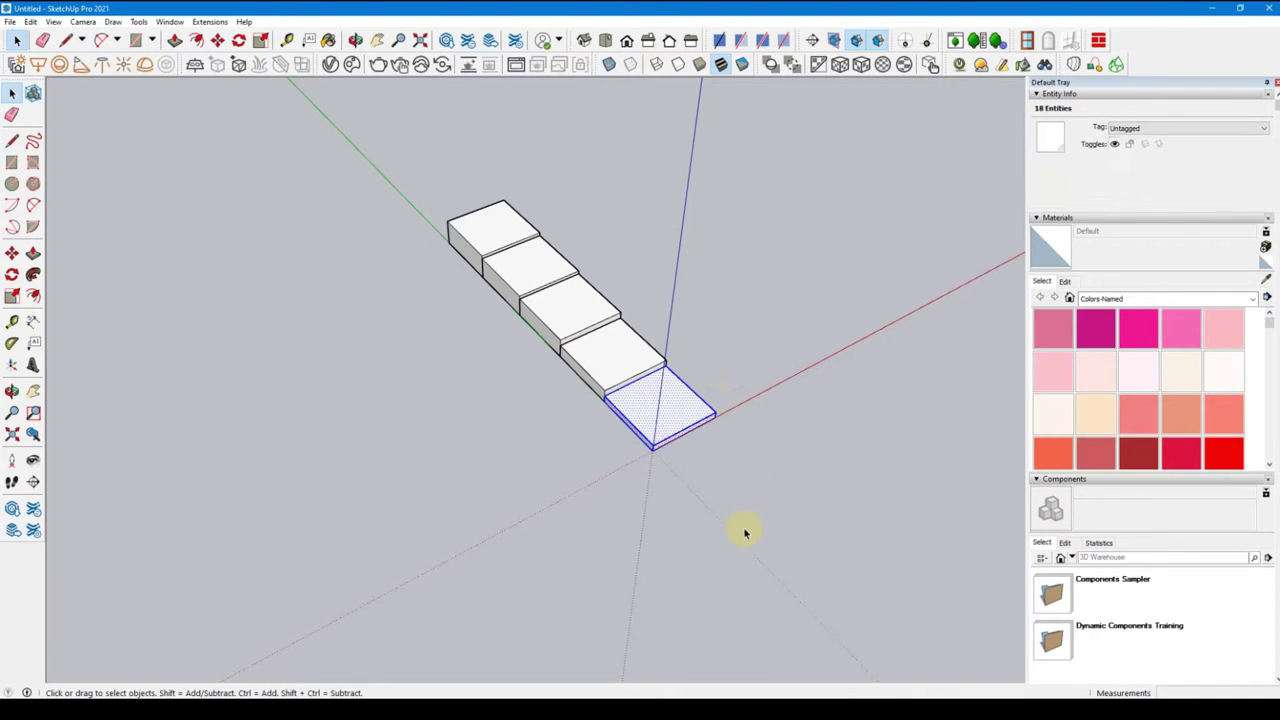
pyautogui.click(666, 386)
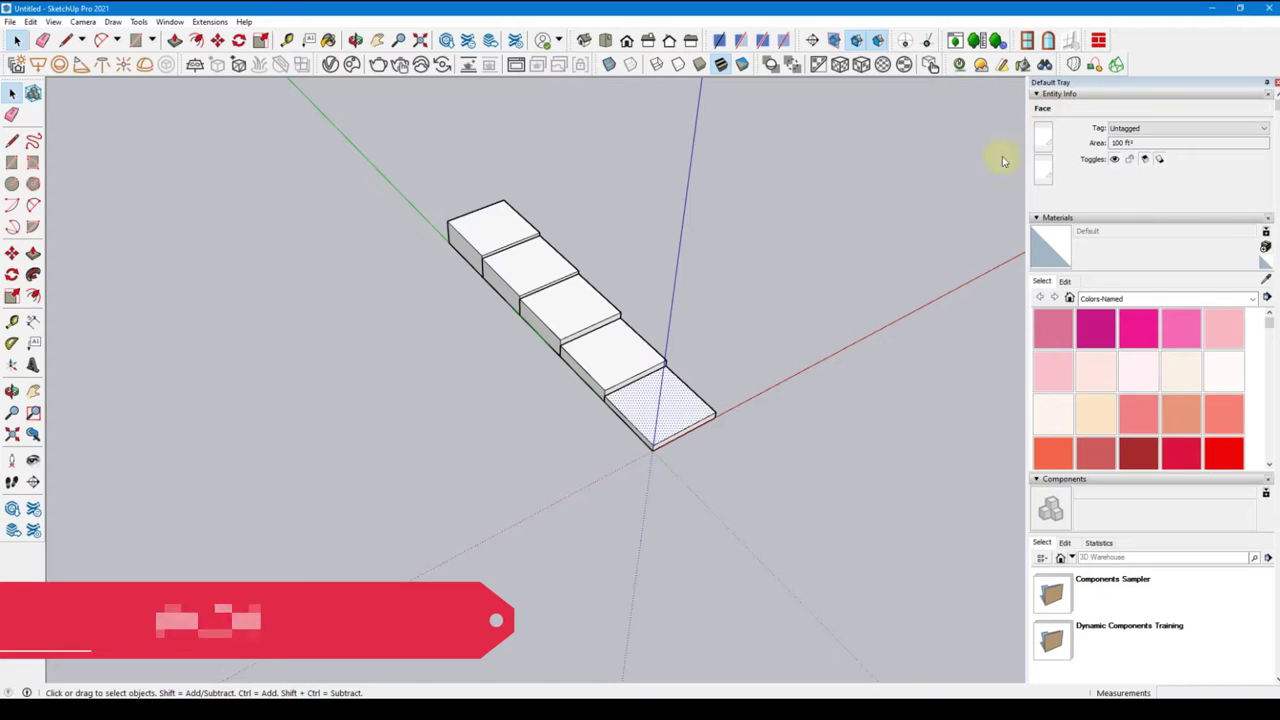
pyautogui.moveTo(666, 434); pyautogui.dragTo(750, 254, button='middle')
pyautogui.scroll(2, 714, 343)
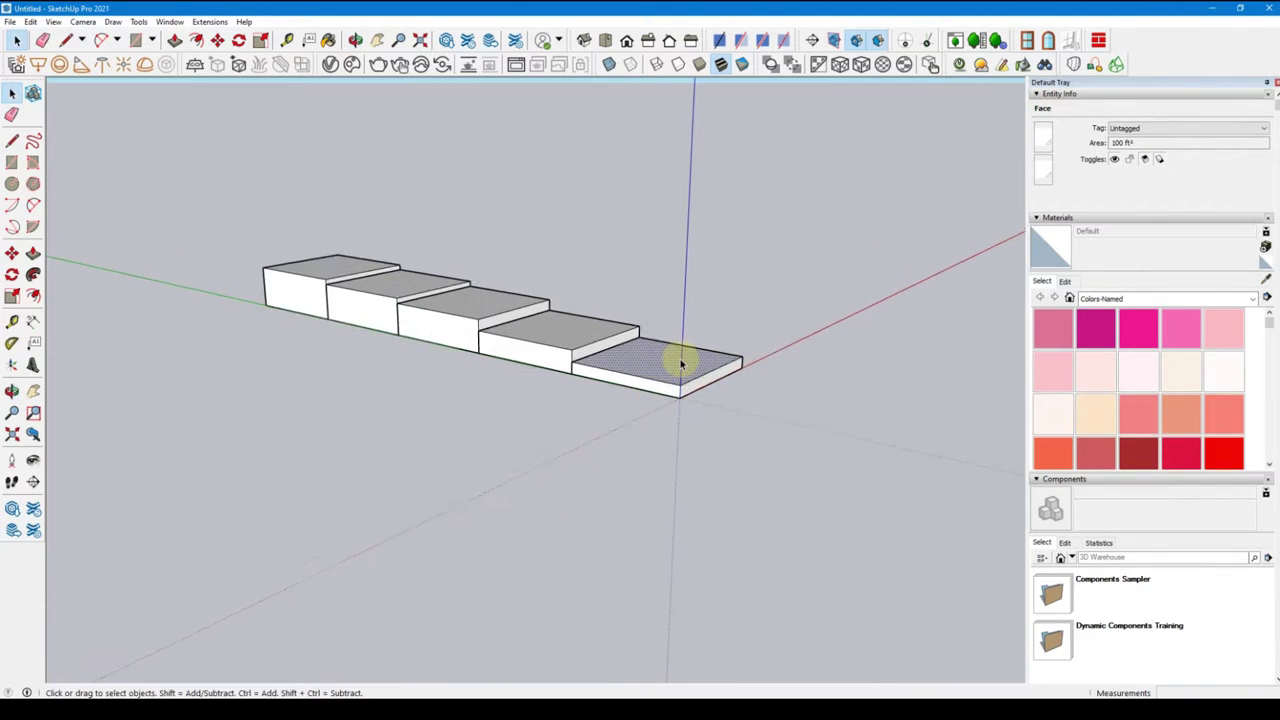
pyautogui.scroll(3, 680, 360)
pyautogui.scroll(3, 654, 374)
pyautogui.click(596, 408)
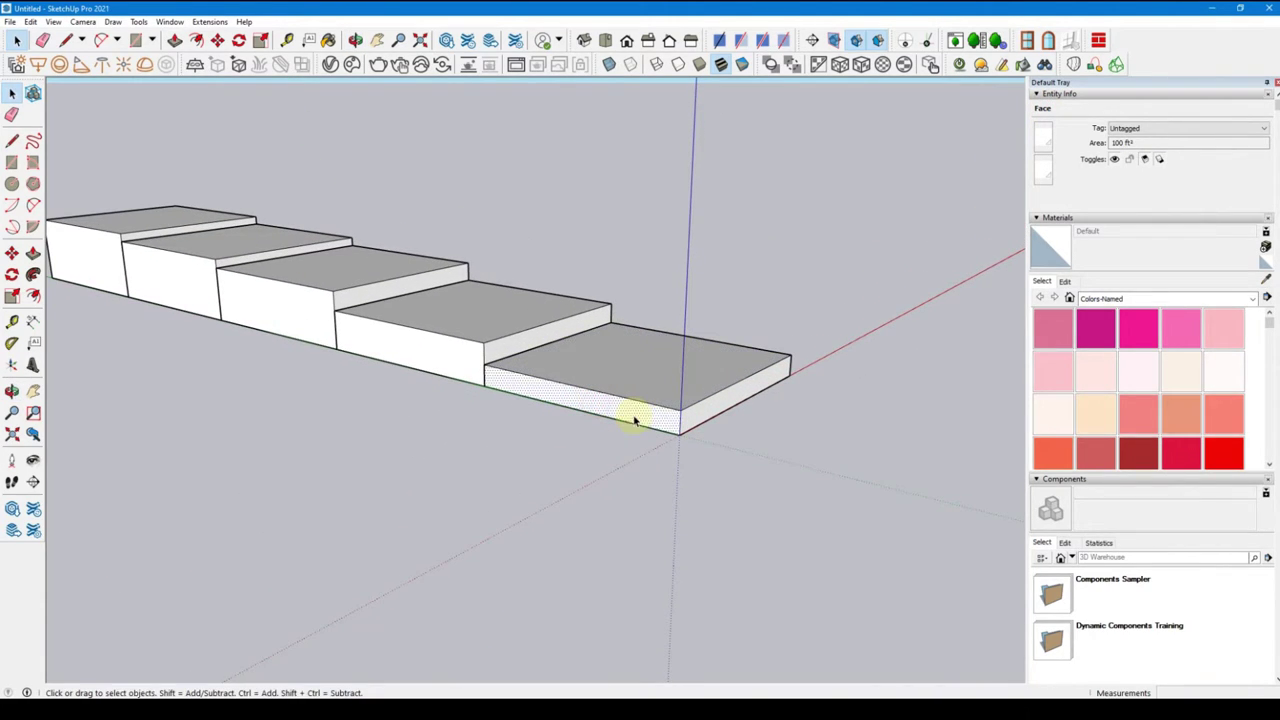
pyautogui.click(727, 410)
pyautogui.click(703, 360)
pyautogui.moveTo(849, 340)
pyautogui.mouseDown(button='middle')
pyautogui.moveTo(455, 456)
pyautogui.moveTo(290, 430)
pyautogui.mouseUp(button='middle')
pyautogui.click(474, 470)
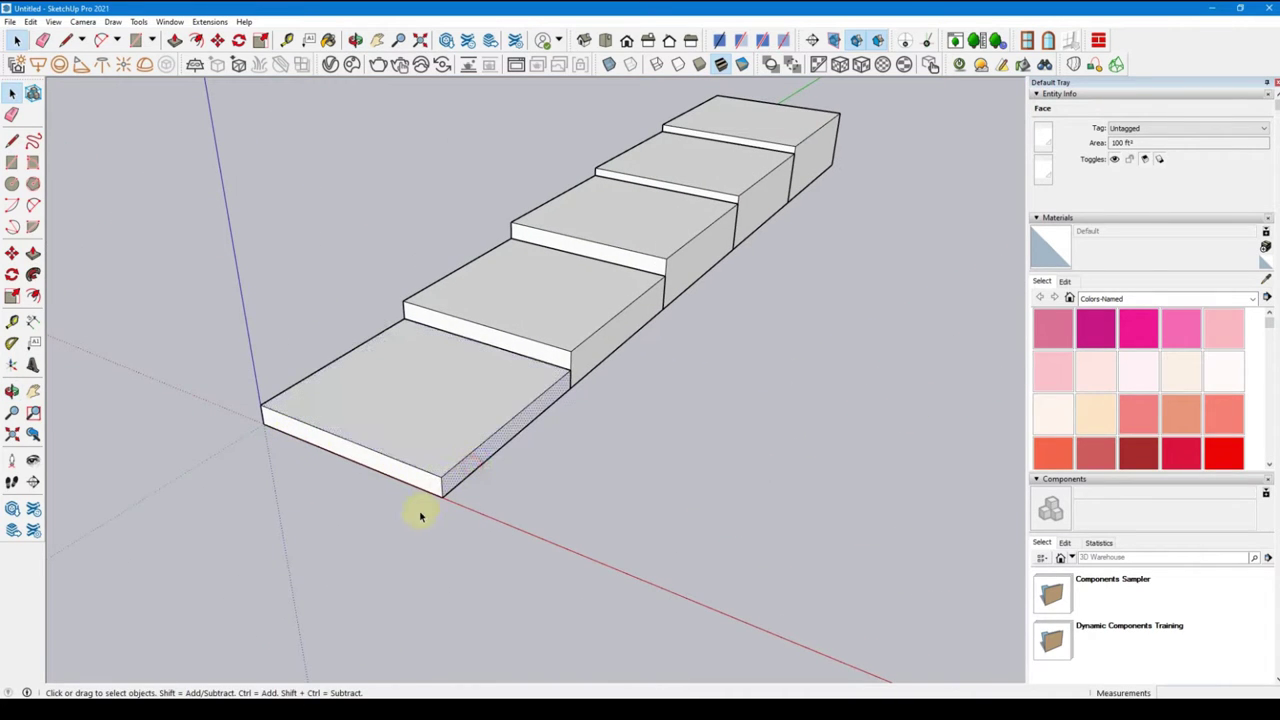
pyautogui.click(417, 476)
# Turn the whole end box into solid Component#6 (100 ft³), then select the two nearest steps
pyautogui.tripleClick(440, 404)
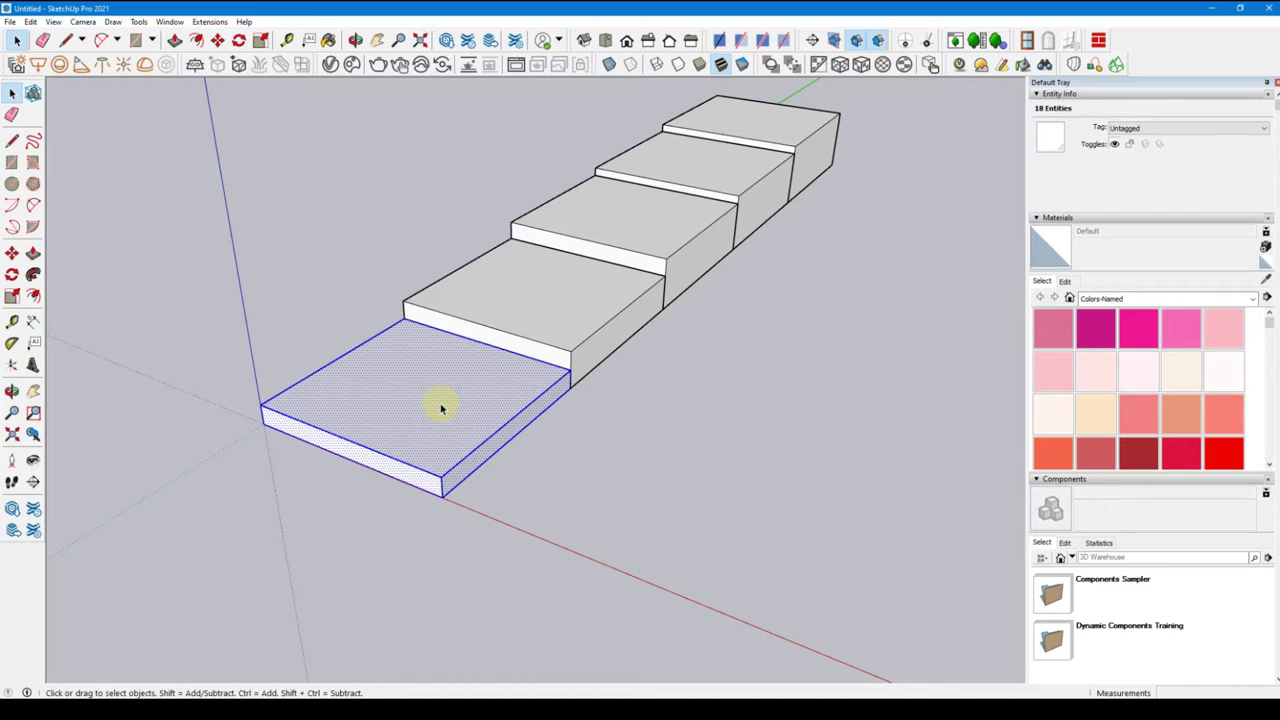
pyautogui.press('g')
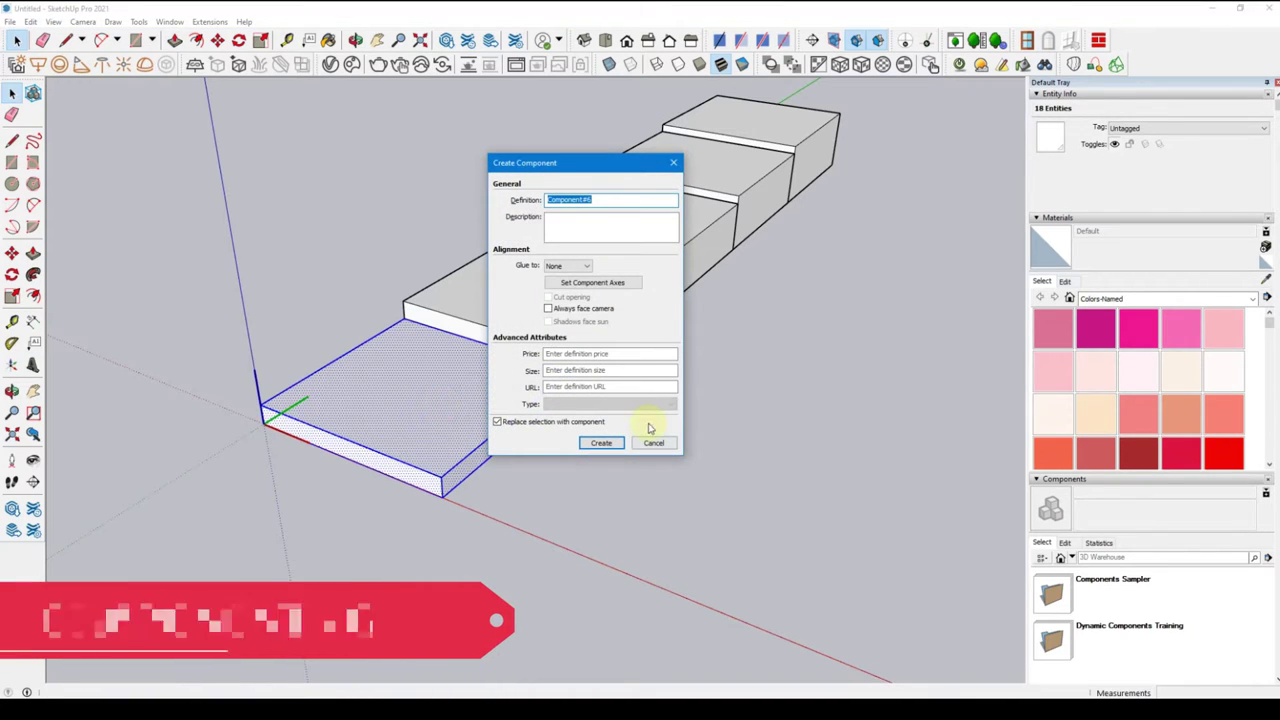
pyautogui.press('Return')
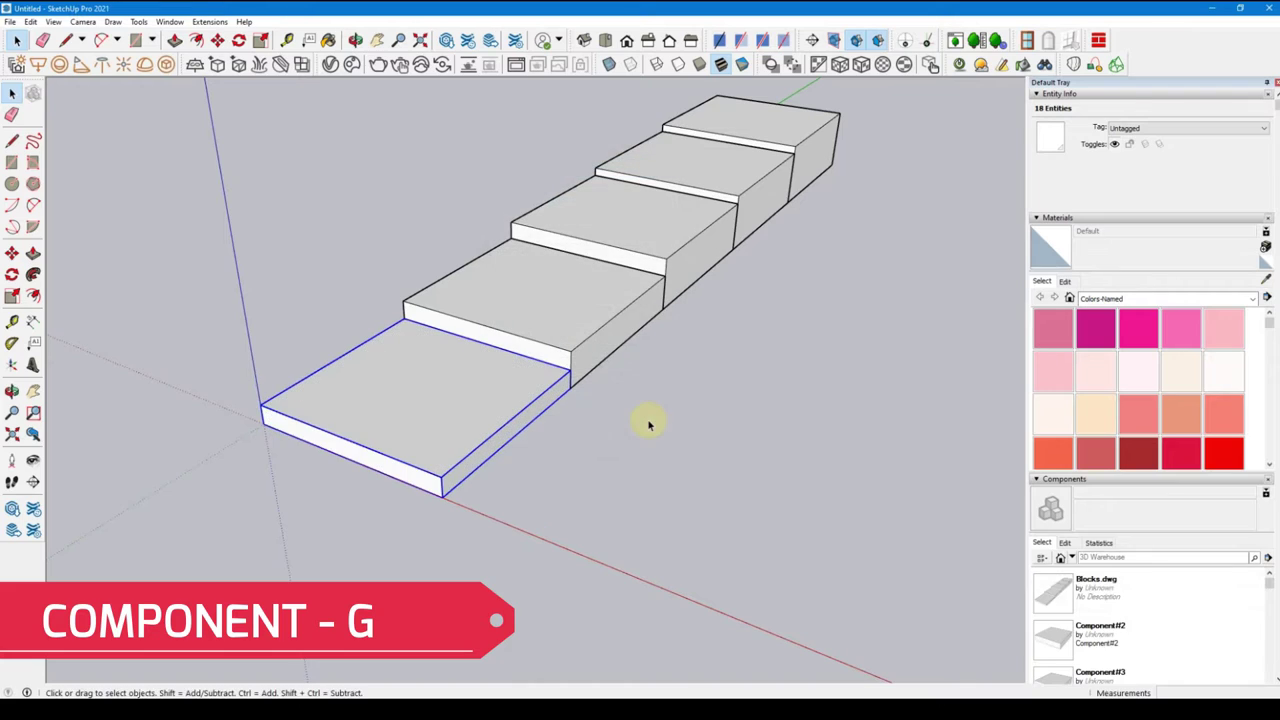
pyautogui.click(650, 424)
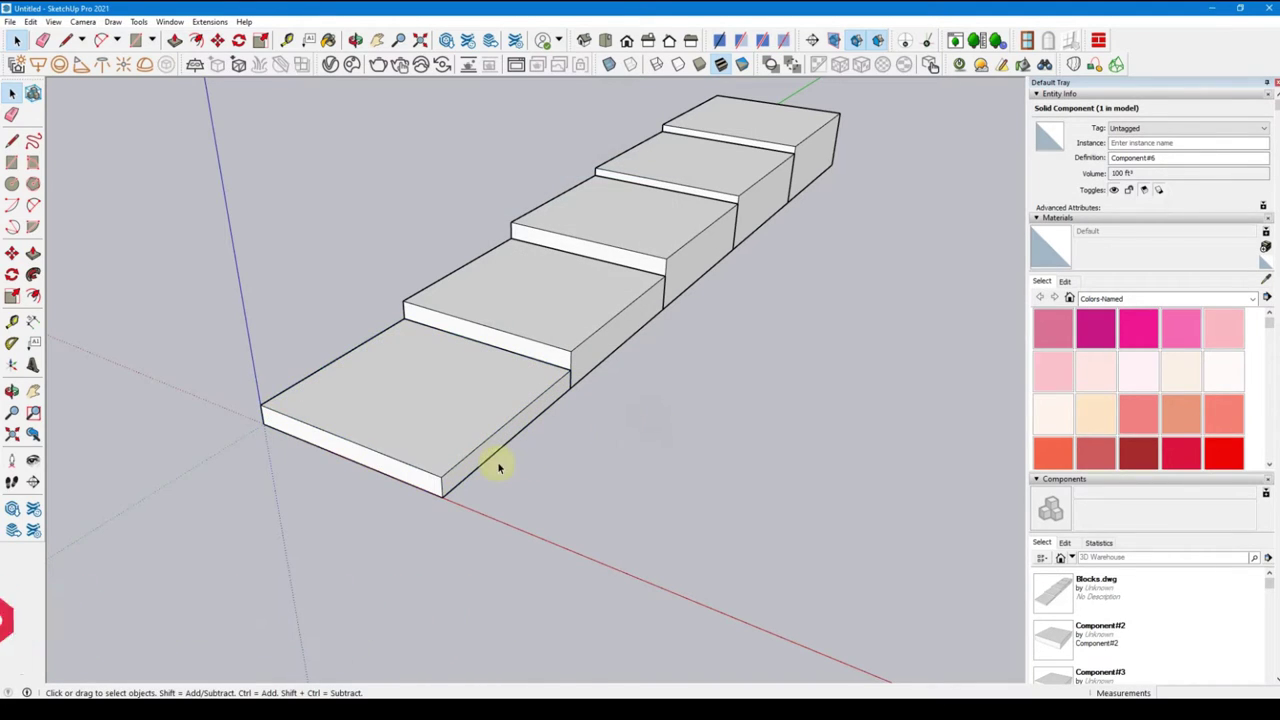
pyautogui.click(420, 412)
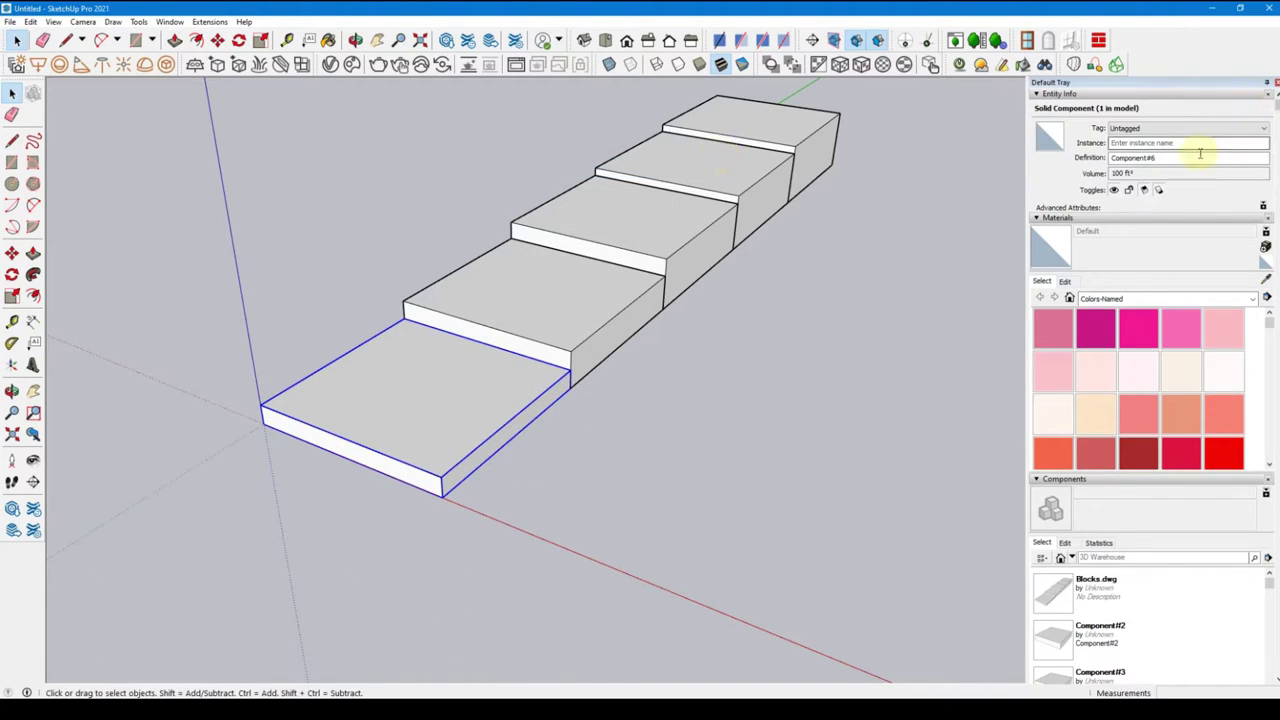
pyautogui.click(638, 445)
pyautogui.moveTo(638, 479); pyautogui.dragTo(504, 325)
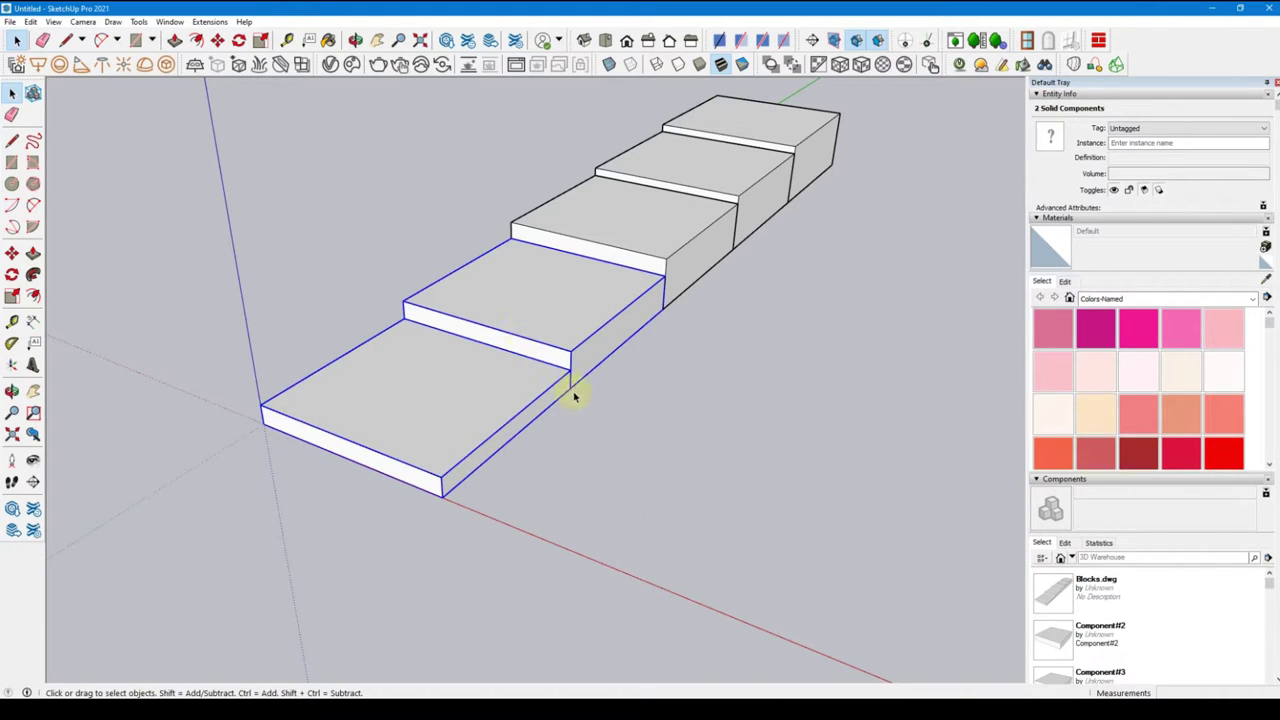
# Copy the two lowest steps along the red axis beside the row and group them as Component#7
pyautogui.press('m')
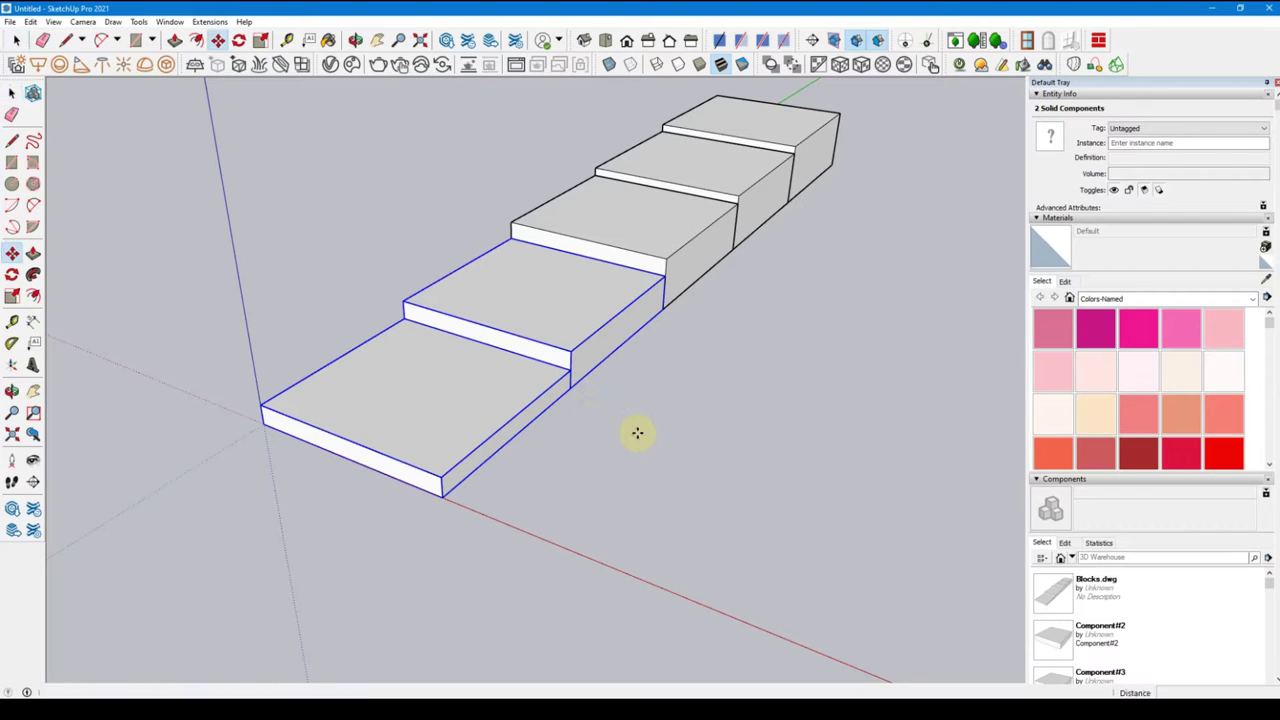
pyautogui.click(580, 432)
pyautogui.press('ctrl')
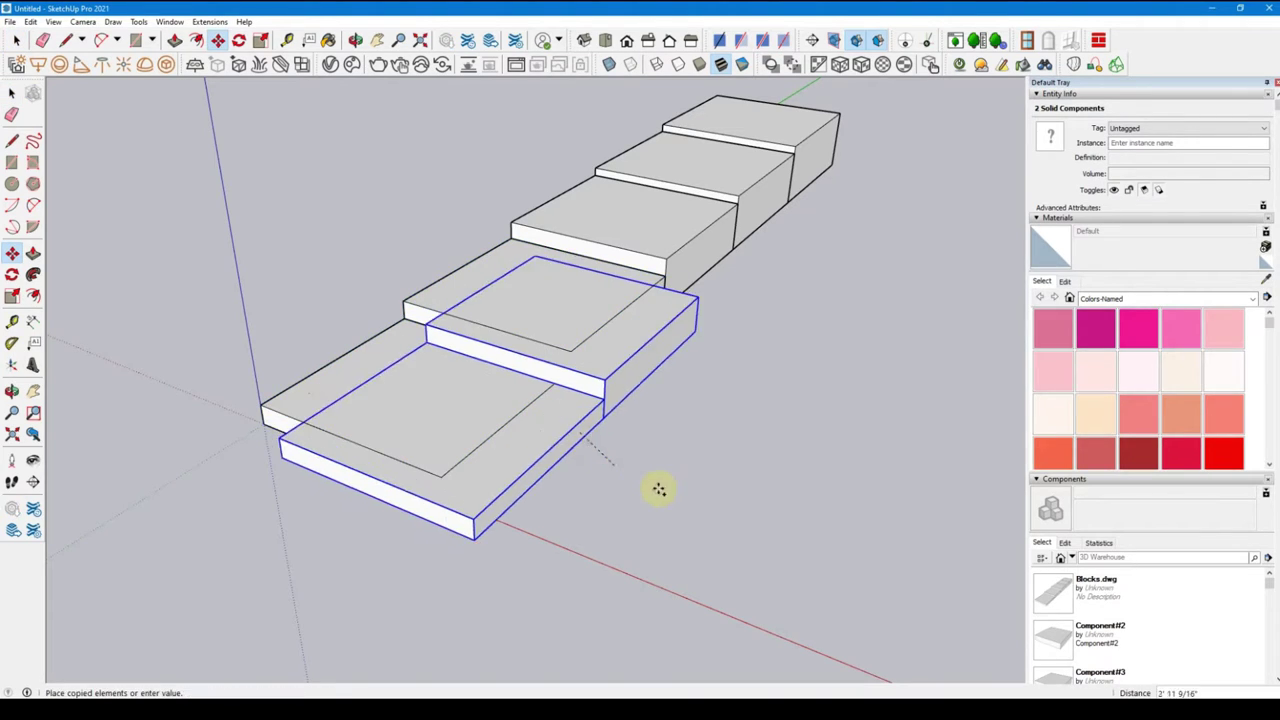
pyautogui.click(850, 520)
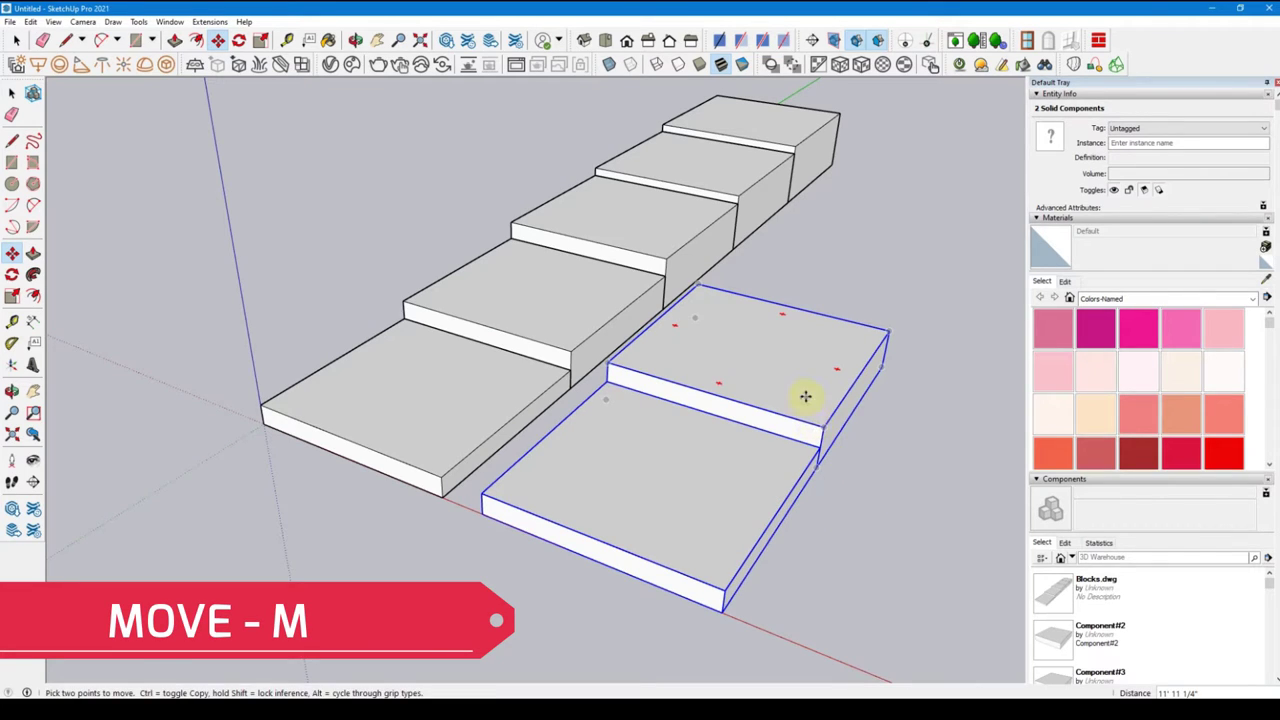
pyautogui.press('g')
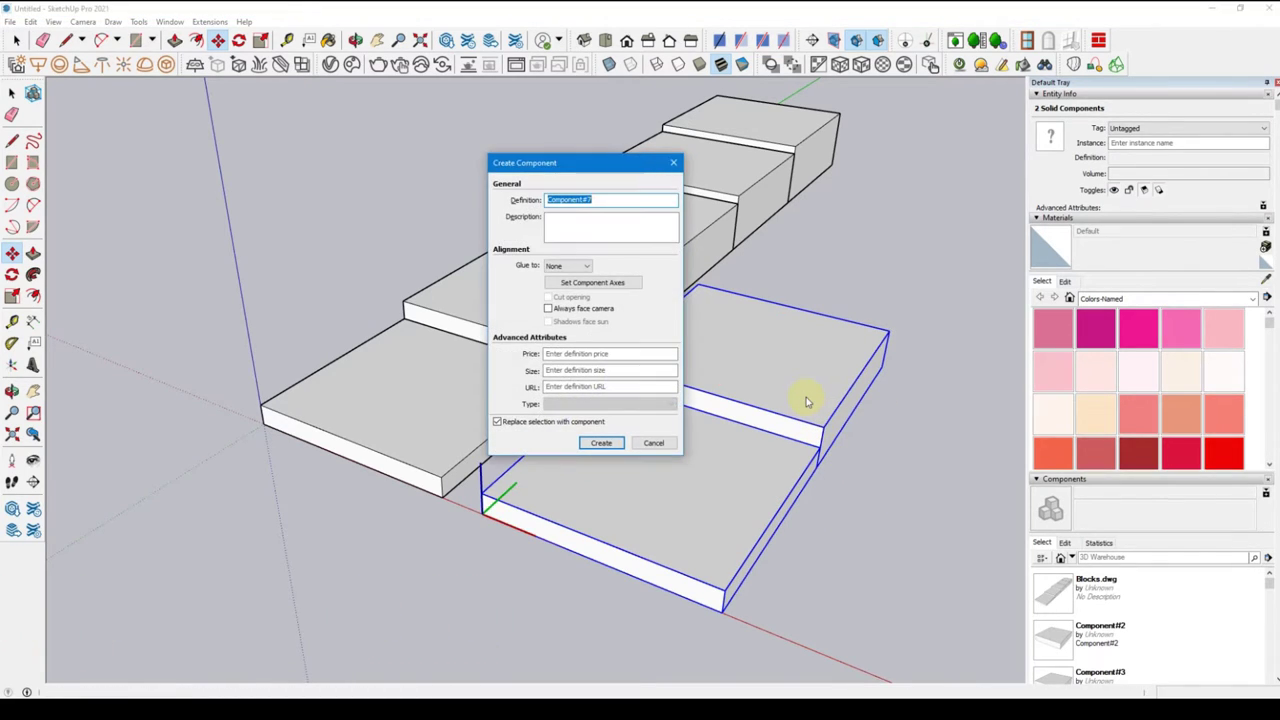
pyautogui.click(601, 443)
pyautogui.click(1010, 234)
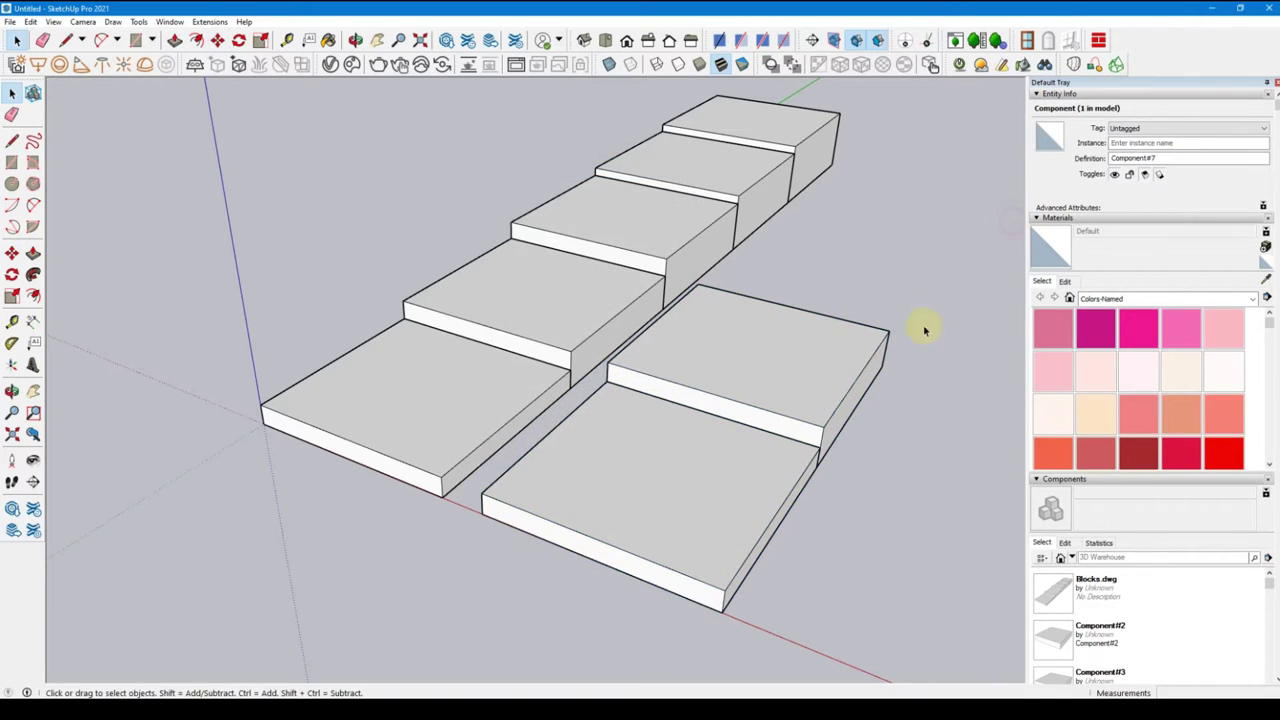
pyautogui.click(820, 394)
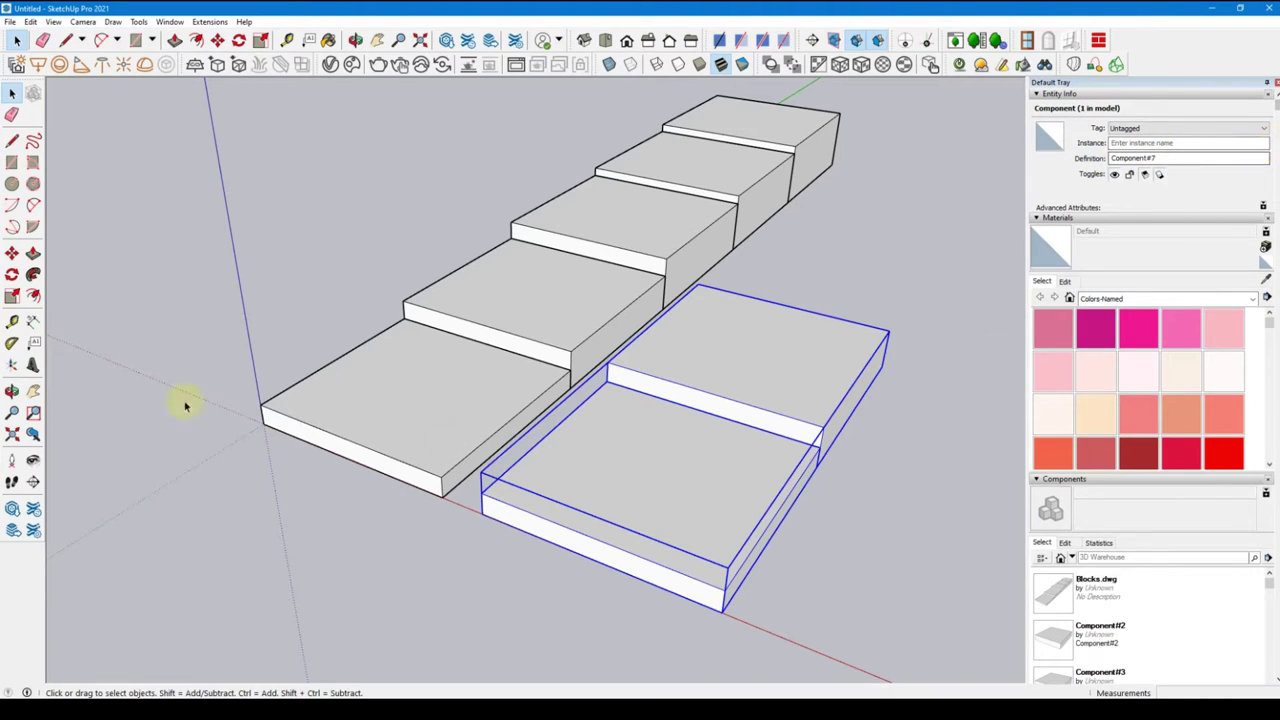
# Orbit and zoom to a near top-down view of the empty ground beside the copied steps
pyautogui.moveTo(185, 405)
pyautogui.mouseDown(button='middle')
pyautogui.moveTo(380, 477)
pyautogui.moveTo(474, 474)
pyautogui.moveTo(722, 388)
pyautogui.mouseUp(button='middle')
pyautogui.click(346, 429)
pyautogui.scroll(-3, 577, 600)
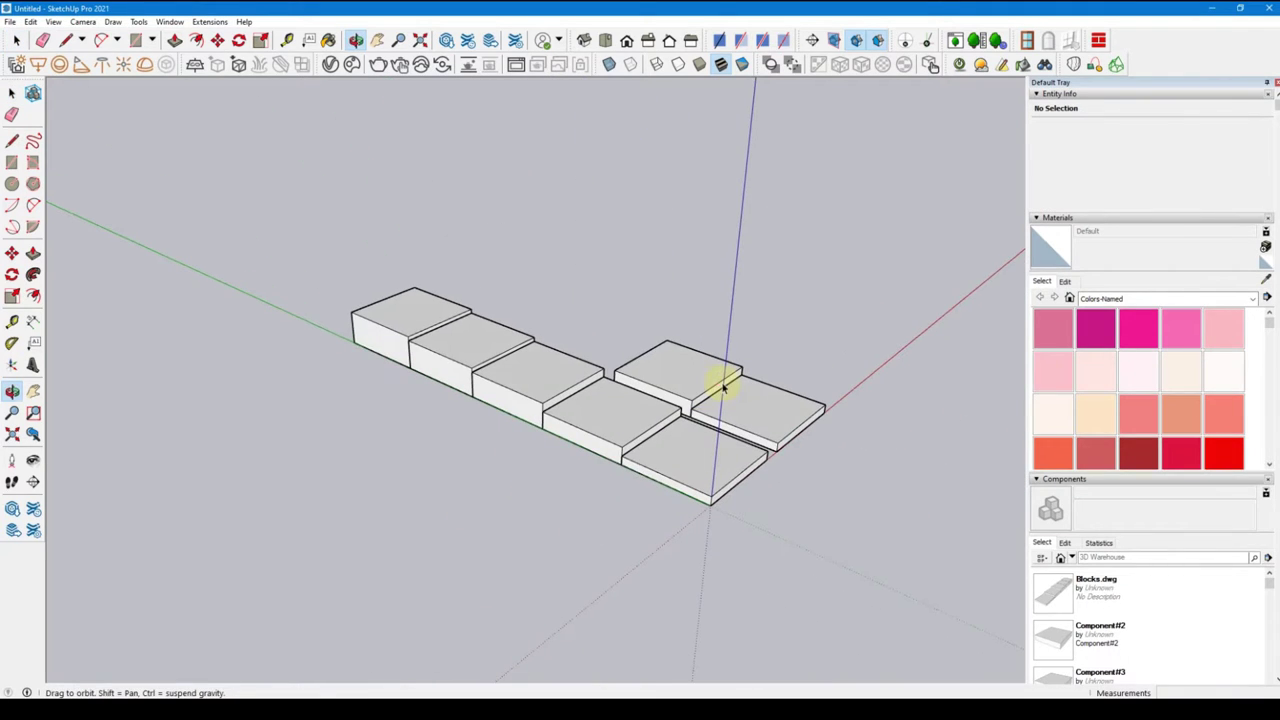
pyautogui.scroll(2, 640, 391)
pyautogui.scroll(3, 640, 393)
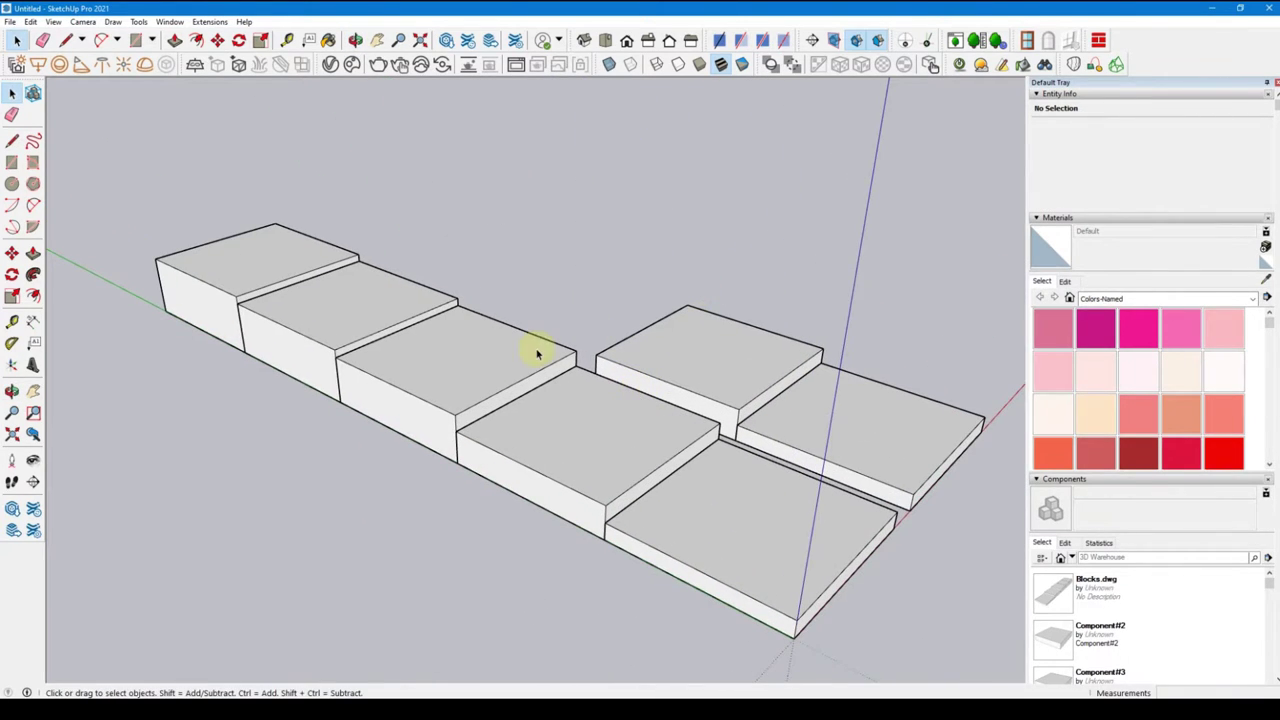
pyautogui.scroll(-3, 537, 353)
pyautogui.moveTo(543, 360)
pyautogui.mouseDown(button='middle')
pyautogui.moveTo(477, 474)
pyautogui.moveTo(374, 549)
pyautogui.mouseUp(button='middle')
pyautogui.scroll(3, 684, 432)
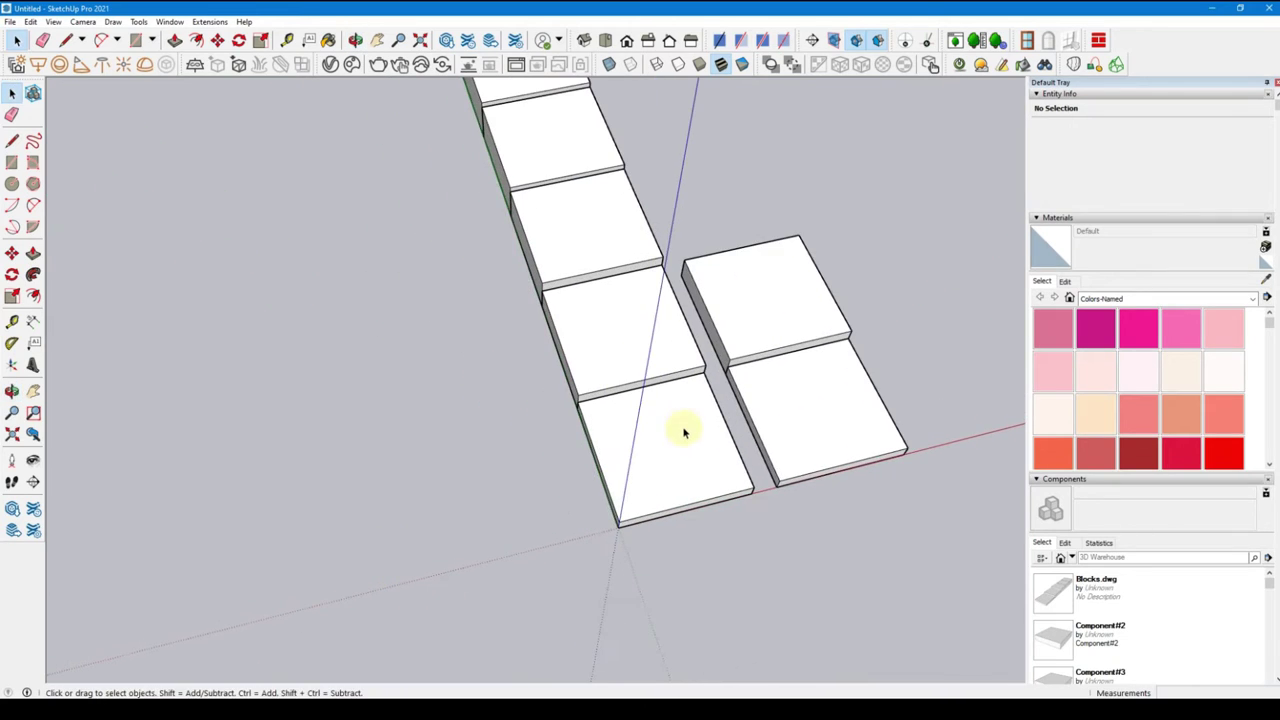
pyautogui.scroll(-3, 684, 432)
pyautogui.scroll(2, 500, 450)
pyautogui.scroll(2, 481, 465)
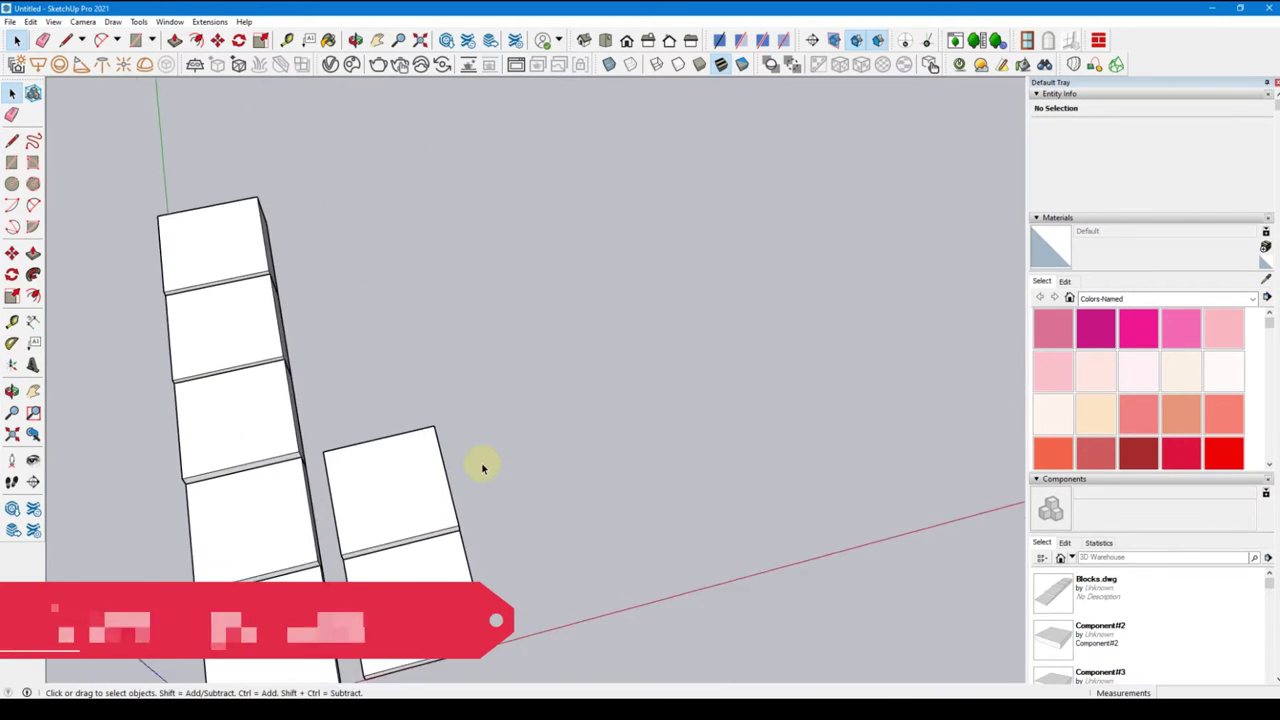
pyautogui.scroll(2, 481, 467)
# Draw a closed 10' by 20' rectangle with lines of 10, 20 and 10 beside the steps
pyautogui.press('l')
pyautogui.click(528, 520)
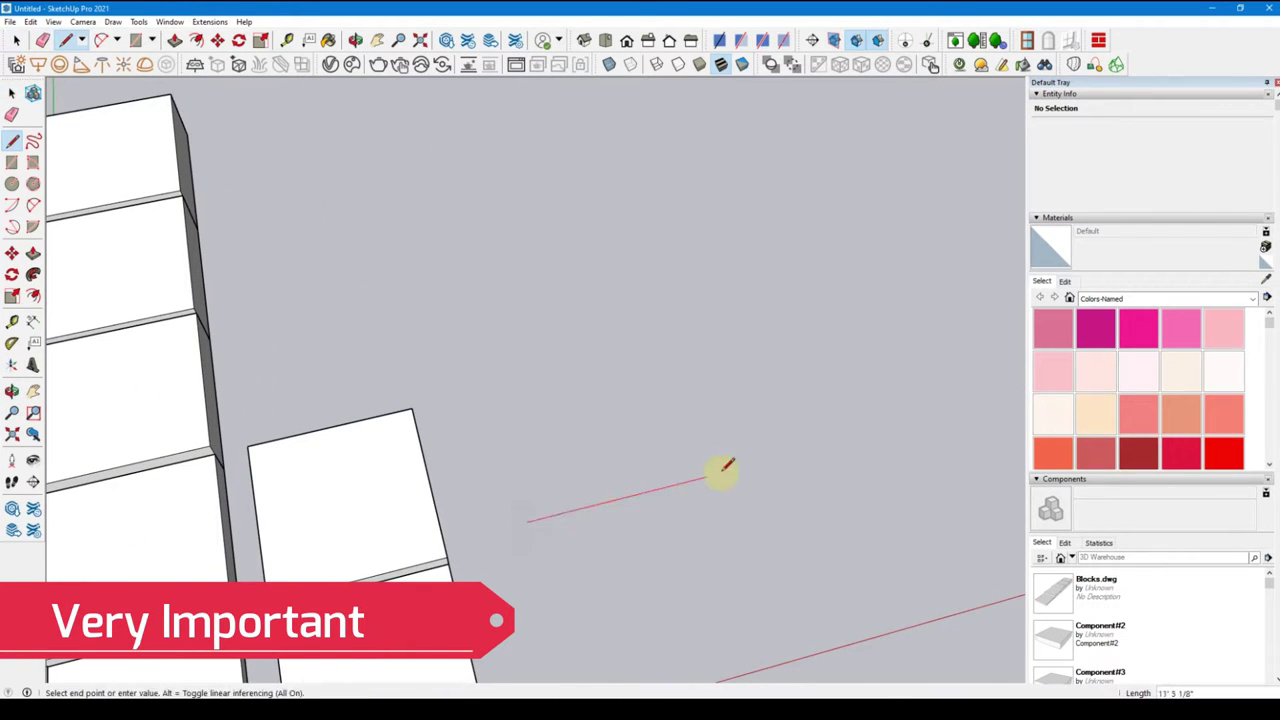
pyautogui.write('10')
pyautogui.press('Return')
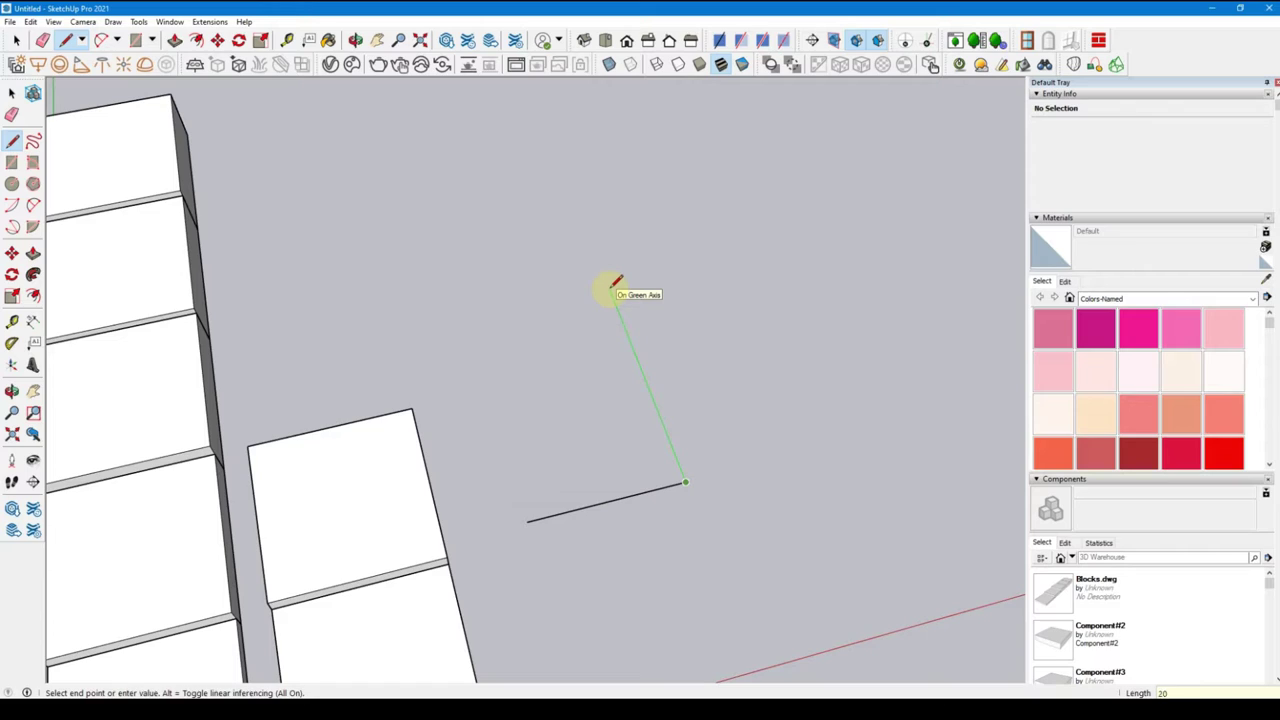
pyautogui.press('Return')
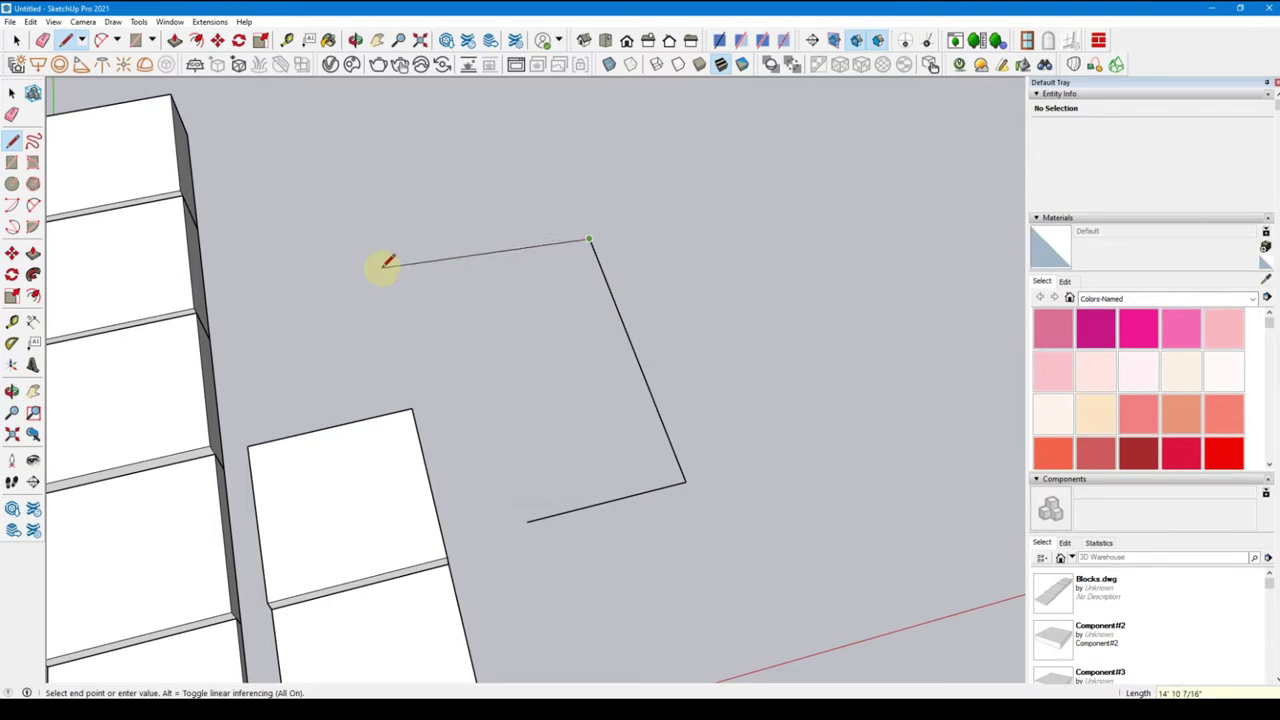
pyautogui.write('10')
pyautogui.press('Return')
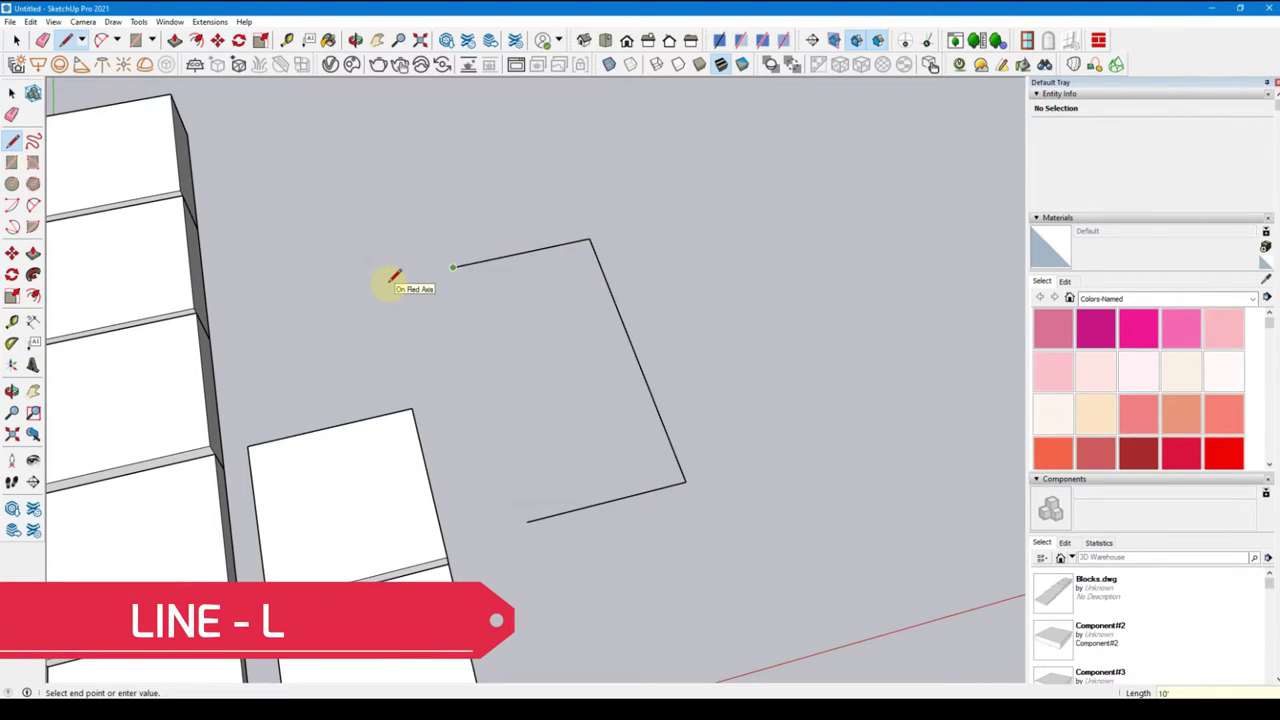
pyautogui.click(527, 520)
pyautogui.press('p')
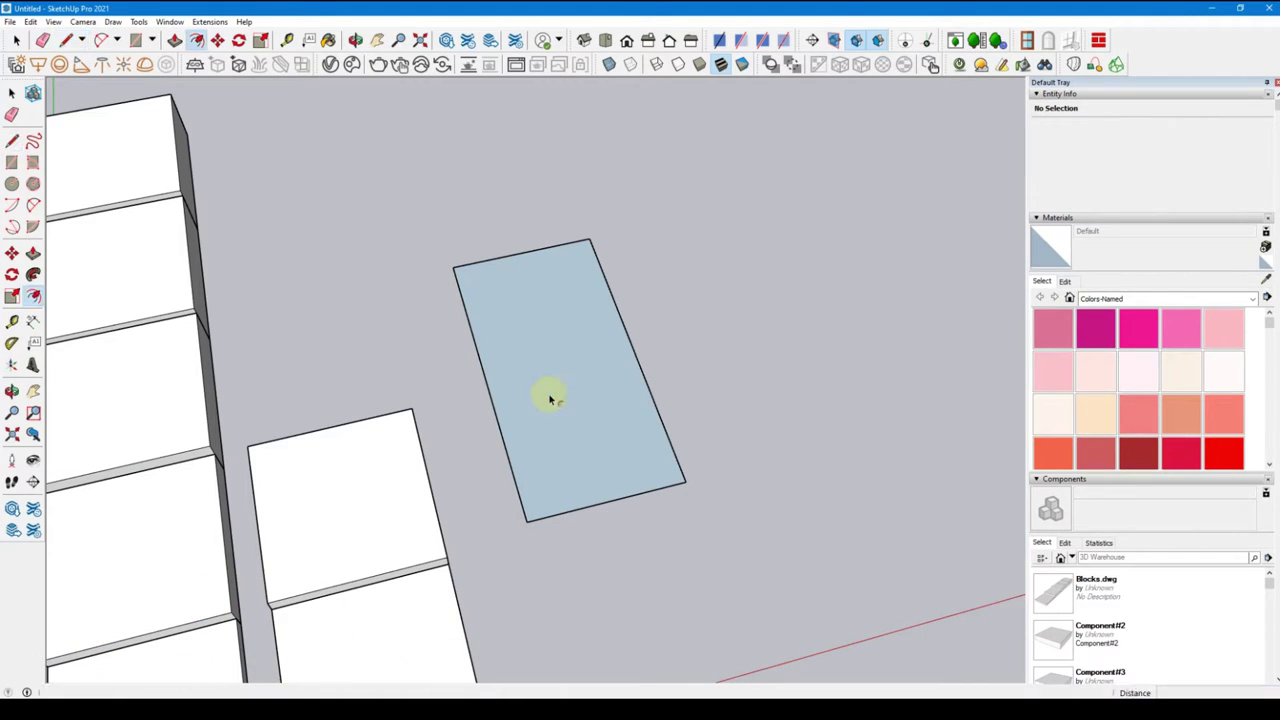
# Offset a thin border ring around the 10' by 20' rectangular face
pyautogui.click(524, 256)
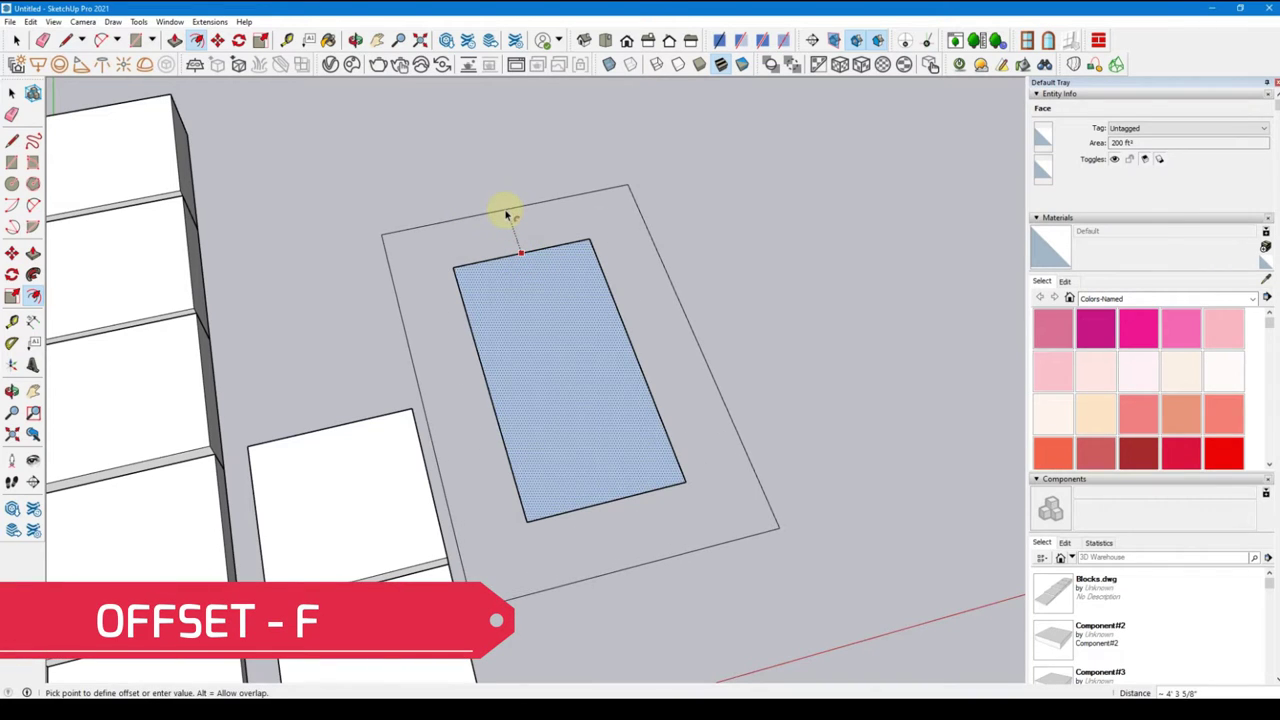
pyautogui.press('Return')
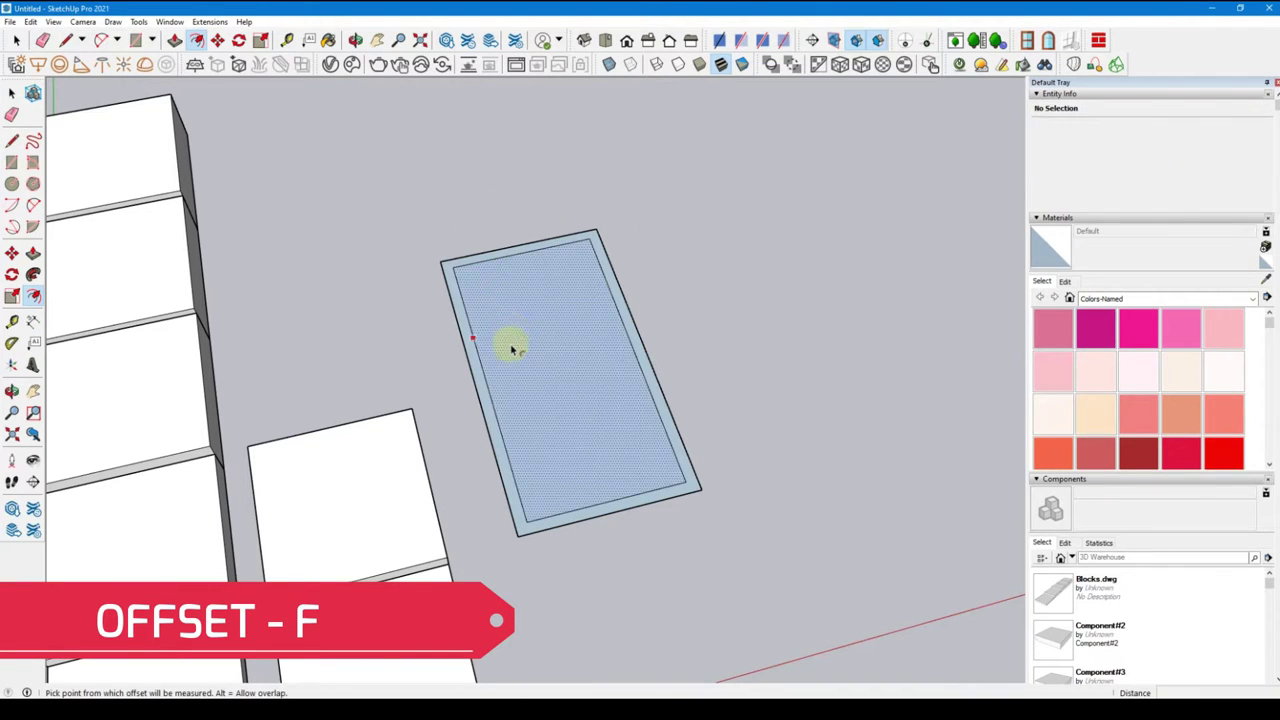
pyautogui.press('space')
# Check the inner panel and the 47.25 ft² border strip, orbiting below and back above
pyautogui.click(500, 300)
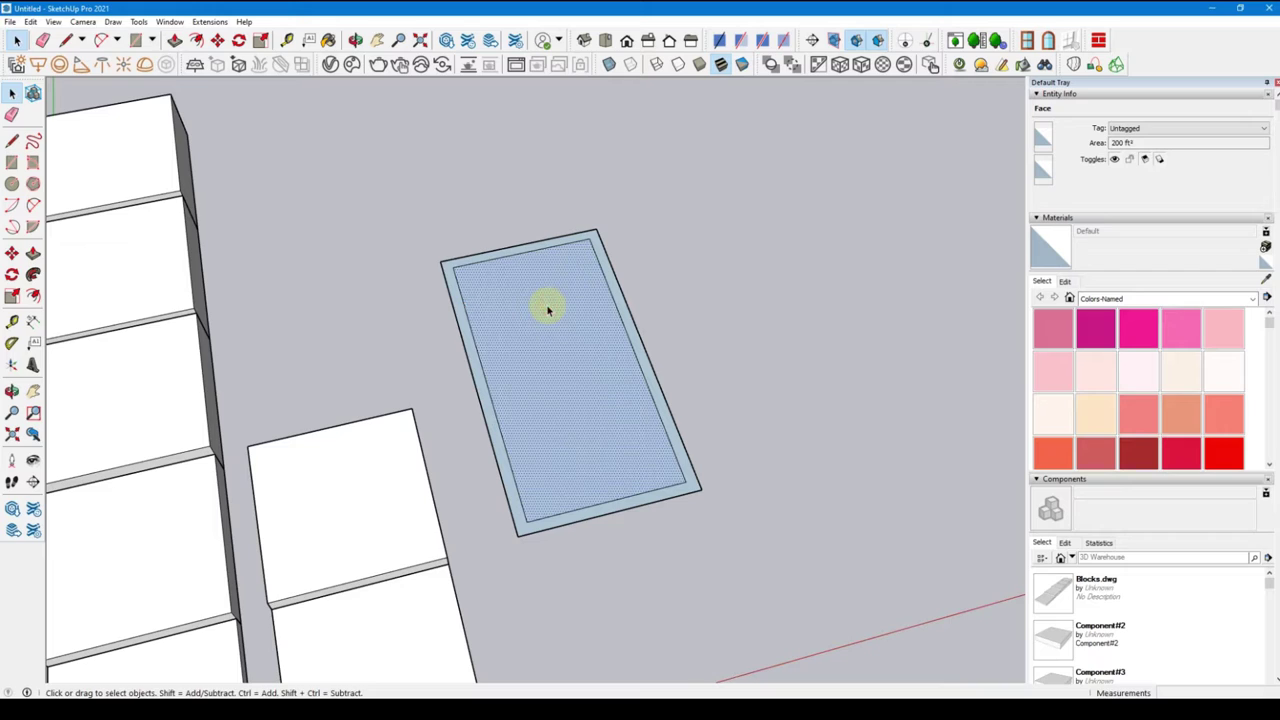
pyautogui.click(606, 273)
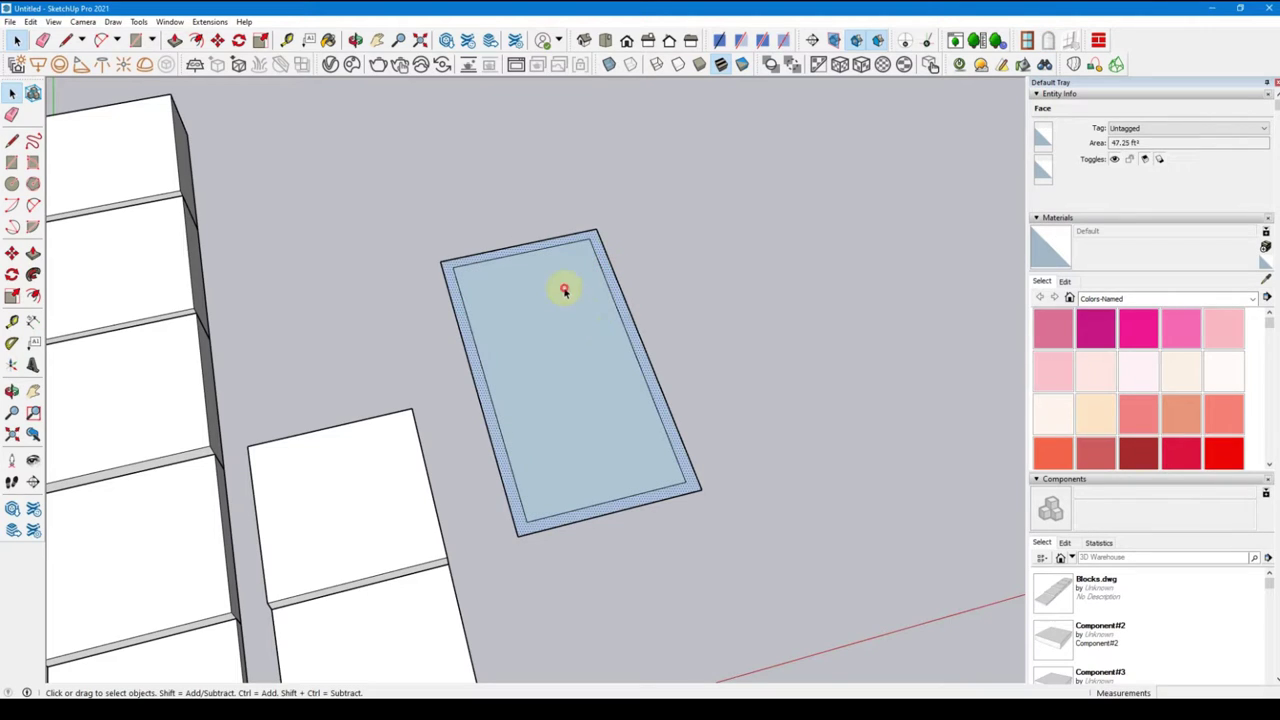
pyautogui.click(564, 290)
pyautogui.click(608, 274)
pyautogui.click(579, 283)
pyautogui.moveTo(489, 614); pyautogui.dragTo(637, 108, button='middle')
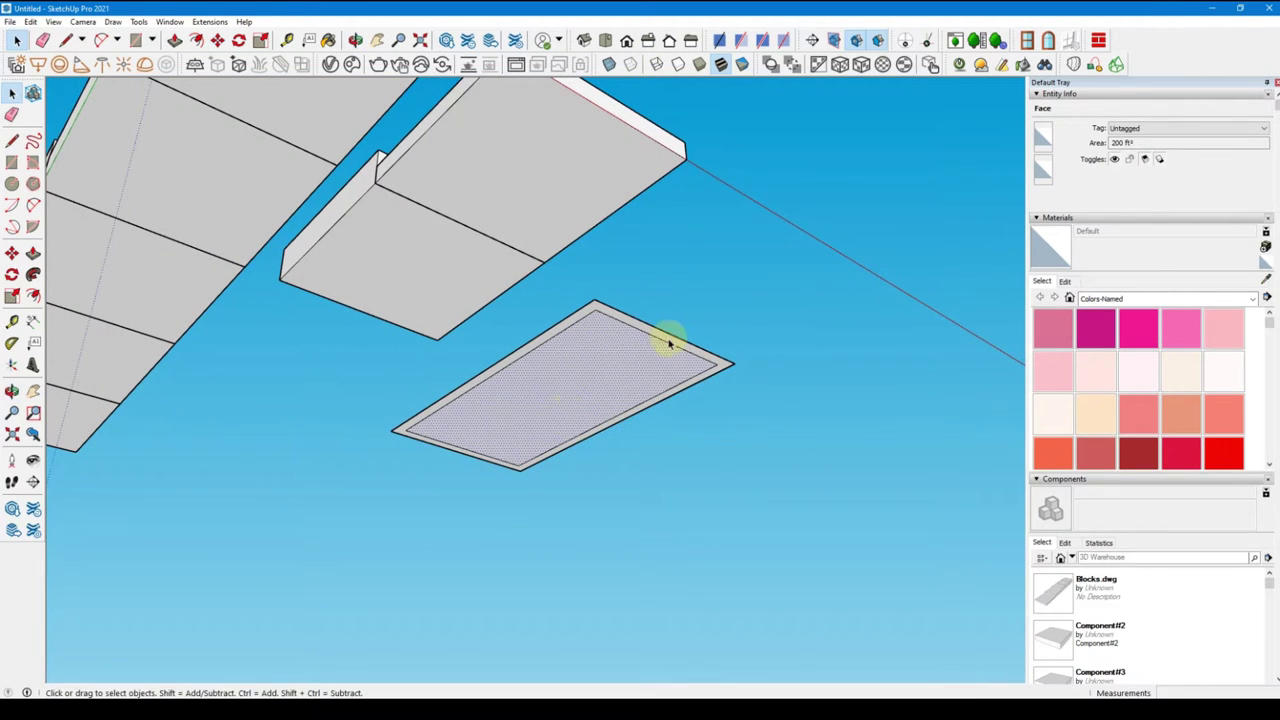
pyautogui.moveTo(654, 323); pyautogui.dragTo(503, 606, button='middle')
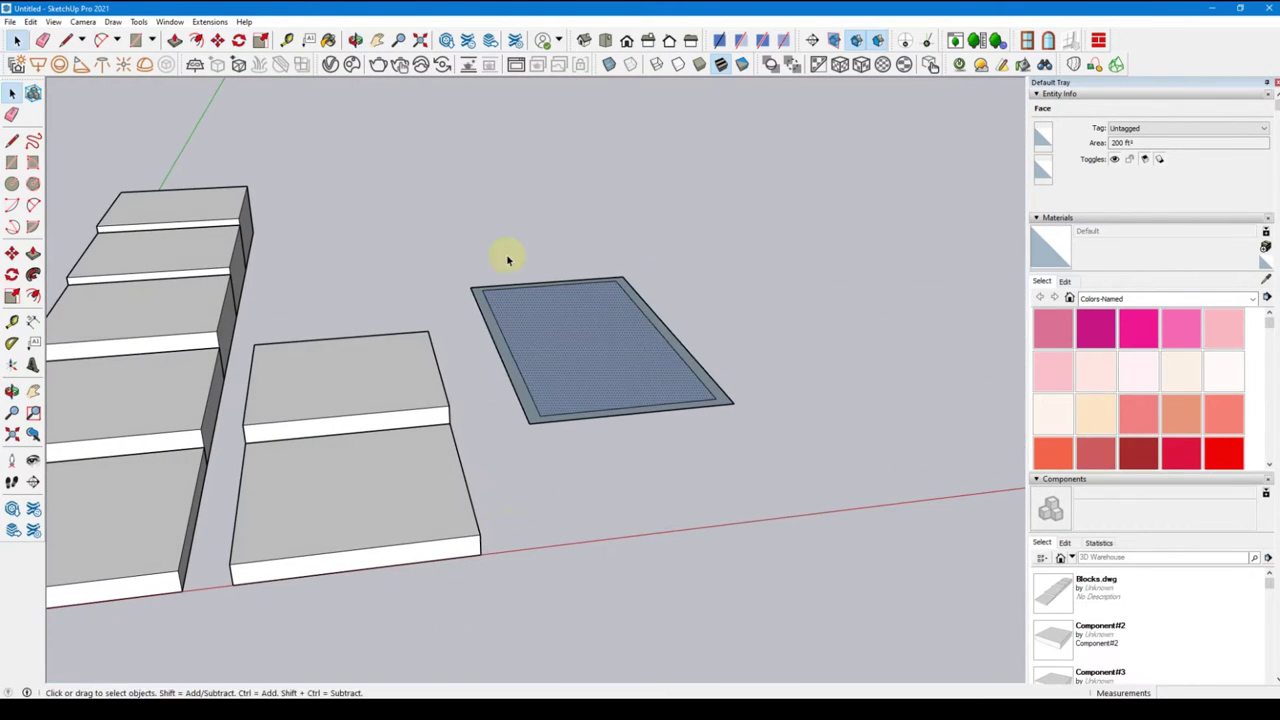
pyautogui.moveTo(543, 287); pyautogui.dragTo(523, 383, button='middle')
pyautogui.scroll(2, 563, 246)
# Reverse the inner face and the border ring face so both show their front sides
pyautogui.scroll(2, 529, 320)
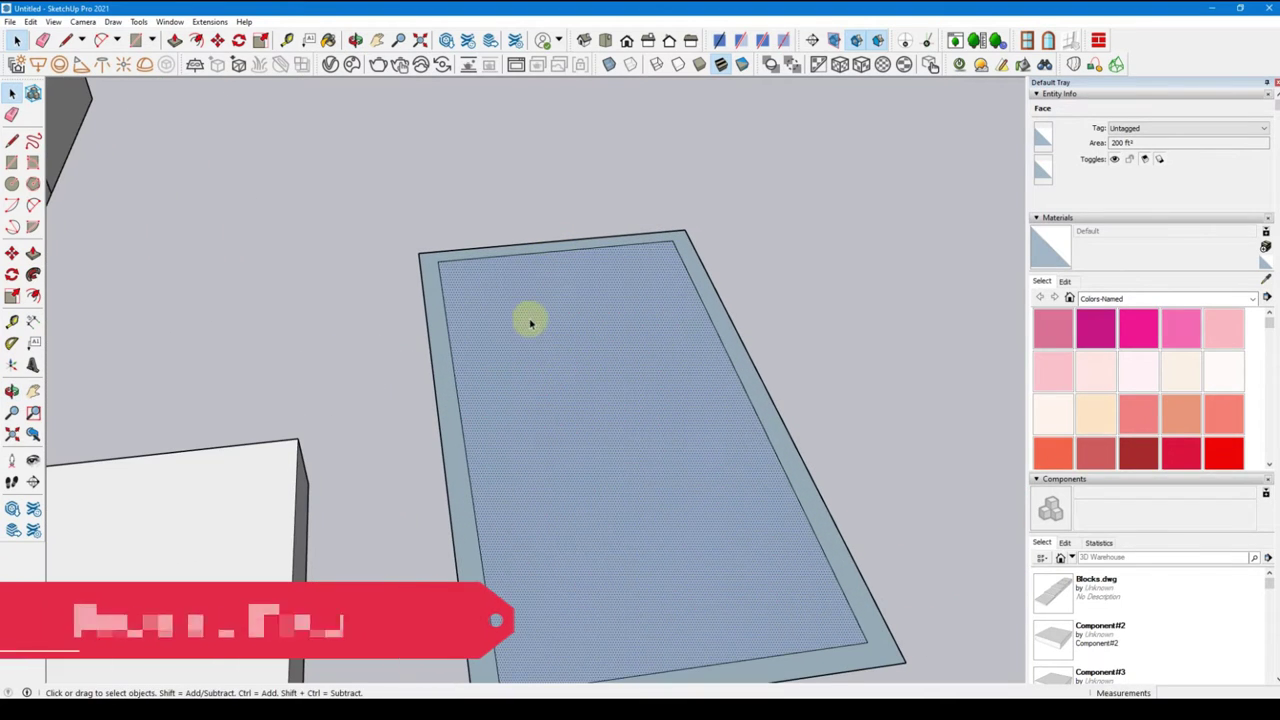
pyautogui.rightClick(530, 320)
pyautogui.click(584, 440)
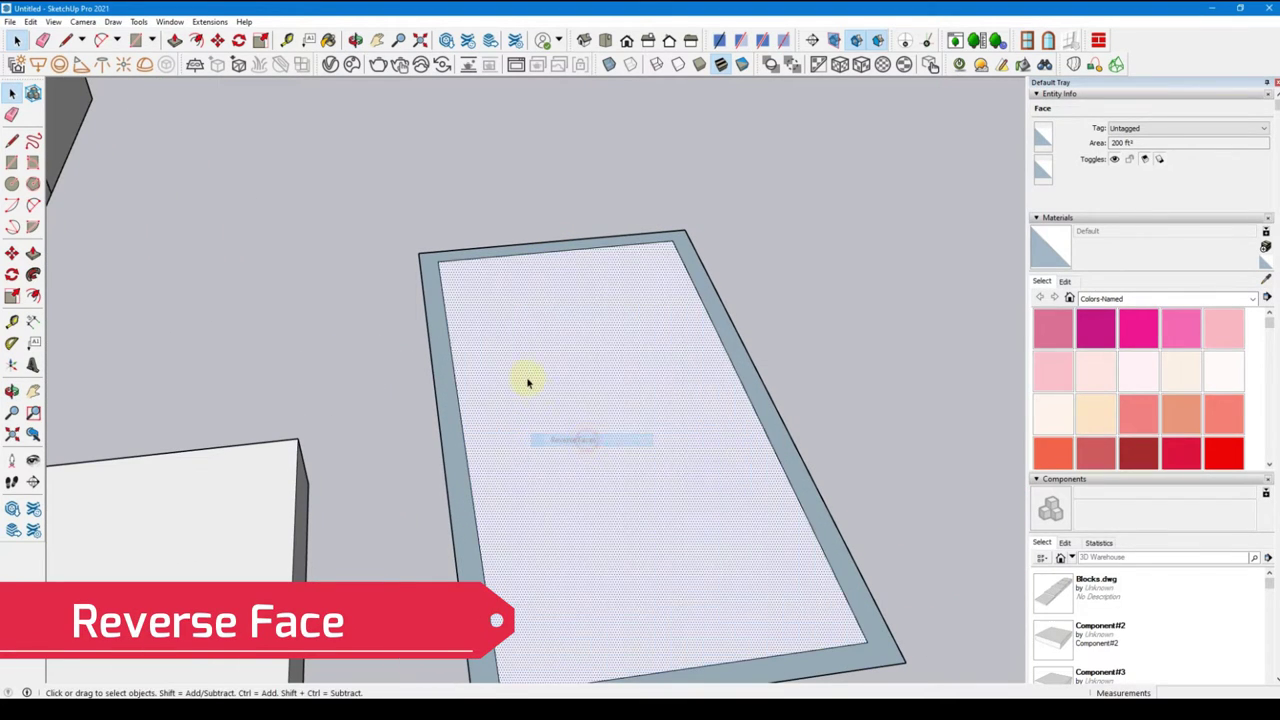
pyautogui.click(440, 320)
pyautogui.rightClick(441, 321)
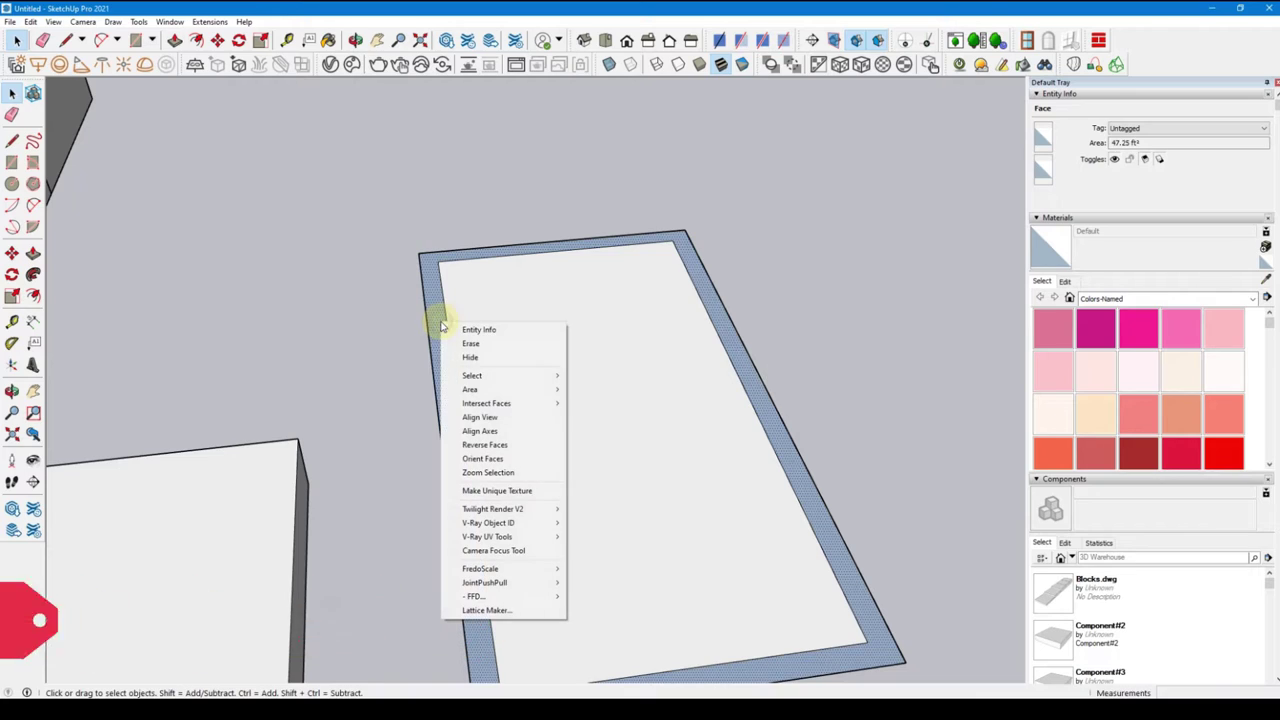
pyautogui.click(488, 444)
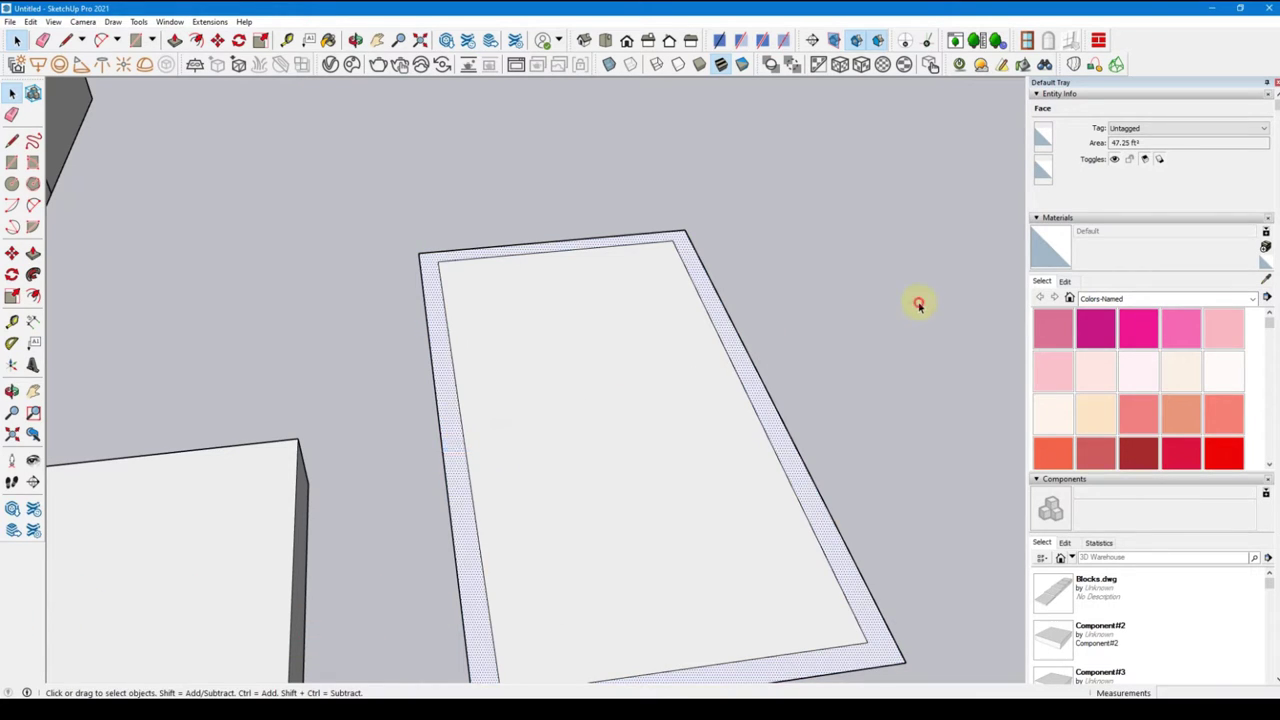
pyautogui.click(808, 334)
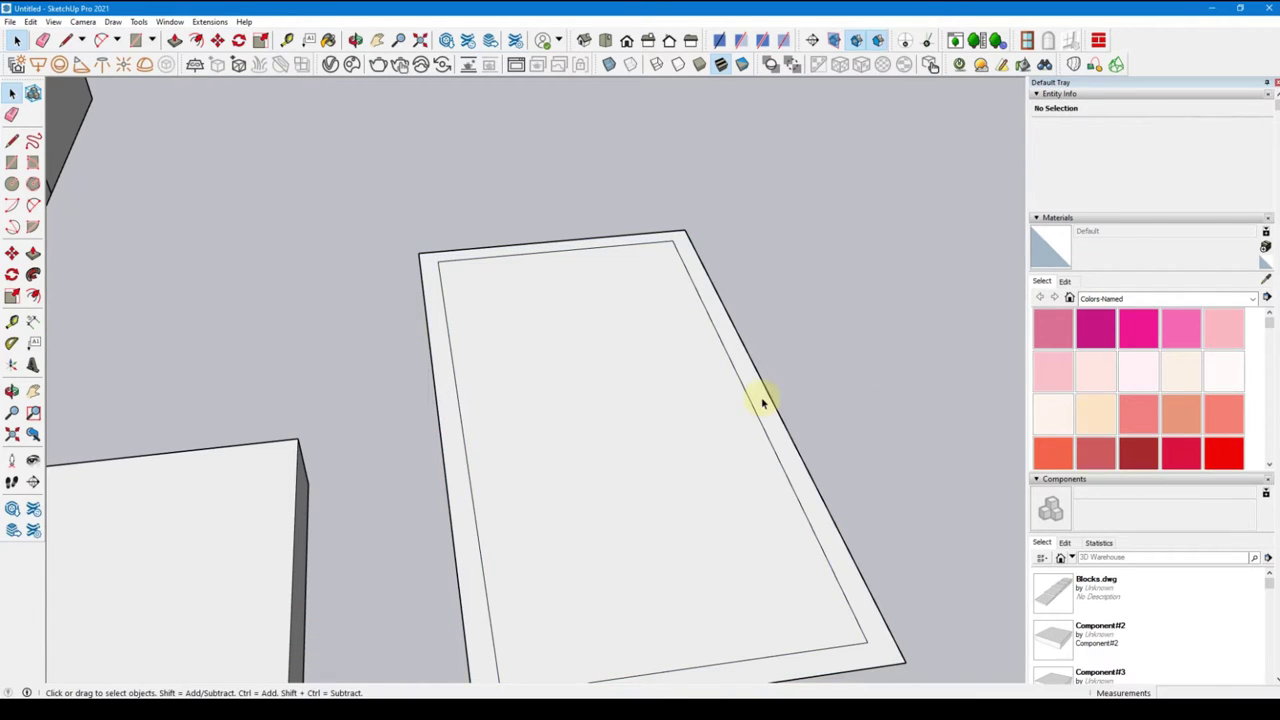
# Make the inner rectangle's face and edges a group, then select the border ring face
pyautogui.doubleClick(618, 413)
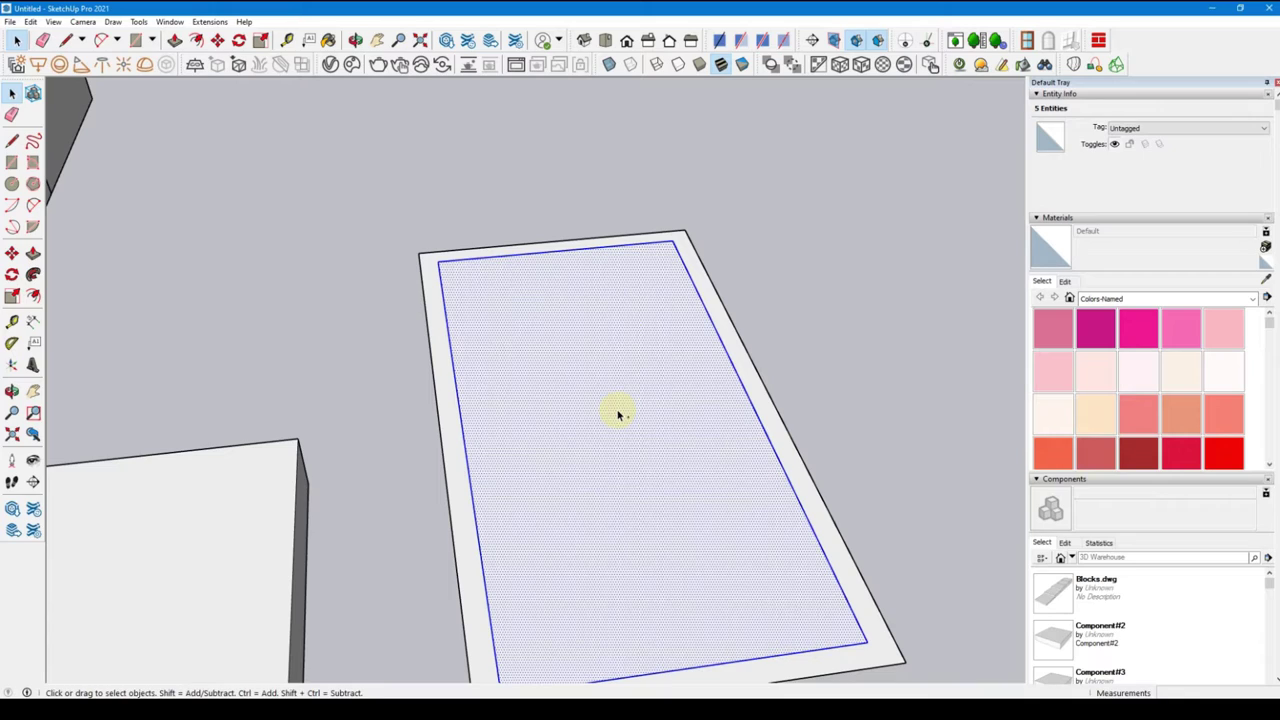
pyautogui.hotkey('ctrl', 'g')
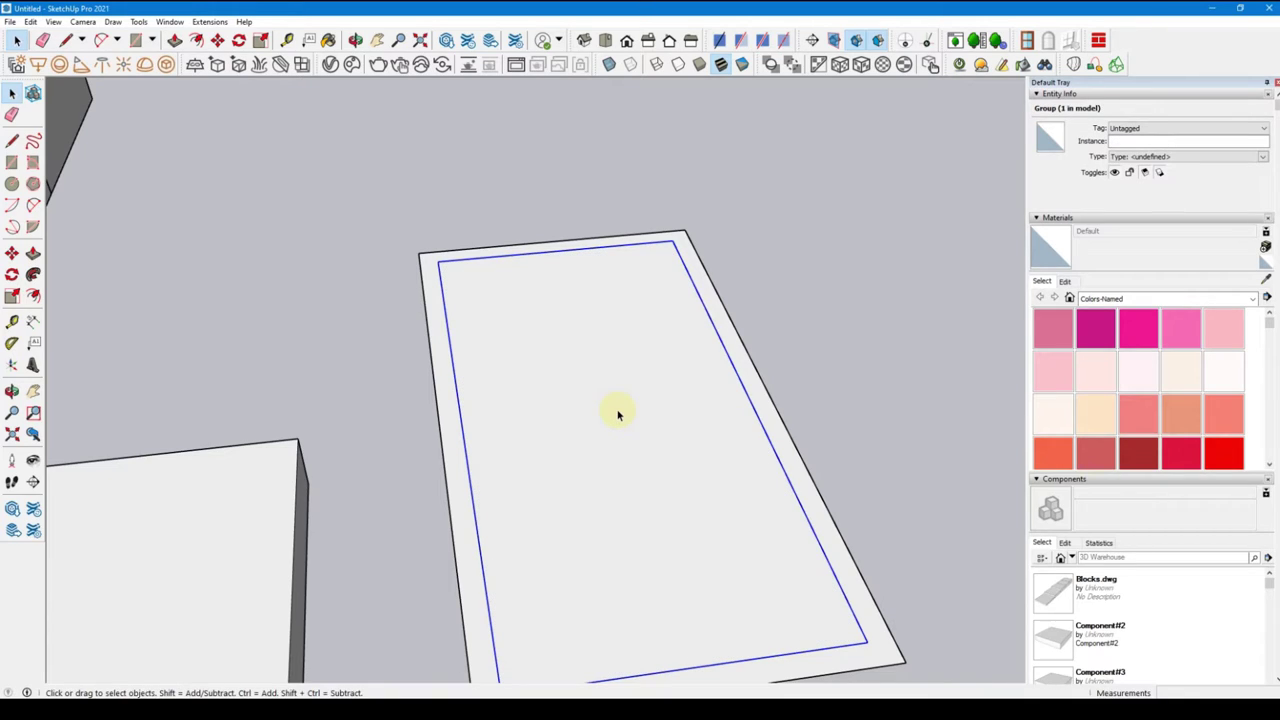
pyautogui.doubleClick(618, 413)
pyautogui.doubleClick(600, 405)
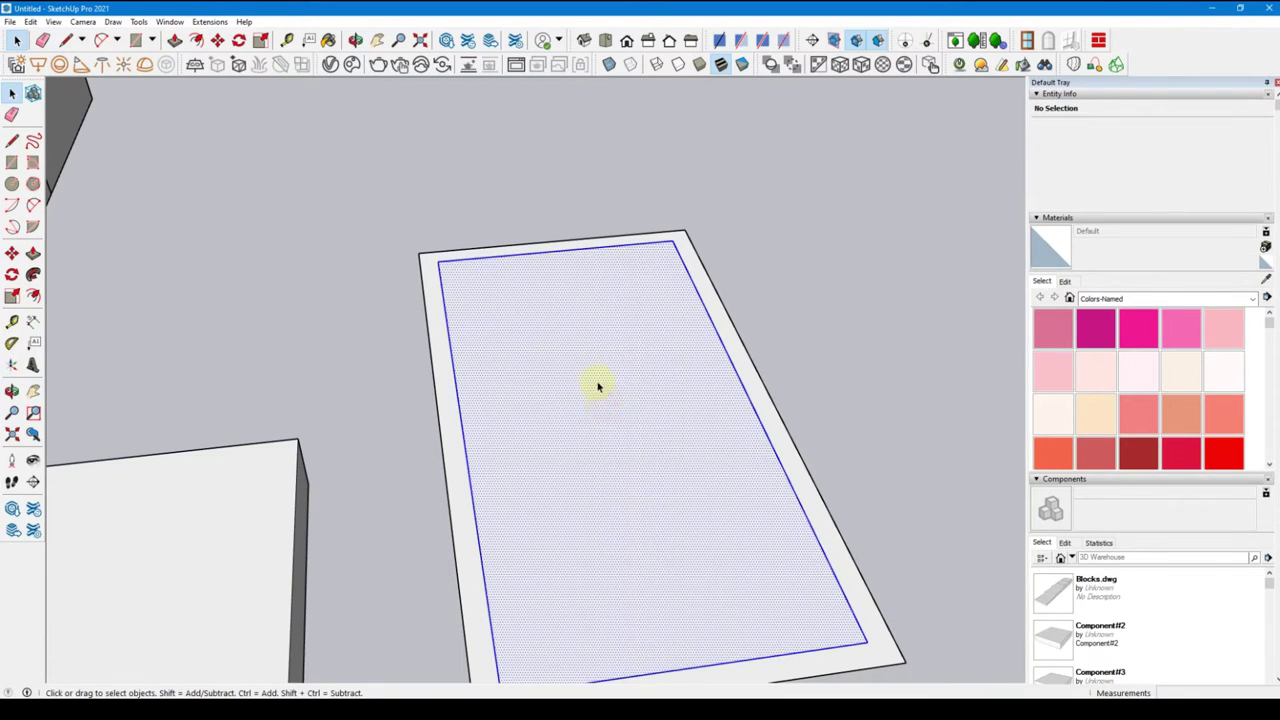
pyautogui.rightClick(595, 377)
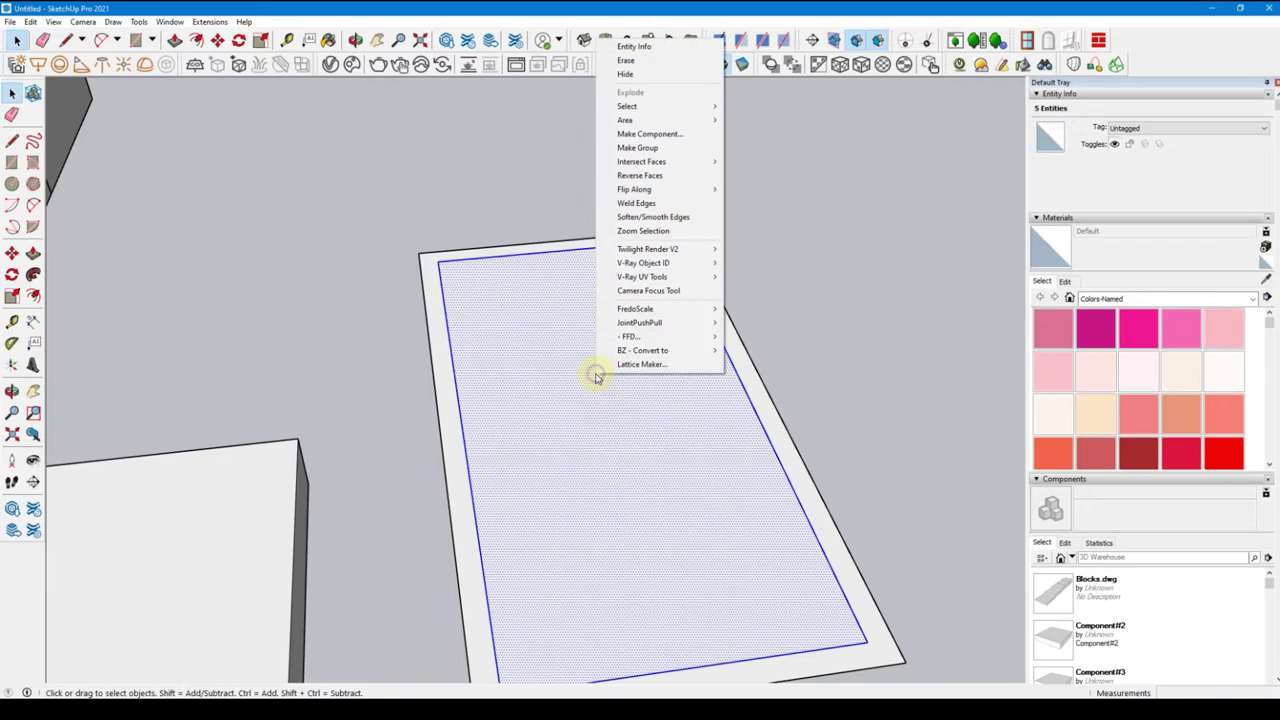
pyautogui.click(648, 152)
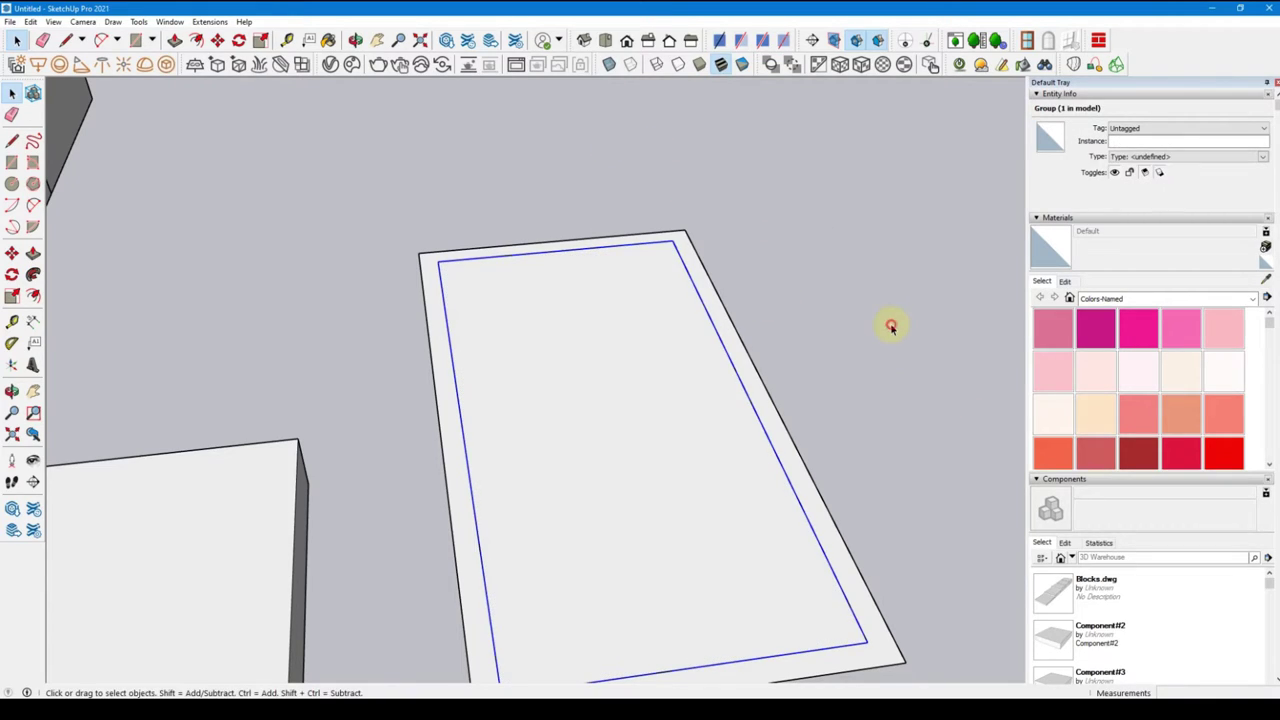
pyautogui.doubleClick(757, 402)
pyautogui.click(757, 402)
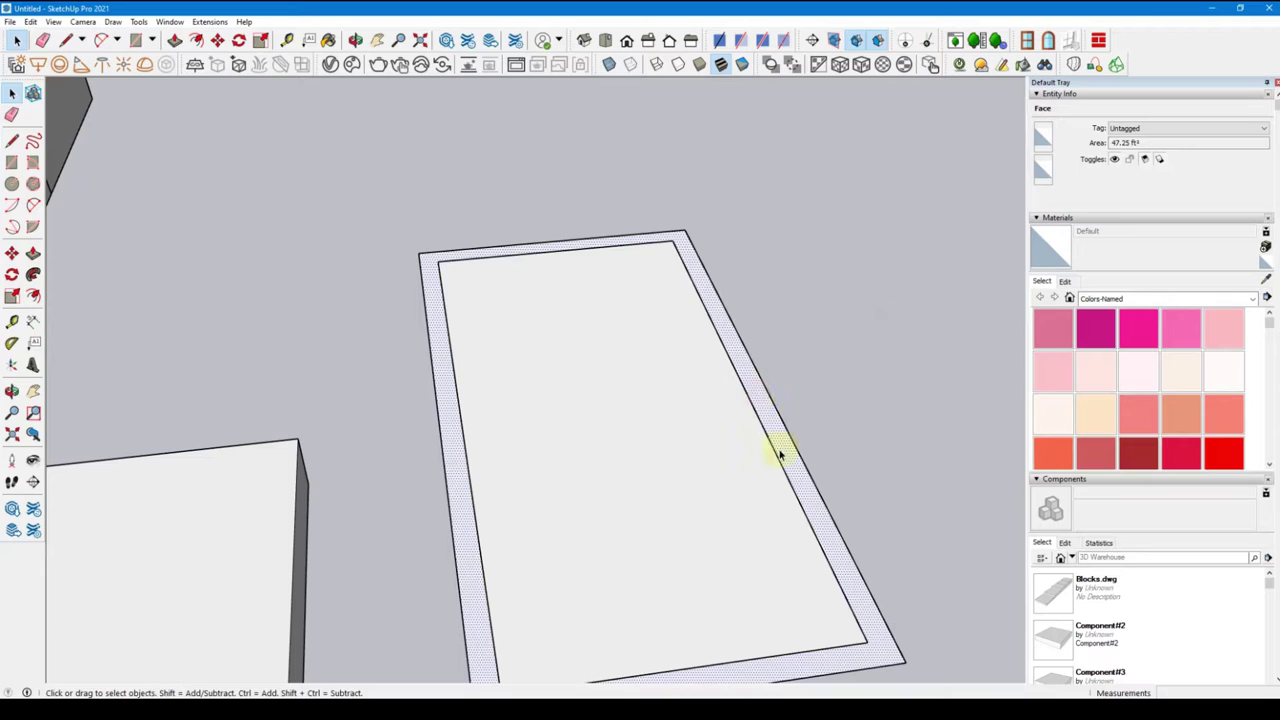
# Push/Pull the face up into a trial box about 5 feet tall and orbit around it
pyautogui.press('p')
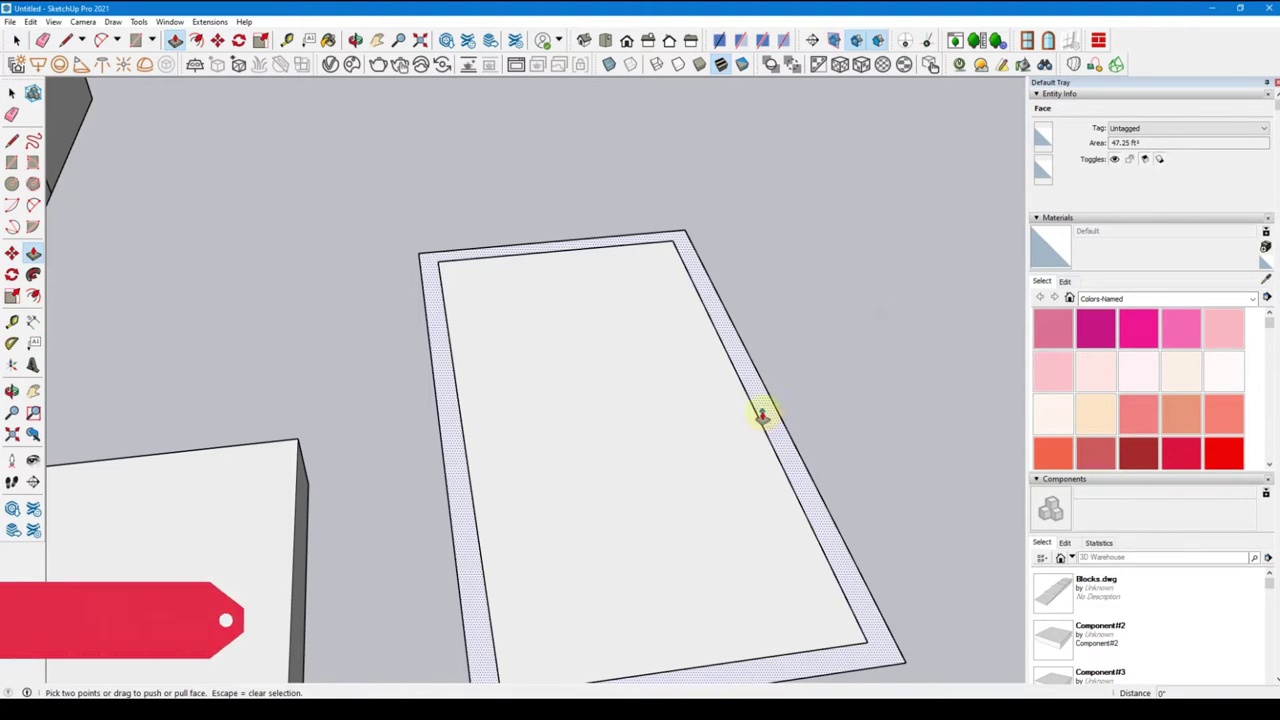
pyautogui.moveTo(763, 414); pyautogui.dragTo(790, 295)
pyautogui.click(790, 295)
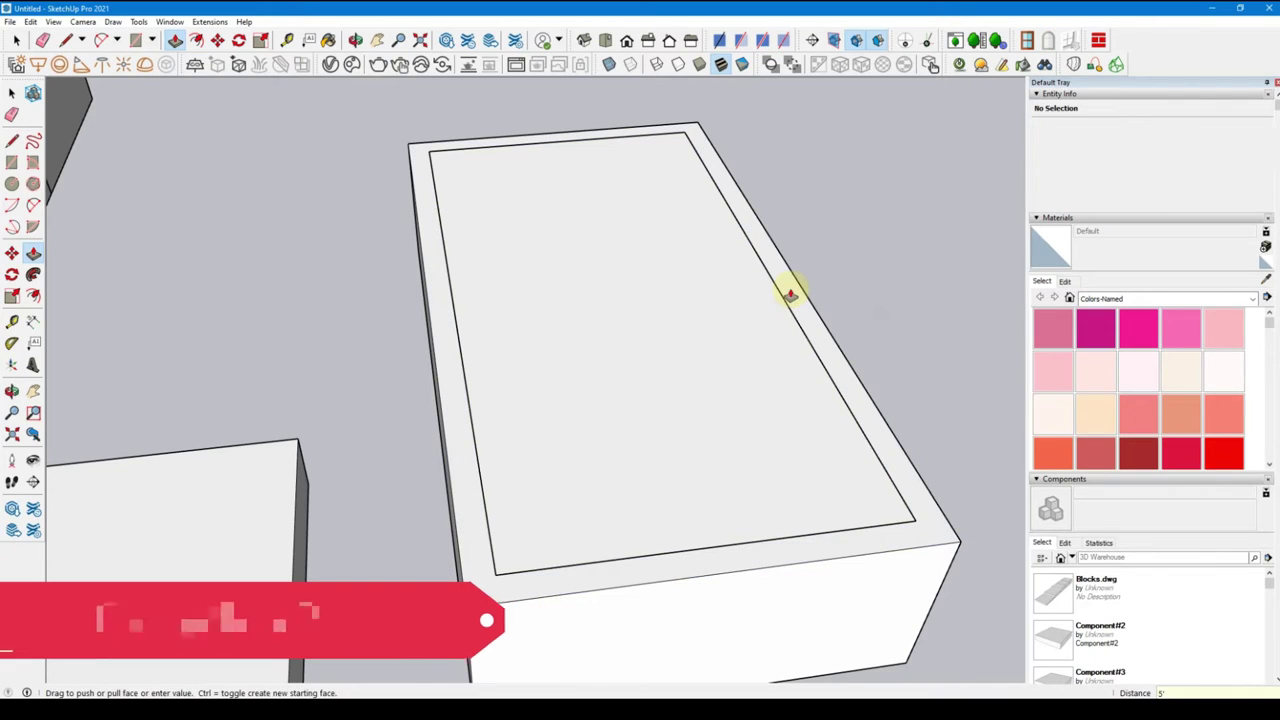
pyautogui.scroll(-5, 657, 423)
pyautogui.press('Escape')
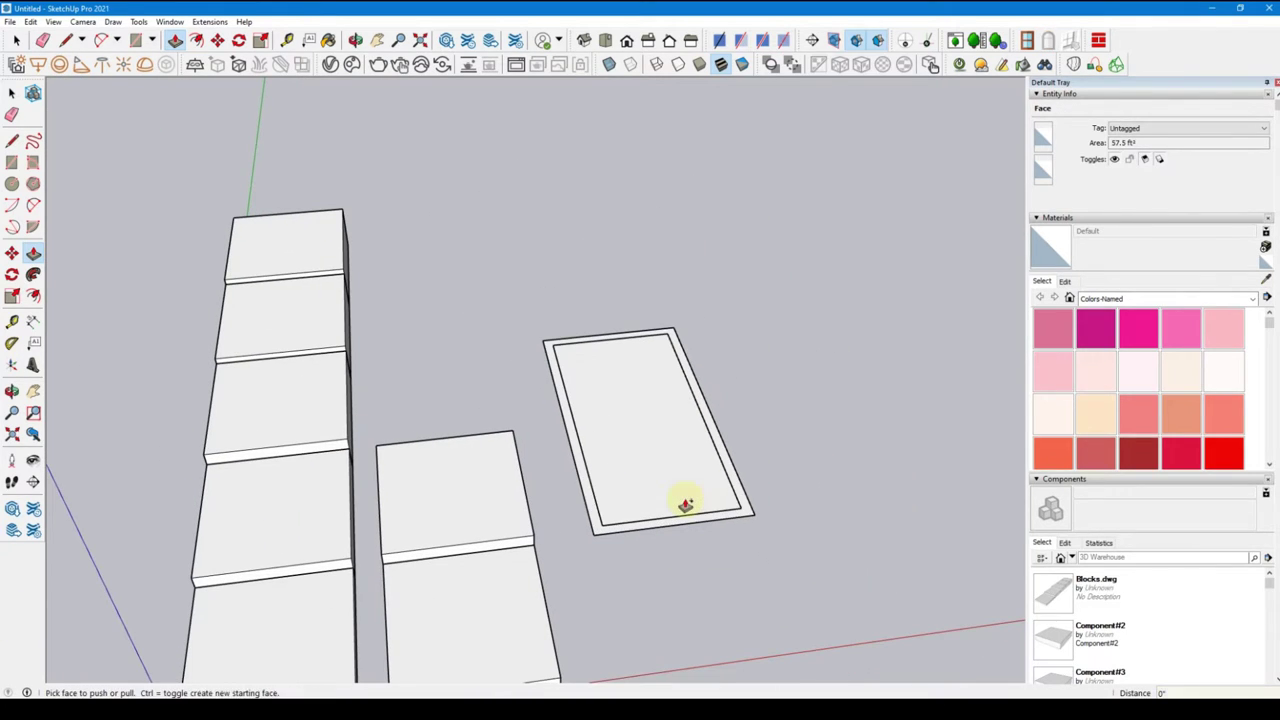
pyautogui.click(723, 451)
pyautogui.click(731, 404)
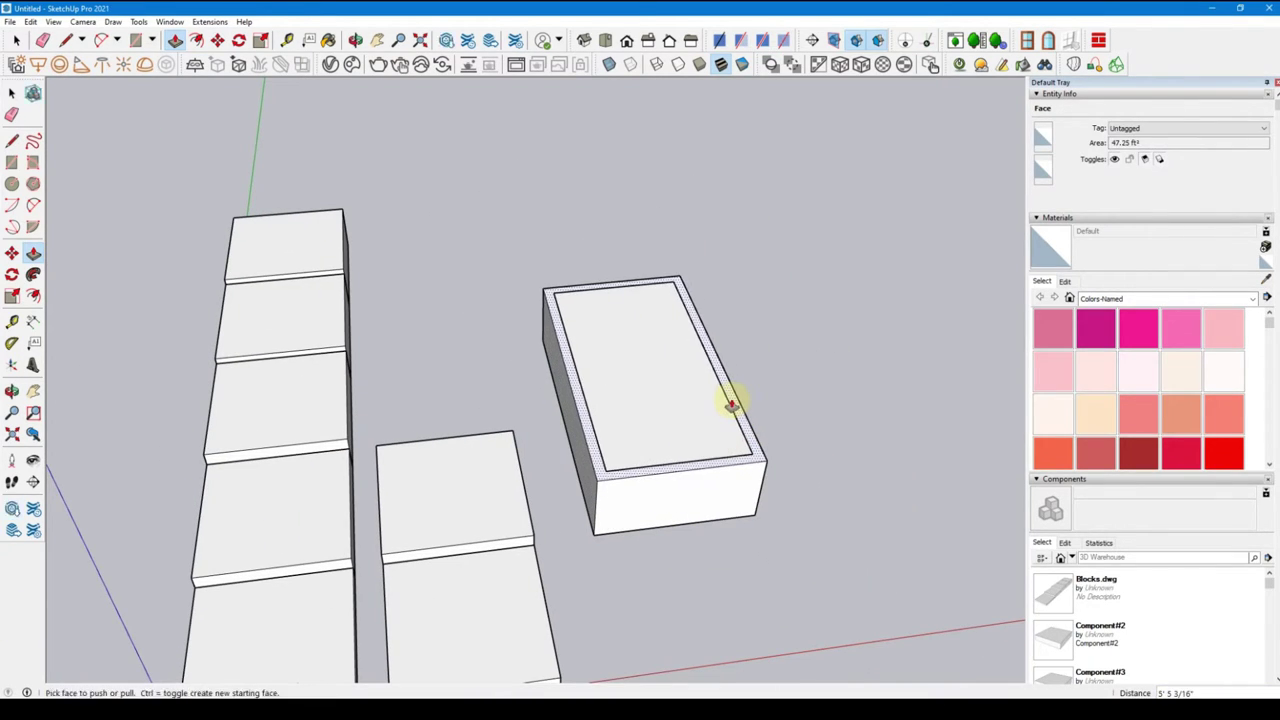
pyautogui.doubleClick(731, 404)
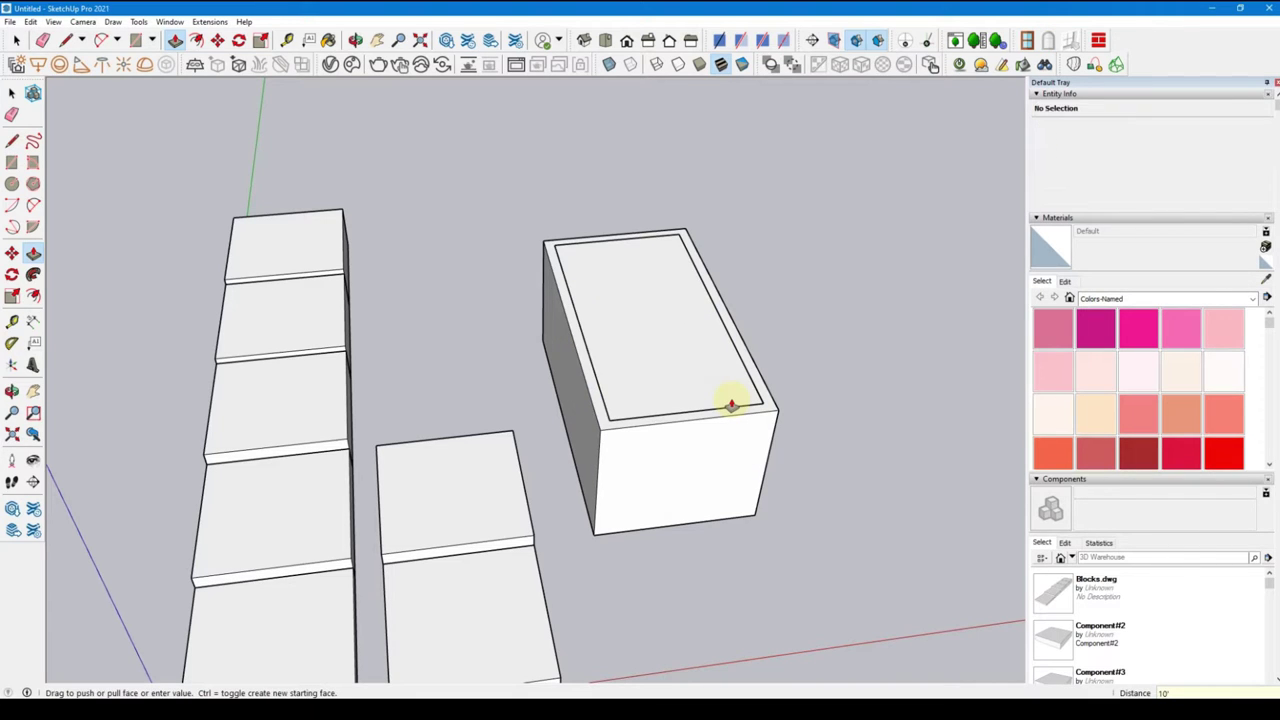
pyautogui.moveTo(751, 534); pyautogui.dragTo(734, 214, button='middle')
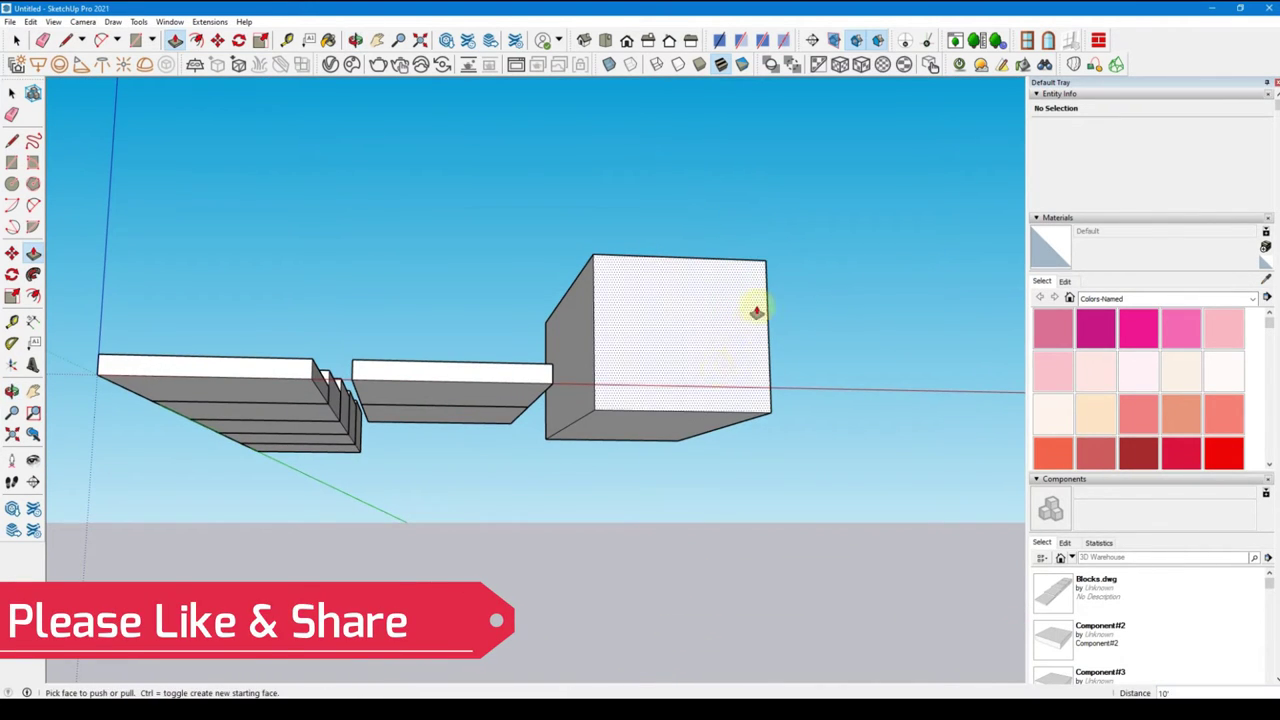
pyautogui.moveTo(754, 309)
pyautogui.mouseDown(button='middle')
pyautogui.moveTo(697, 389)
pyautogui.moveTo(693, 311)
pyautogui.moveTo(683, 611)
pyautogui.moveTo(679, 451)
pyautogui.mouseUp(button='middle')
# Undo the extrusion back to the flat bordered rectangle and enter the inner slab group
pyautogui.press('space')
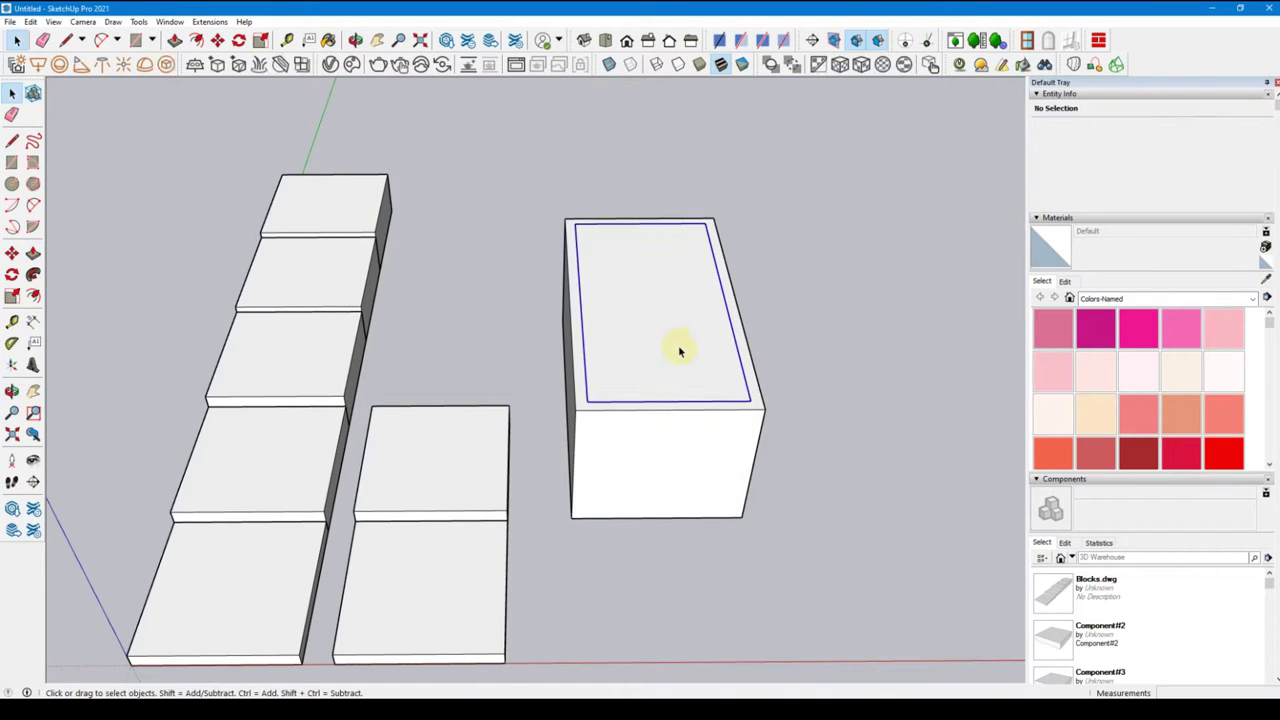
pyautogui.click(680, 350)
pyautogui.doubleClick(692, 418)
pyautogui.click(683, 396)
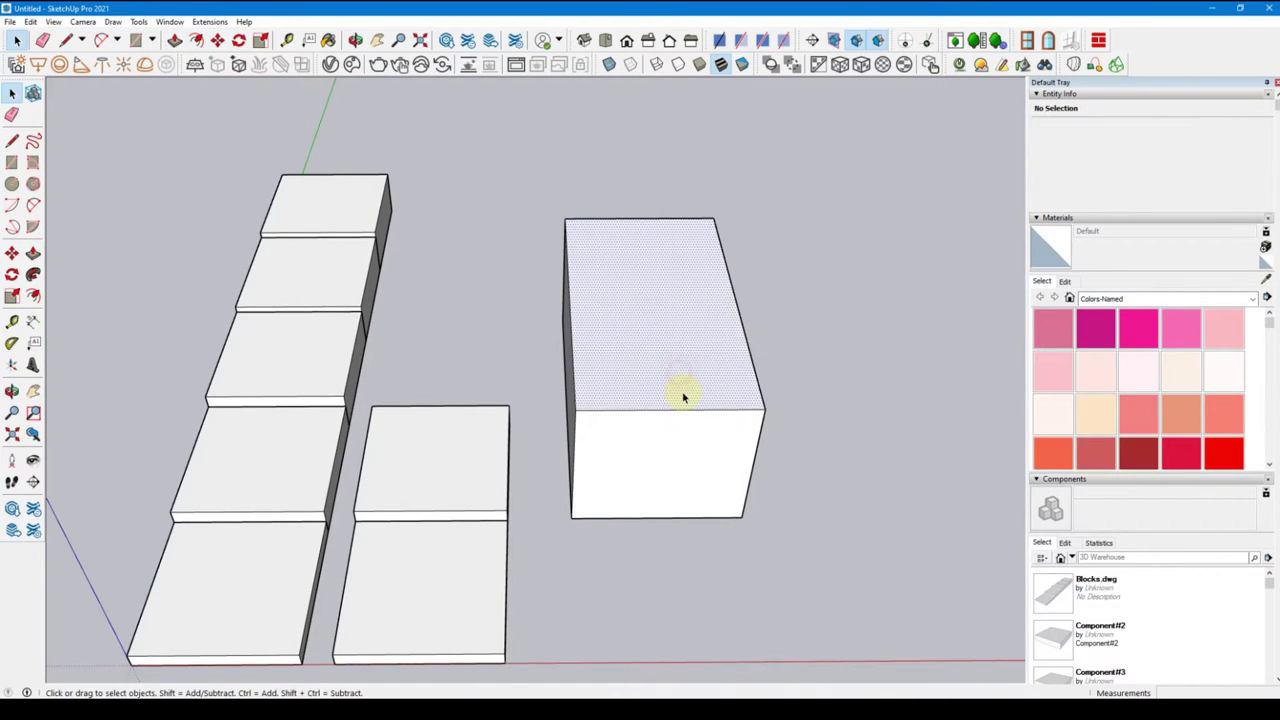
pyautogui.hotkey('ctrl', 'z')
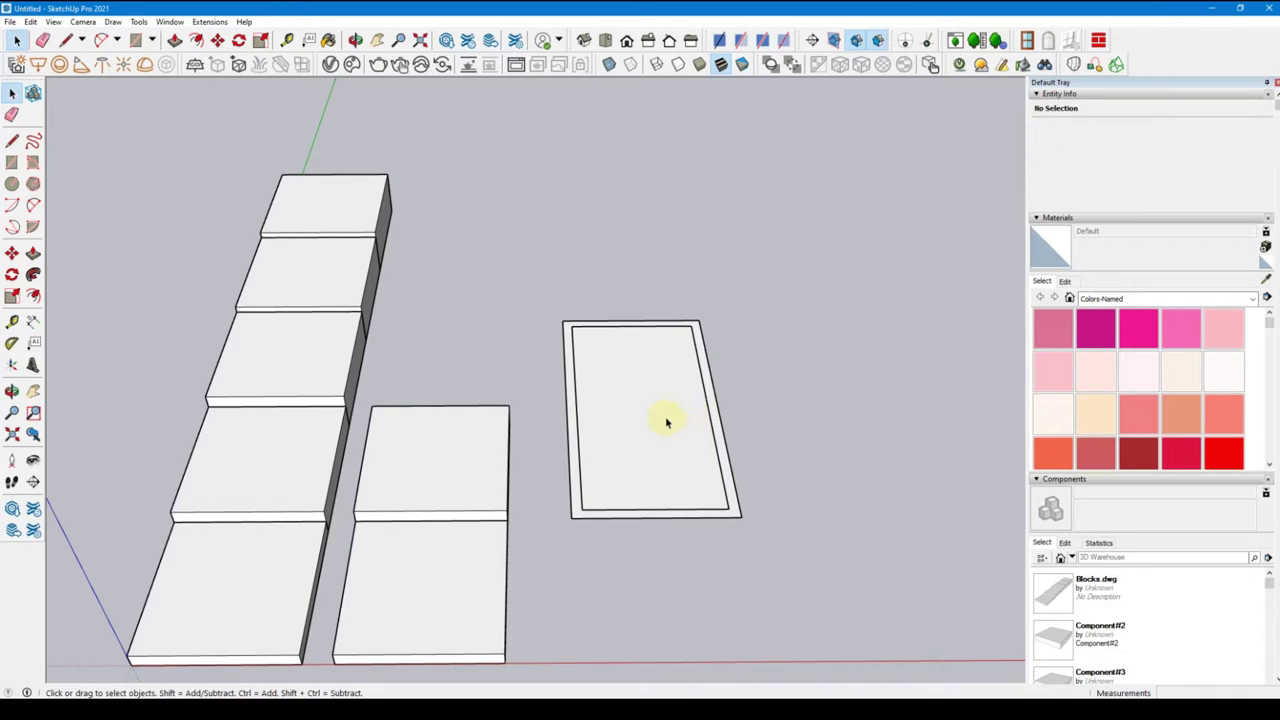
pyautogui.hotkey('ctrl', 'z')
pyautogui.press('Escape')
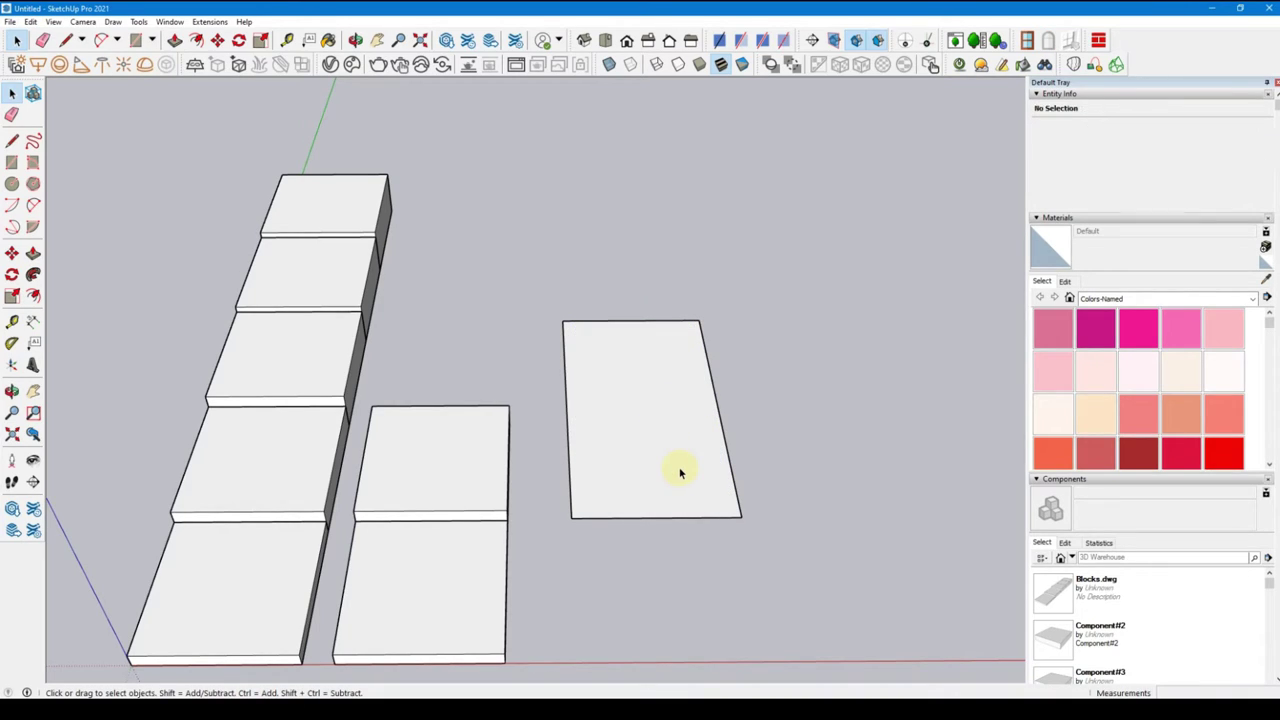
pyautogui.hotkey('ctrl', 'y')
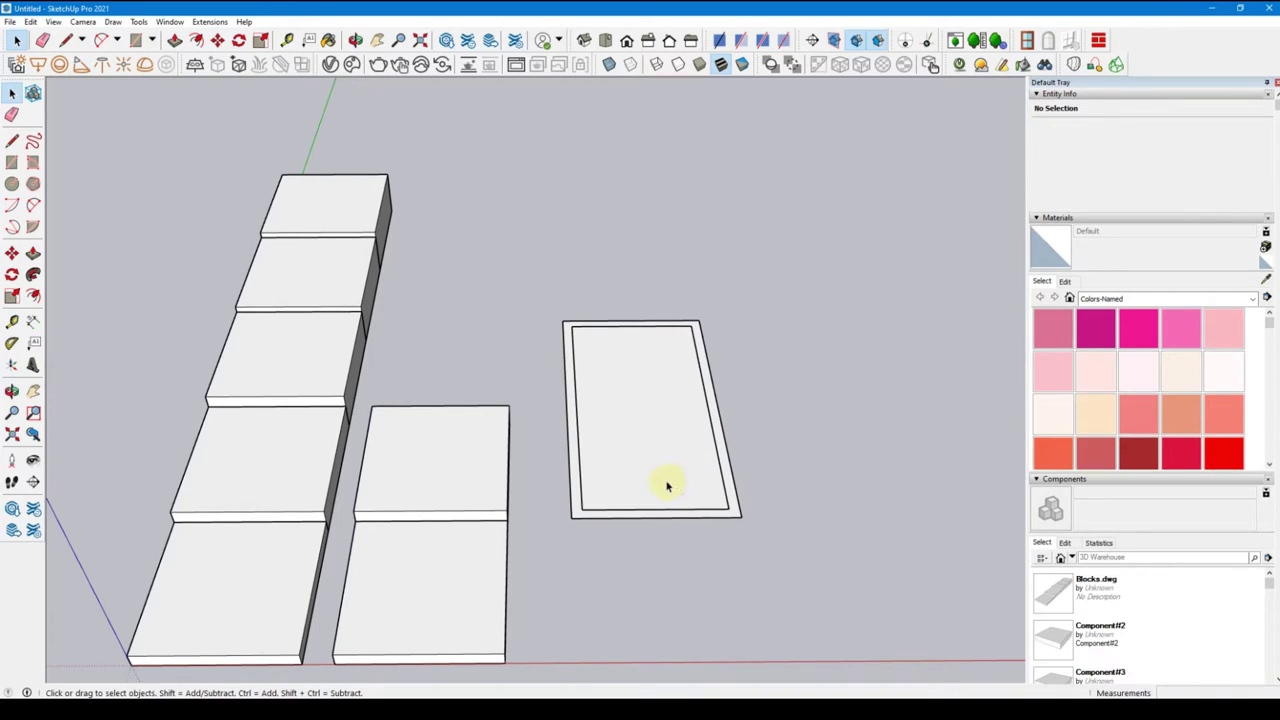
pyautogui.doubleClick(646, 451)
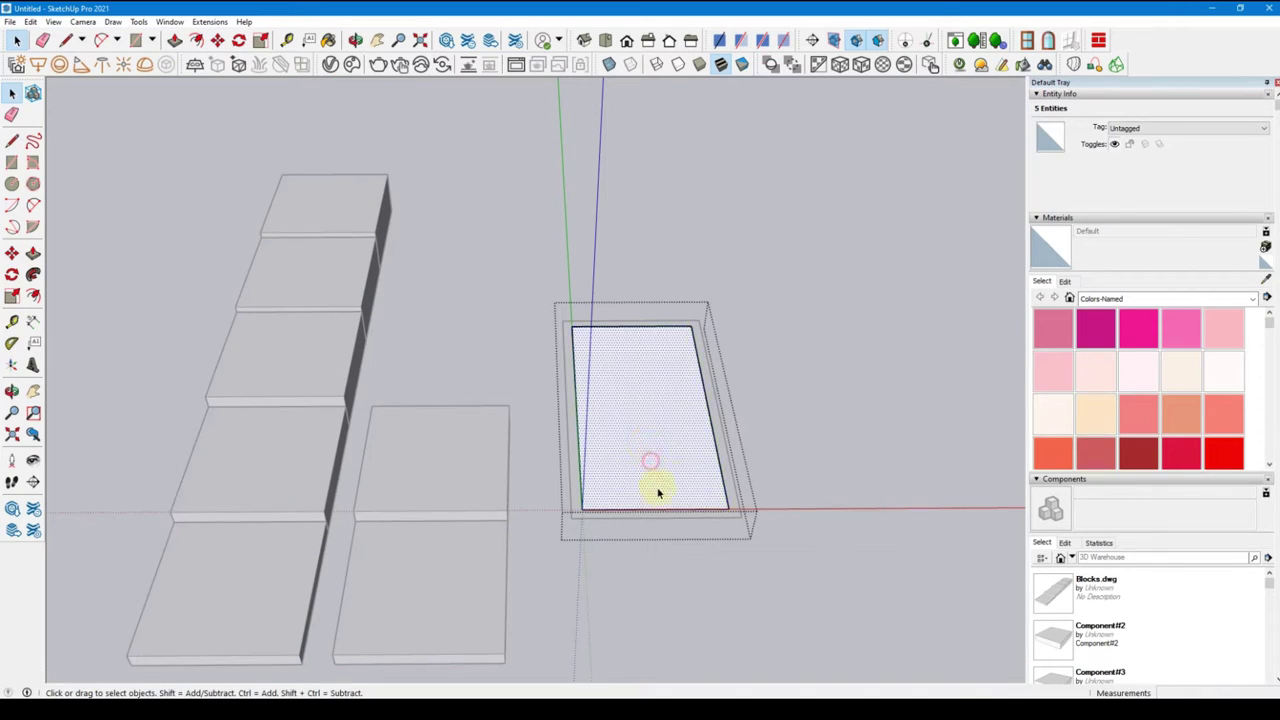
# Exit the slab group and clear the selection
pyautogui.press('Escape')
pyautogui.click(651, 469)
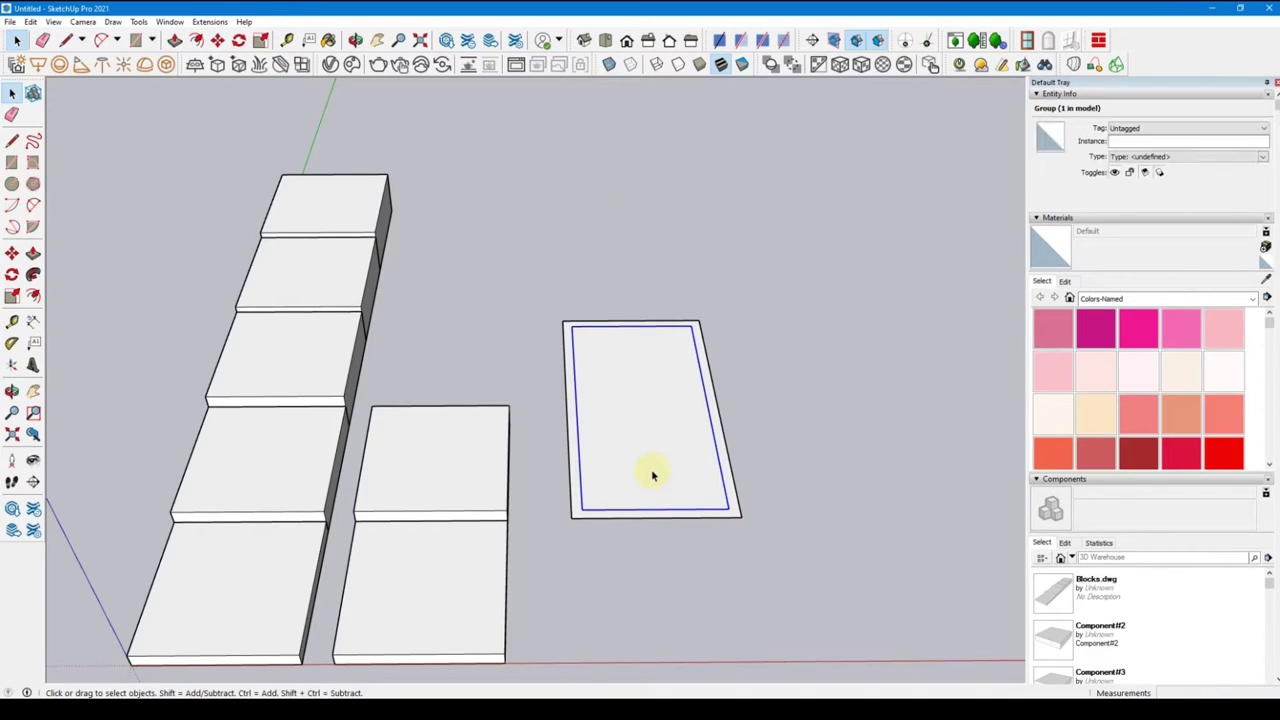
pyautogui.press('Escape')
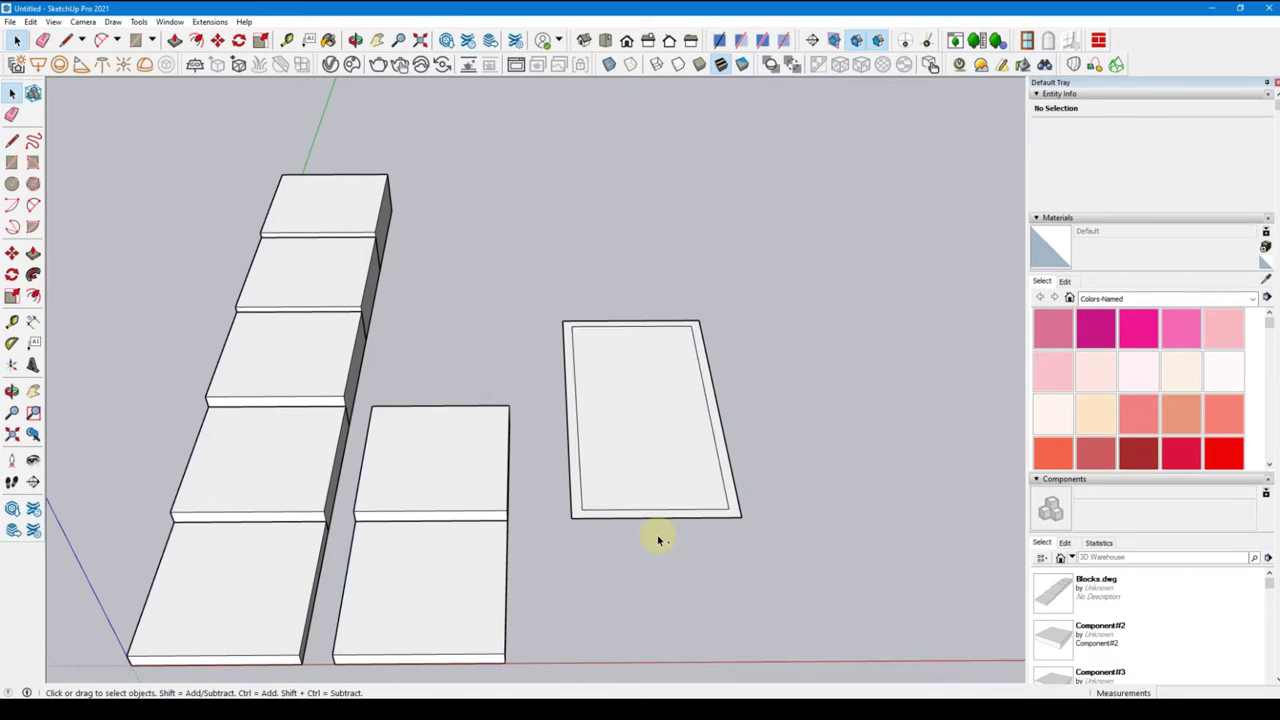
# Delete the inner face and reverse the remaining border ring so it faces up
pyautogui.click(650, 457)
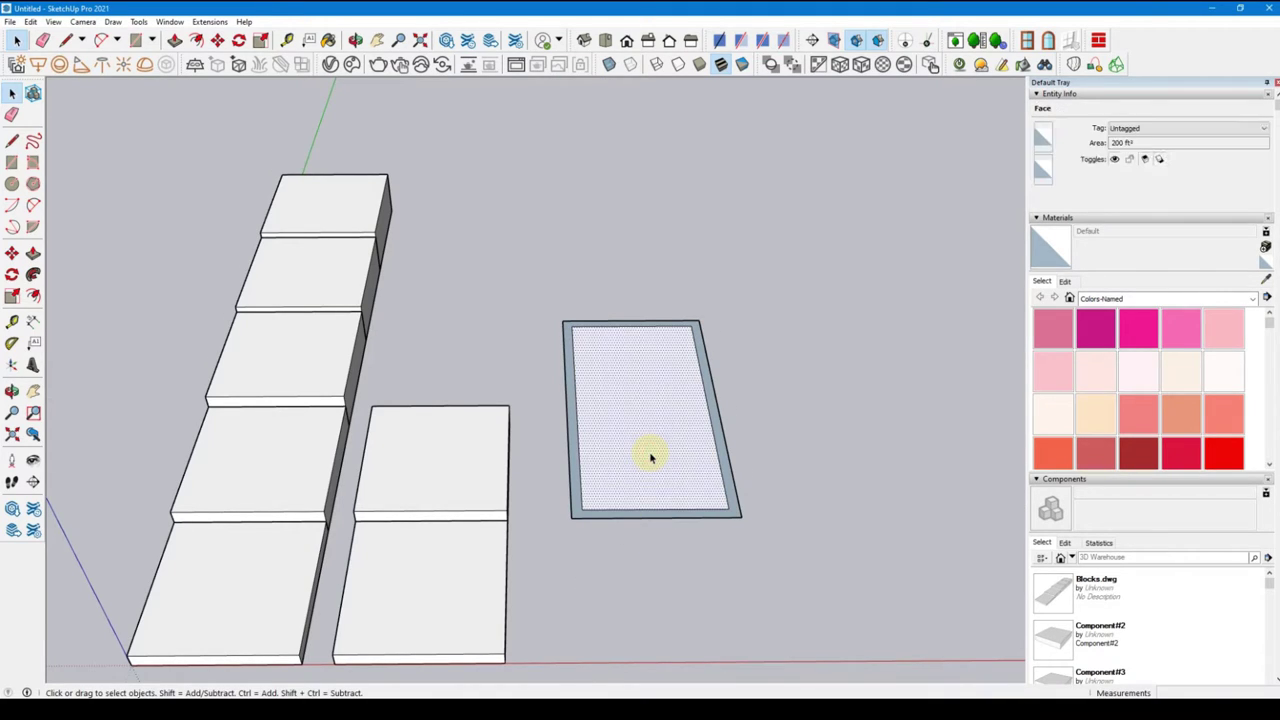
pyautogui.press('Delete')
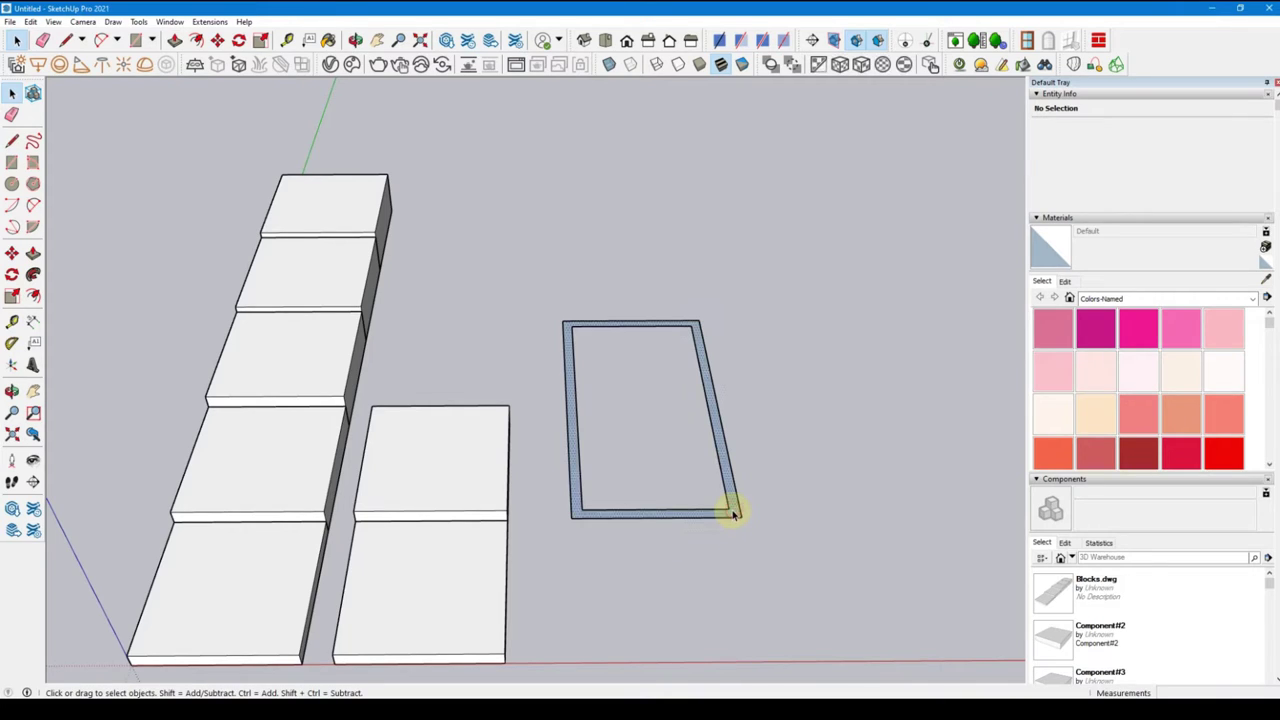
pyautogui.rightClick(731, 512)
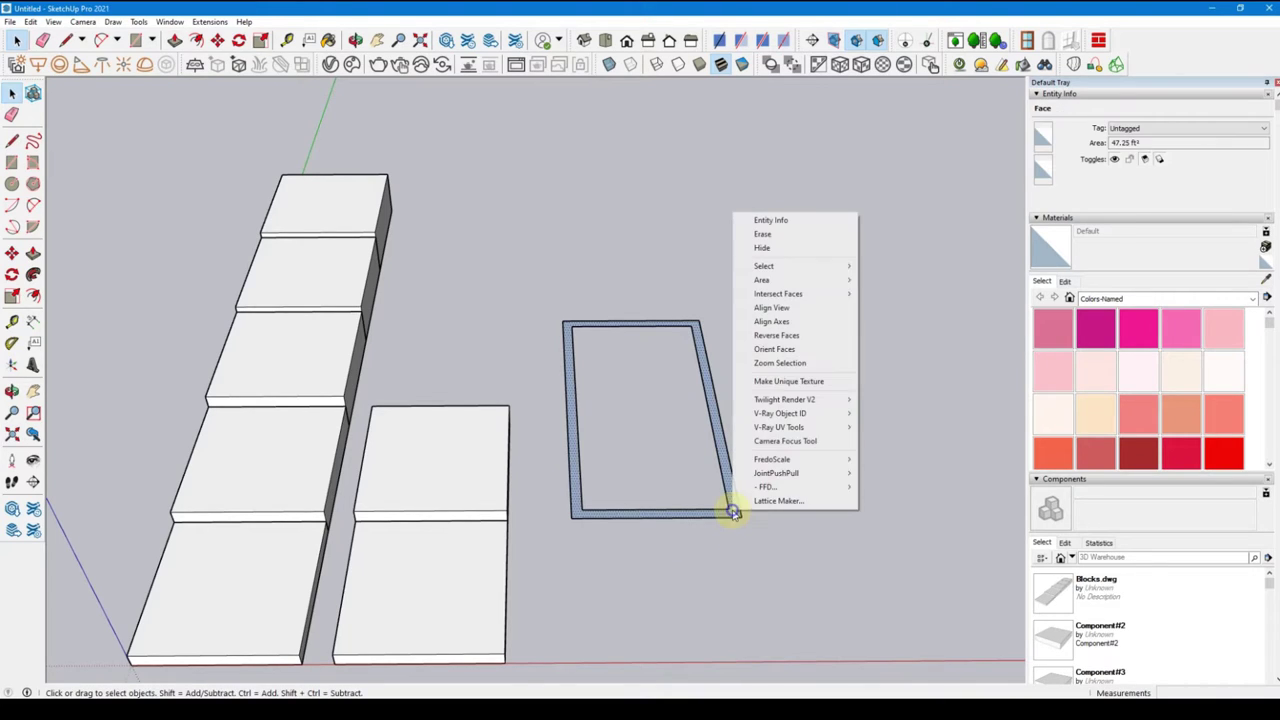
pyautogui.click(808, 336)
# Push/Pull the border ring up 10' into hollow box walls and view it from above
pyautogui.press('p')
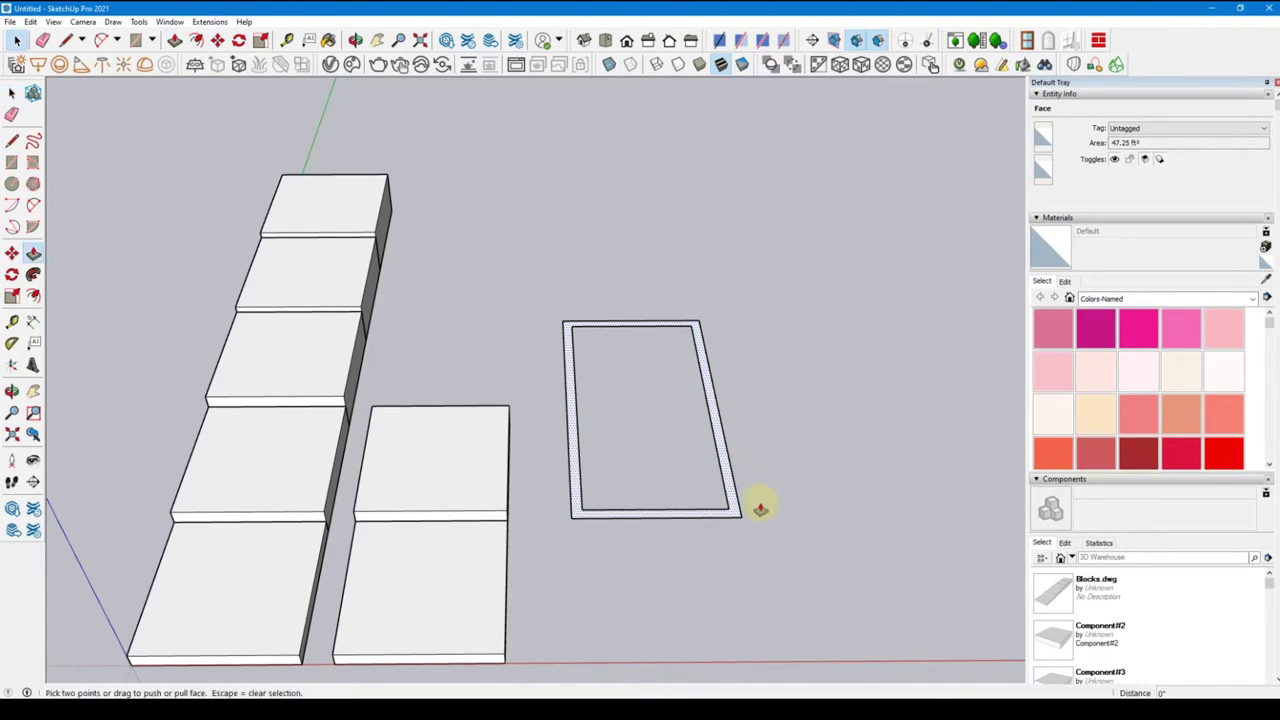
pyautogui.moveTo(733, 514); pyautogui.dragTo(765, 384)
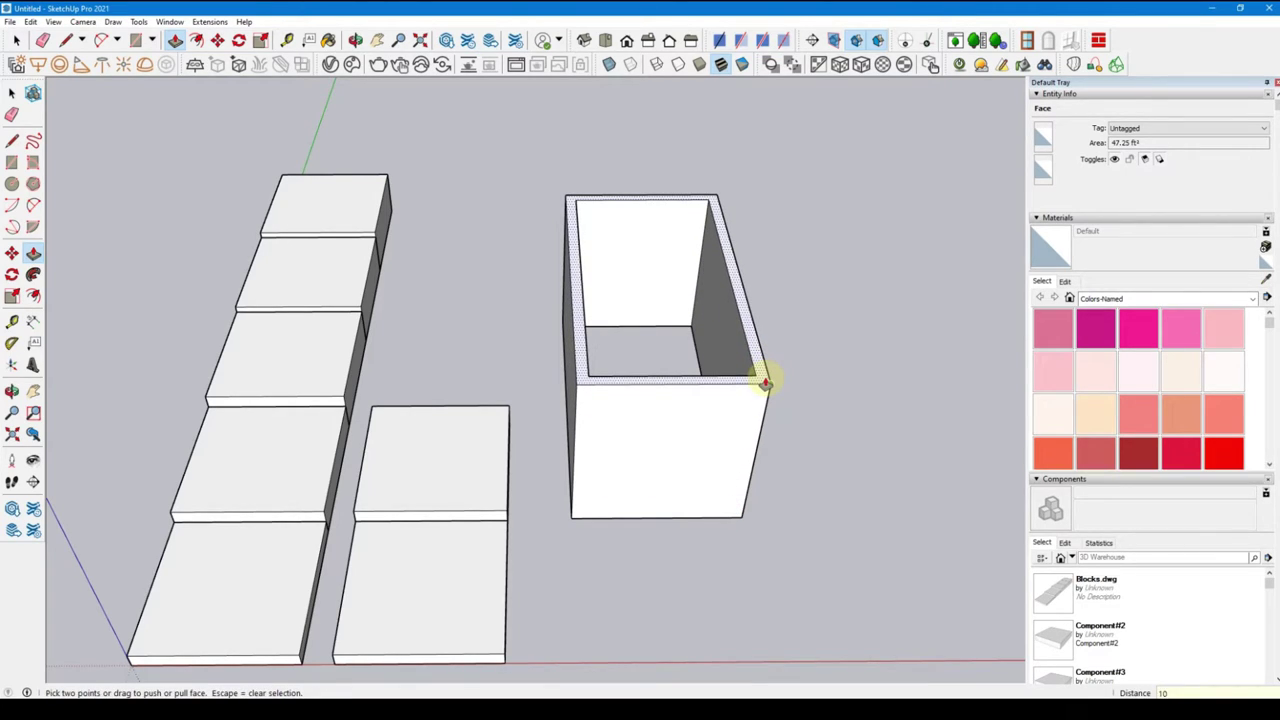
pyautogui.click(765, 384)
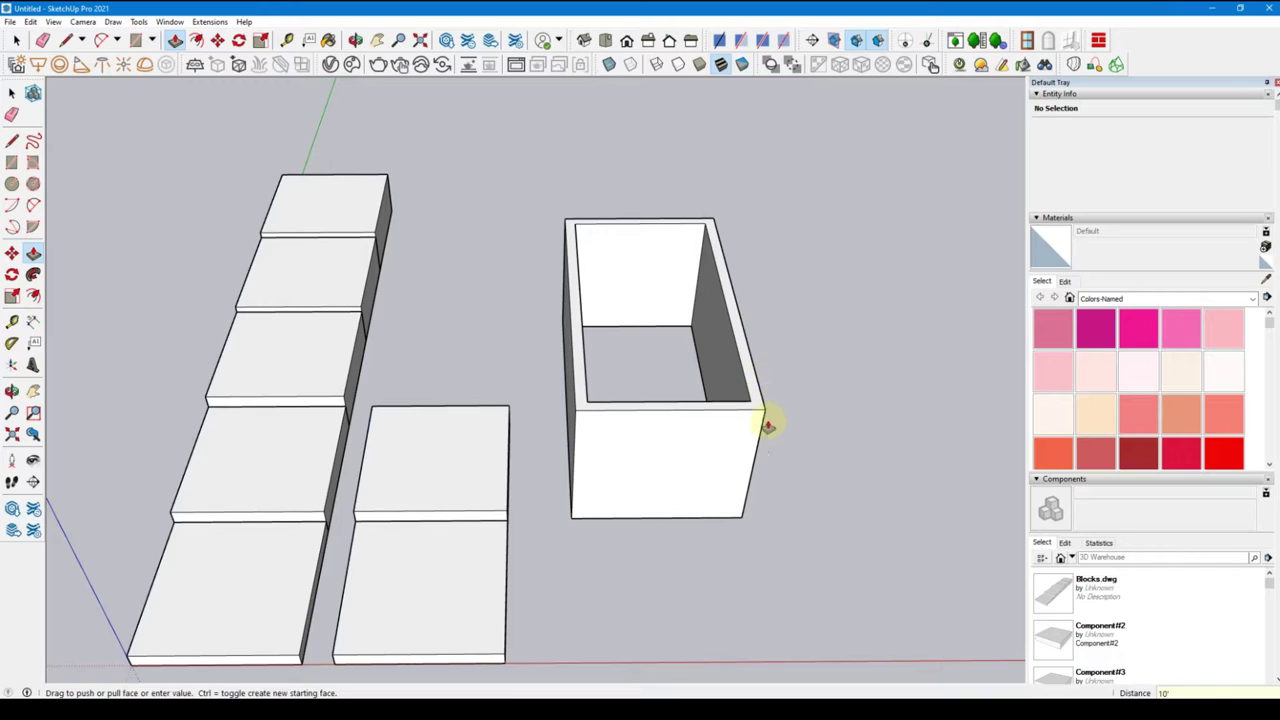
pyautogui.moveTo(566, 531); pyautogui.dragTo(702, 451, button='middle')
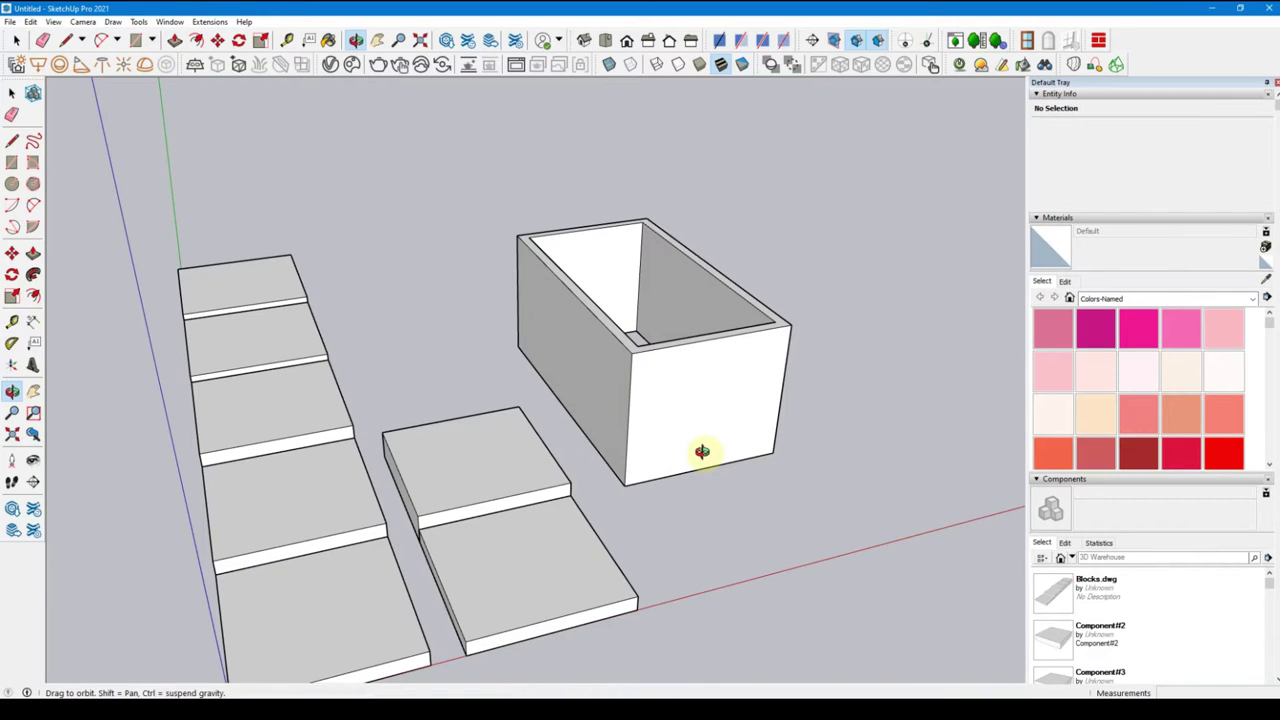
# Draw a rectangle at the box's corner and orbit to look underneath
pyautogui.press('r')
pyautogui.click(518, 345)
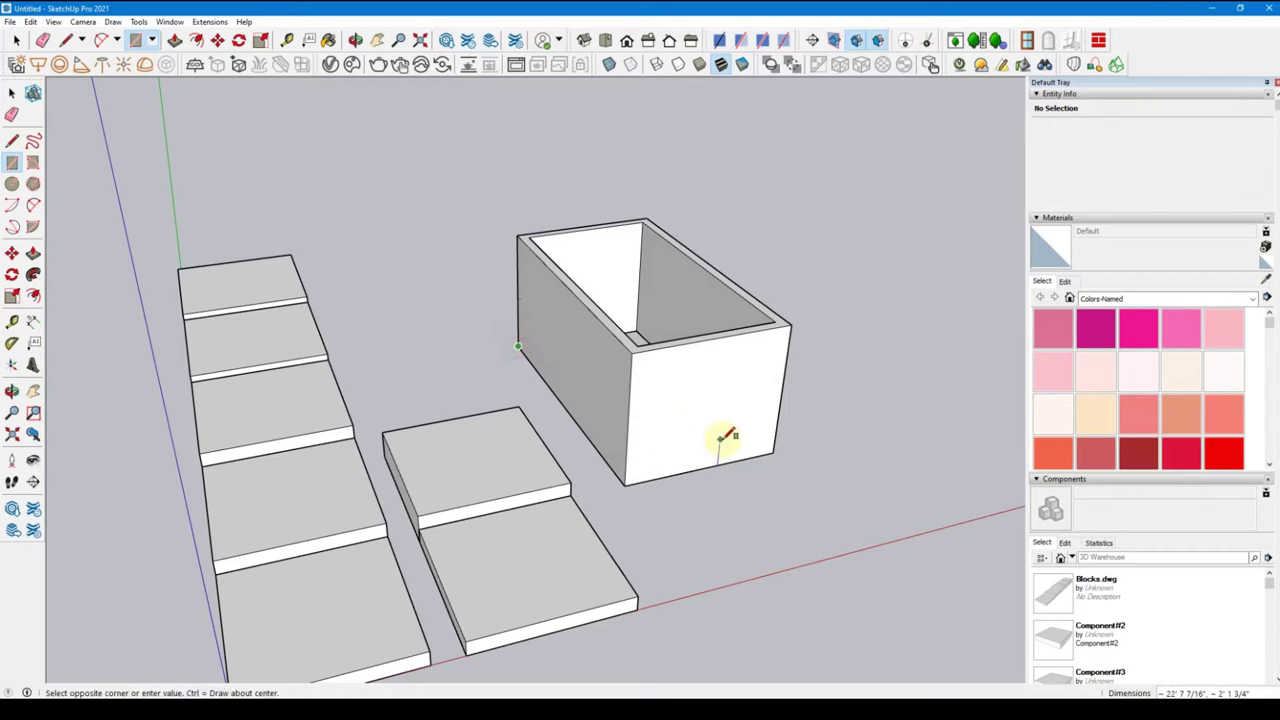
pyautogui.click(775, 450)
pyautogui.moveTo(766, 485)
pyautogui.mouseDown(button='middle')
pyautogui.moveTo(734, 428)
pyautogui.moveTo(723, 237)
pyautogui.mouseUp(button='middle')
pyautogui.moveTo(722, 410)
pyautogui.mouseDown(button='middle')
pyautogui.moveTo(700, 366)
pyautogui.moveTo(729, 303)
pyautogui.mouseUp(button='middle')
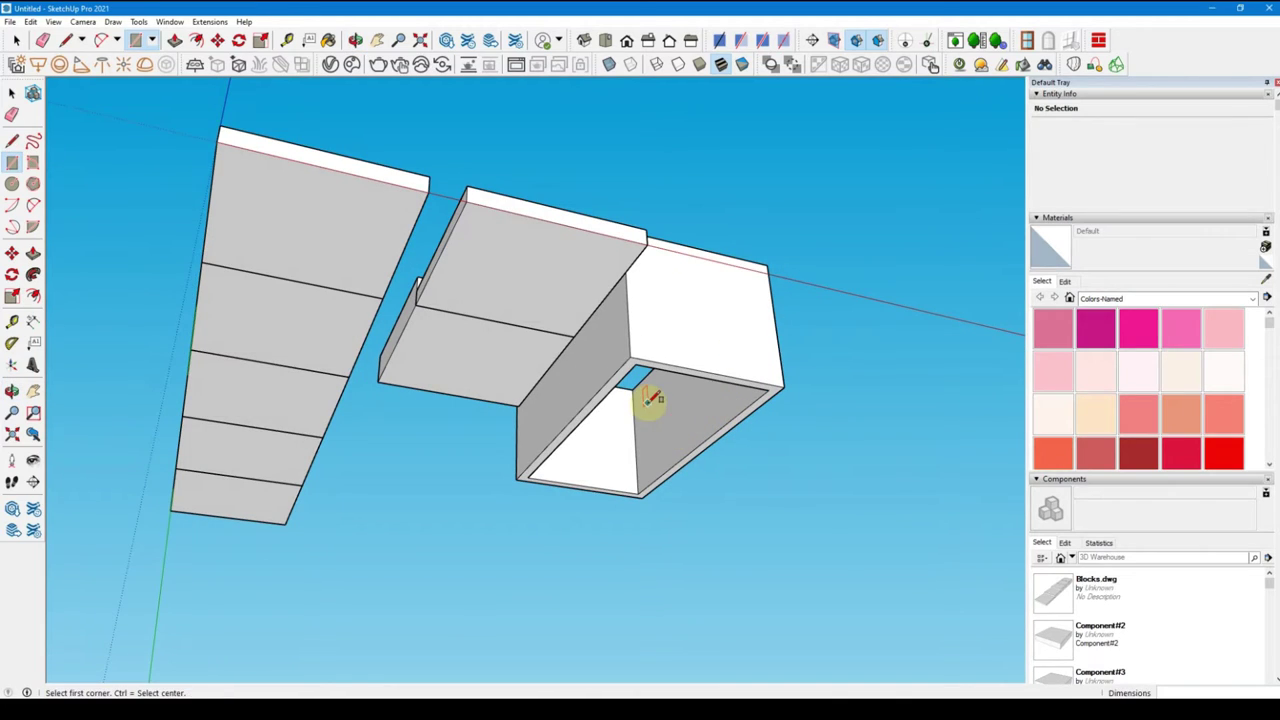
# Try extruding the box's bottom face and start another rectangle at its bottom corner
pyautogui.press('p')
pyautogui.click(620, 381)
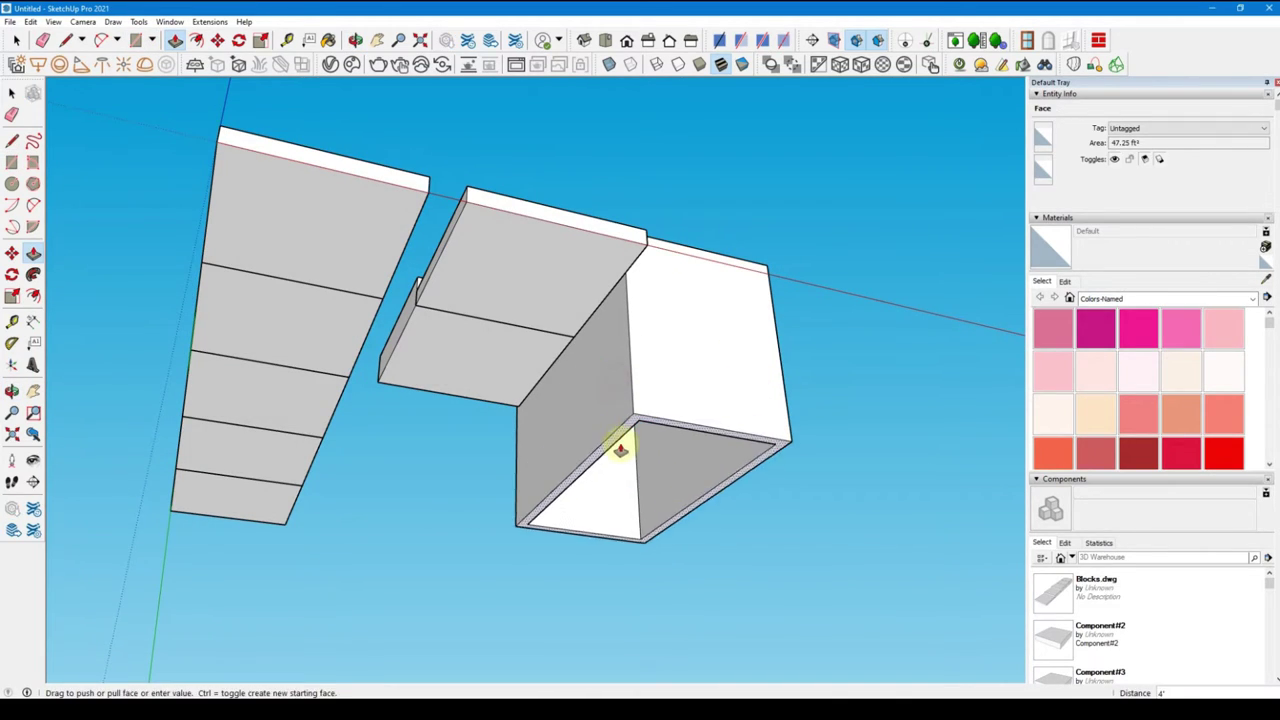
pyautogui.click(622, 465)
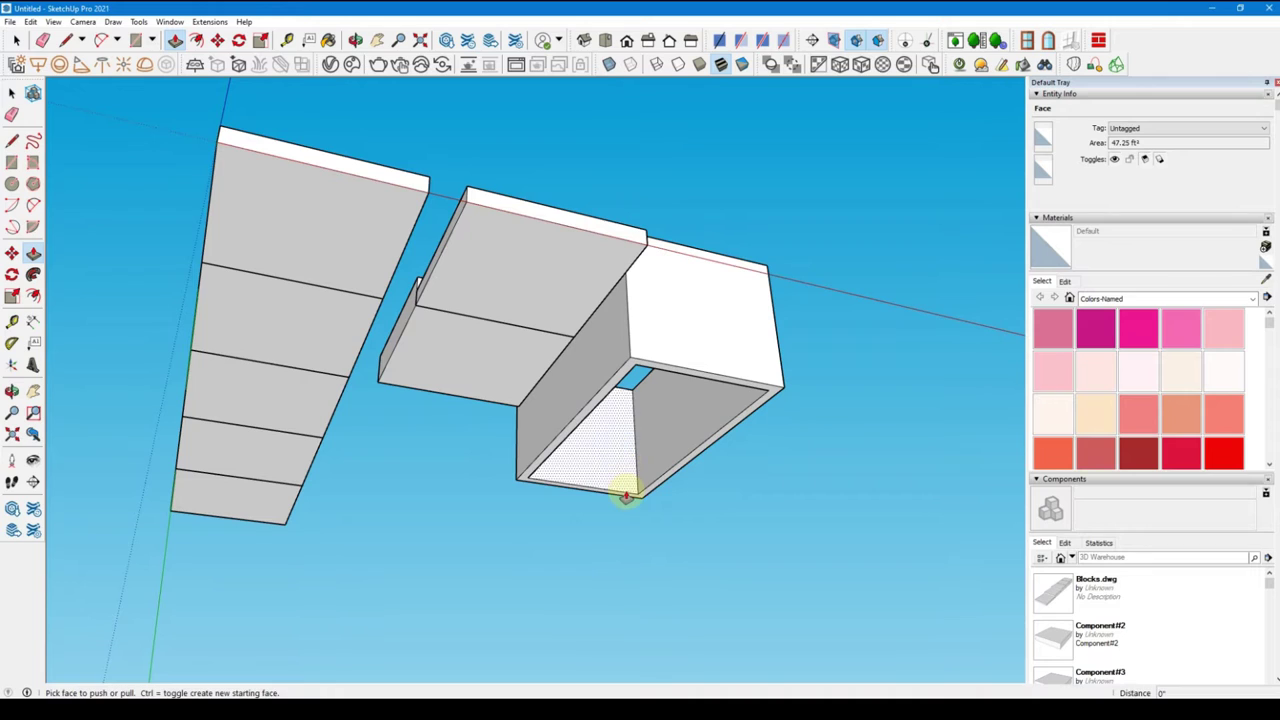
pyautogui.press('r')
pyautogui.click(516, 478)
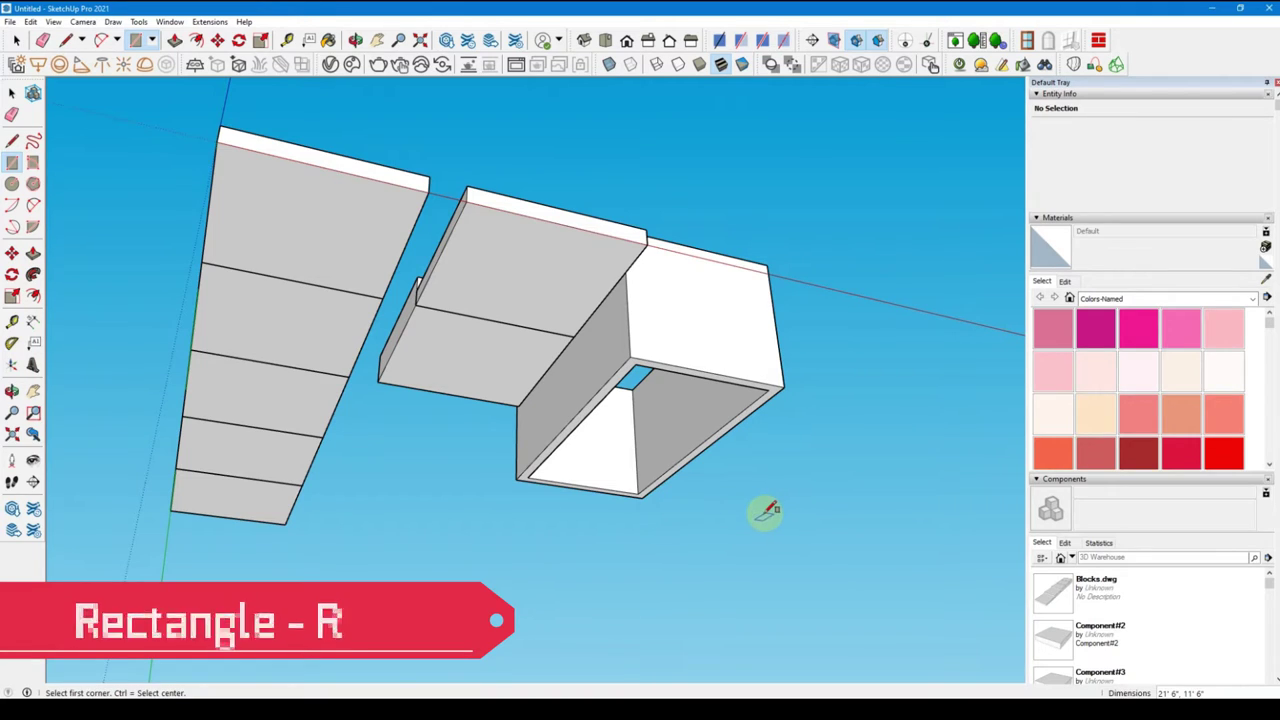
pyautogui.press('space')
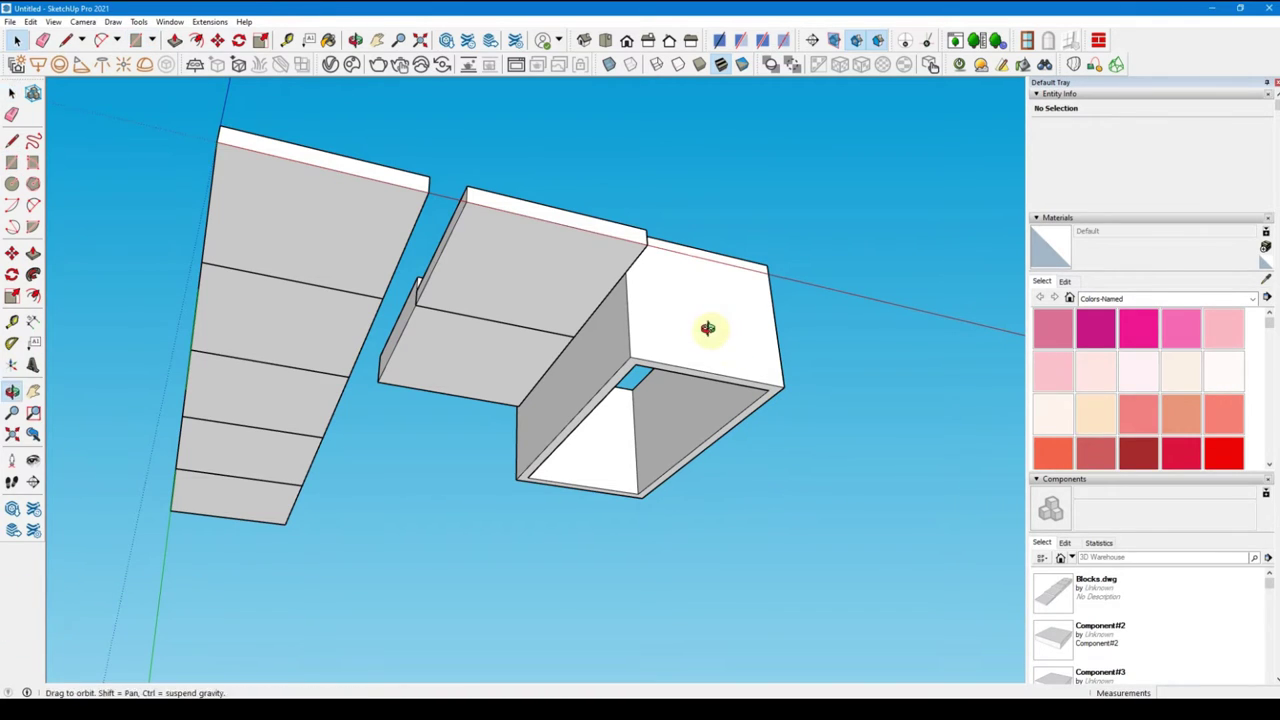
# Select the entire hollow box and make it one group of 472.5 ft³
pyautogui.moveTo(700, 323); pyautogui.dragTo(650, 362, button='middle')
pyautogui.tripleClick(651, 362)
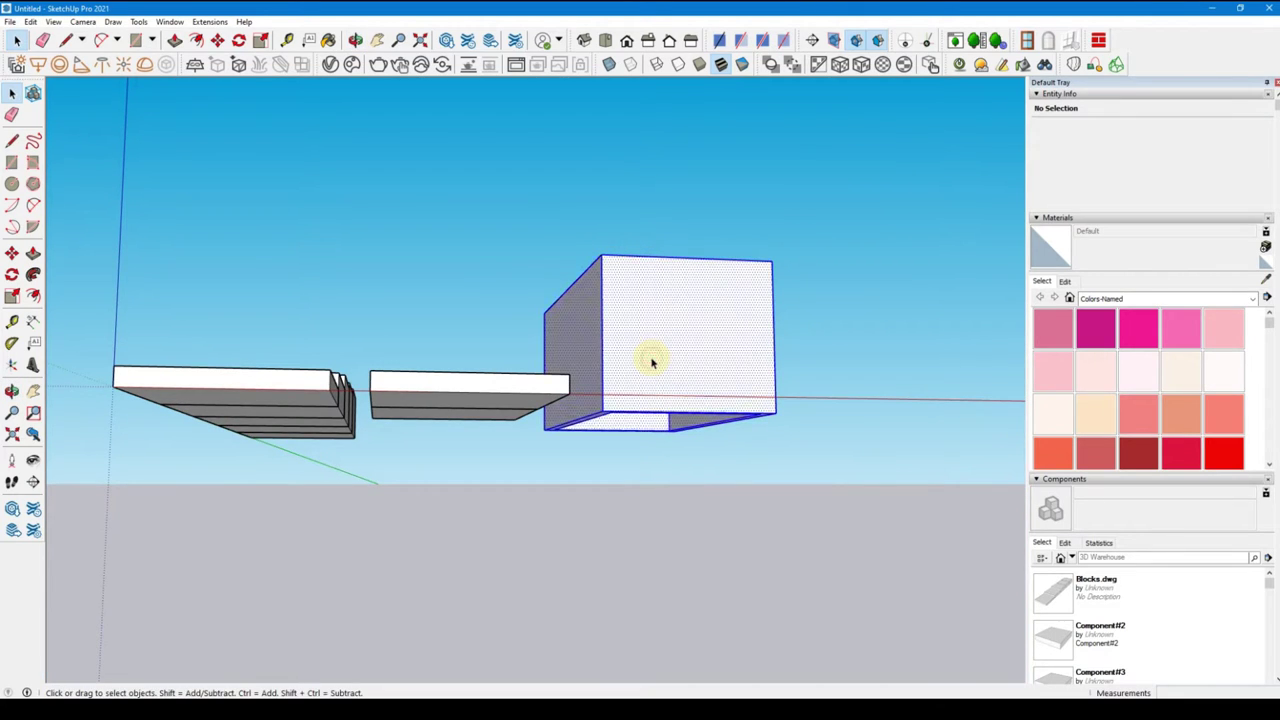
pyautogui.moveTo(630, 455)
pyautogui.mouseDown(button='middle')
pyautogui.moveTo(714, 277)
pyautogui.moveTo(763, 420)
pyautogui.moveTo(514, 666)
pyautogui.moveTo(388, 629)
pyautogui.moveTo(580, 589)
pyautogui.moveTo(640, 474)
pyautogui.moveTo(618, 596)
pyautogui.mouseUp(button='middle')
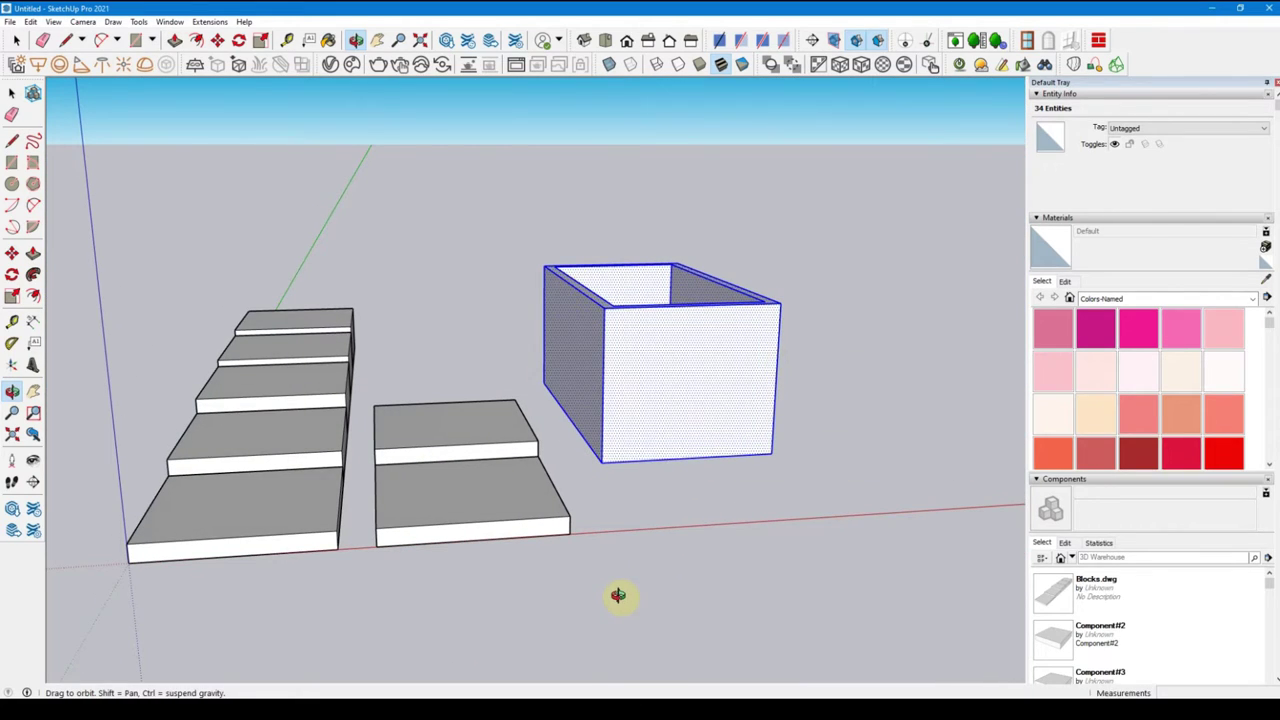
pyautogui.rightClick(662, 400)
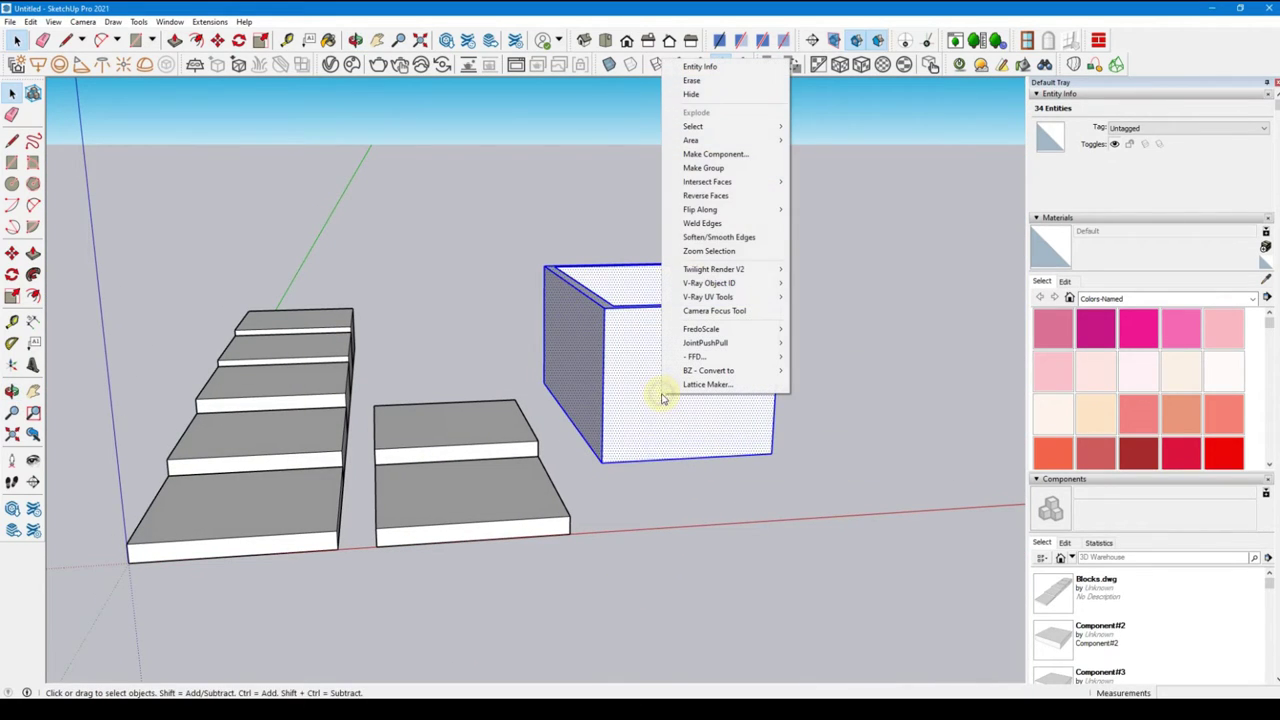
pyautogui.click(700, 166)
pyautogui.click(714, 480)
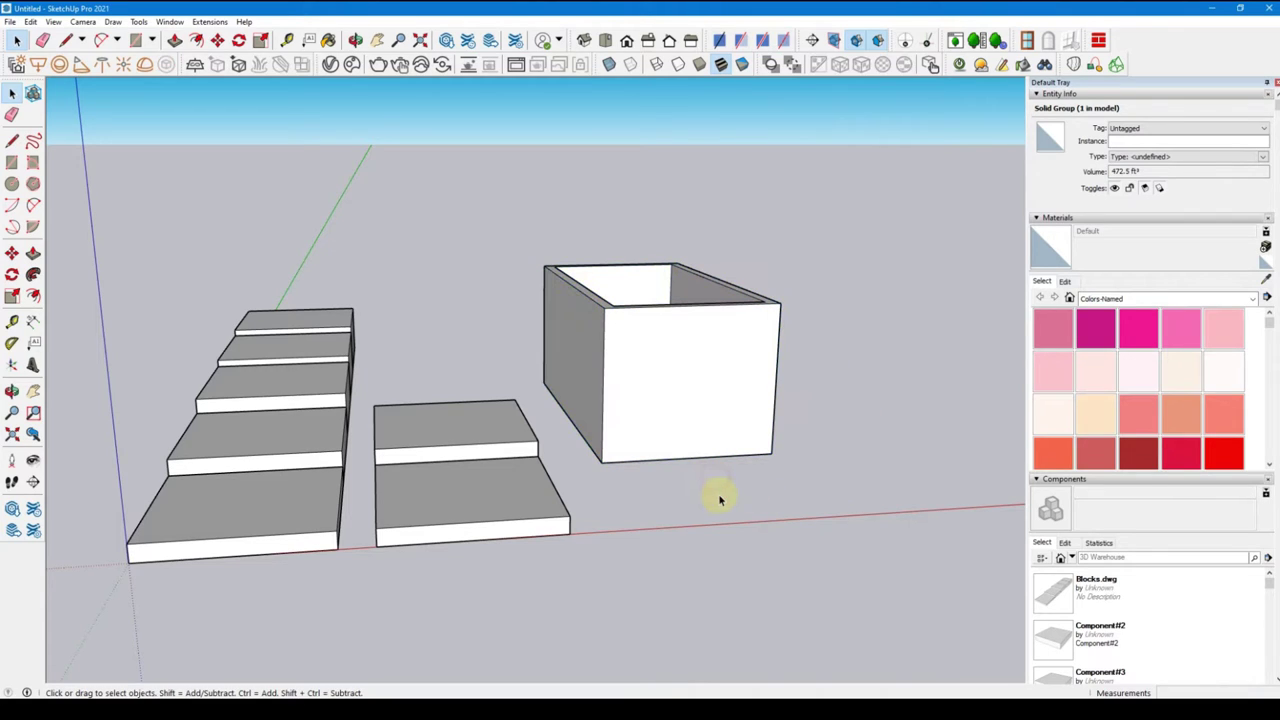
pyautogui.moveTo(443, 591); pyautogui.dragTo(623, 333, button='middle')
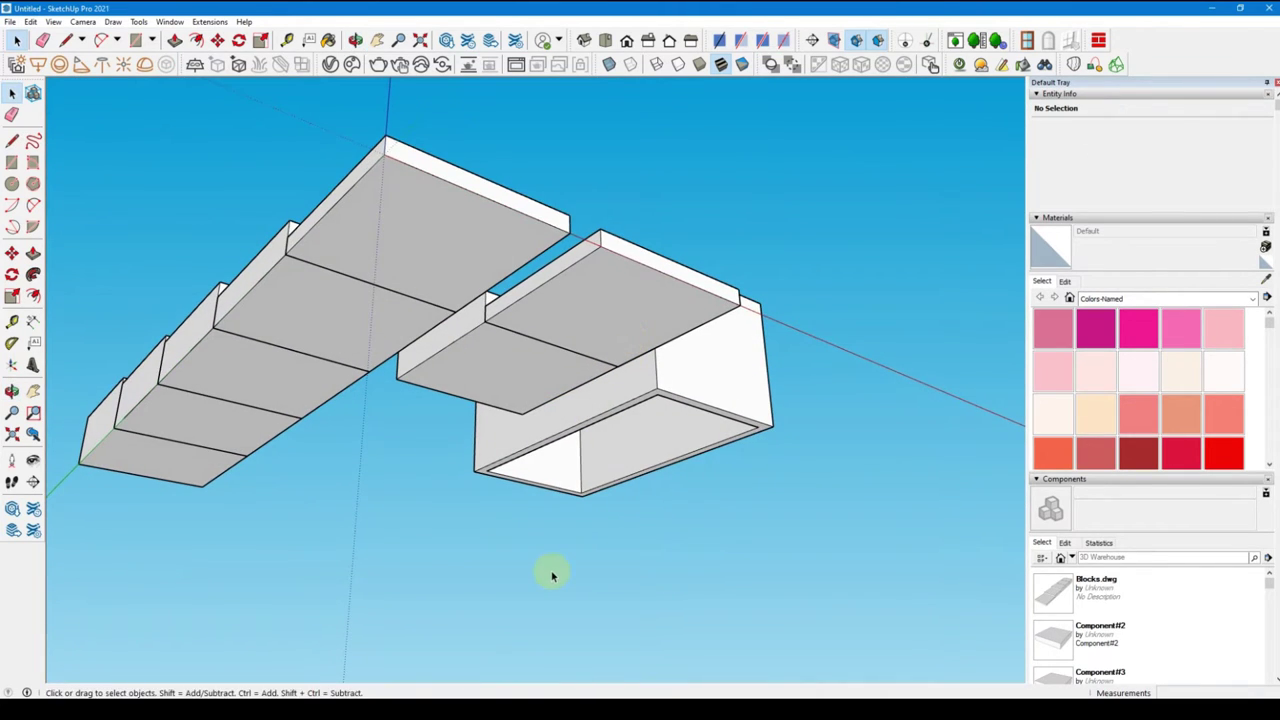
# Draw a rectangle across the box bottom to close its underside
pyautogui.press('r')
pyautogui.click(474, 470)
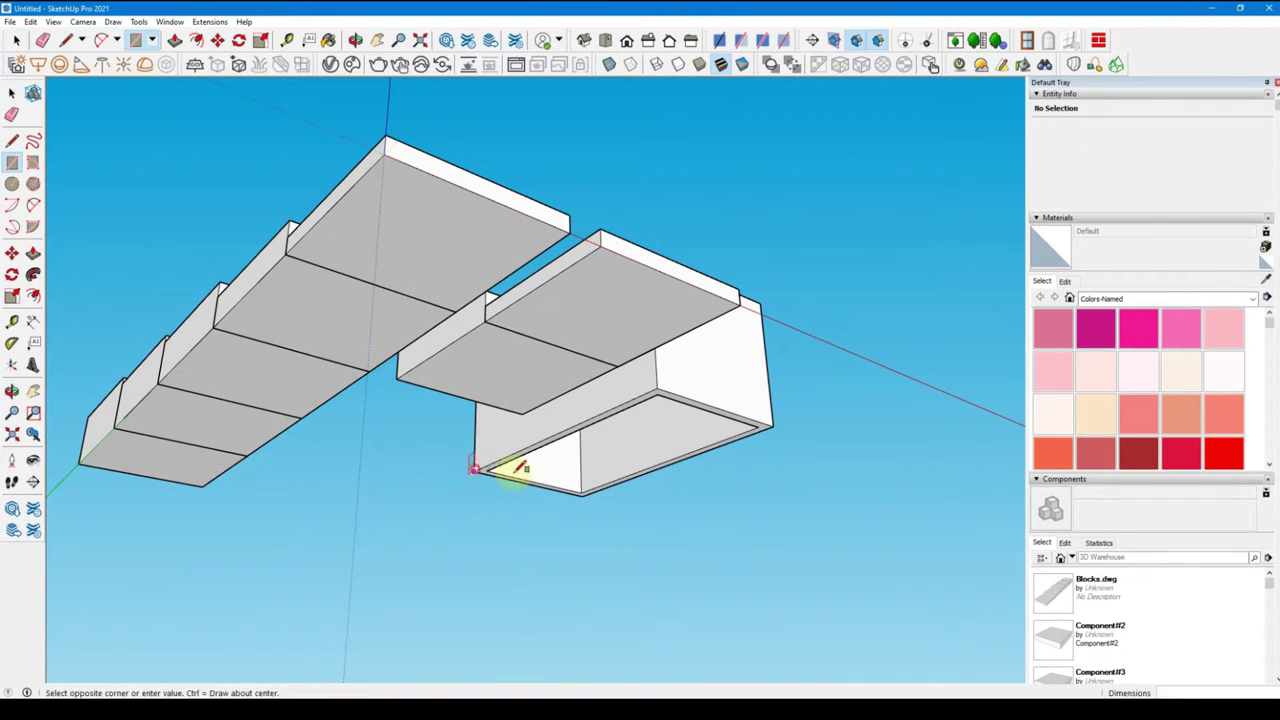
pyautogui.click(777, 423)
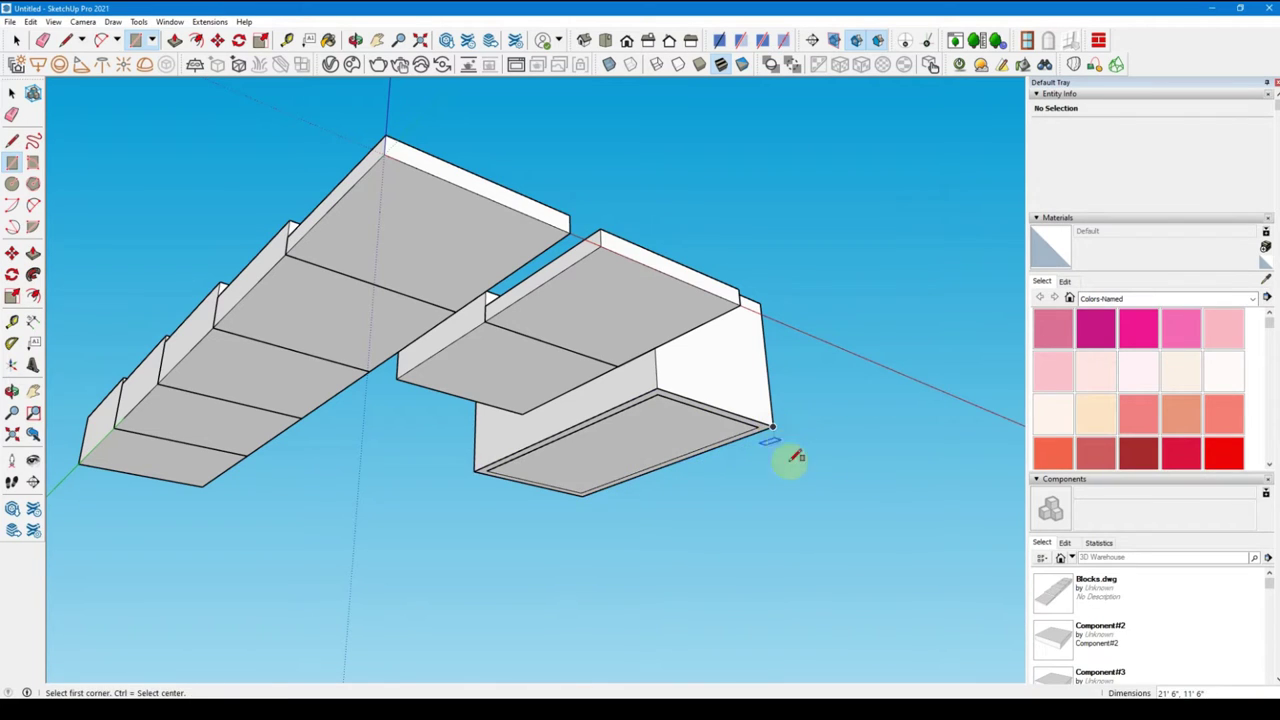
pyautogui.scroll(3, 656, 462)
pyautogui.scroll(3, 646, 443)
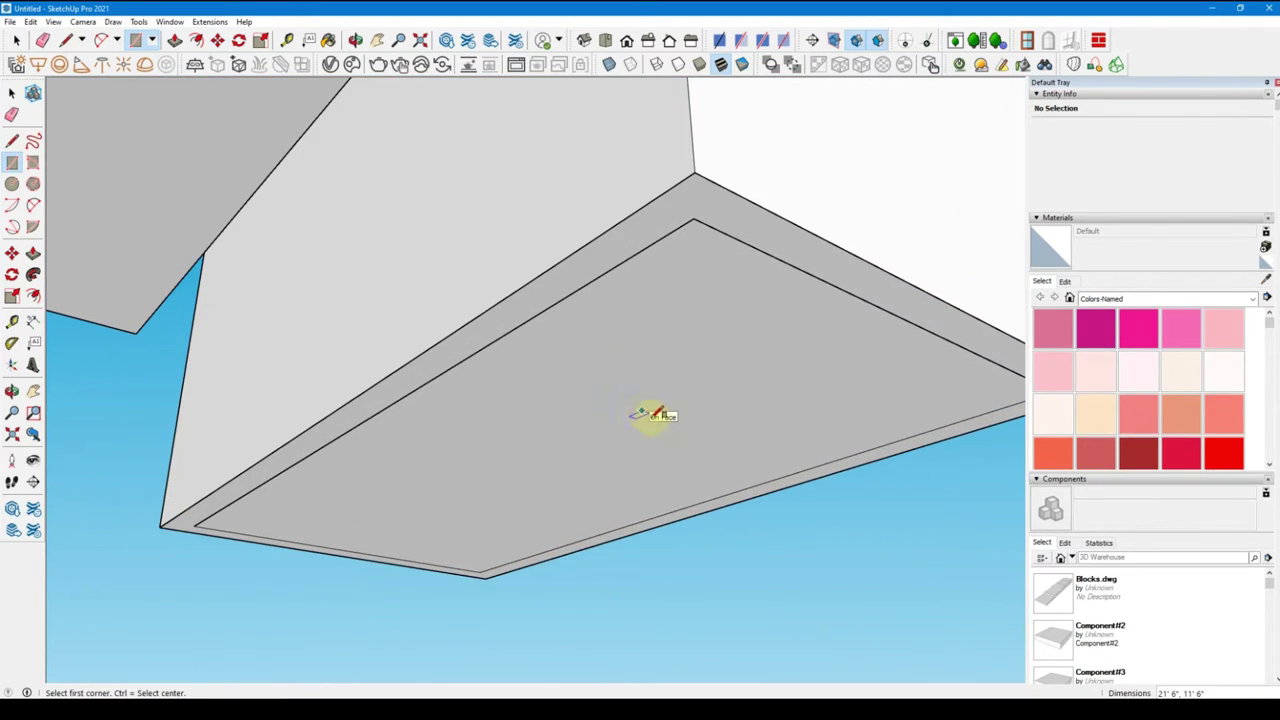
# Push the bottom face down into a 2' base slab and adjust its narrow side face
pyautogui.press('p')
pyautogui.moveTo(652, 340); pyautogui.dragTo(669, 423)
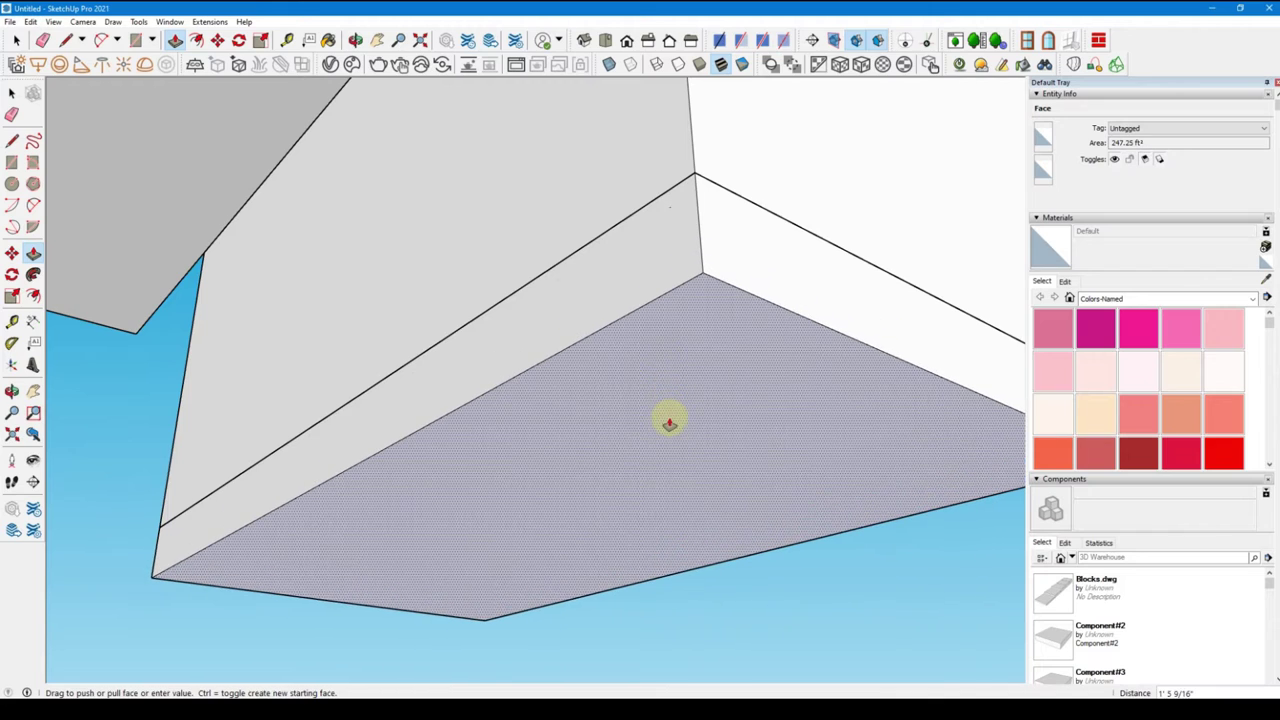
pyautogui.click(669, 423)
pyautogui.scroll(-3, 669, 423)
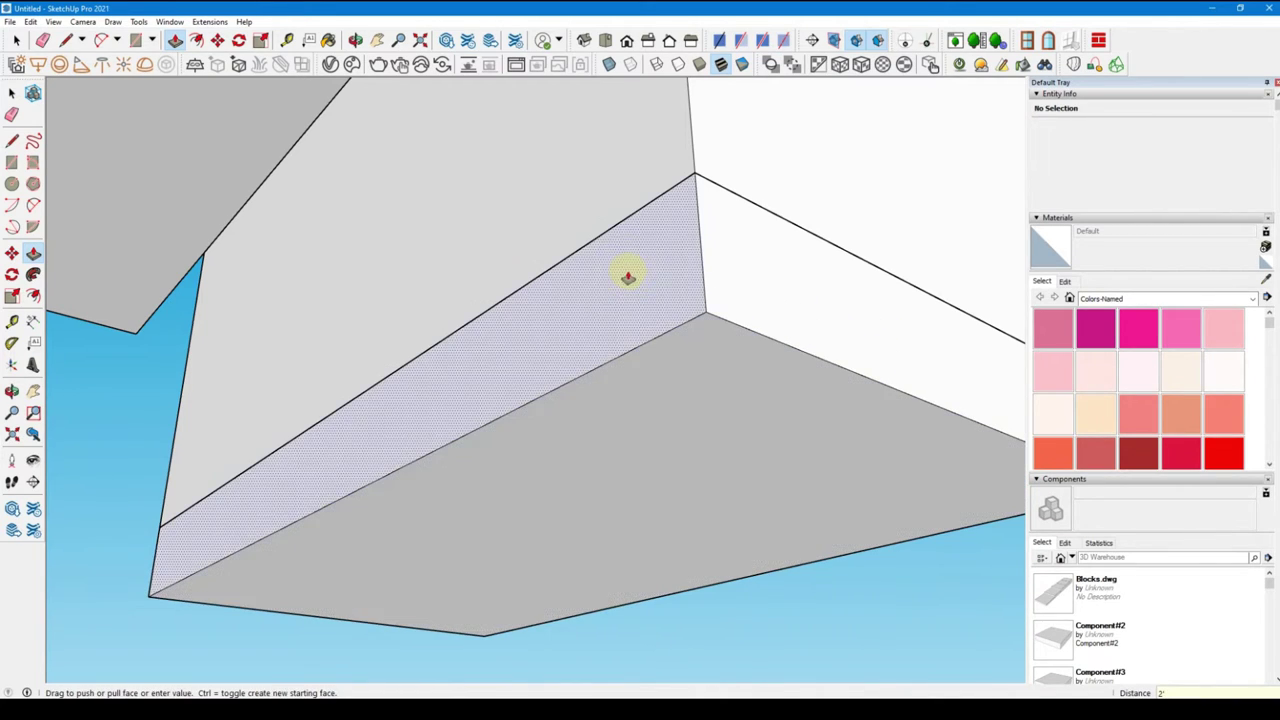
pyautogui.moveTo(626, 274)
pyautogui.mouseDown(button='middle')
pyautogui.moveTo(731, 380)
pyautogui.moveTo(609, 367)
pyautogui.moveTo(677, 417)
pyautogui.moveTo(597, 563)
pyautogui.mouseUp(button='middle')
pyautogui.click(609, 367)
pyautogui.scroll(-3, 609, 367)
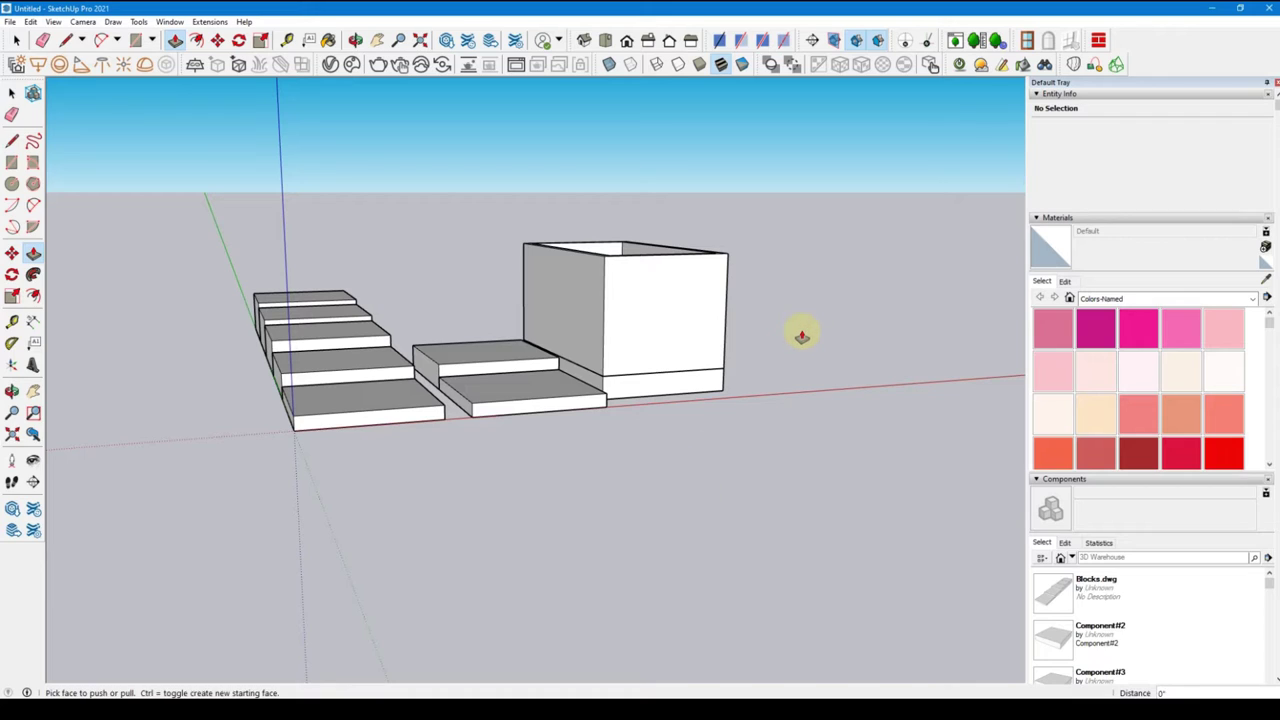
pyautogui.press('space')
pyautogui.moveTo(777, 274)
pyautogui.mouseDown(button='middle')
pyautogui.moveTo(706, 463)
pyautogui.moveTo(650, 385)
pyautogui.mouseUp(button='middle')
# Select the box's bottom strip faces and base face from several orbit angles
pyautogui.click(651, 434)
pyautogui.click(720, 509)
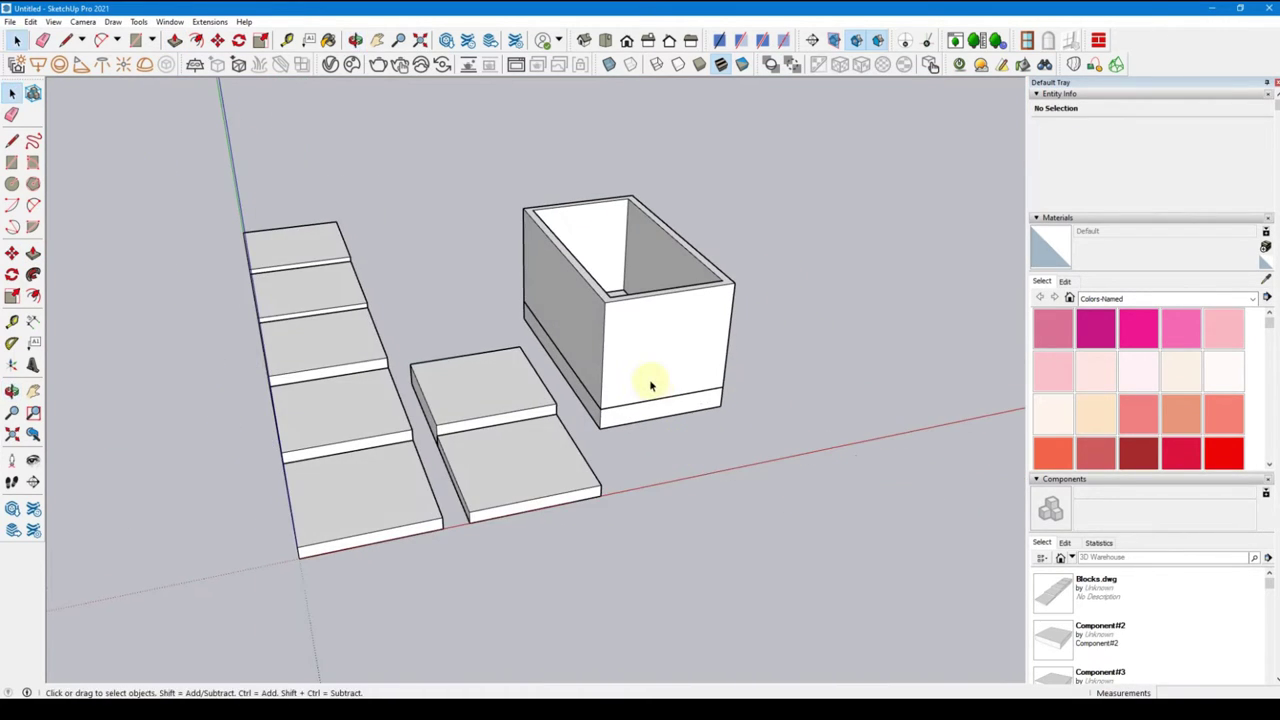
pyautogui.click(659, 410)
pyautogui.click(593, 420)
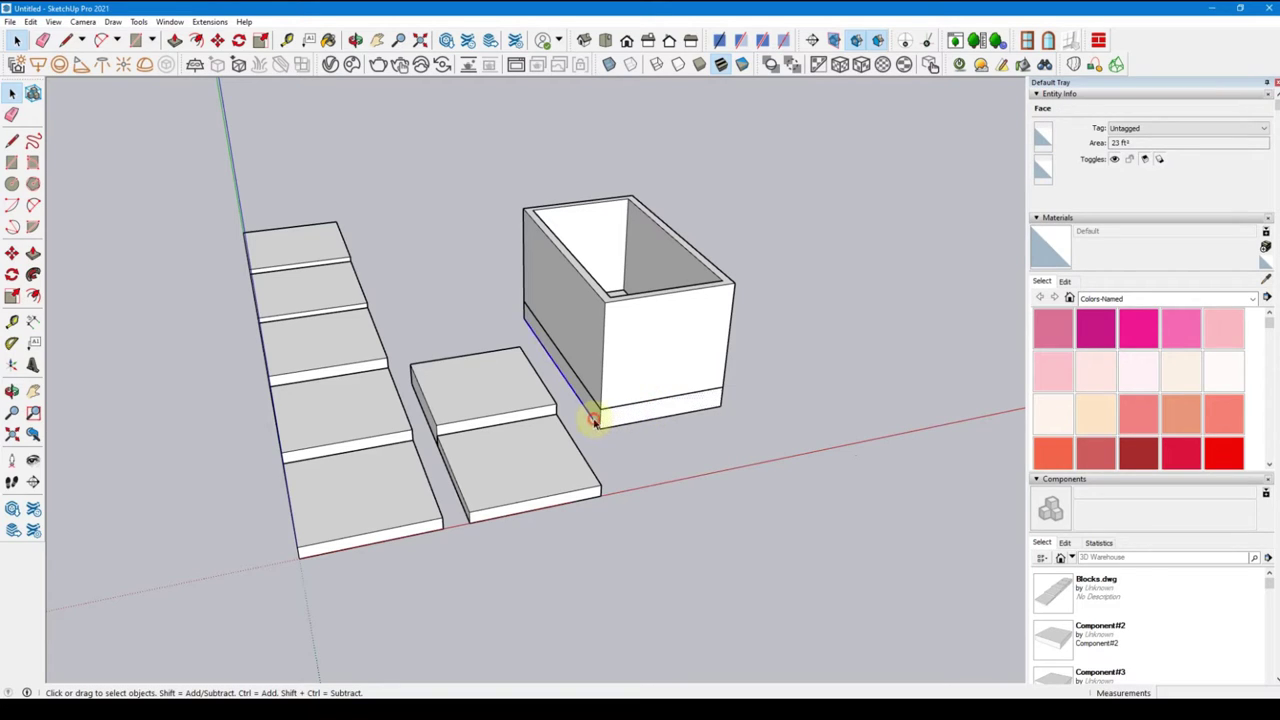
pyautogui.click(612, 422)
pyautogui.click(580, 400)
pyautogui.moveTo(900, 231)
pyautogui.mouseDown(button='middle')
pyautogui.moveTo(543, 369)
pyautogui.moveTo(423, 351)
pyautogui.mouseUp(button='middle')
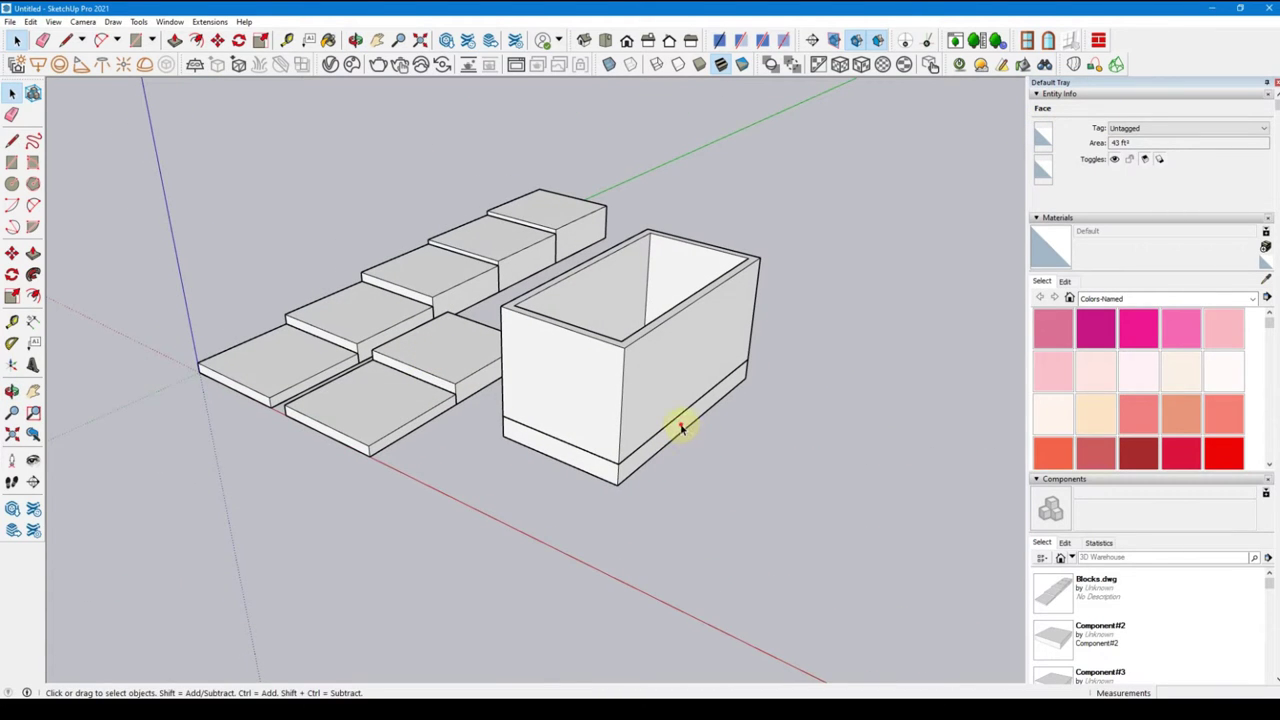
pyautogui.moveTo(851, 334)
pyautogui.mouseDown(button='middle')
pyautogui.moveTo(685, 362)
pyautogui.moveTo(708, 286)
pyautogui.mouseUp(button='middle')
pyautogui.click(651, 357)
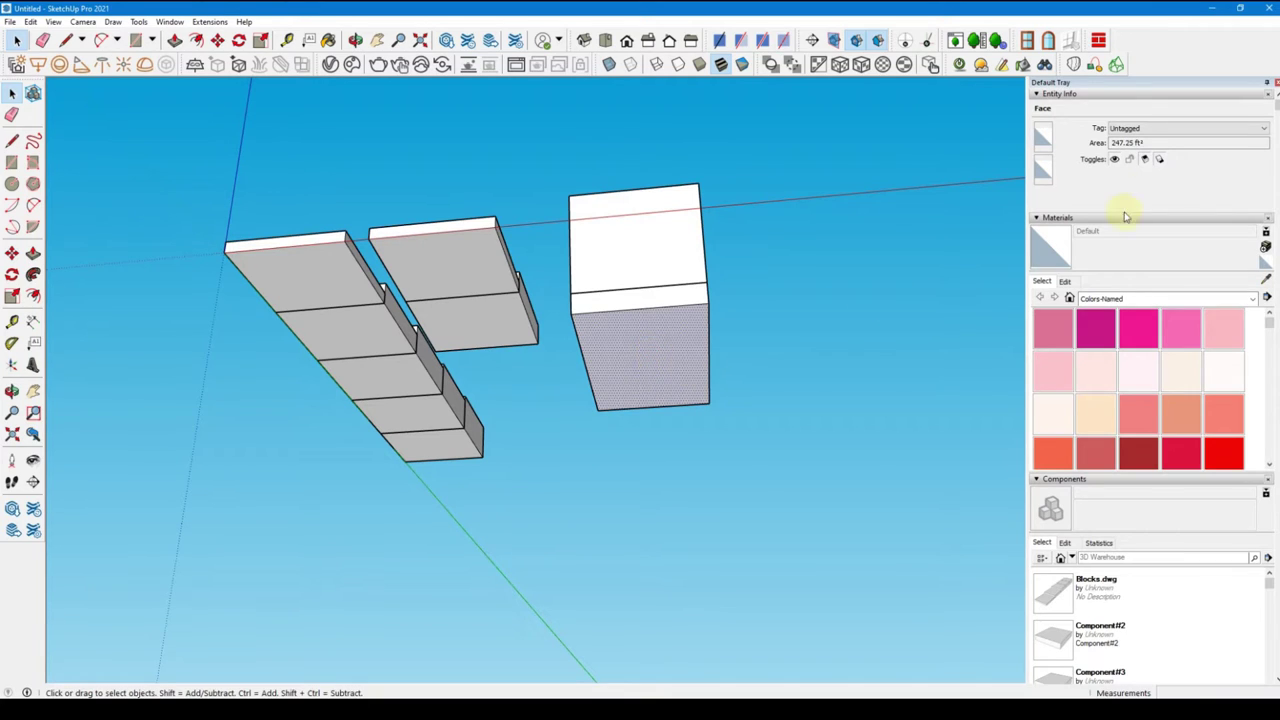
pyautogui.moveTo(800, 291); pyautogui.dragTo(773, 500, button='middle')
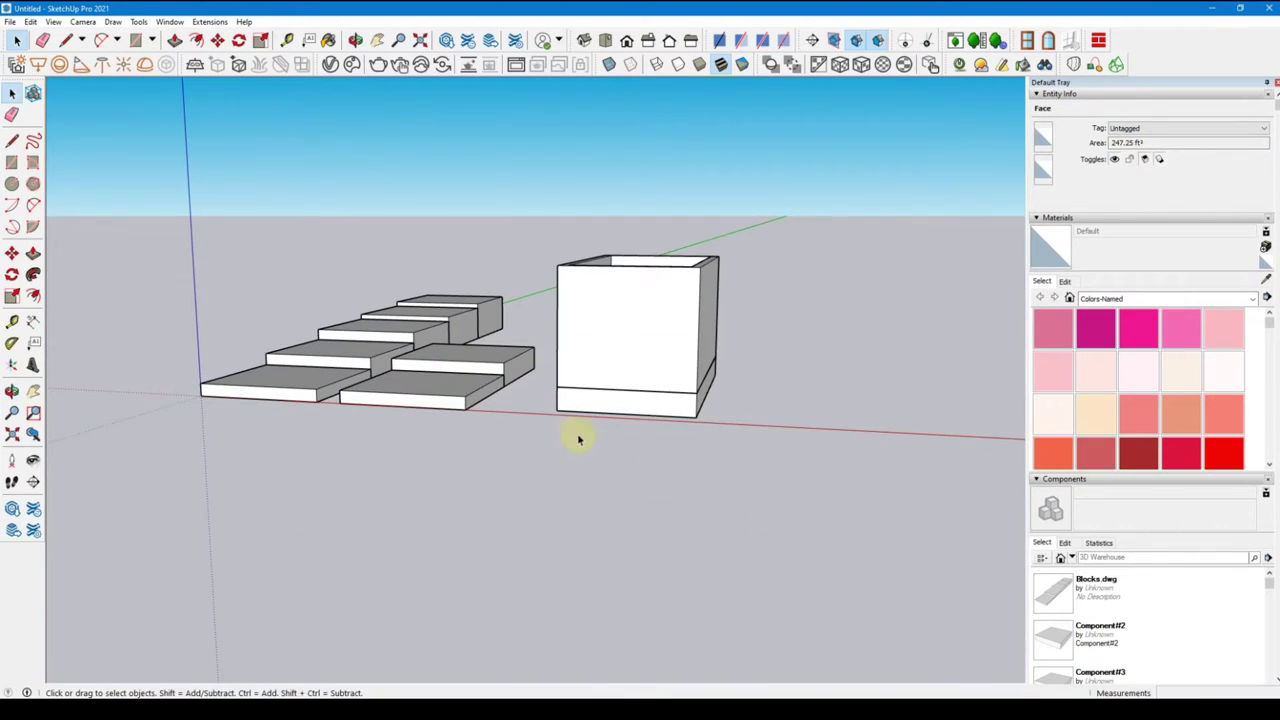
# Group the whole lower band of the box, then check the solid box group
pyautogui.tripleClick(630, 410)
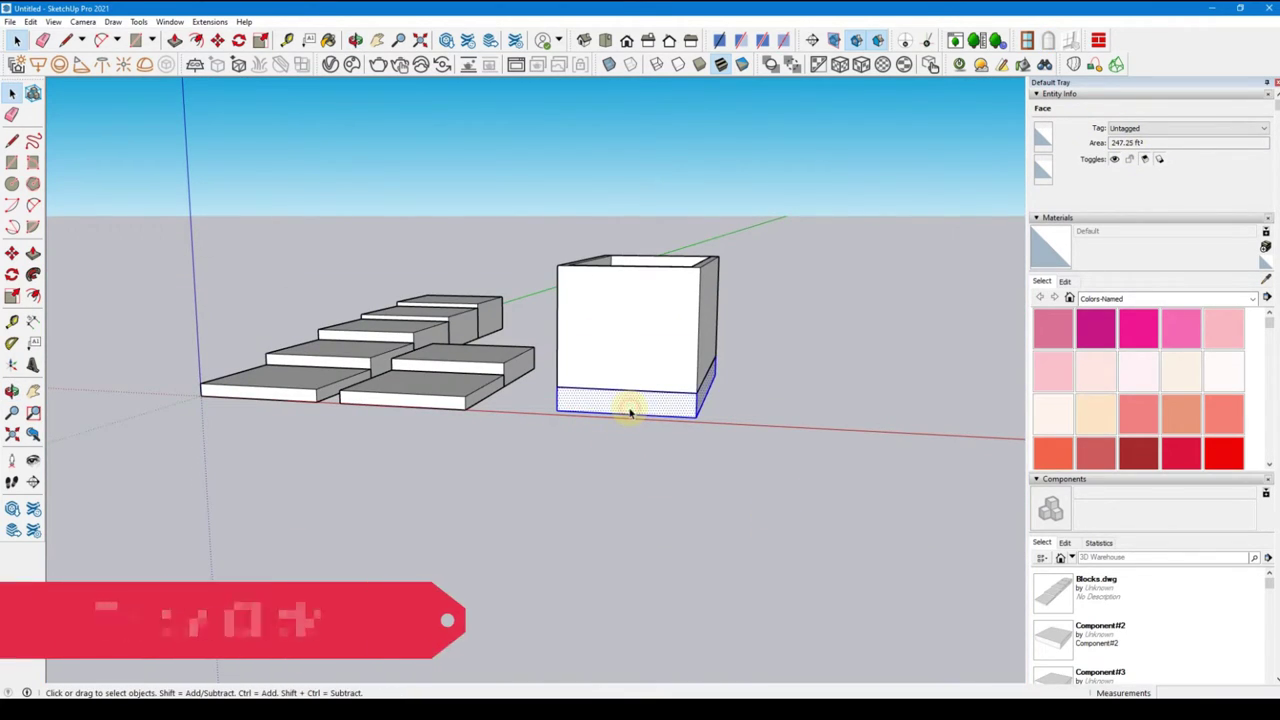
pyautogui.hotkey('ctrl', 'g')
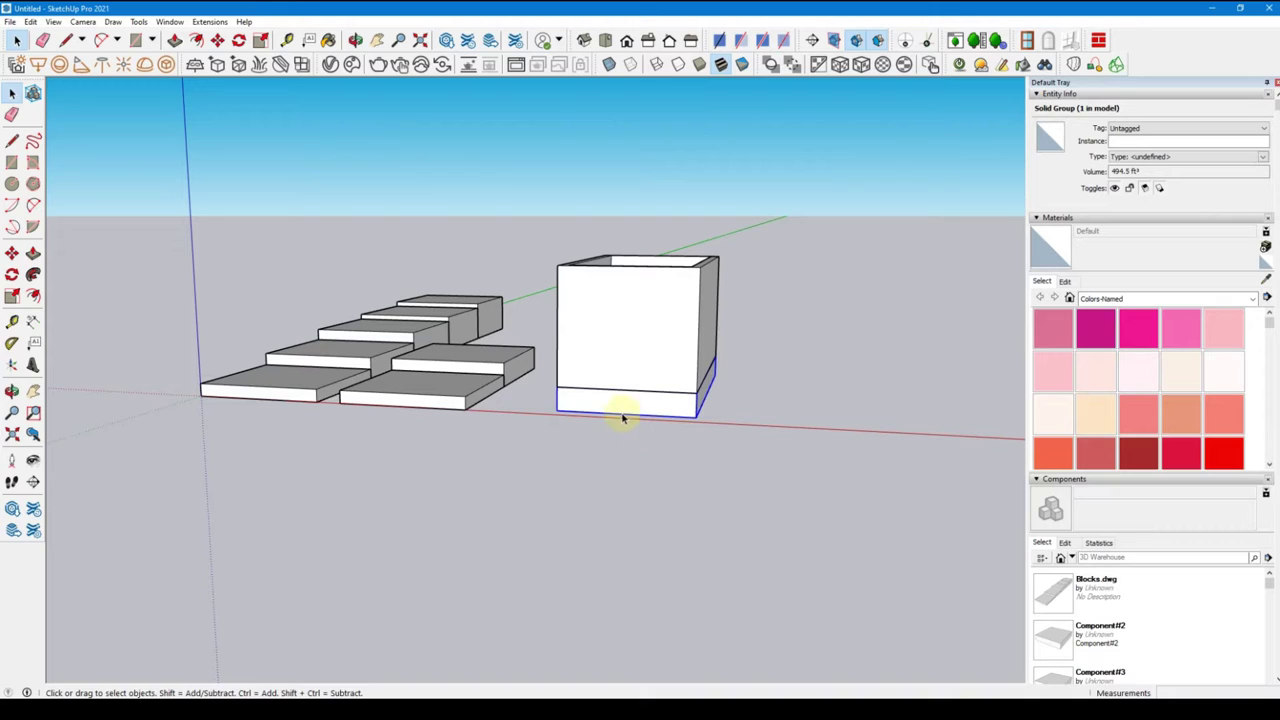
pyautogui.click(622, 478)
pyautogui.moveTo(569, 334)
pyautogui.mouseDown(button='middle')
pyautogui.moveTo(662, 517)
pyautogui.moveTo(571, 329)
pyautogui.moveTo(700, 437)
pyautogui.mouseUp(button='middle')
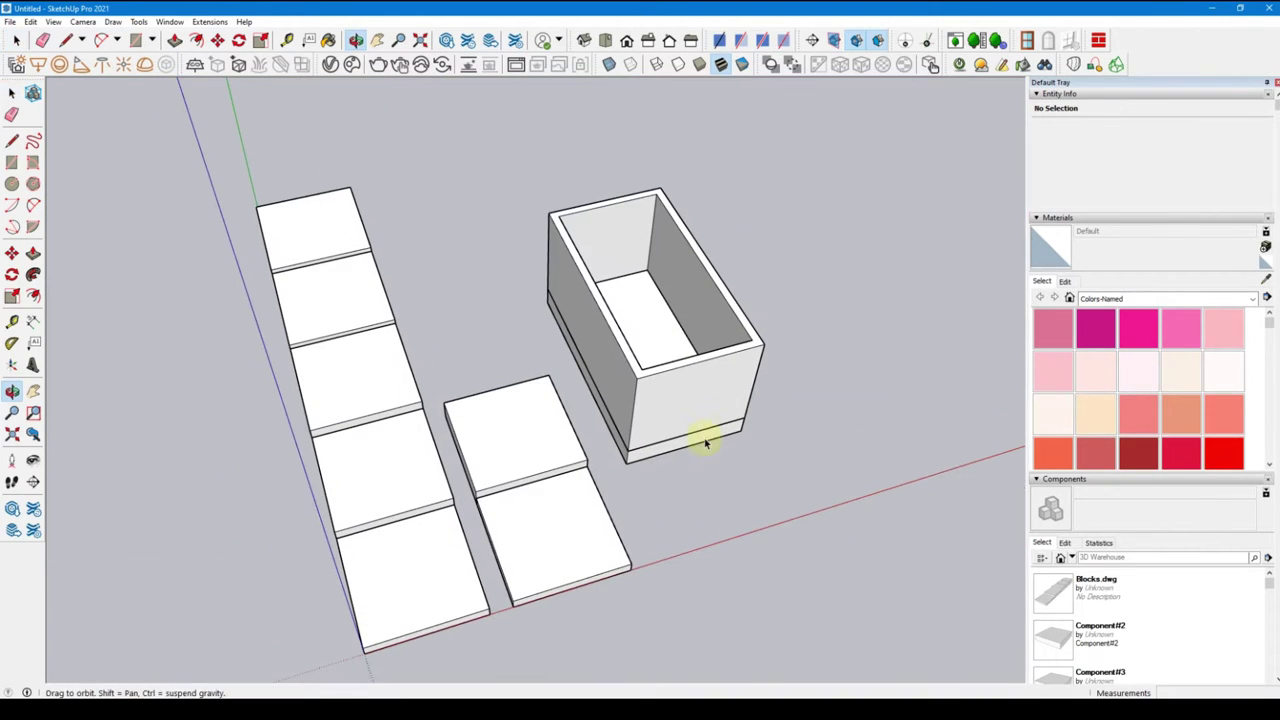
pyautogui.click(654, 461)
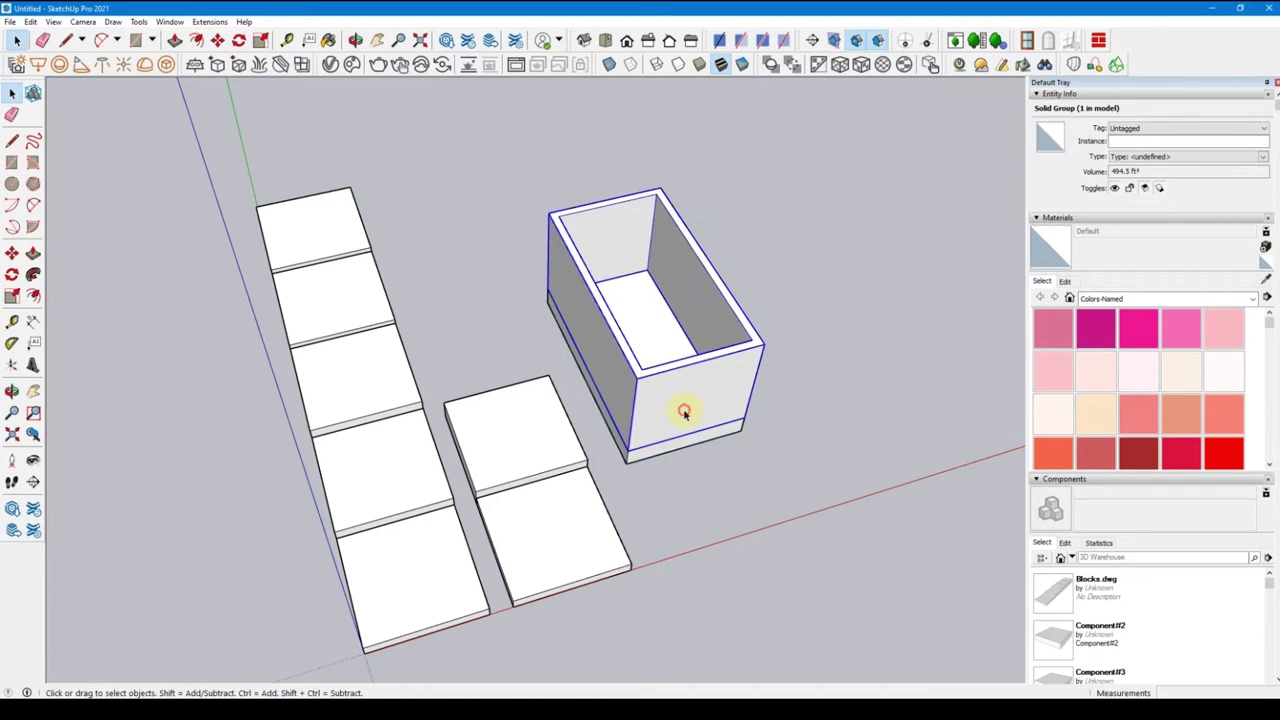
pyautogui.click(480, 305)
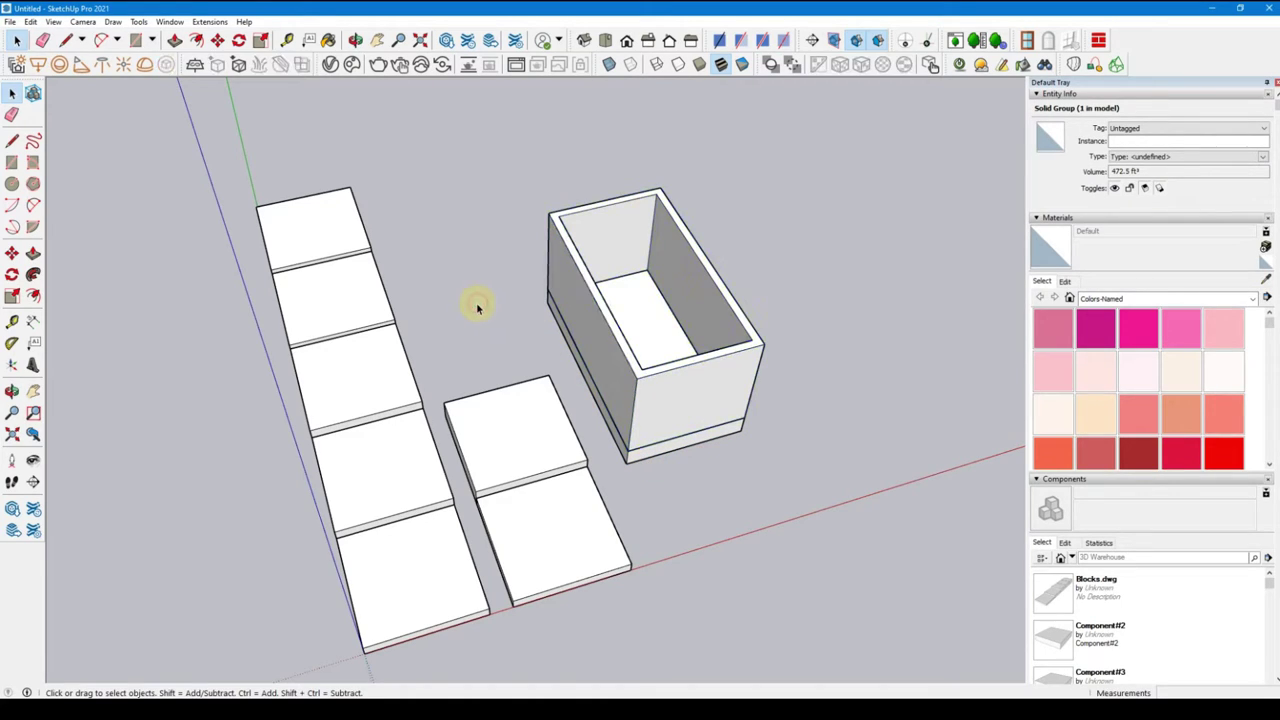
# Draw a rectangle over the box's open top and pull it up 4 into a thin lid
pyautogui.press('r')
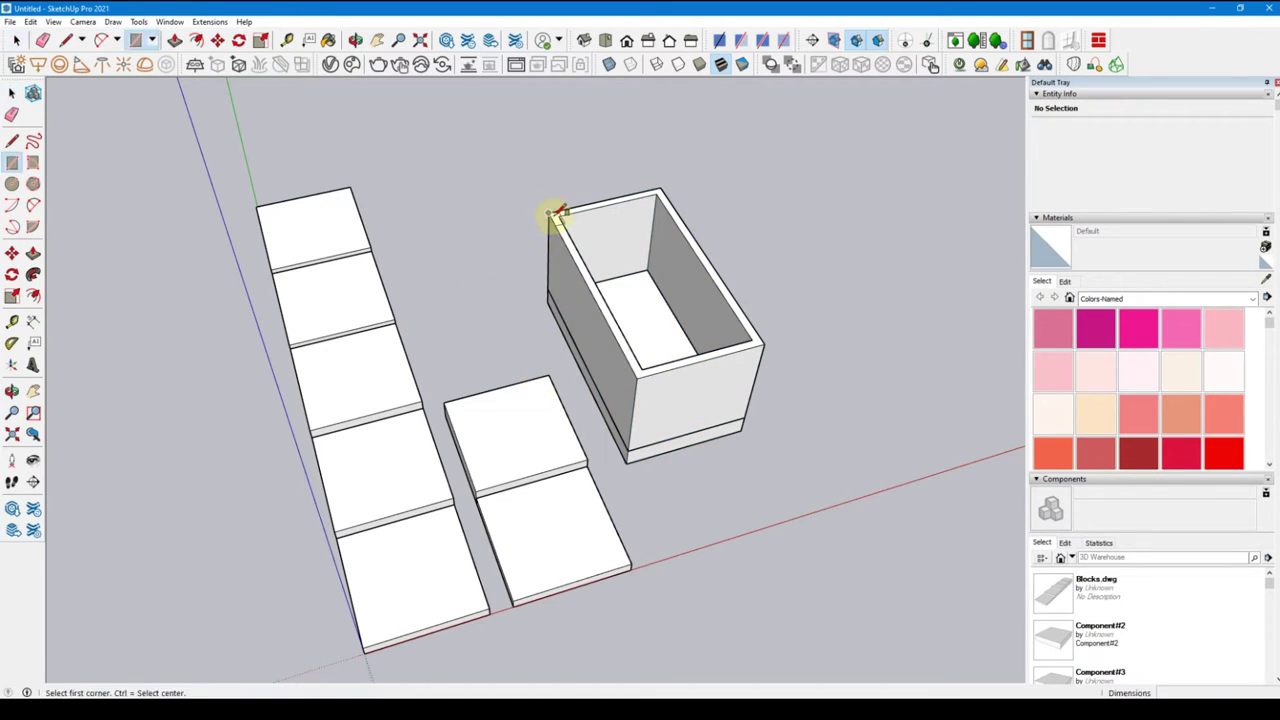
pyautogui.click(549, 211)
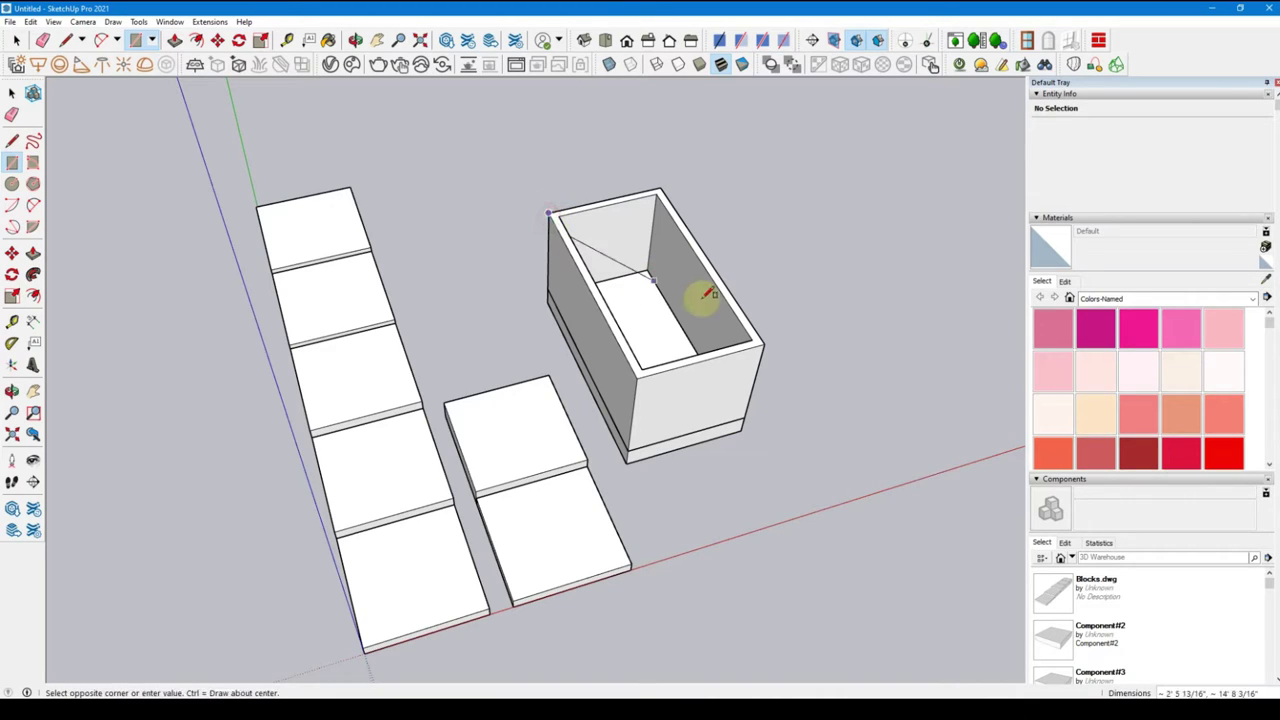
pyautogui.click(763, 346)
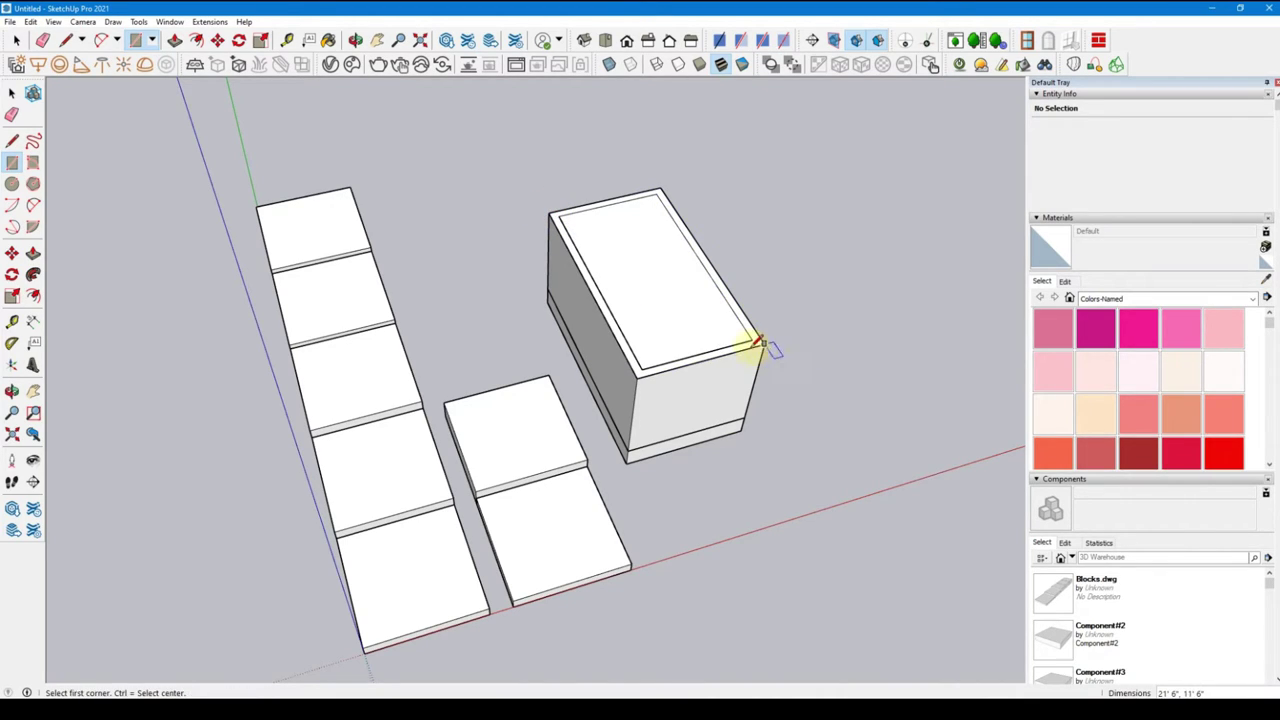
pyautogui.press('p')
pyautogui.moveTo(695, 327); pyautogui.dragTo(700, 317)
pyautogui.write('4.5')
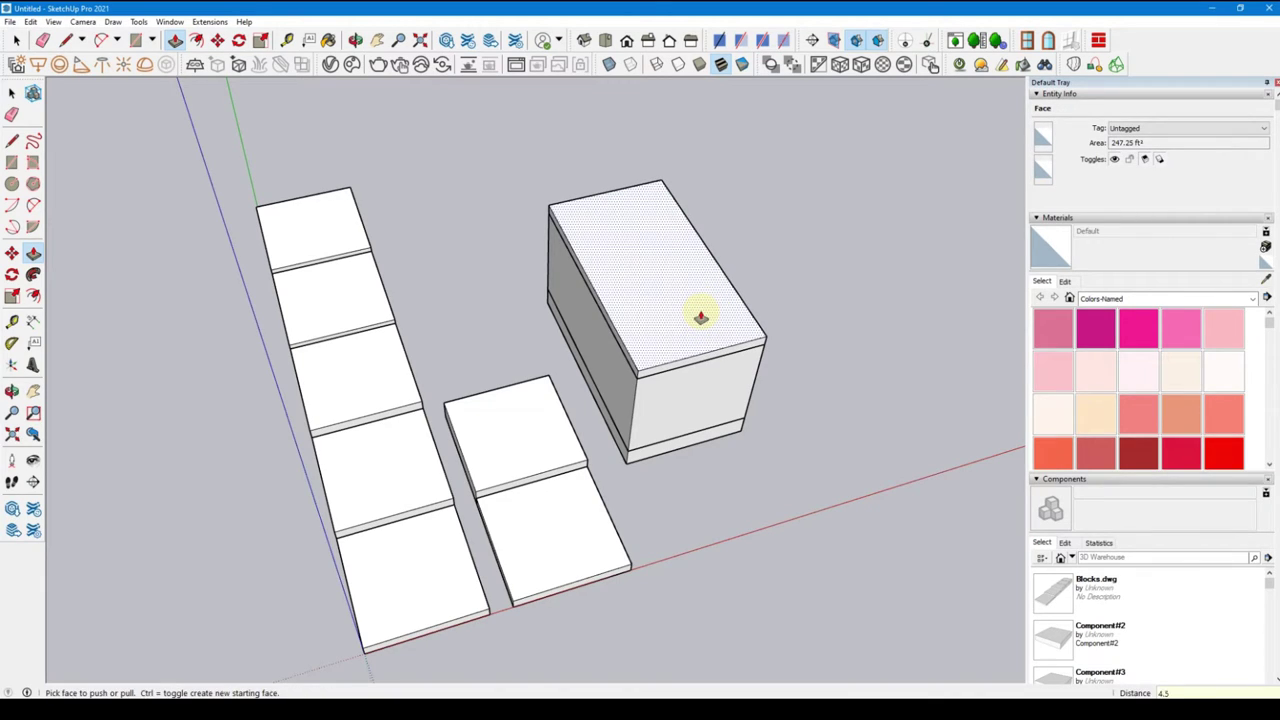
pyautogui.press('Return')
pyautogui.press('space')
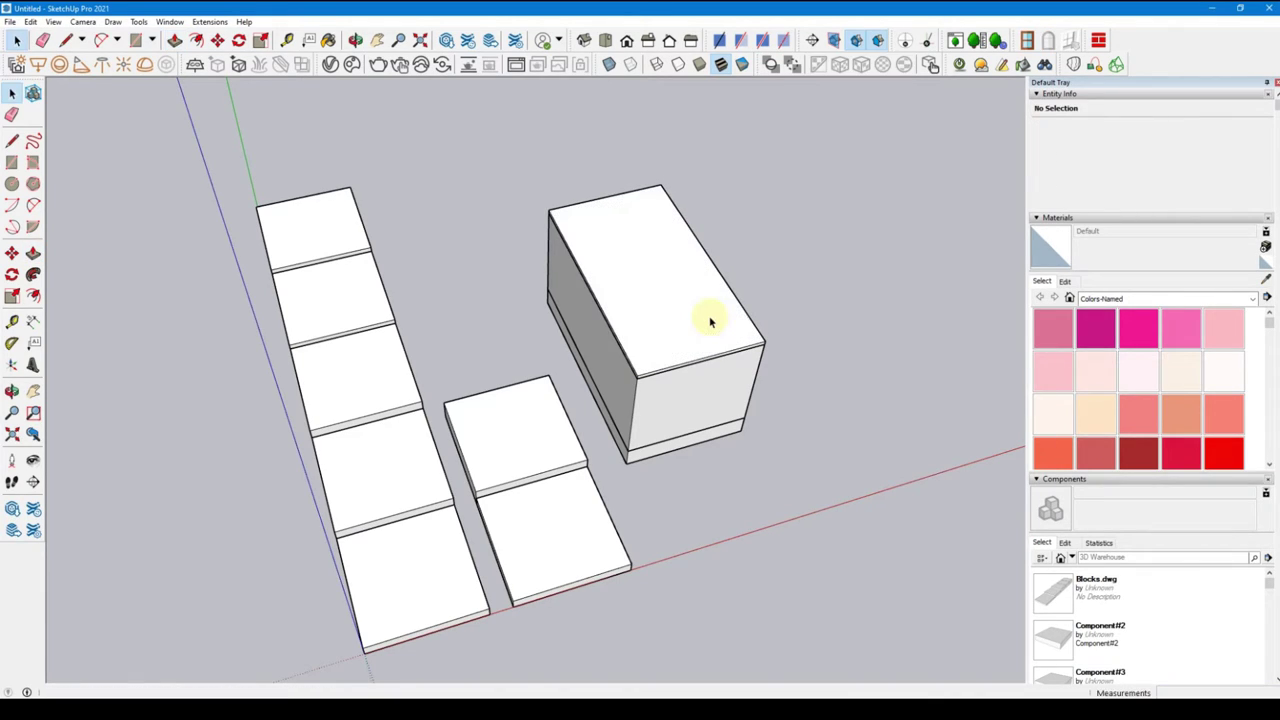
# Select the lid's top face, edges and thin side faces and bring up their context menu
pyautogui.click(687, 305)
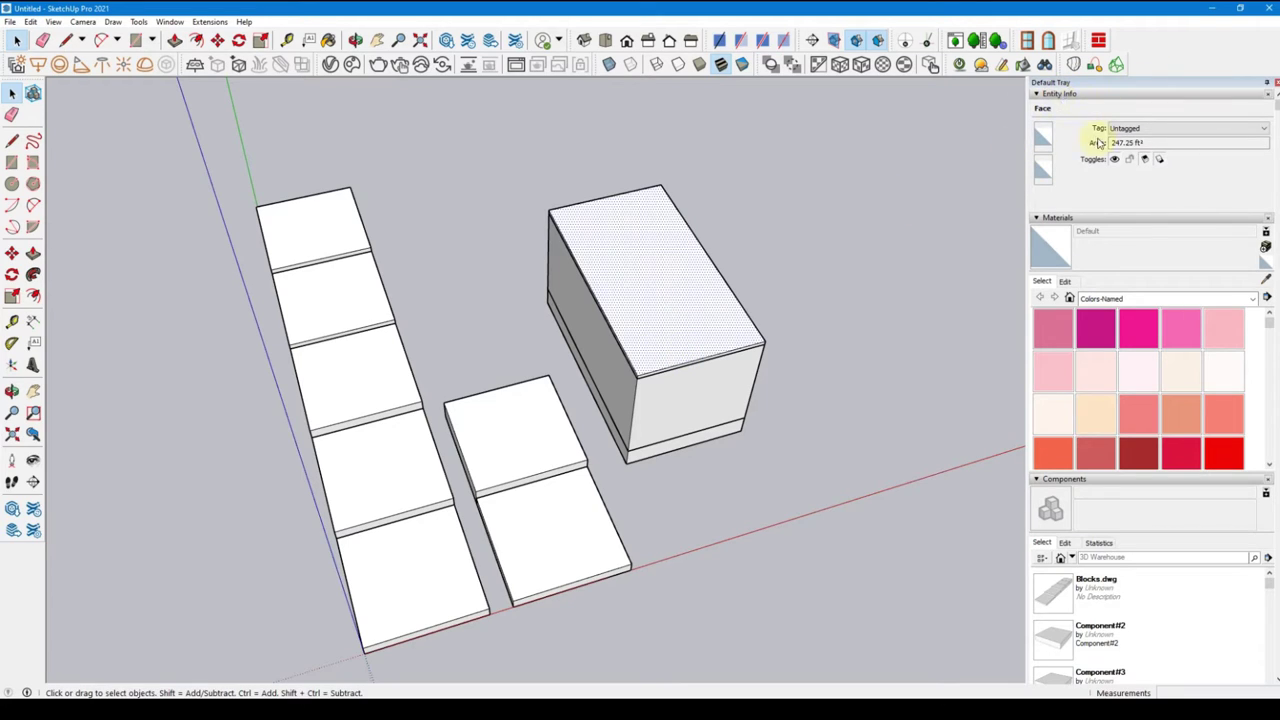
pyautogui.moveTo(763, 357)
pyautogui.mouseDown(button='middle')
pyautogui.moveTo(726, 157)
pyautogui.moveTo(651, 349)
pyautogui.mouseUp(button='middle')
pyautogui.scroll(3, 675, 317)
pyautogui.scroll(1, 675, 317)
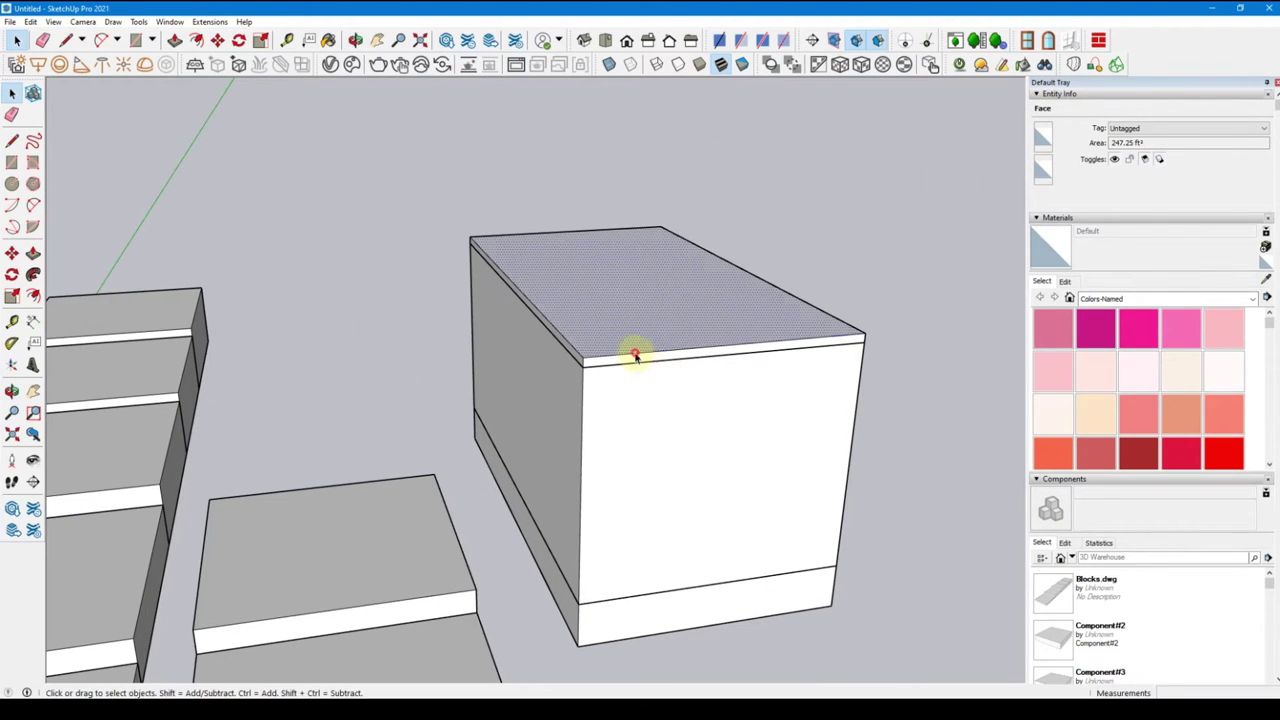
pyautogui.click(634, 356)
pyautogui.click(606, 363)
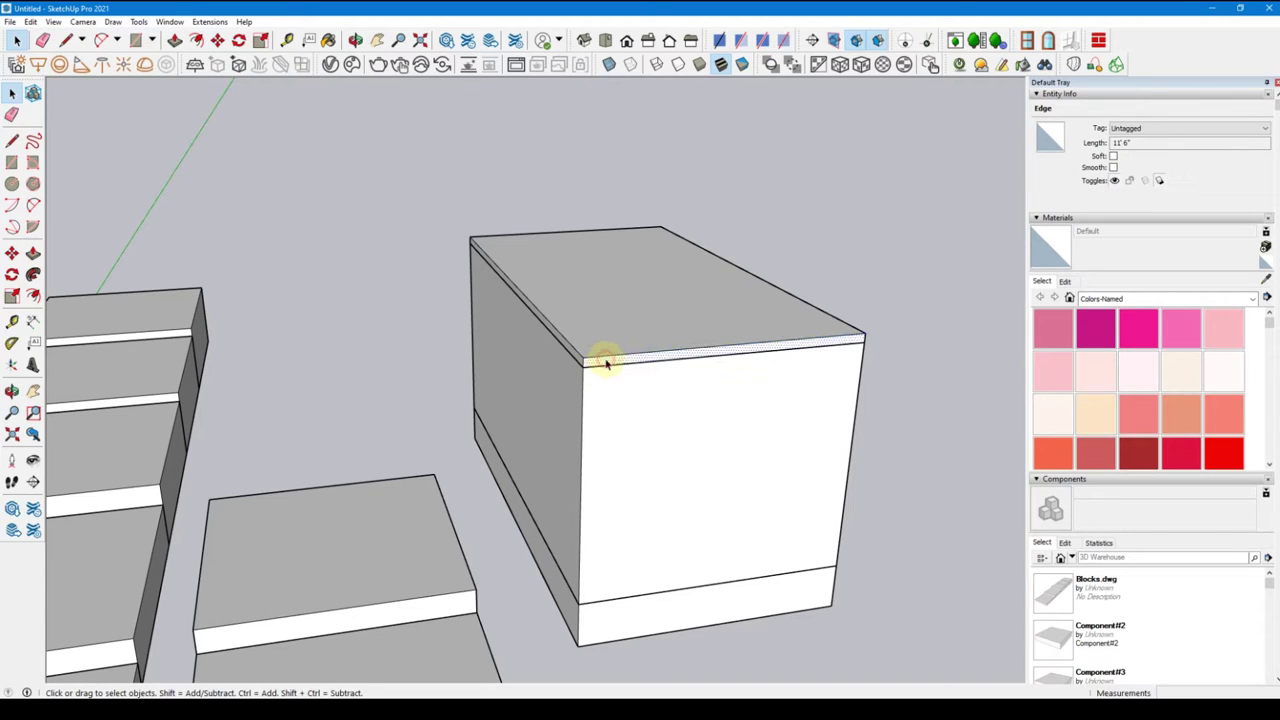
pyautogui.click(606, 365)
pyautogui.moveTo(617, 391); pyautogui.dragTo(760, 351, button='middle')
pyautogui.click(706, 322)
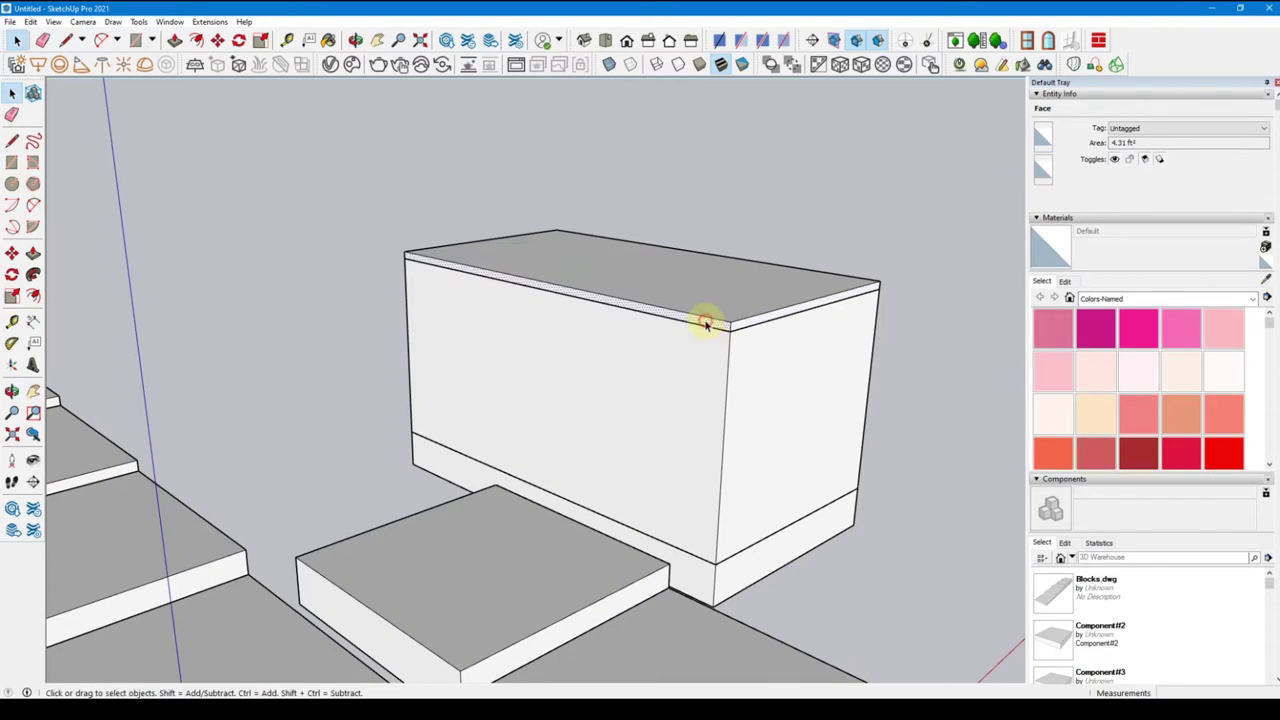
pyautogui.doubleClick(721, 293)
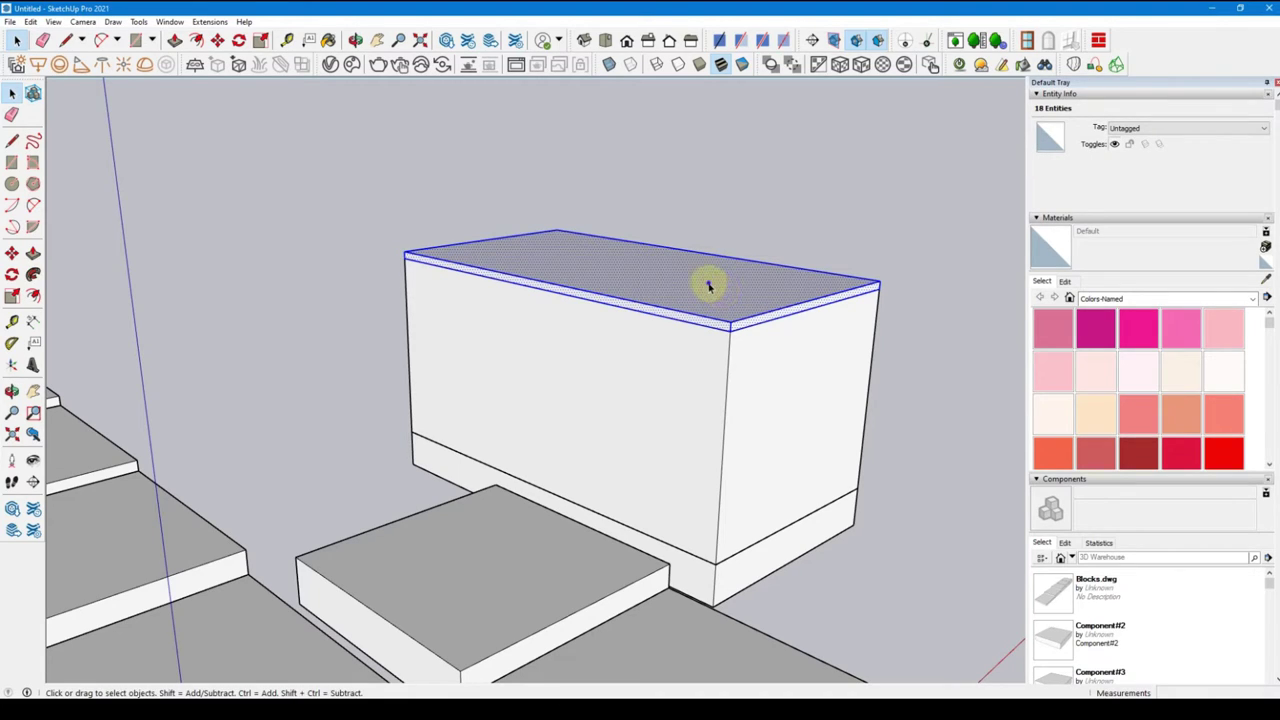
pyautogui.rightClick(706, 284)
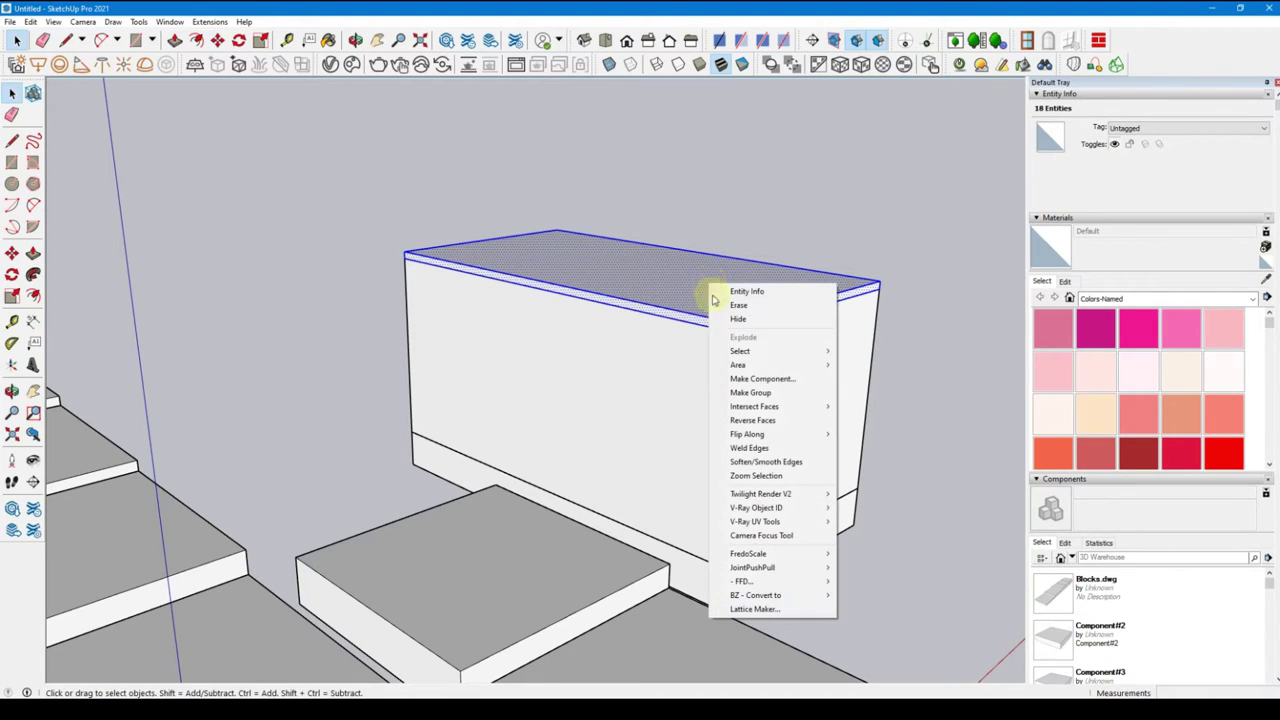
# Make the lid slab geometry a group and orbit to view the box from its corner
pyautogui.click(768, 393)
pyautogui.click(908, 262)
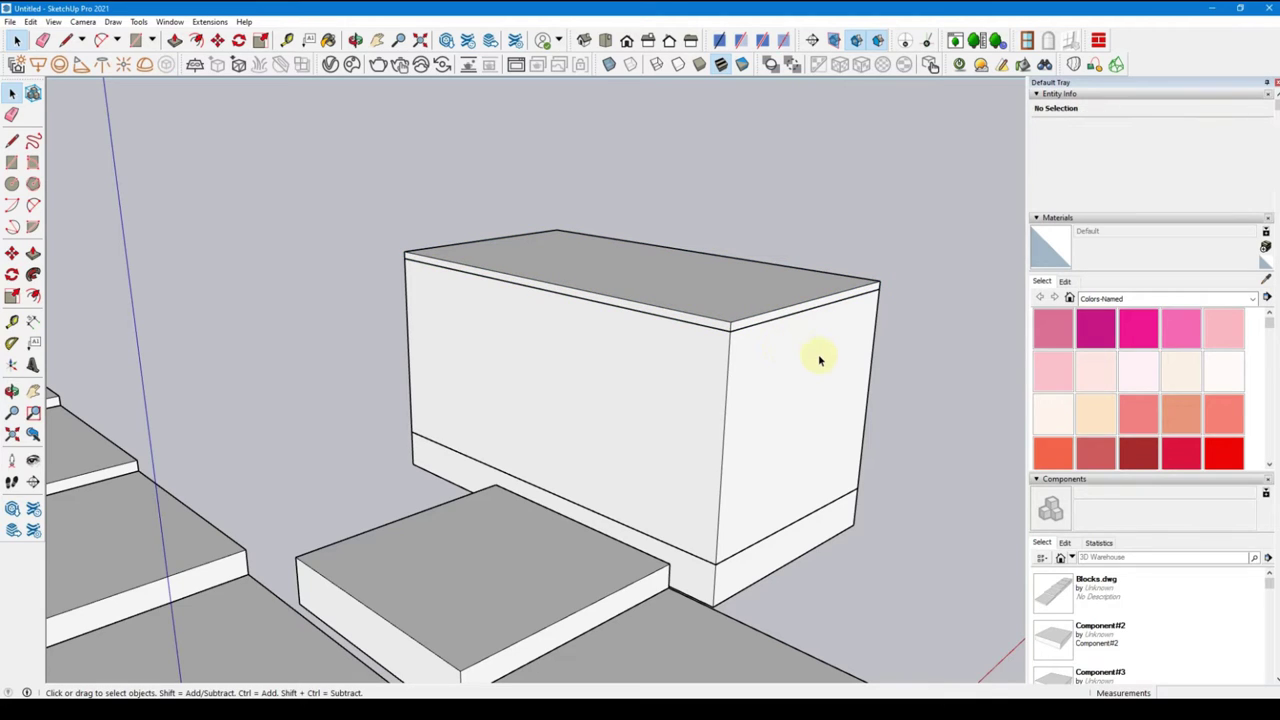
pyautogui.moveTo(840, 453); pyautogui.dragTo(700, 497, button='middle')
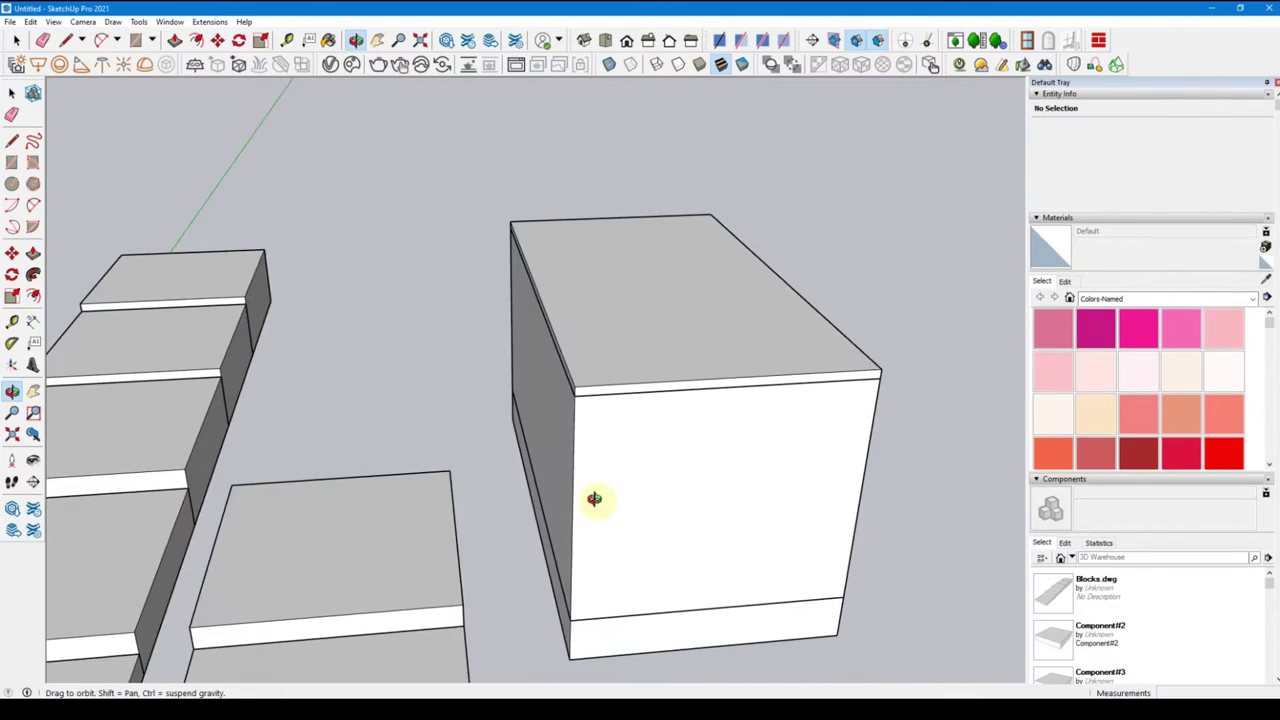
# Enter the lid group and select the slab's thin front face
pyautogui.doubleClick(729, 335)
pyautogui.click(689, 328)
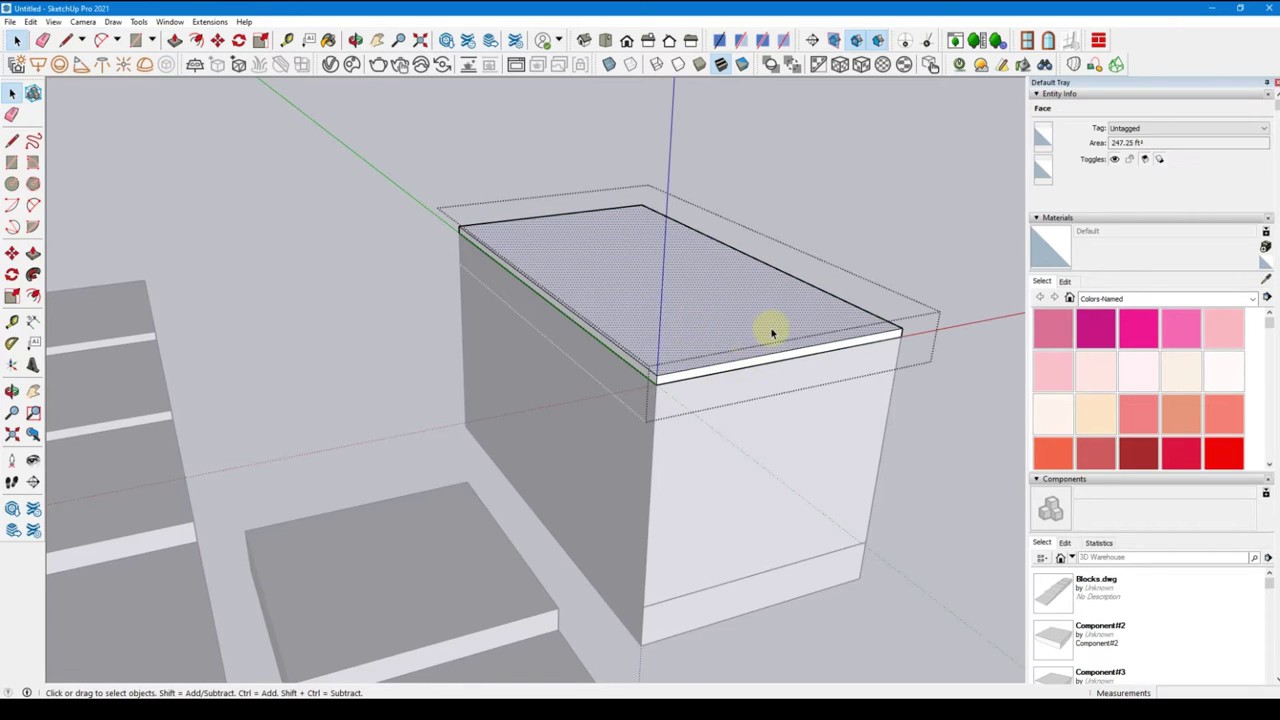
pyautogui.scroll(3, 766, 330)
pyautogui.click(705, 398)
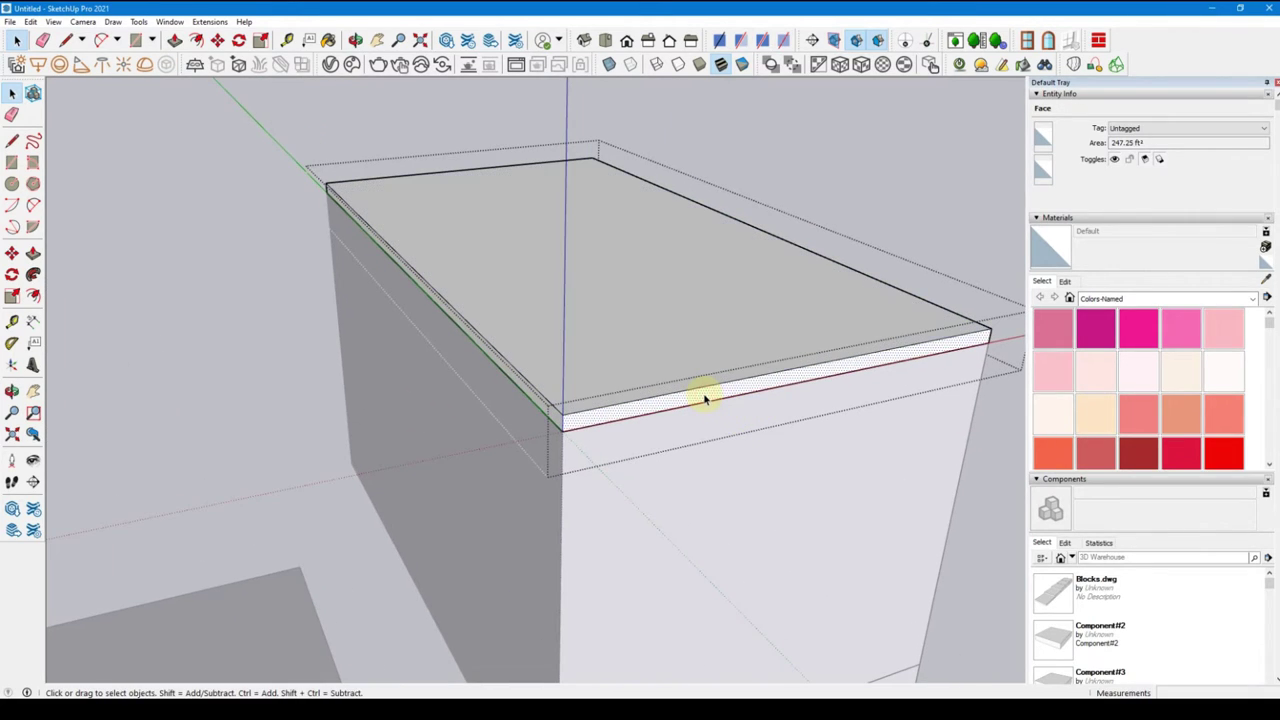
pyautogui.press('Escape')
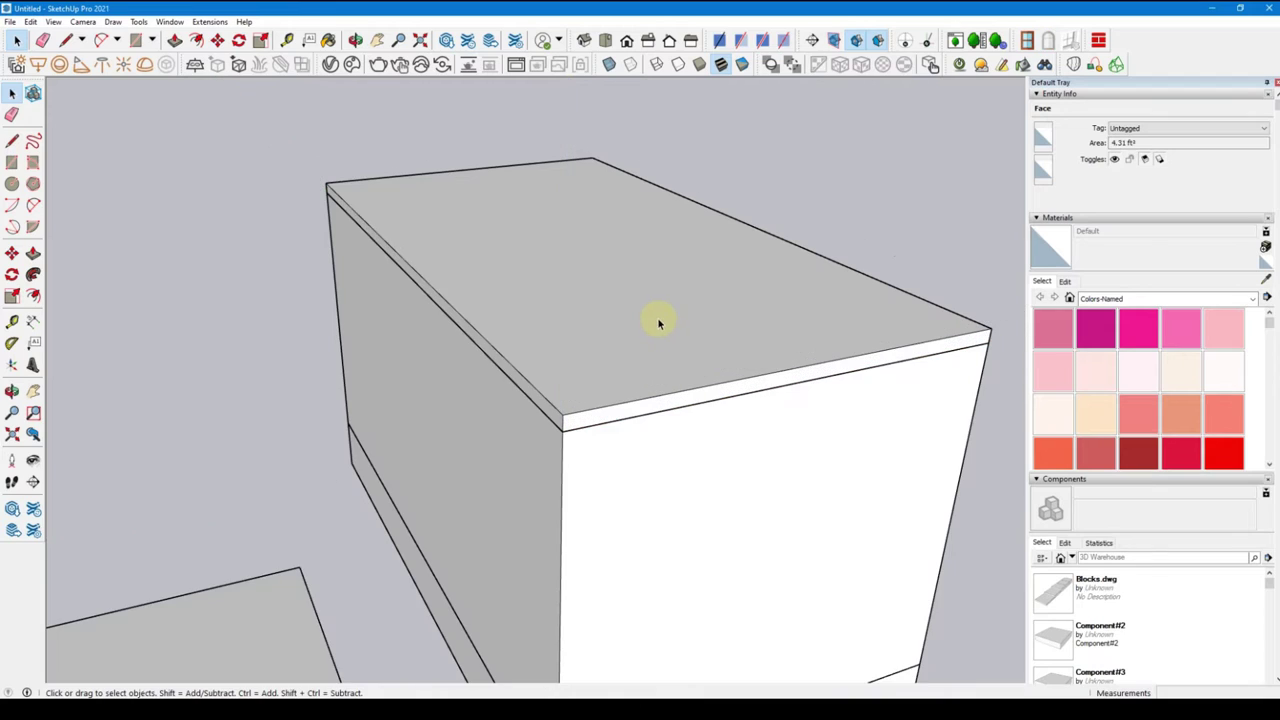
pyautogui.doubleClick(628, 291)
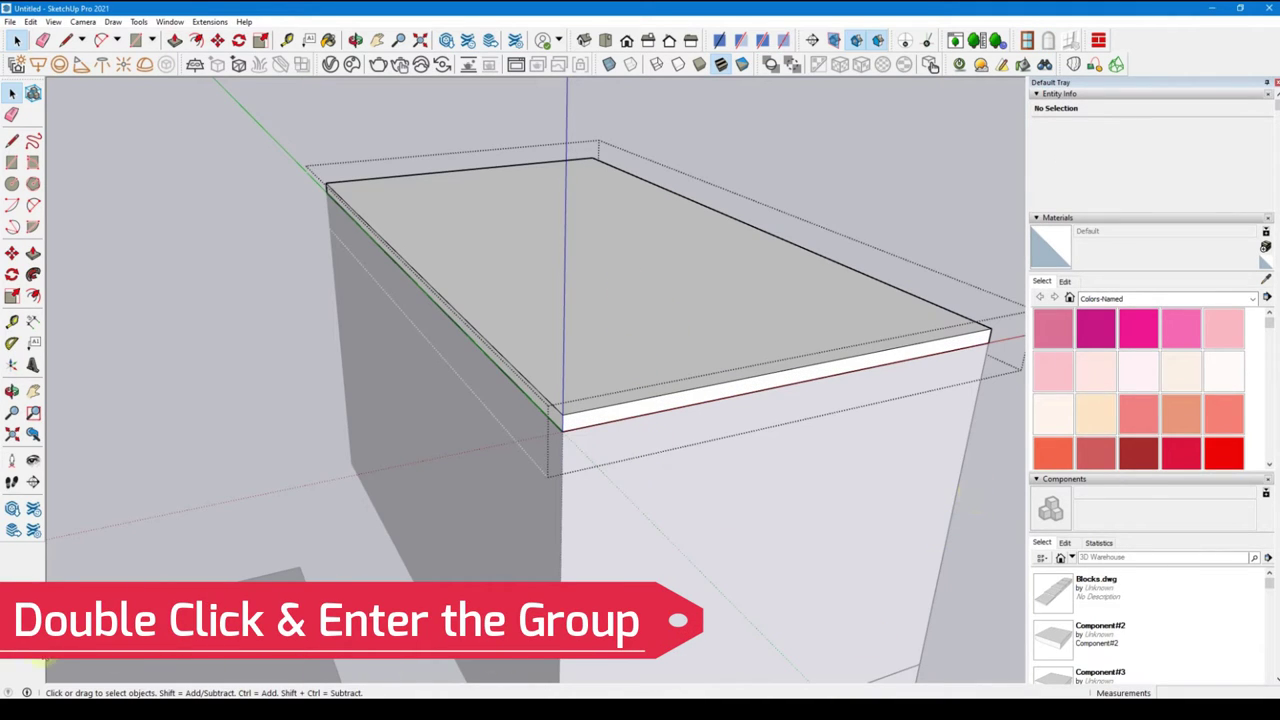
pyautogui.click(691, 405)
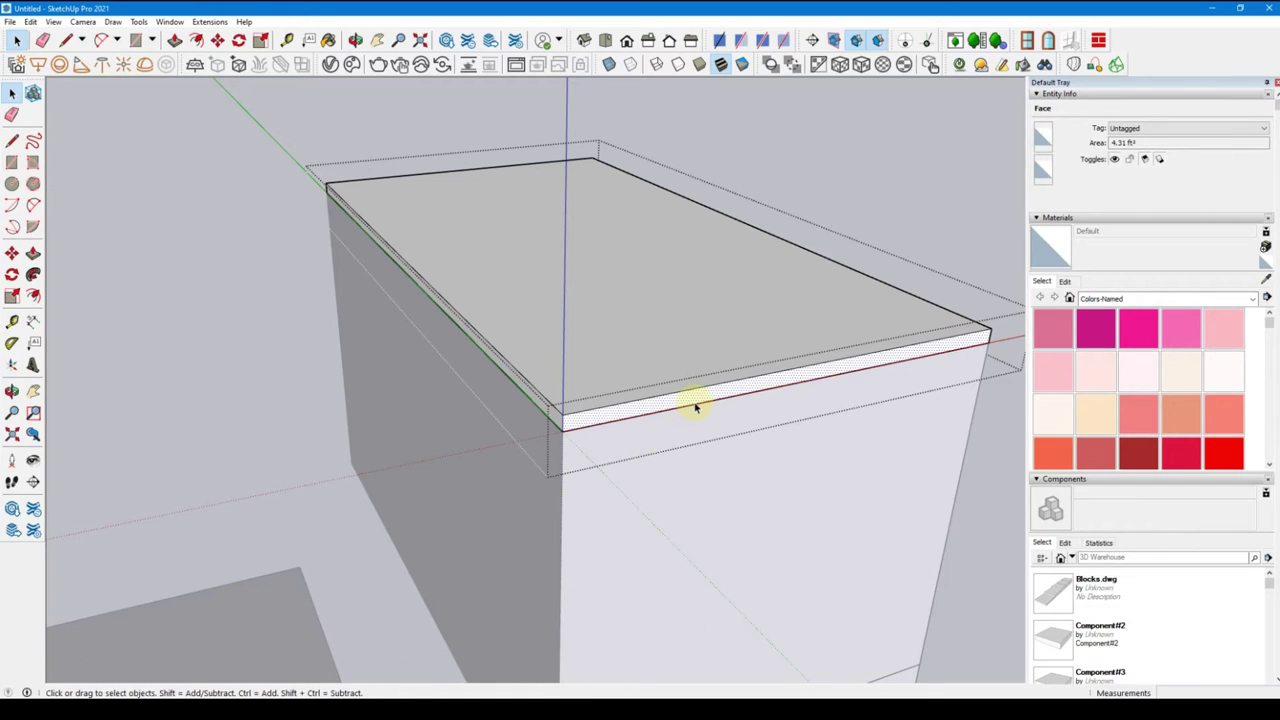
# Try pulling the lid's front face outward, then draw a short line at its front corner
pyautogui.press('p')
pyautogui.moveTo(742, 390); pyautogui.dragTo(787, 461)
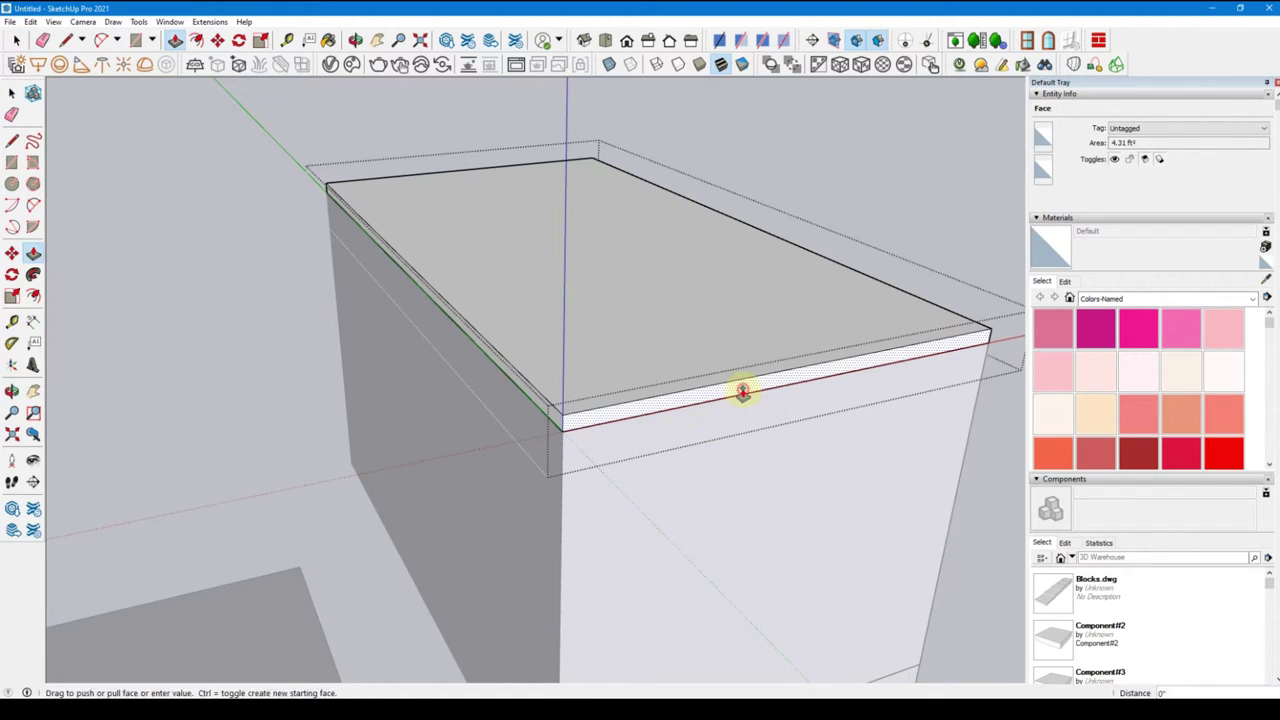
pyautogui.click(787, 461)
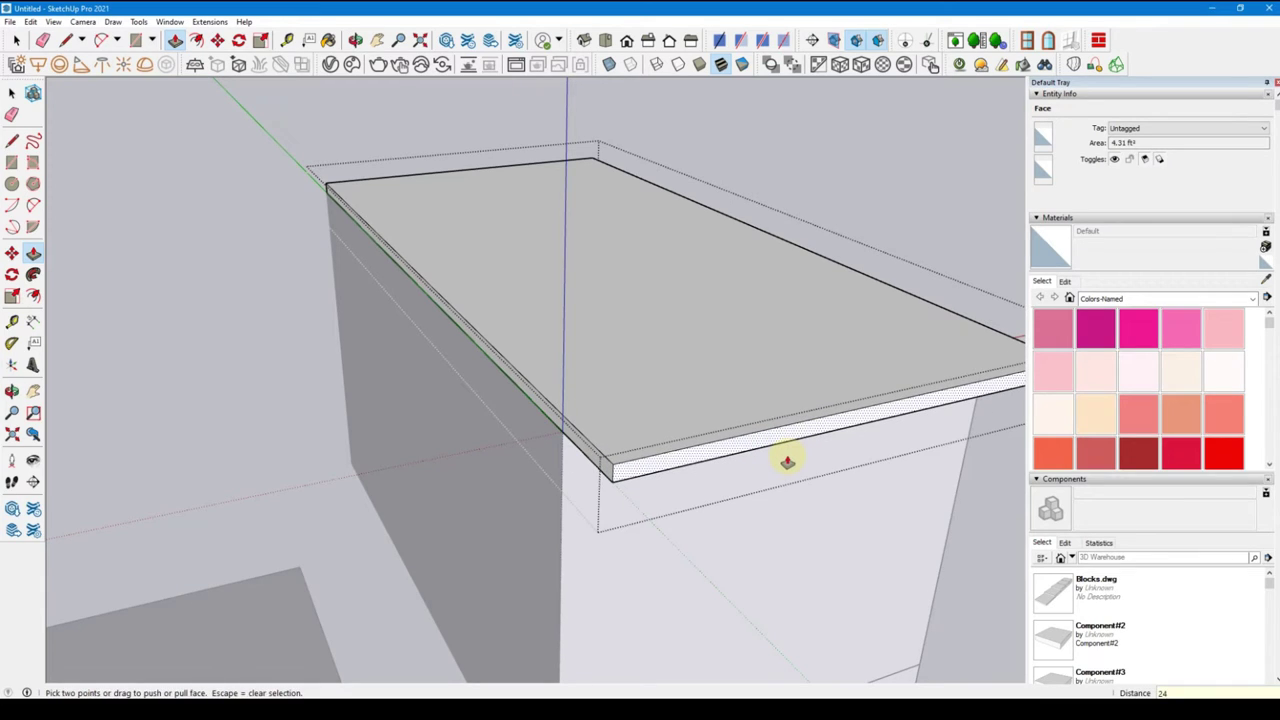
pyautogui.click(787, 461)
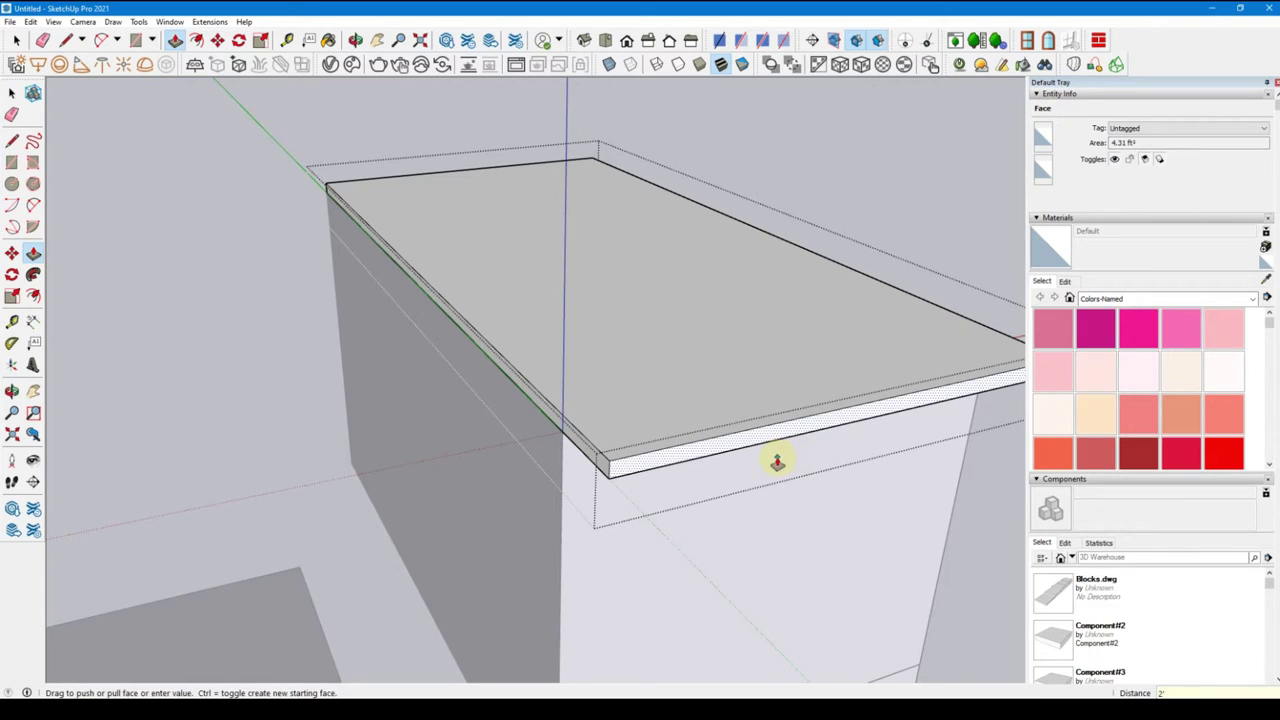
pyautogui.press('l')
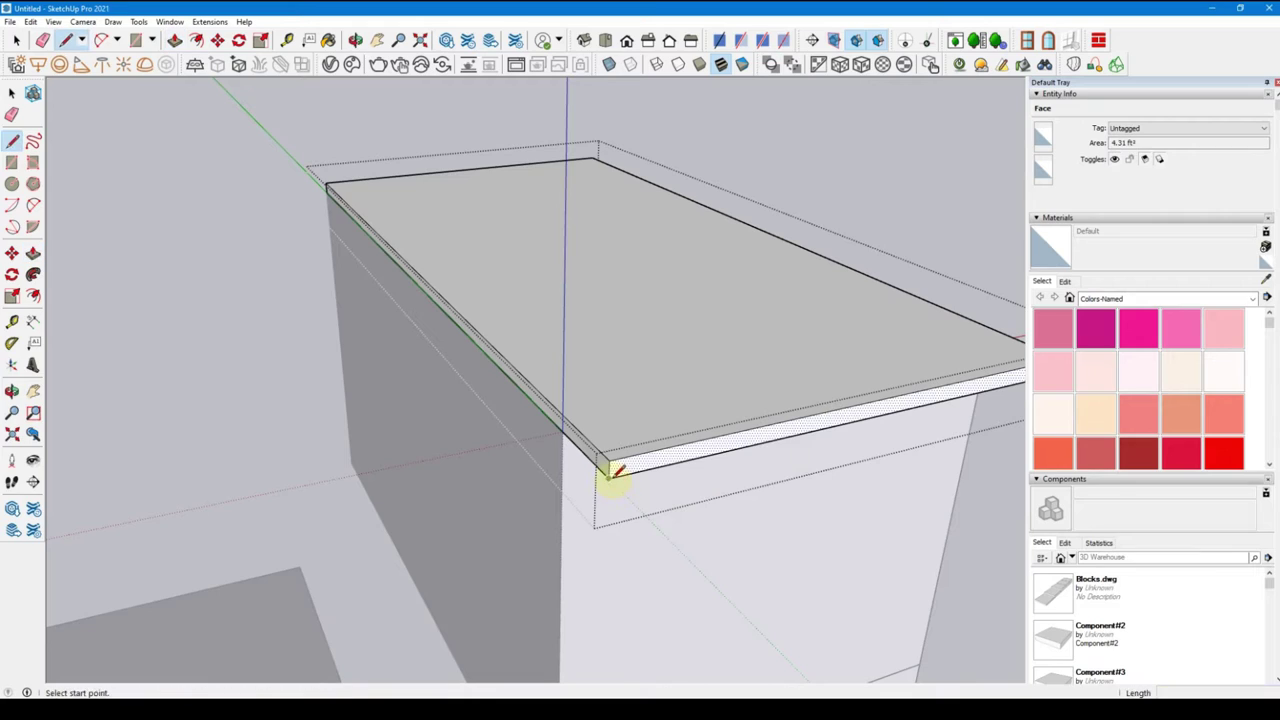
pyautogui.click(609, 470)
pyautogui.click(613, 465)
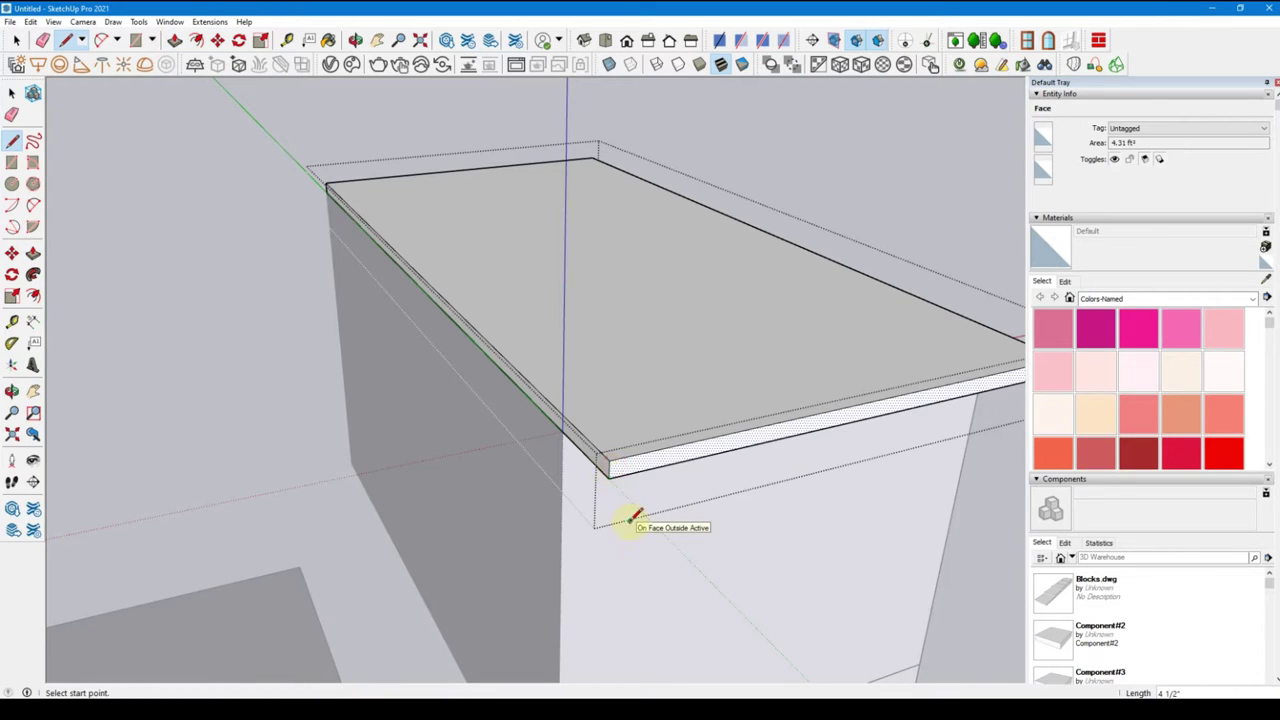
# Start a Ctrl-Move copy from the strip's corner, then cancel it
pyautogui.press('m')
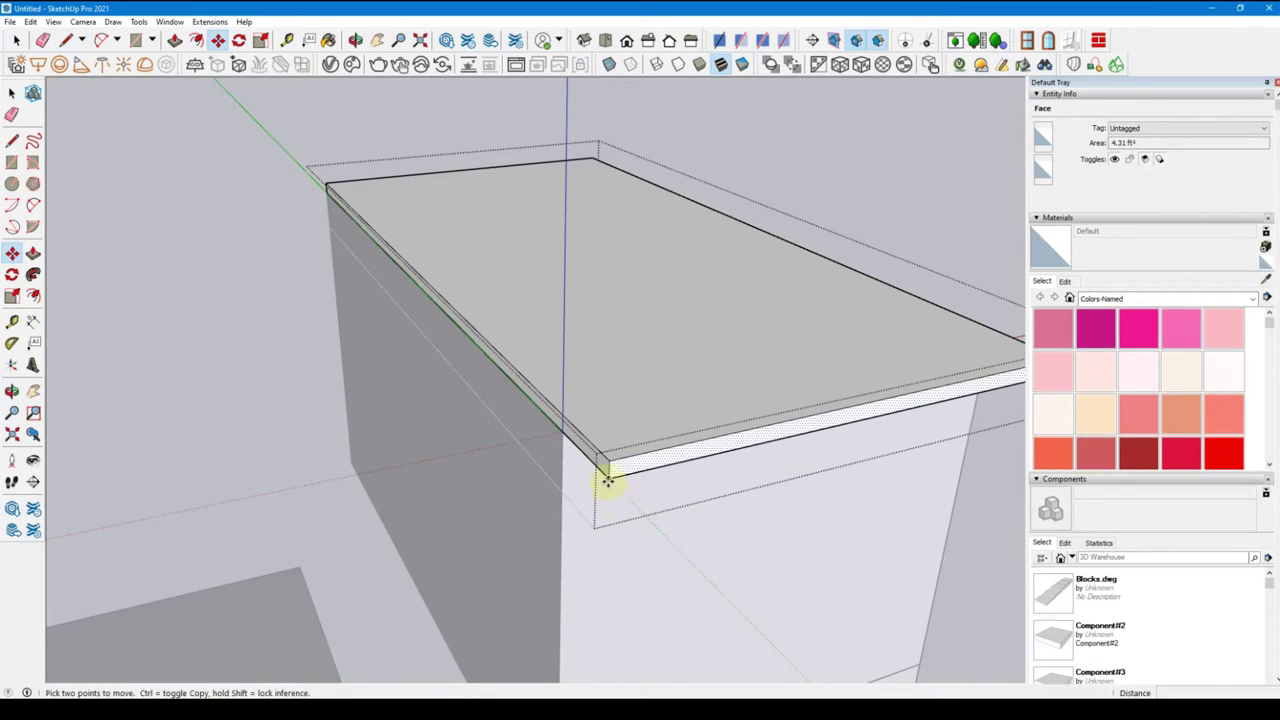
pyautogui.press('ctrl')
pyautogui.click(608, 482)
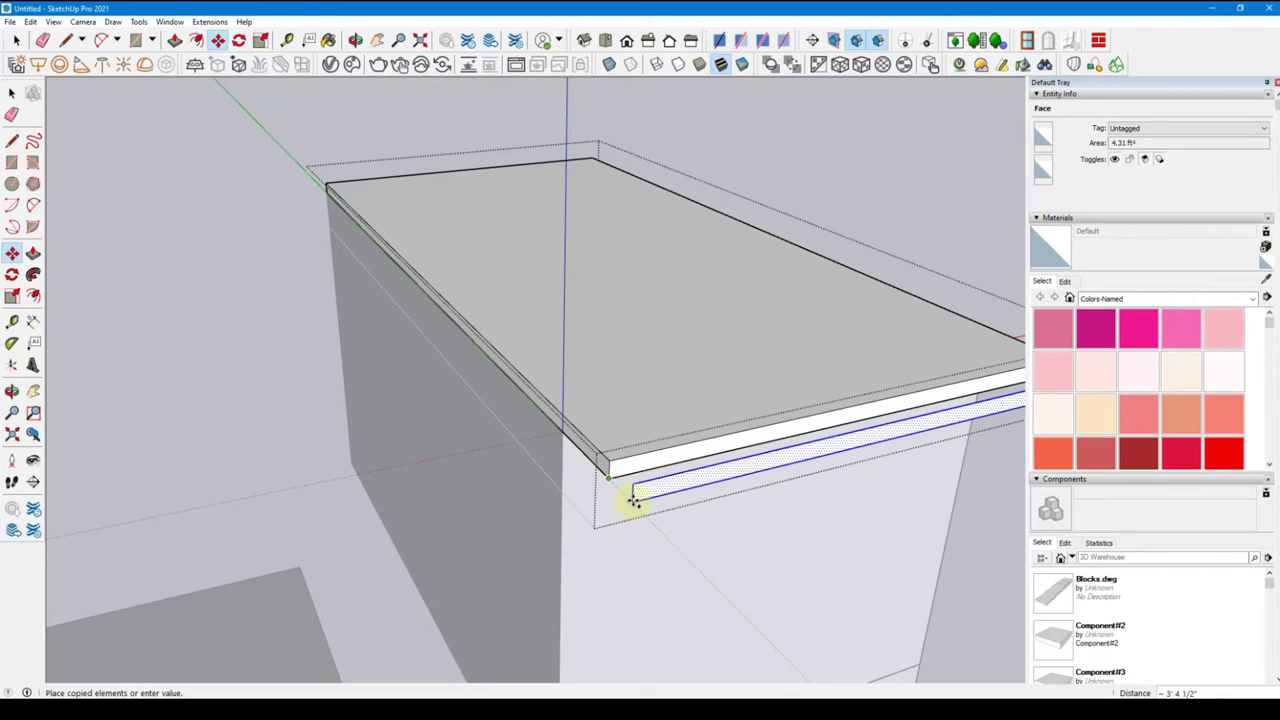
pyautogui.press('Escape')
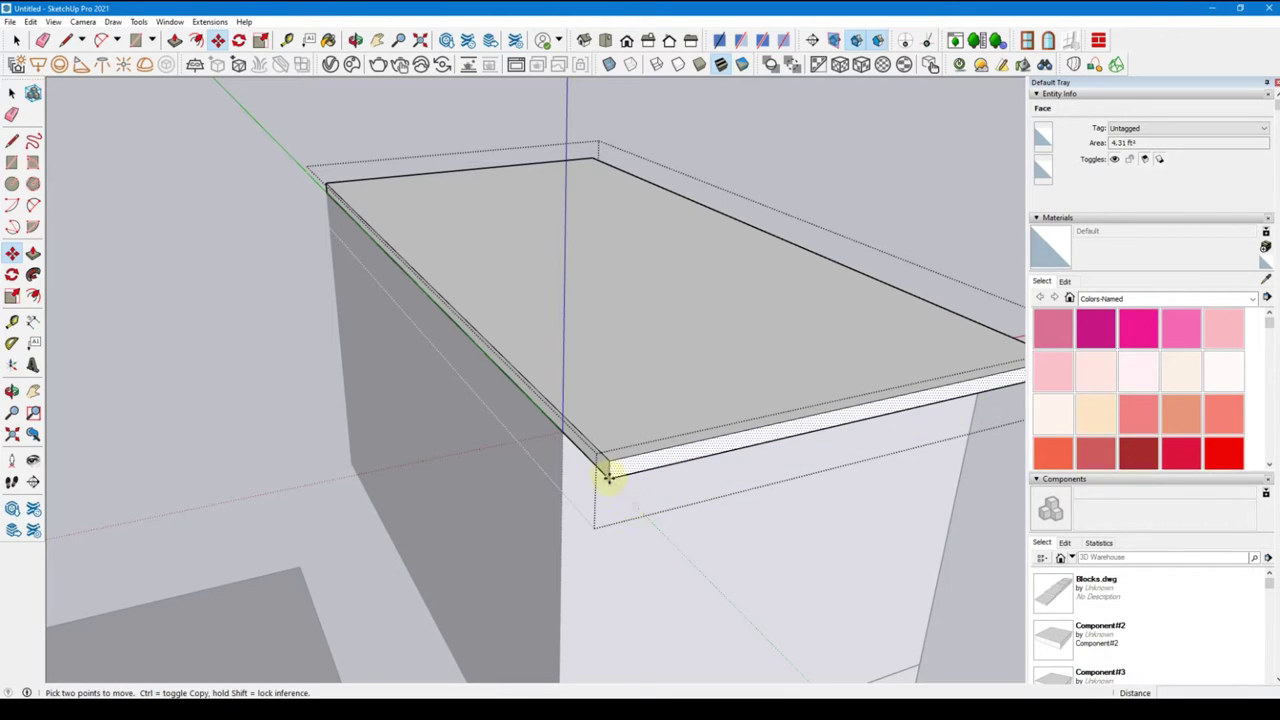
pyautogui.press('space')
pyautogui.press('m')
pyautogui.press('space')
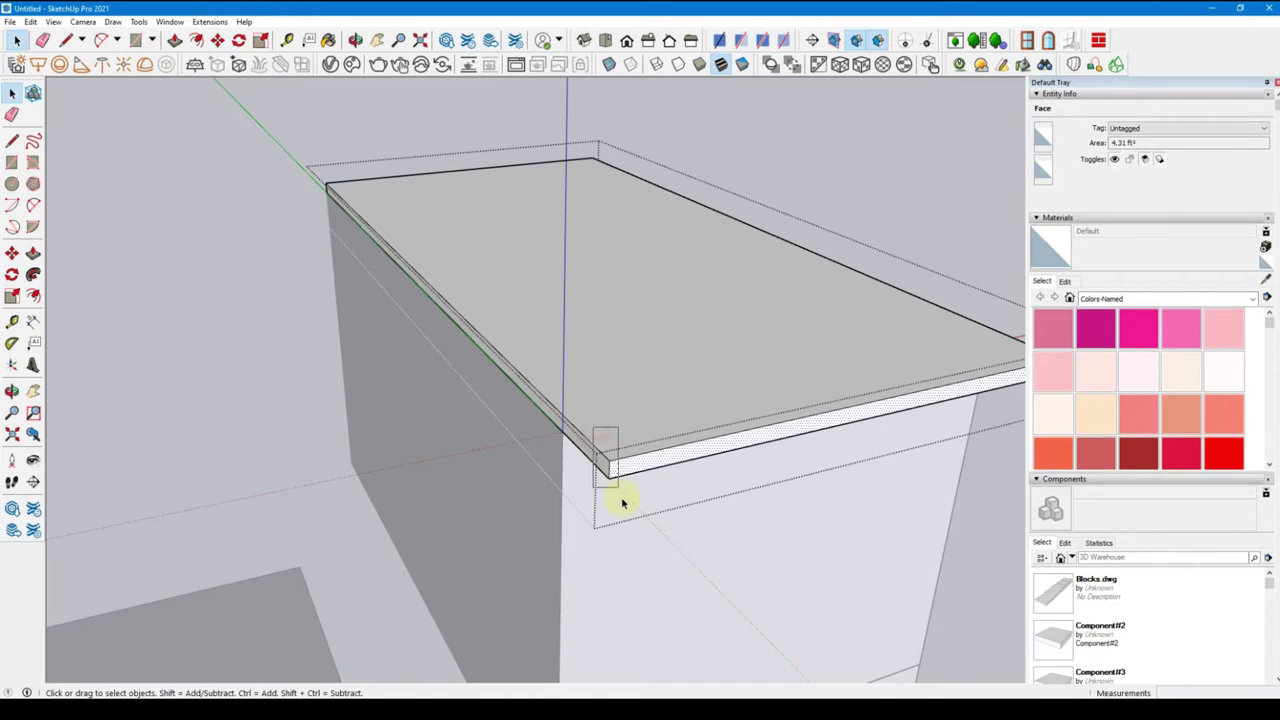
# Copy the front strip's short end edge 5' along the front to split the strip
pyautogui.click(621, 496)
pyautogui.press('m')
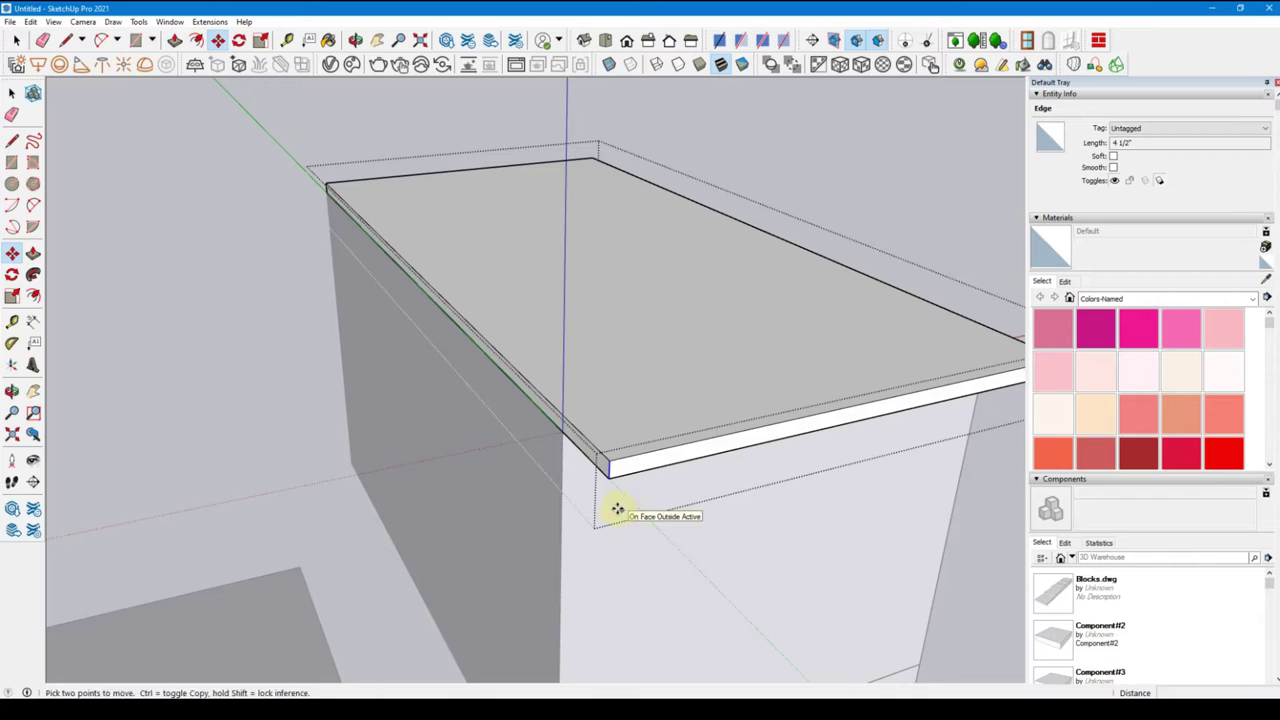
pyautogui.press('ctrl')
pyautogui.click(610, 503)
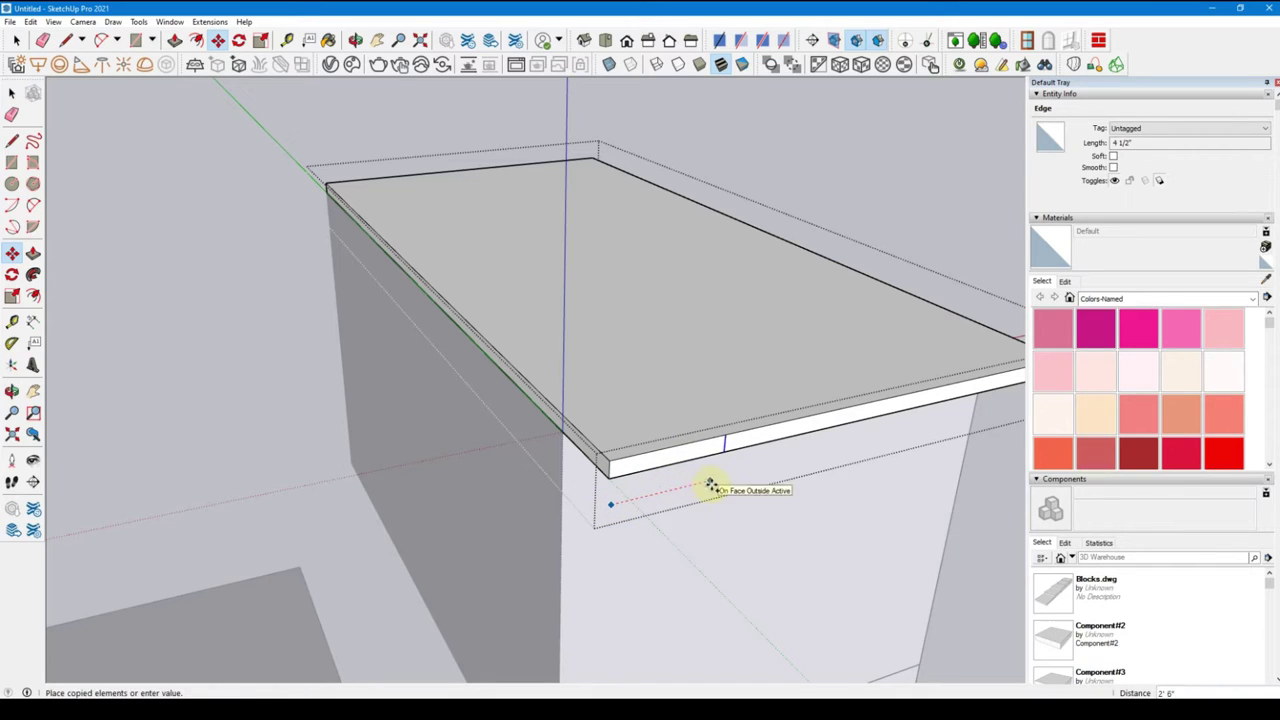
pyautogui.write("'")
pyautogui.press('Return')
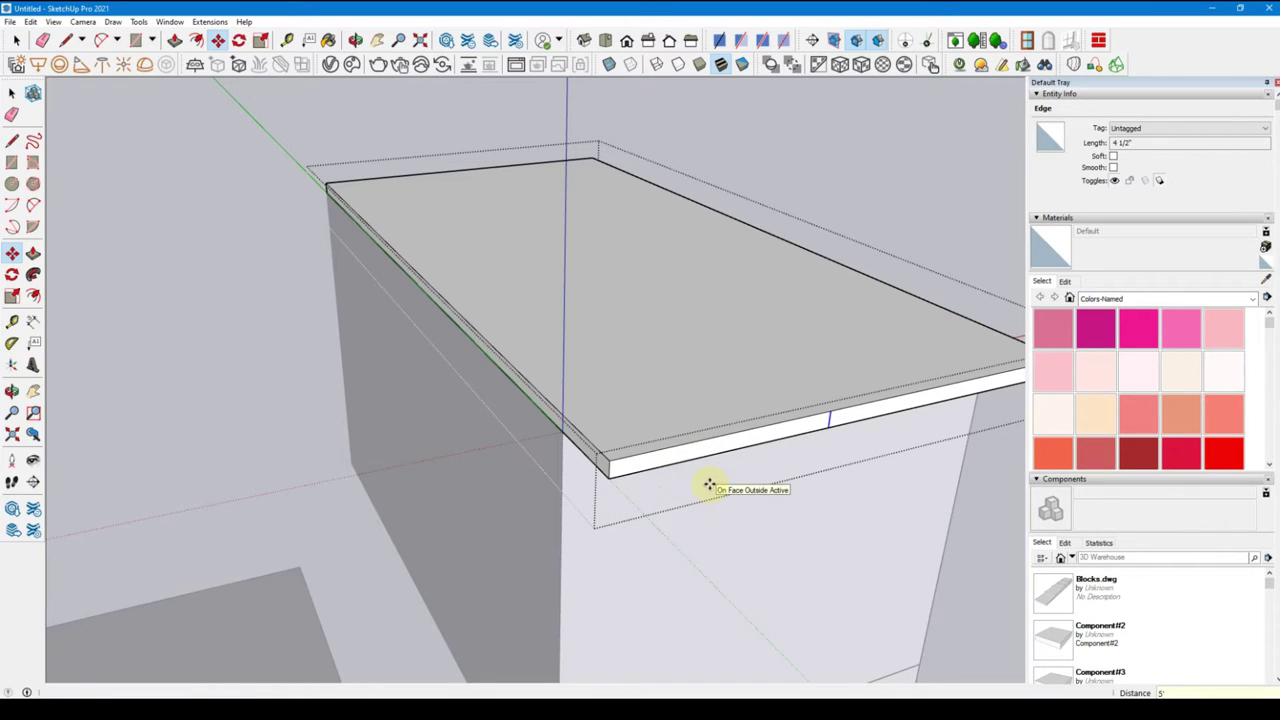
pyautogui.press('space')
# Pull the strip section left of the new edge outward 7 1/2"
pyautogui.click(727, 452)
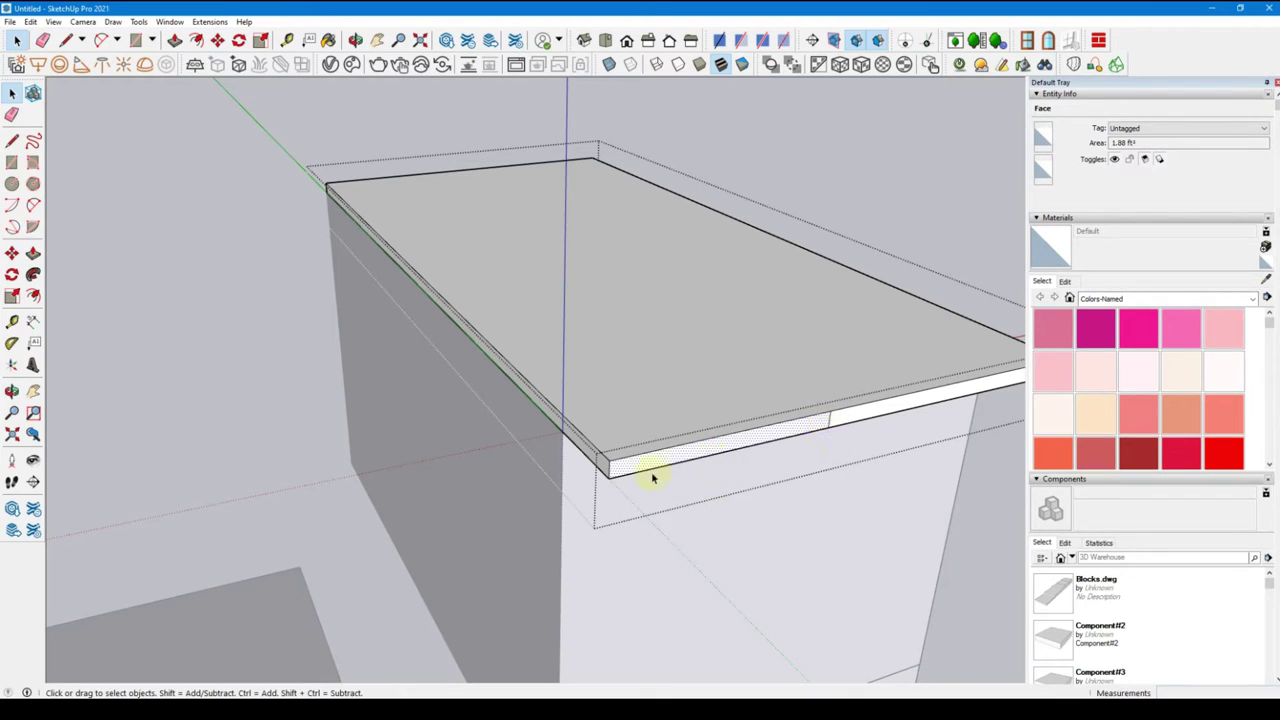
pyautogui.press('p')
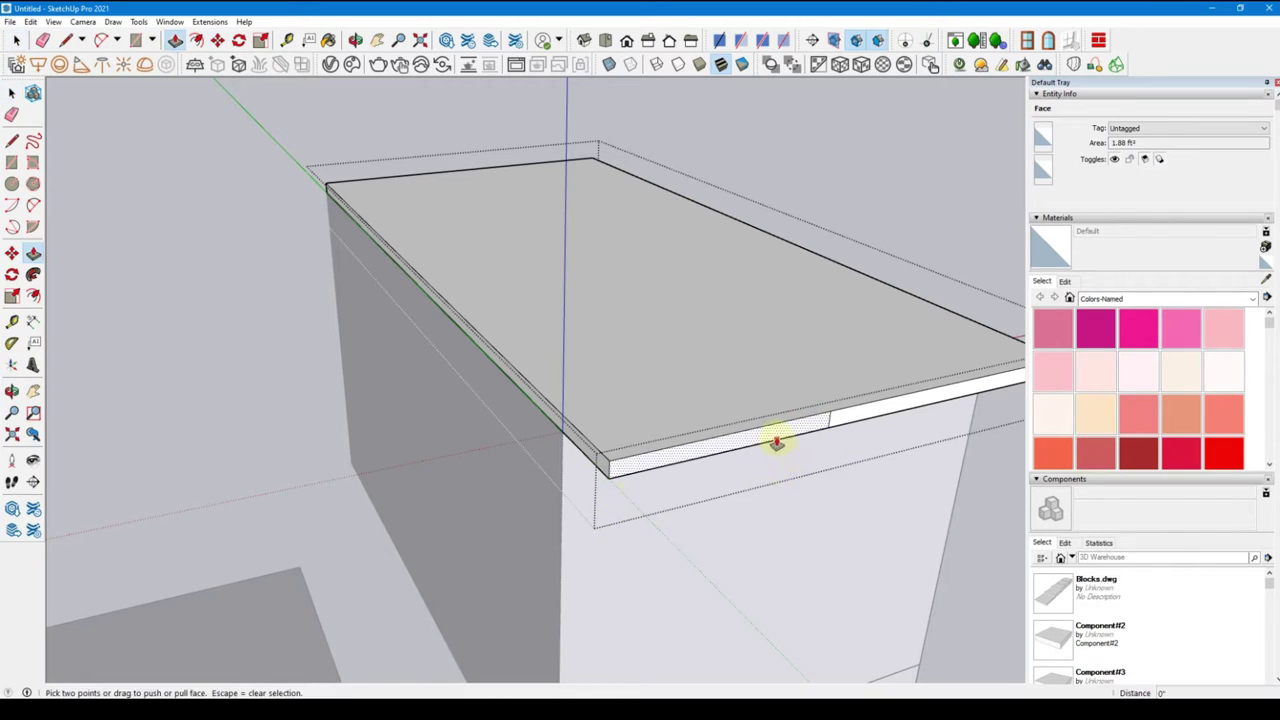
pyautogui.moveTo(770, 435); pyautogui.dragTo(785, 460)
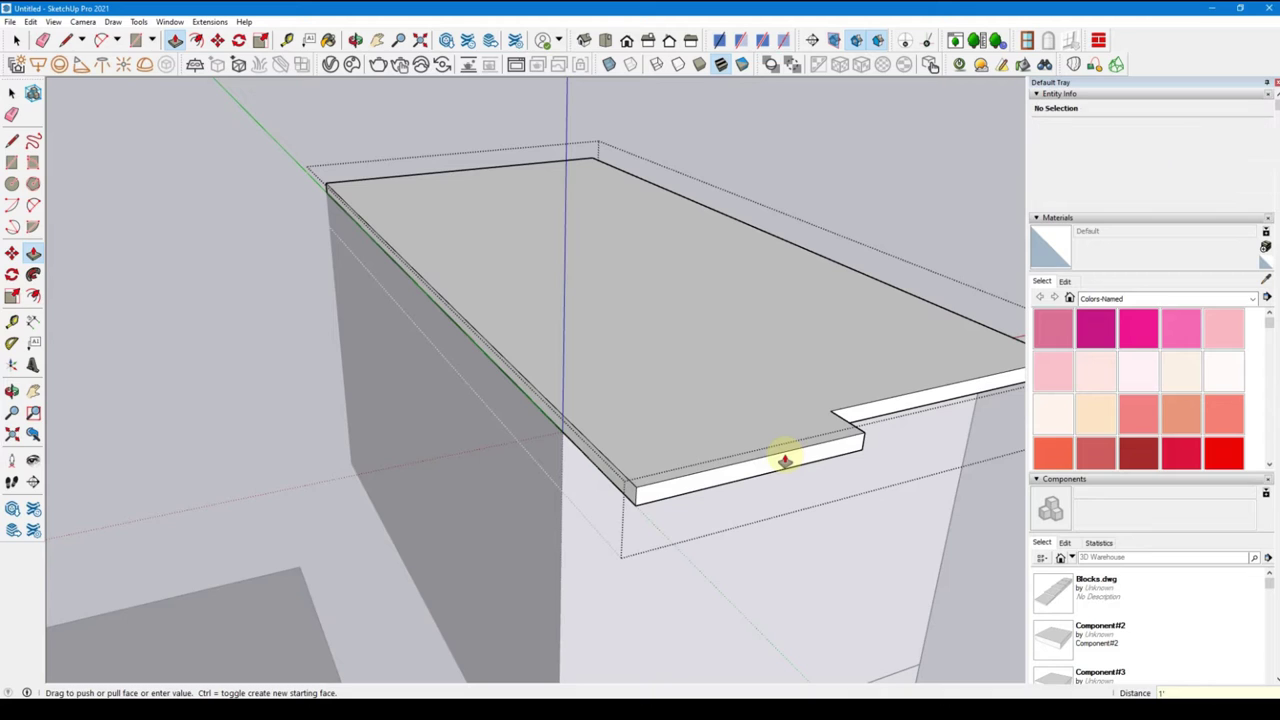
pyautogui.moveTo(700, 480)
pyautogui.mouseDown(button='middle')
pyautogui.moveTo(487, 459)
pyautogui.moveTo(589, 414)
pyautogui.mouseUp(button='middle')
# Exit the lid group and orbit down to eye level beside the box
pyautogui.scroll(-5, 620, 417)
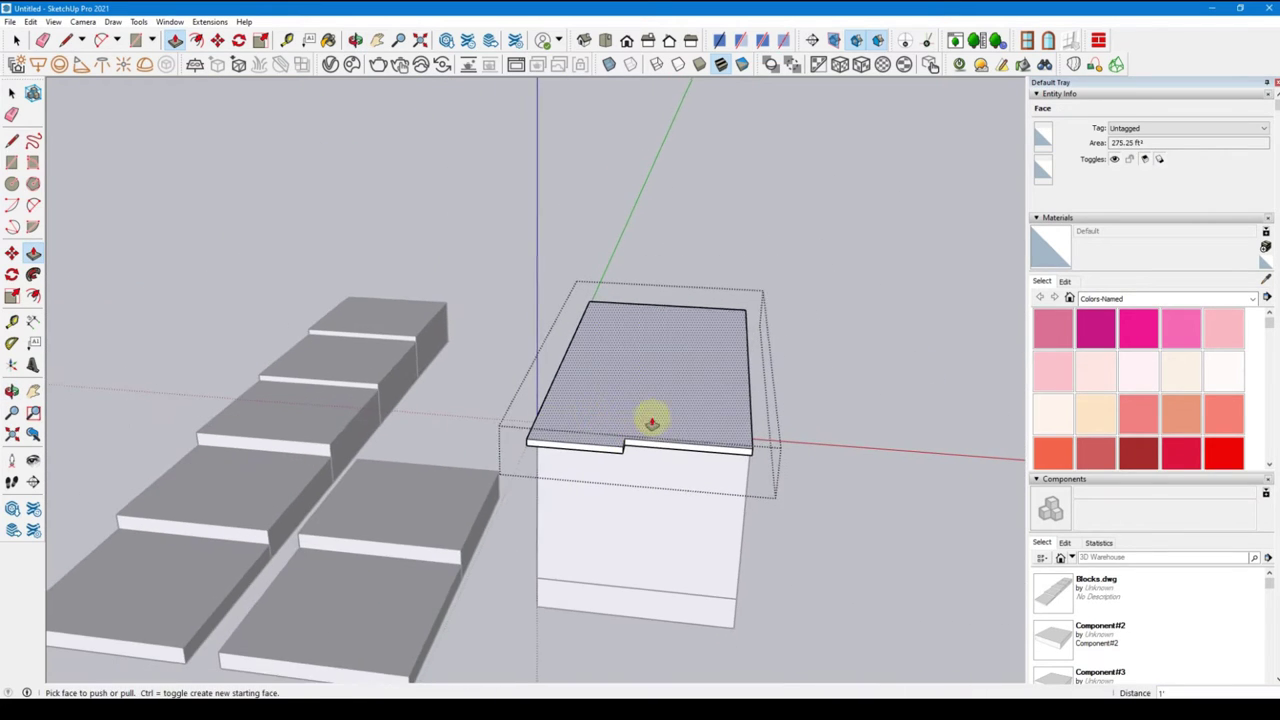
pyautogui.press('space')
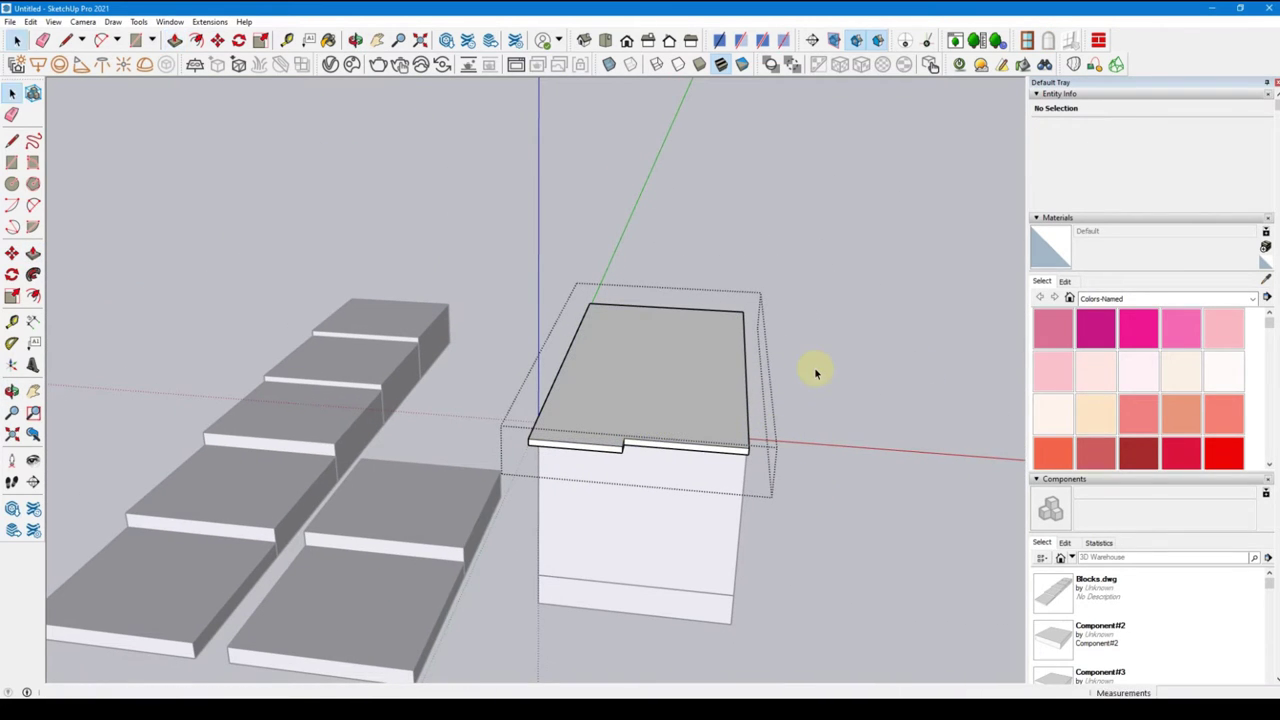
pyautogui.click(815, 372)
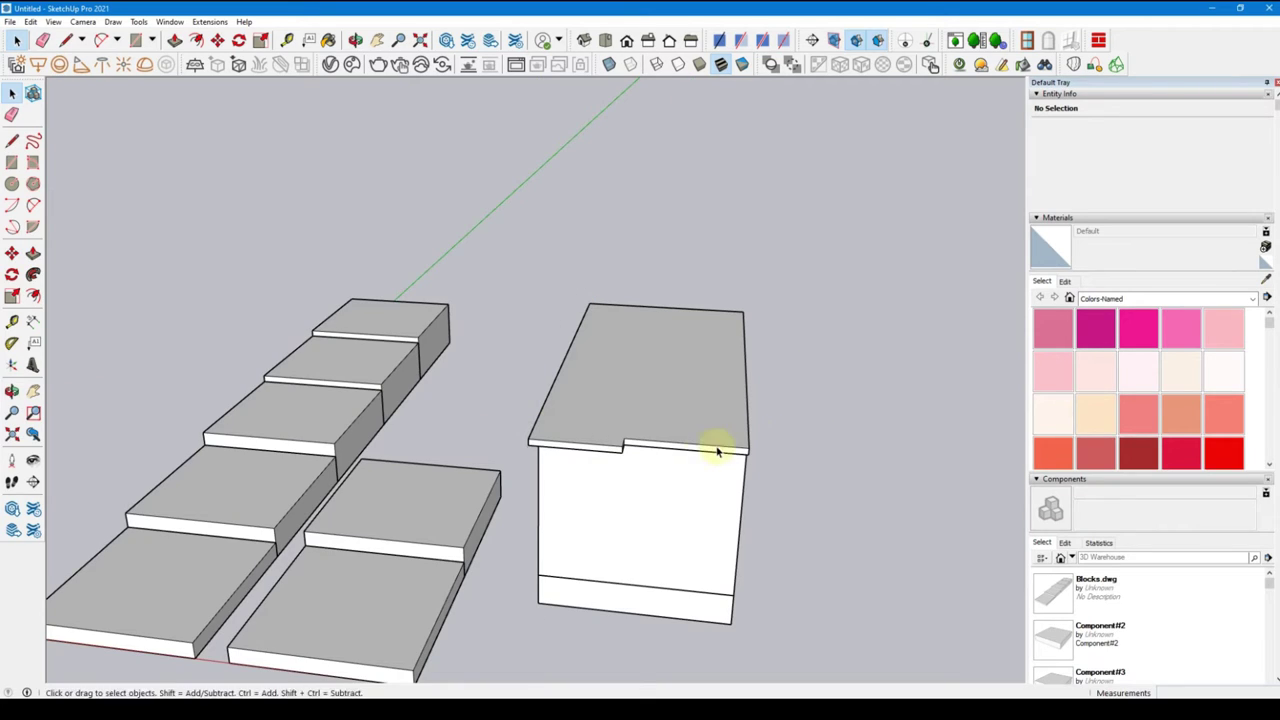
pyautogui.scroll(3, 620, 452)
pyautogui.moveTo(663, 457)
pyautogui.mouseDown(button='middle')
pyautogui.moveTo(714, 398)
pyautogui.moveTo(714, 294)
pyautogui.mouseUp(button='middle')
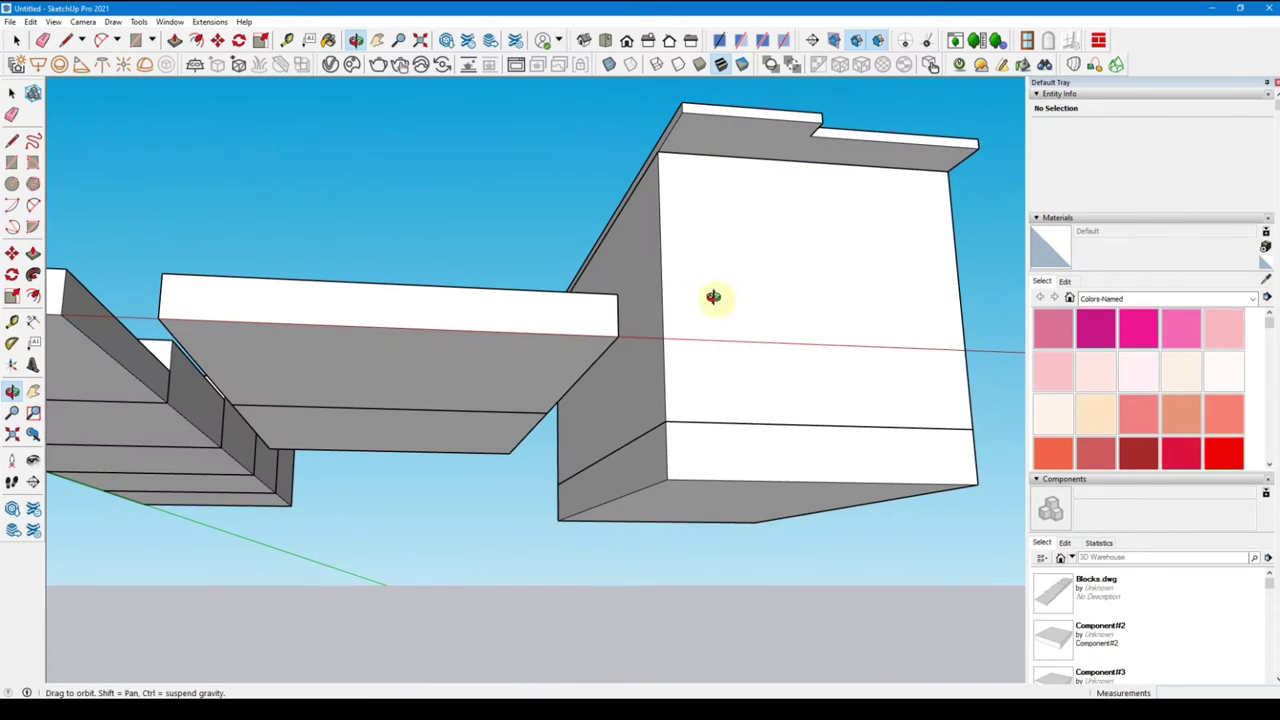
# Select the box and plinth groups, then orbit and zoom to a low view looking up at the box
pyautogui.click(722, 127)
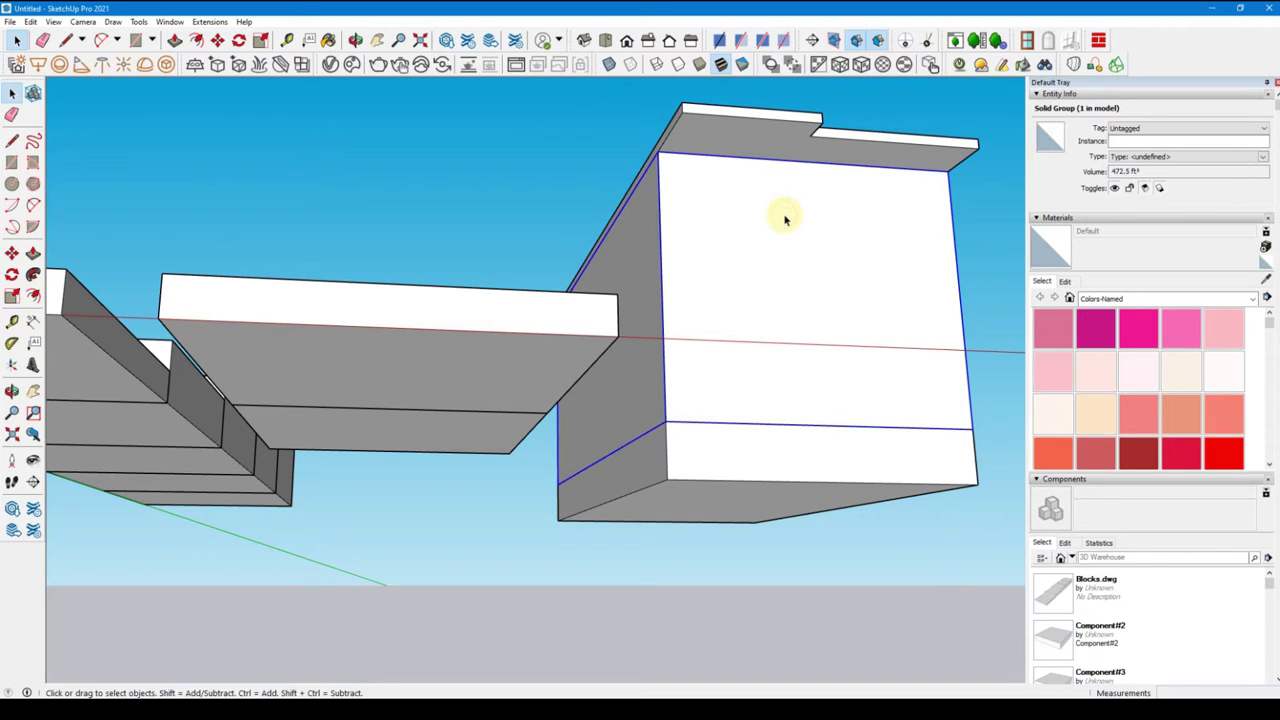
pyautogui.click(760, 478)
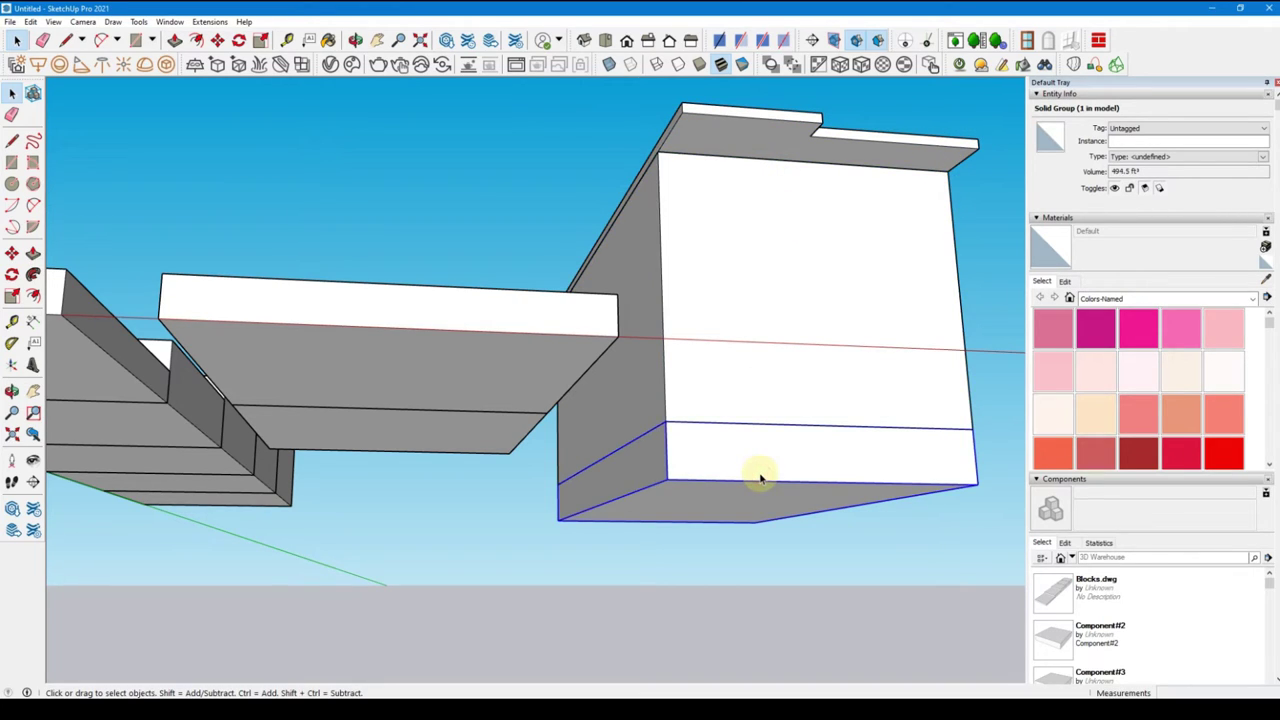
pyautogui.moveTo(694, 289)
pyautogui.mouseDown(button='middle')
pyautogui.moveTo(725, 350)
pyautogui.moveTo(691, 409)
pyautogui.moveTo(857, 317)
pyautogui.mouseUp(button='middle')
pyautogui.scroll(5, 800, 315)
pyautogui.scroll(3, 704, 213)
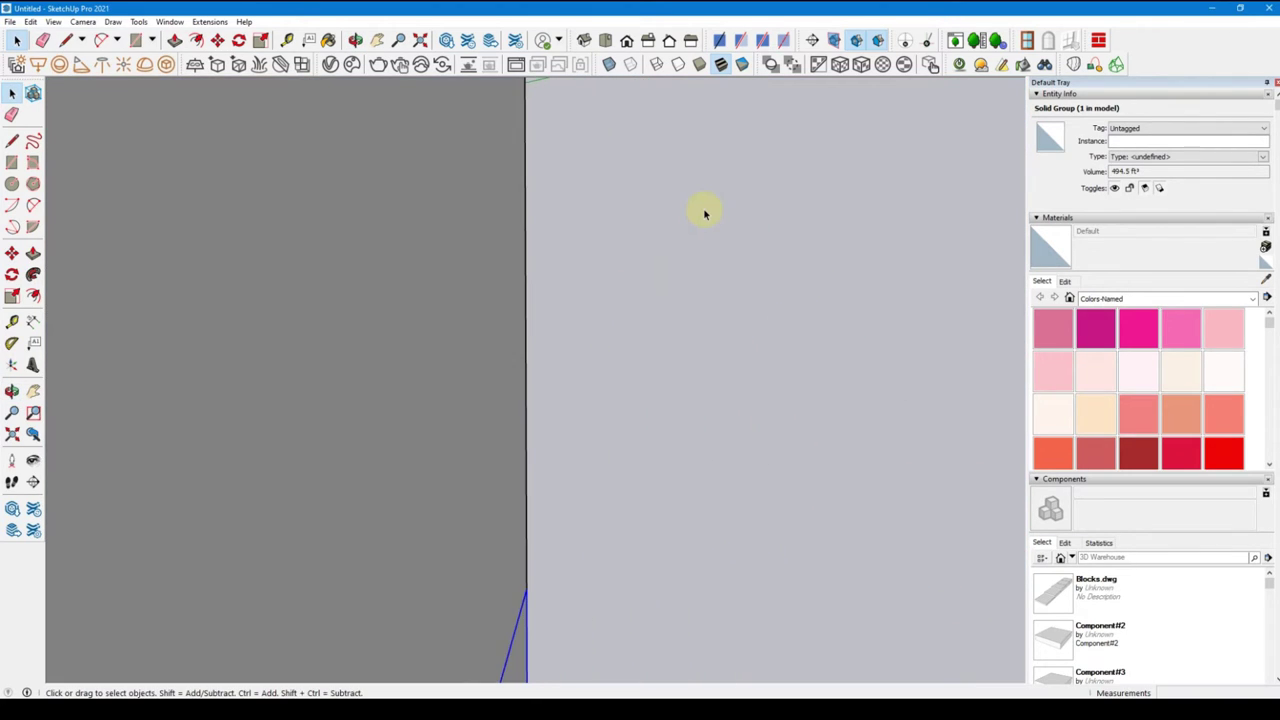
pyautogui.scroll(-5, 704, 213)
pyautogui.moveTo(705, 209)
pyautogui.mouseDown(button='middle')
pyautogui.moveTo(691, 100)
pyautogui.moveTo(671, 297)
pyautogui.moveTo(732, 265)
pyautogui.mouseUp(button='middle')
pyautogui.scroll(2, 685, 190)
pyautogui.scroll(3, 685, 196)
pyautogui.scroll(3, 680, 209)
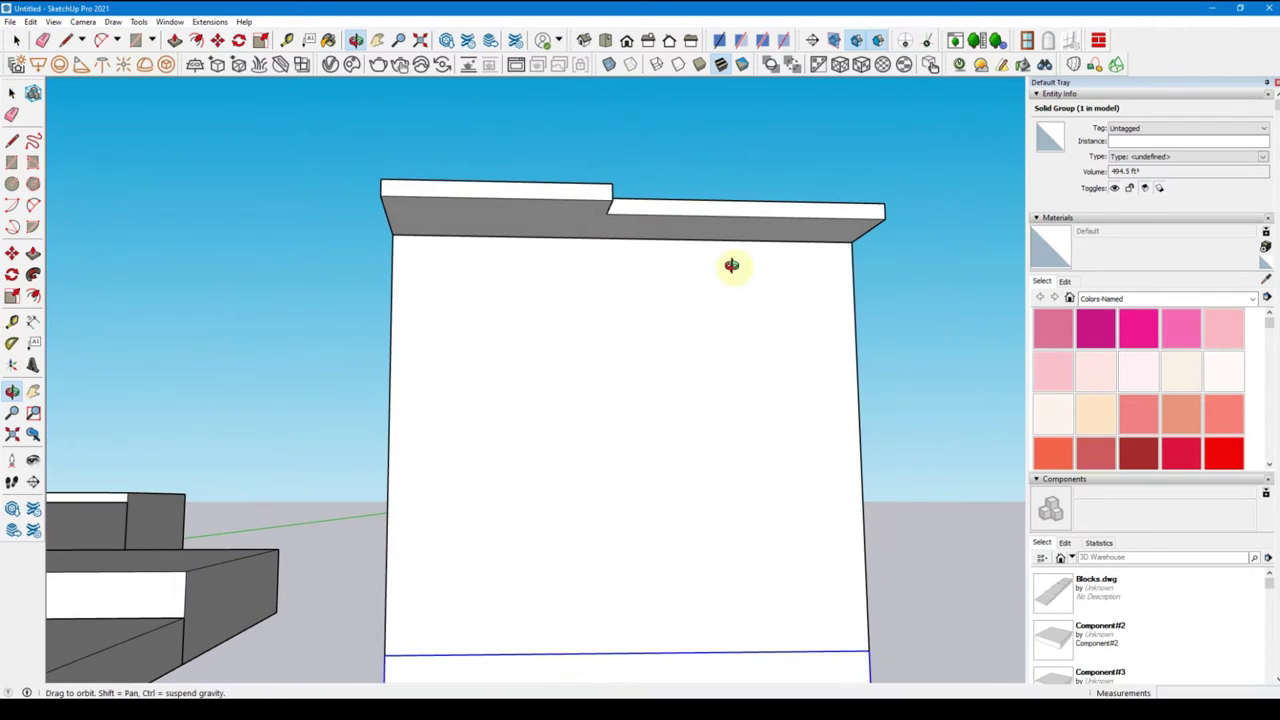
# Enter the lid group and draw a line closing the ledge's right end
pyautogui.click(769, 210)
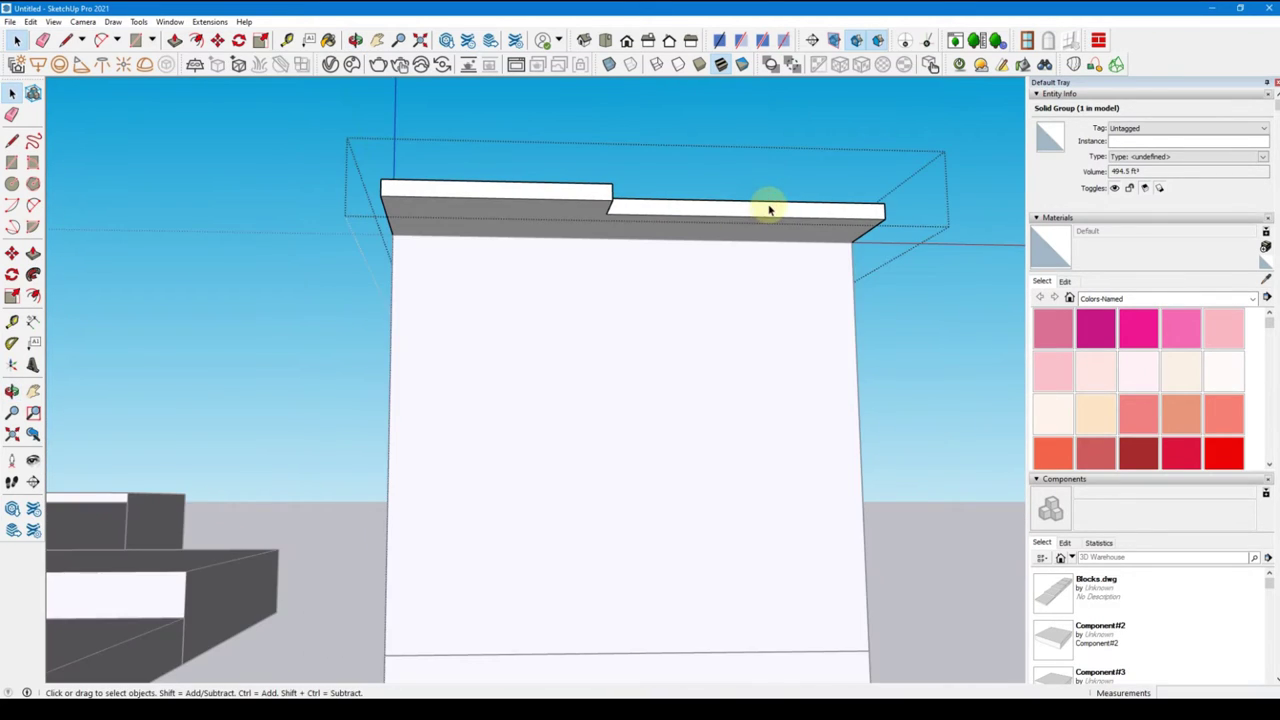
pyautogui.doubleClick(769, 210)
pyautogui.click(795, 211)
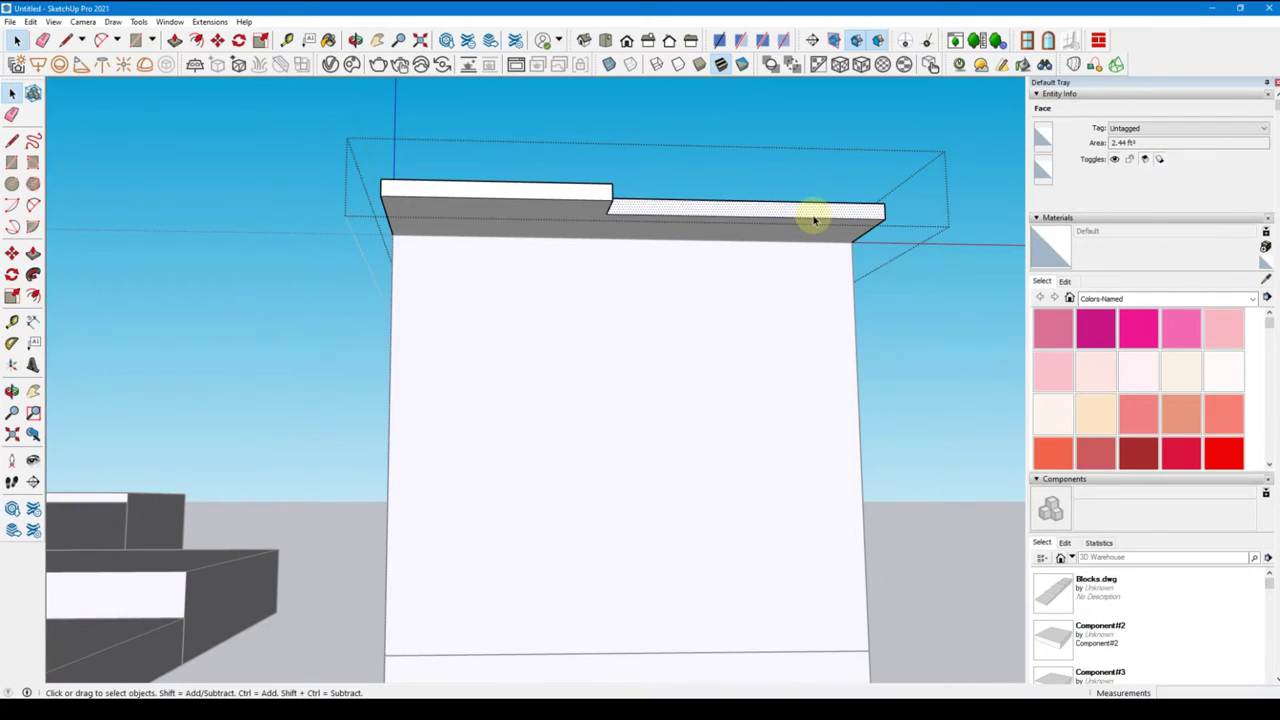
pyautogui.press('l')
pyautogui.click(884, 208)
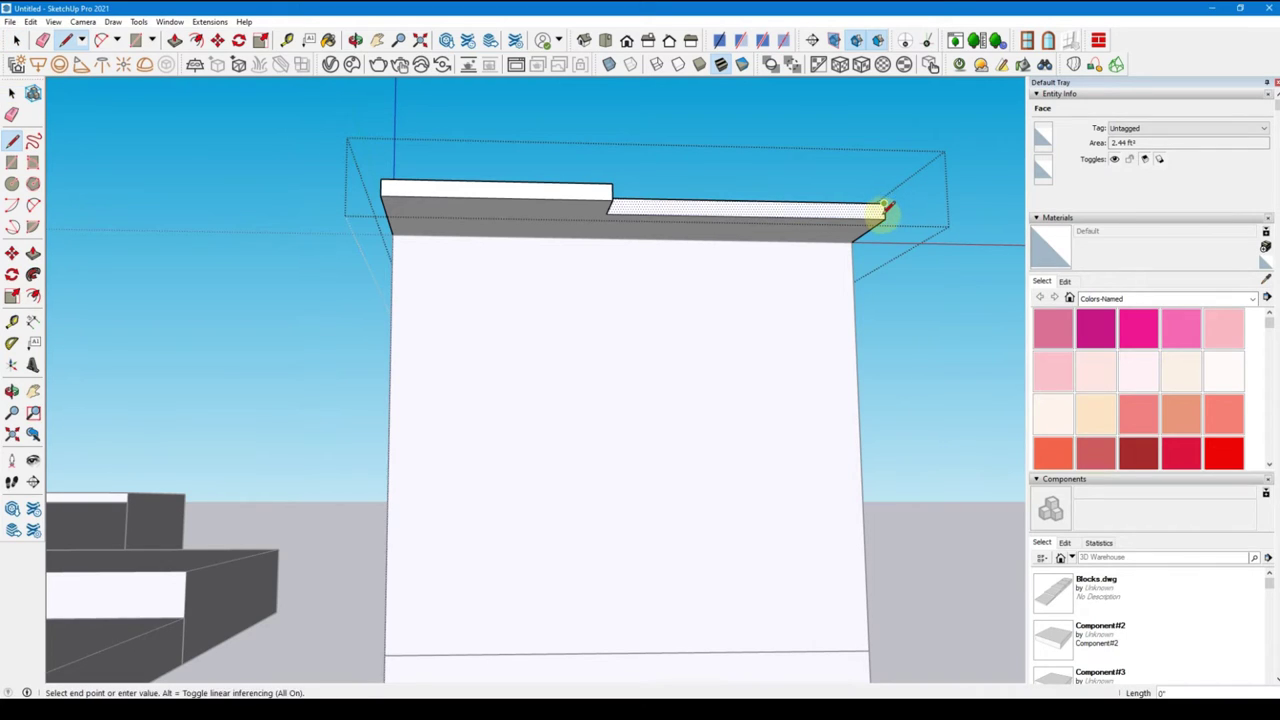
pyautogui.click(884, 213)
pyautogui.press('space')
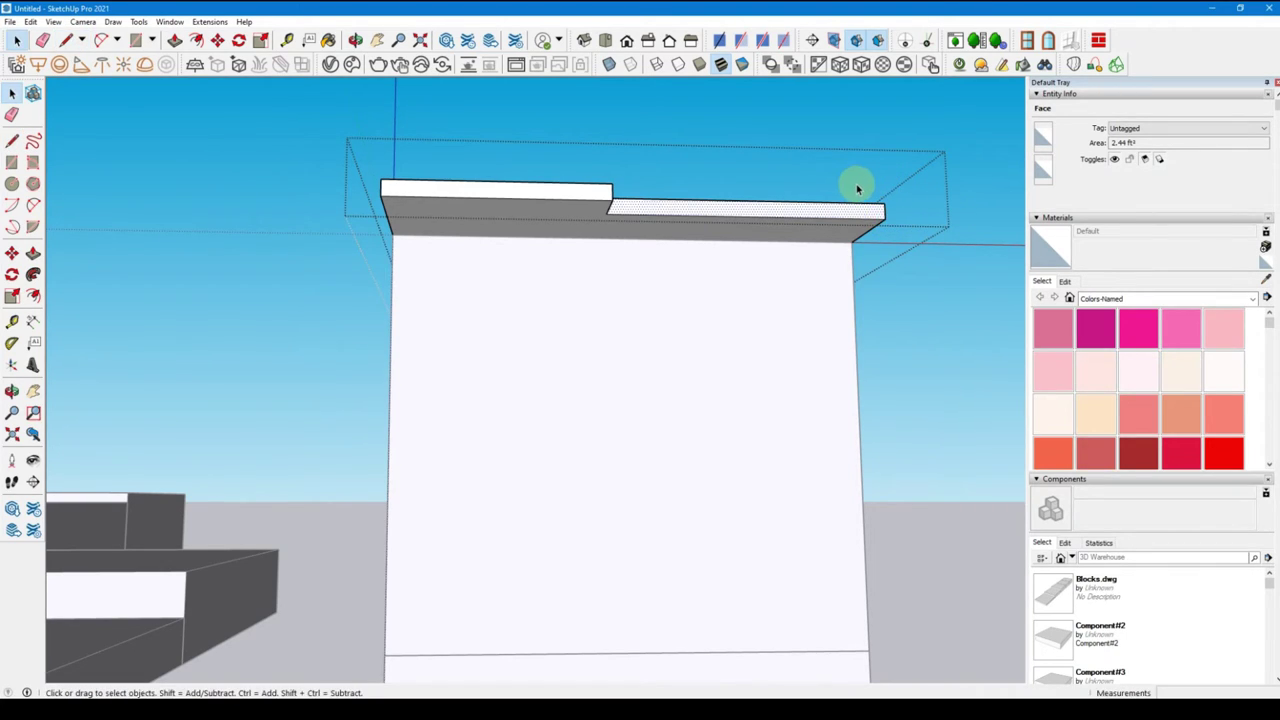
# Copy the ledge's short end edge 3' along the ledge
pyautogui.click(897, 243)
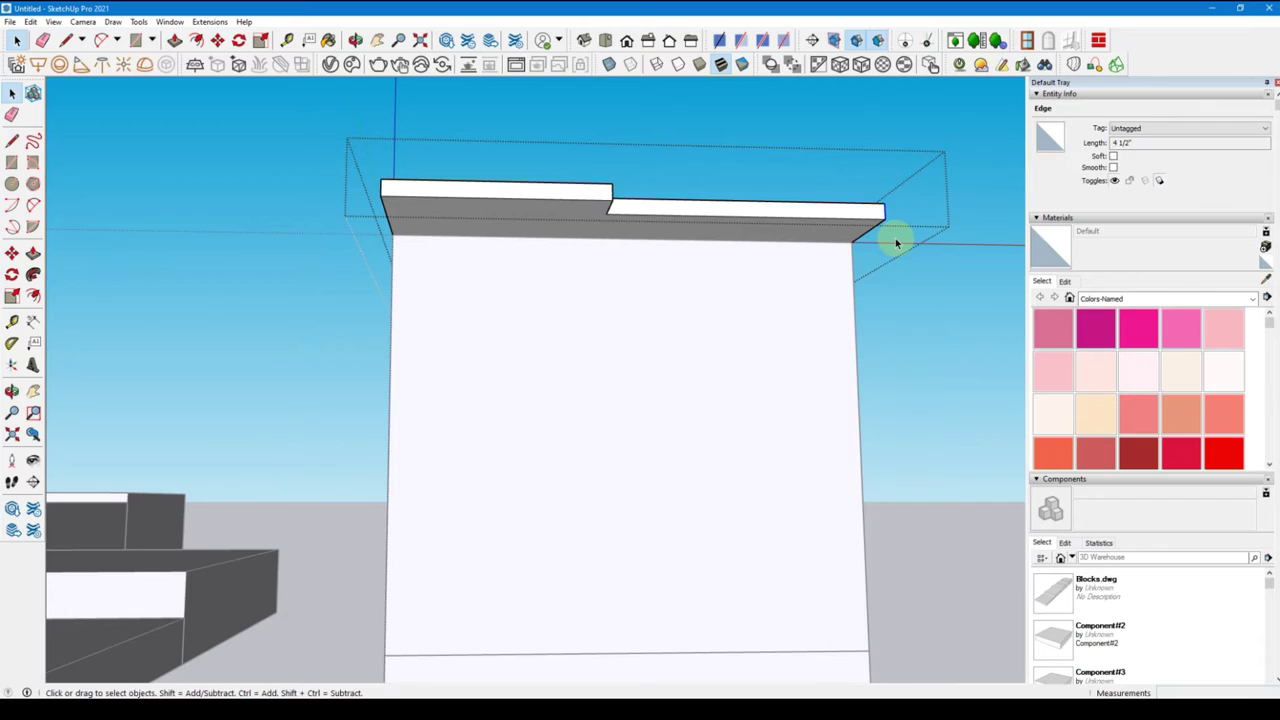
pyautogui.press('m')
pyautogui.press('ctrl')
pyautogui.click(977, 291)
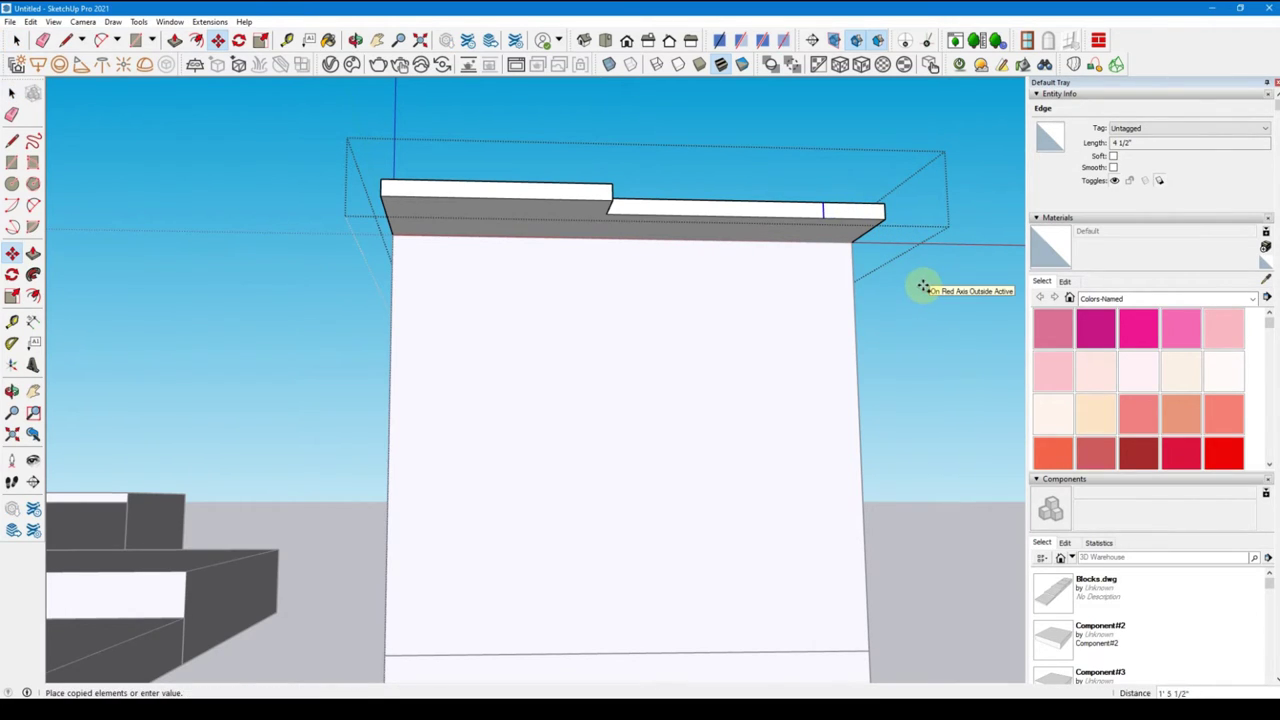
pyautogui.write("3'")
pyautogui.press('Return')
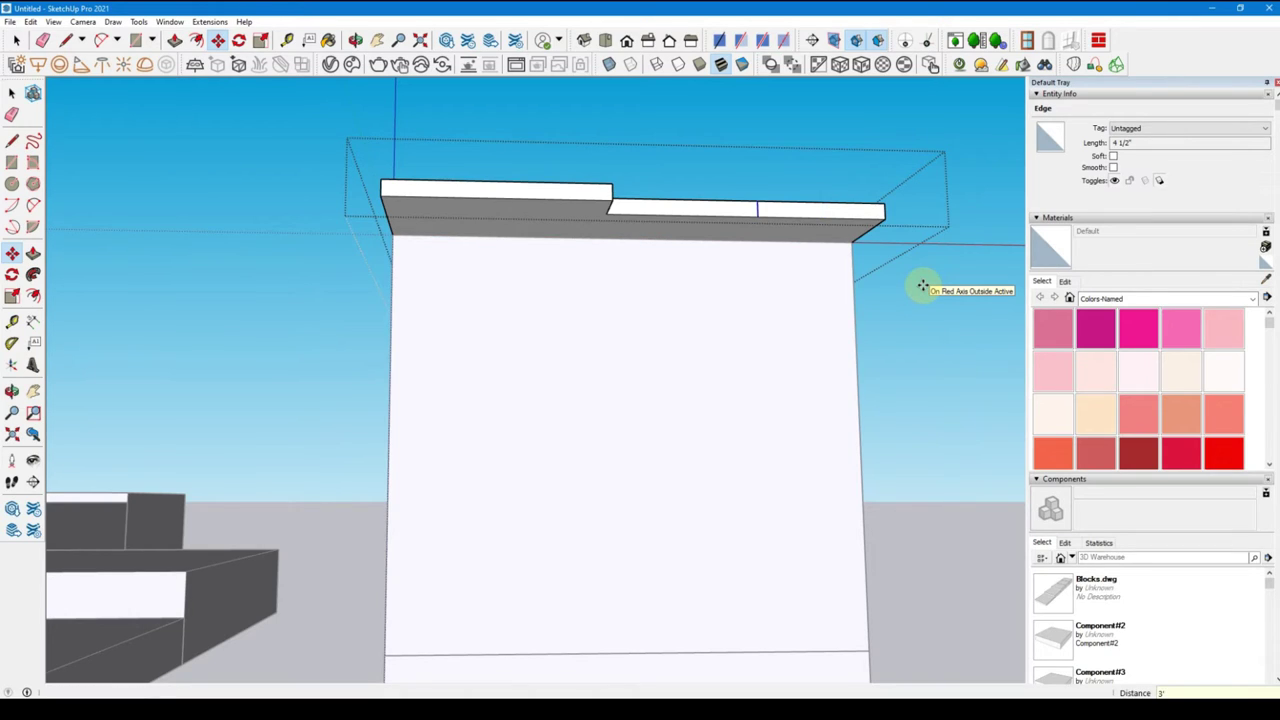
pyautogui.press('space')
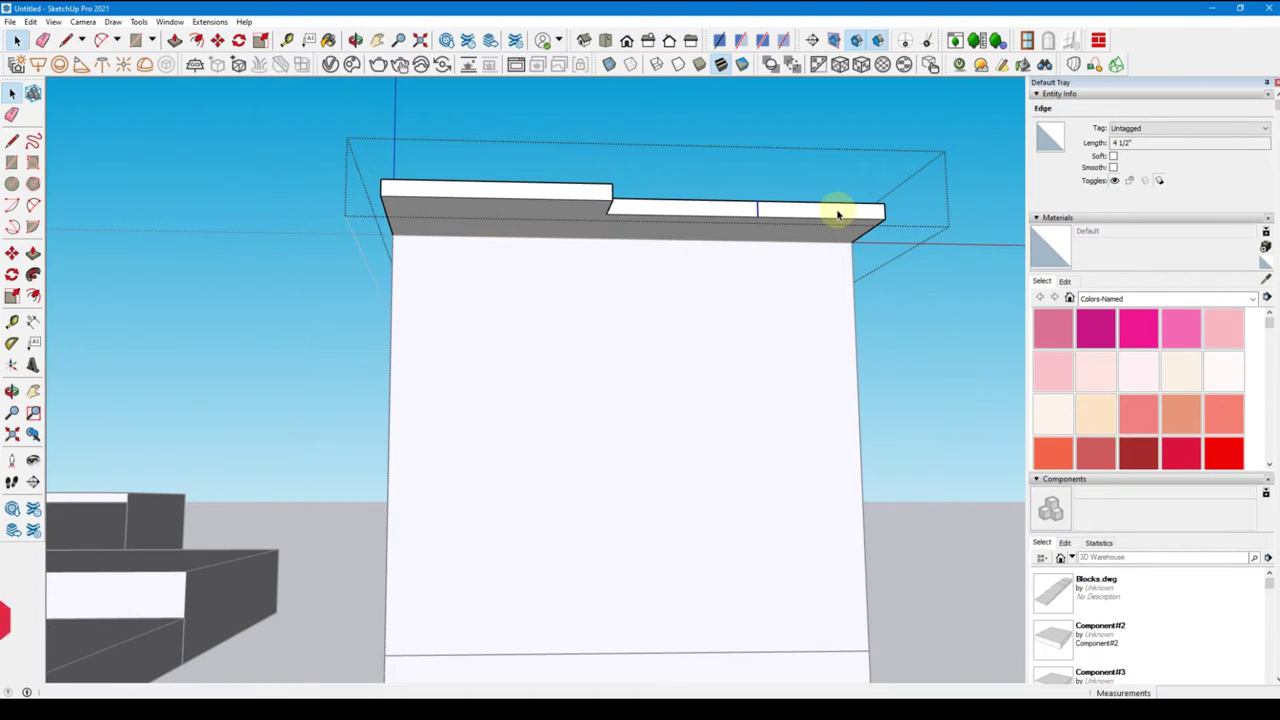
# Push the ledge's right-end face back into a step and orbit to a side view
pyautogui.click(838, 213)
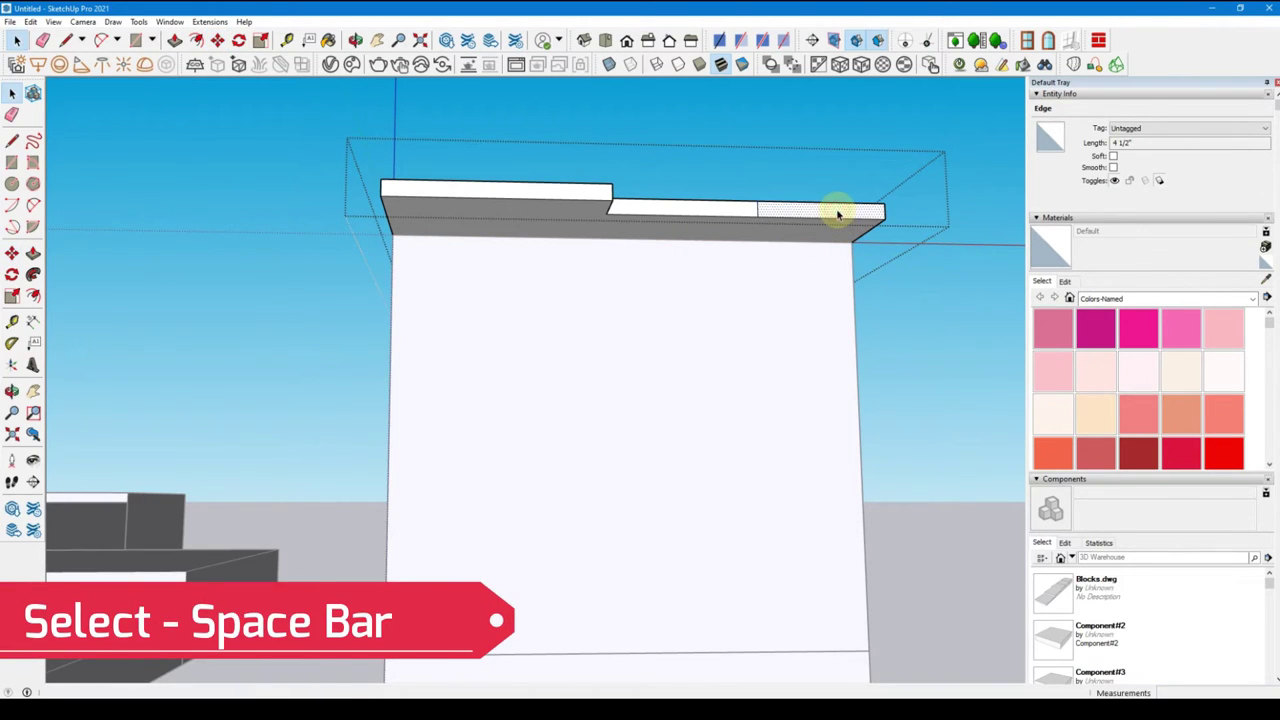
pyautogui.press('p')
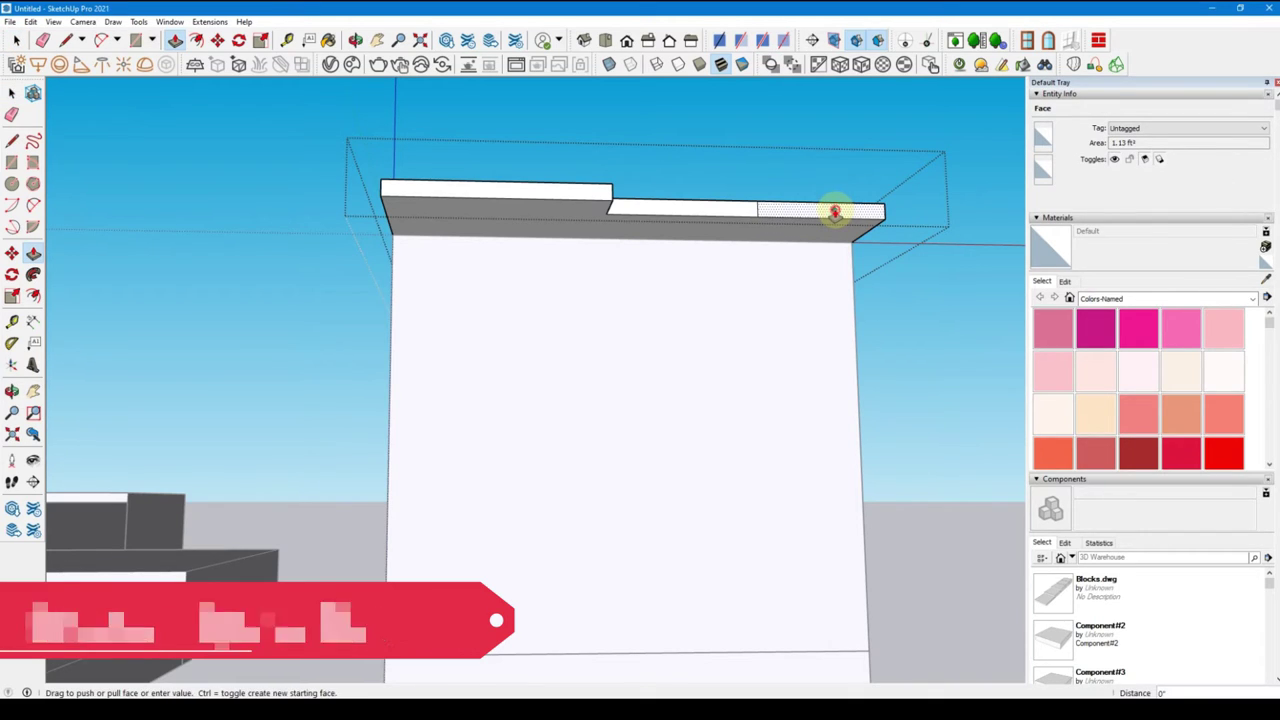
pyautogui.moveTo(835, 212); pyautogui.dragTo(826, 238)
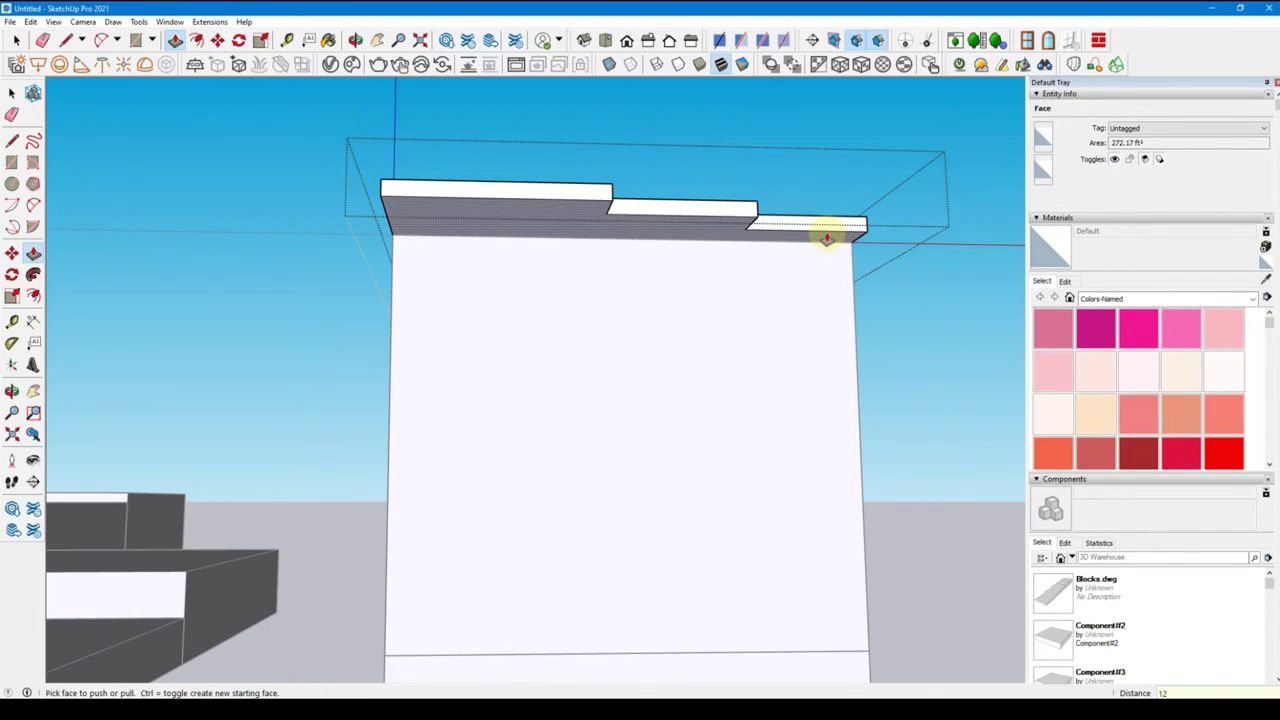
pyautogui.press('space')
pyautogui.click(898, 304)
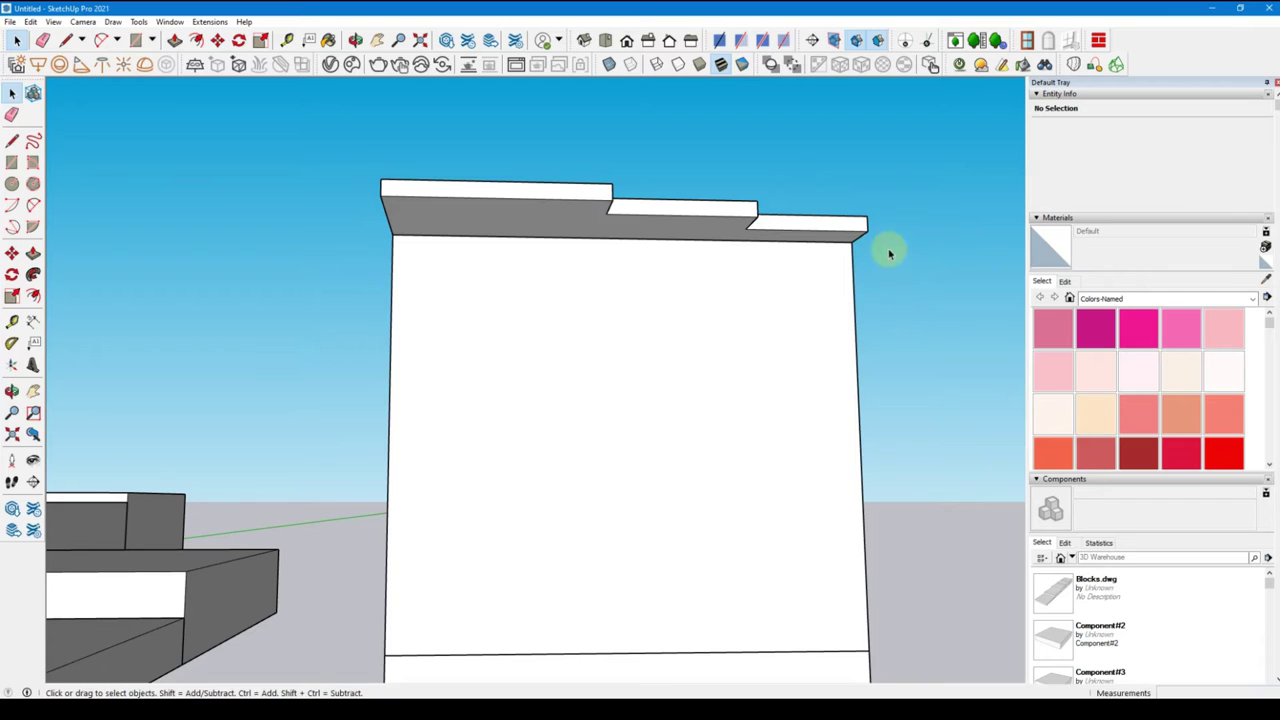
pyautogui.moveTo(889, 254)
pyautogui.mouseDown(button='middle')
pyautogui.moveTo(543, 449)
pyautogui.moveTo(537, 486)
pyautogui.moveTo(731, 320)
pyautogui.moveTo(749, 251)
pyautogui.mouseUp(button='middle')
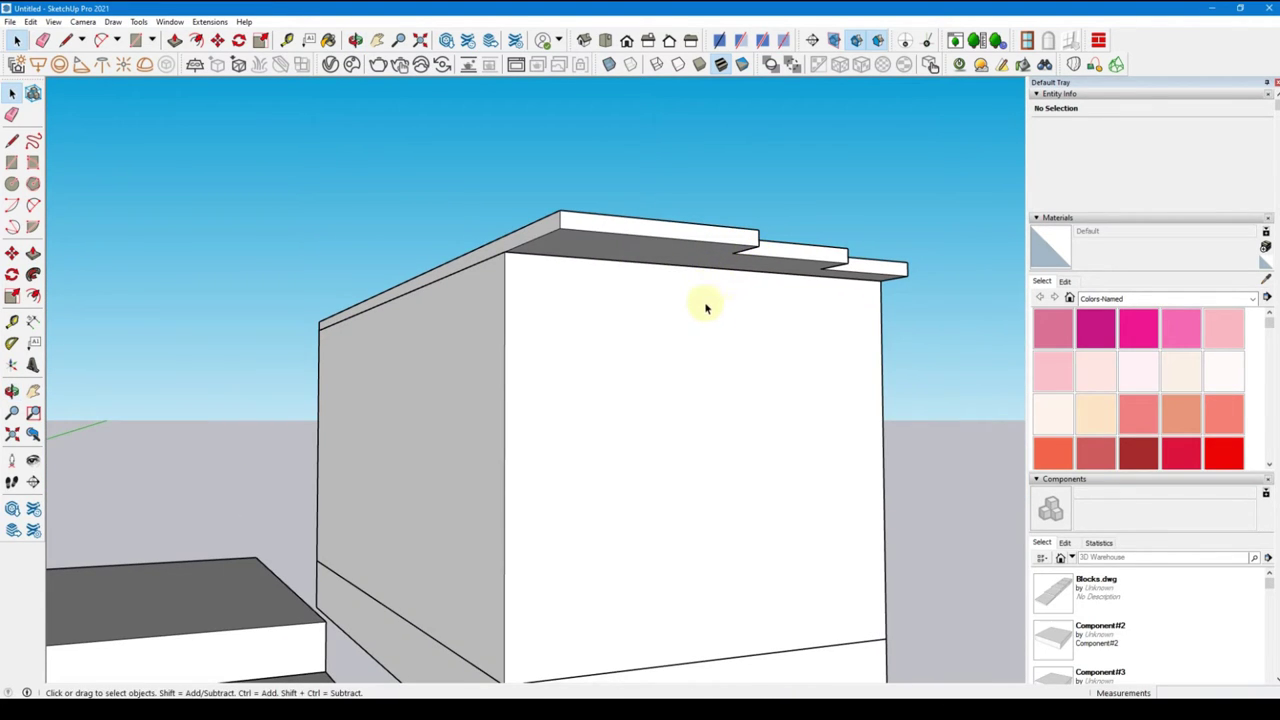
# Zoom to the box, enter the wall group, and select its 115 ft² front face
pyautogui.scroll(-1, 457, 283)
pyautogui.scroll(-2, 457, 283)
pyautogui.scroll(2, 625, 365)
pyautogui.scroll(2, 623, 423)
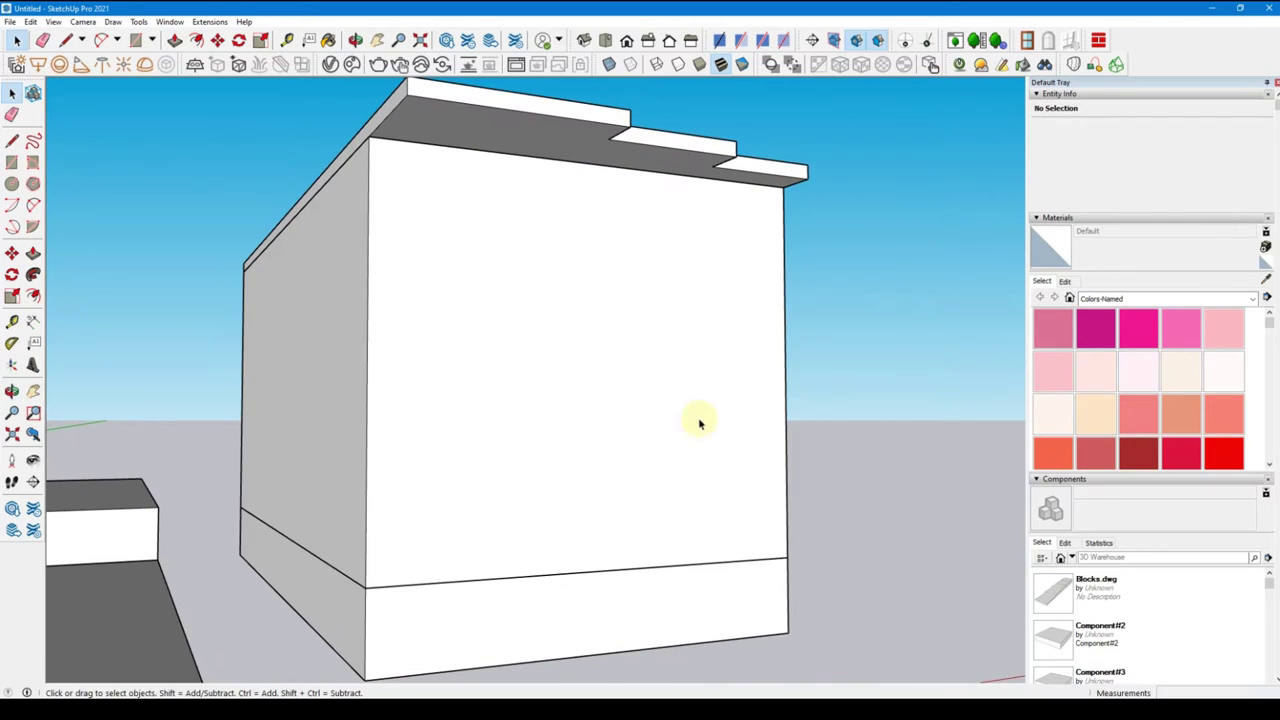
pyautogui.click(527, 417)
pyautogui.click(820, 377)
pyautogui.doubleClick(434, 511)
pyautogui.click(443, 477)
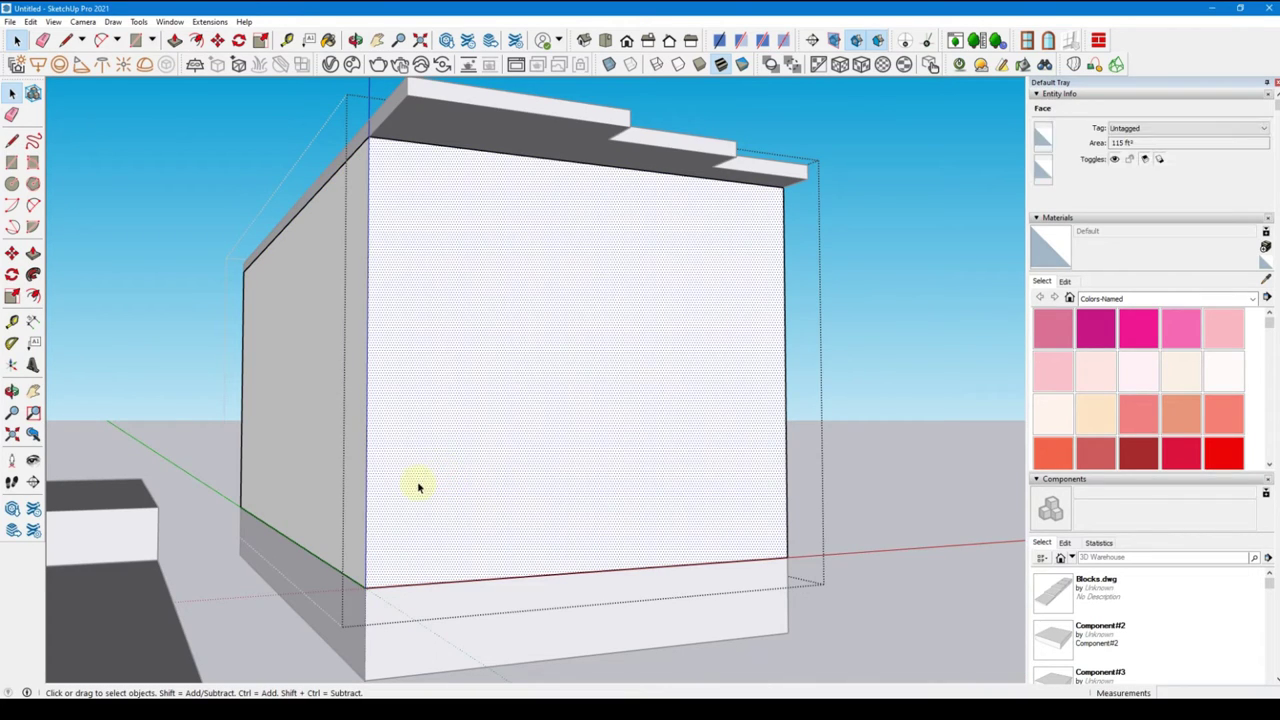
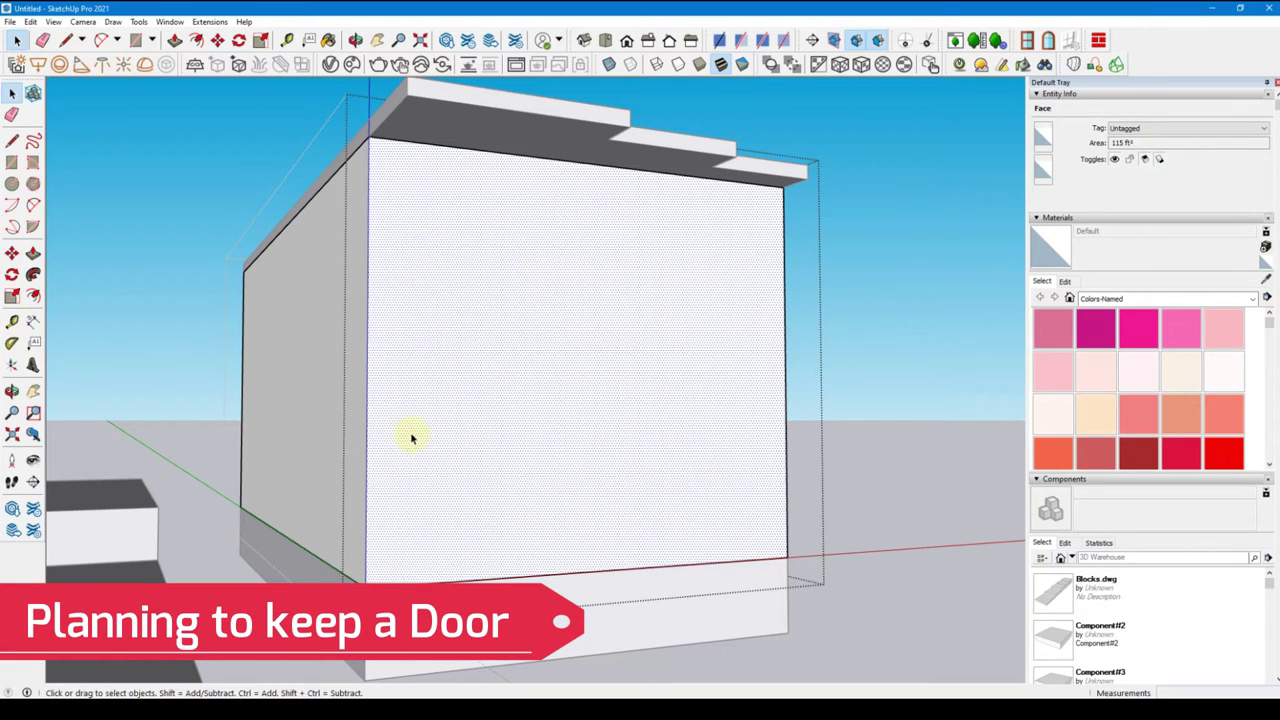
# Place door guides at 18 and 36 inches from the wall's left edge and 7' up
pyautogui.press('t')
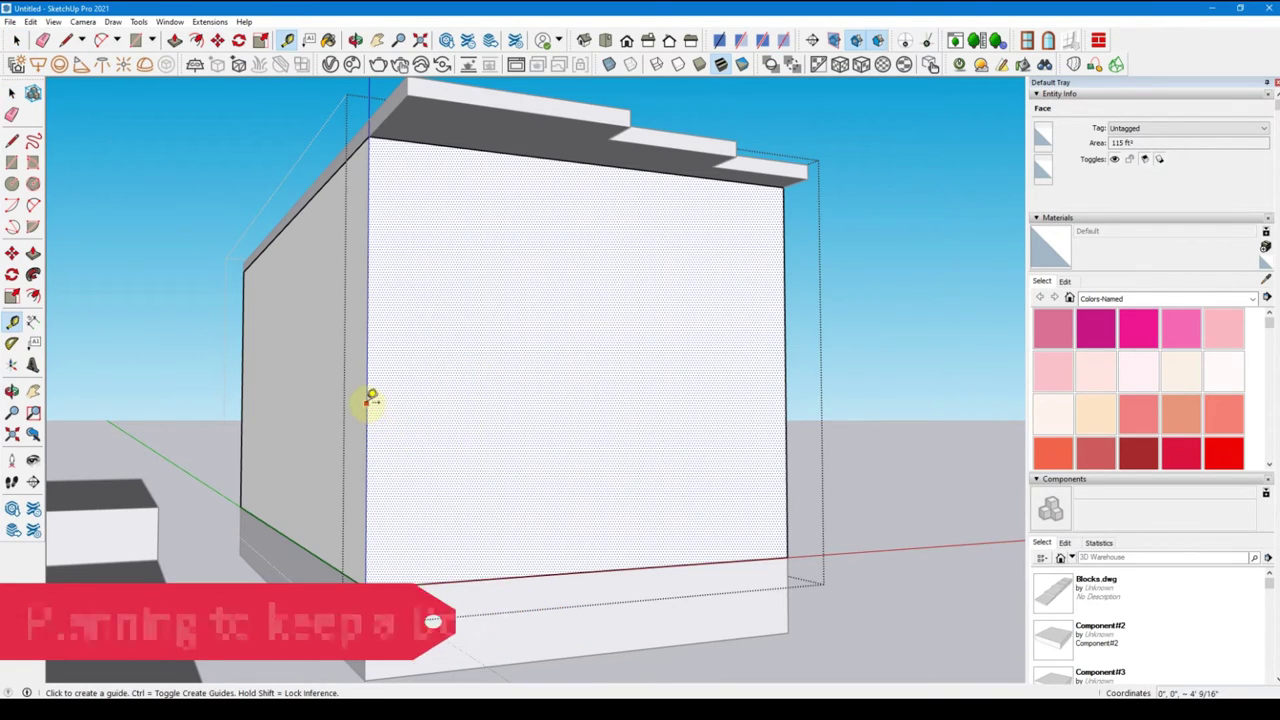
pyautogui.click(366, 403)
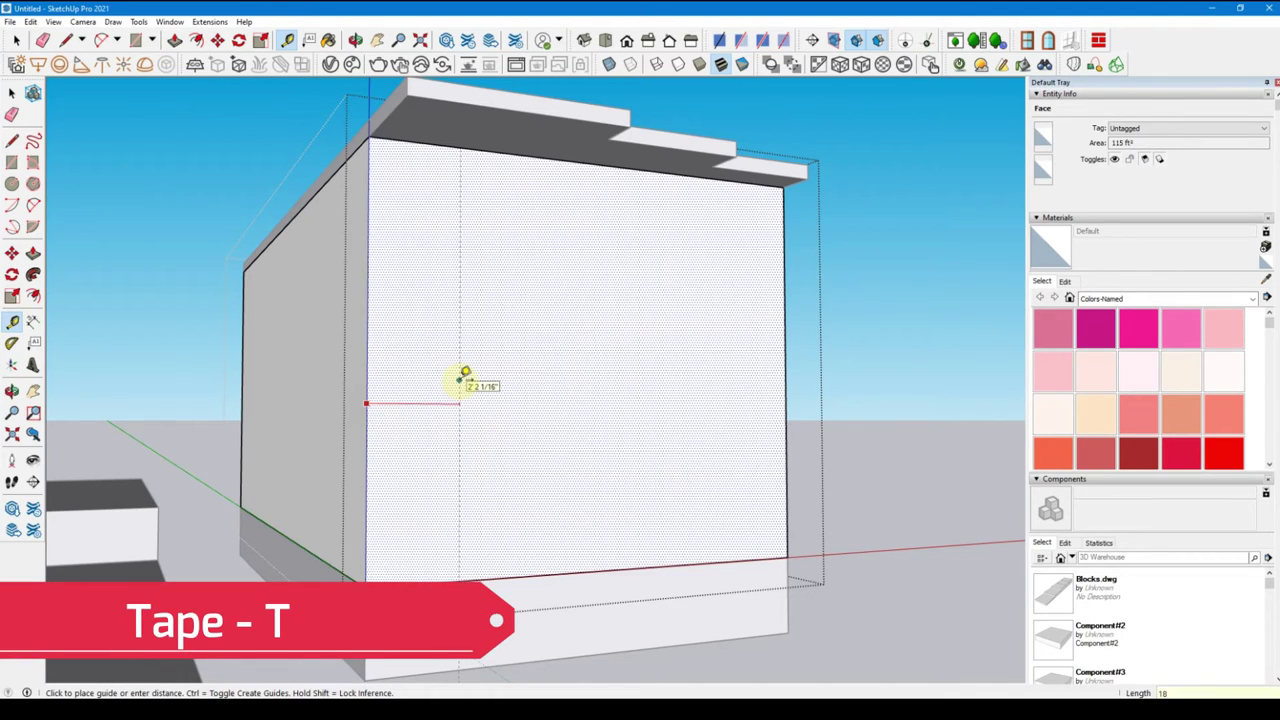
pyautogui.click(432, 360)
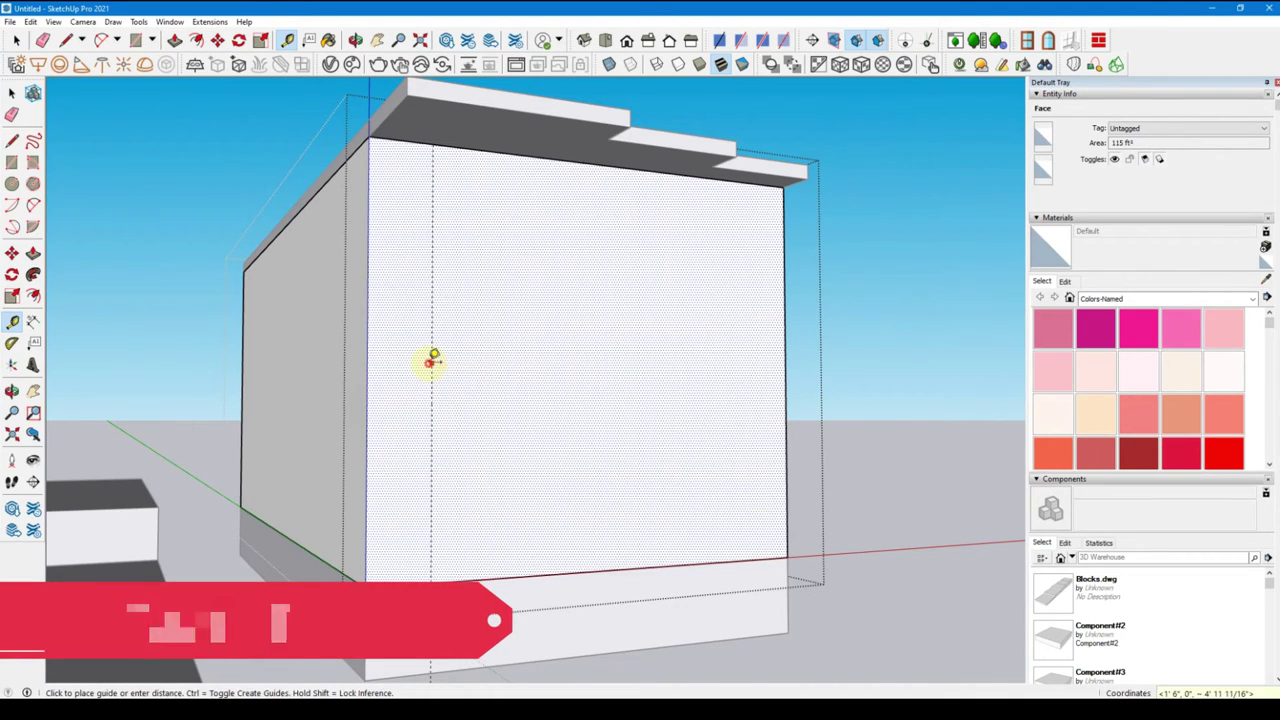
pyautogui.click(431, 362)
pyautogui.press('Return')
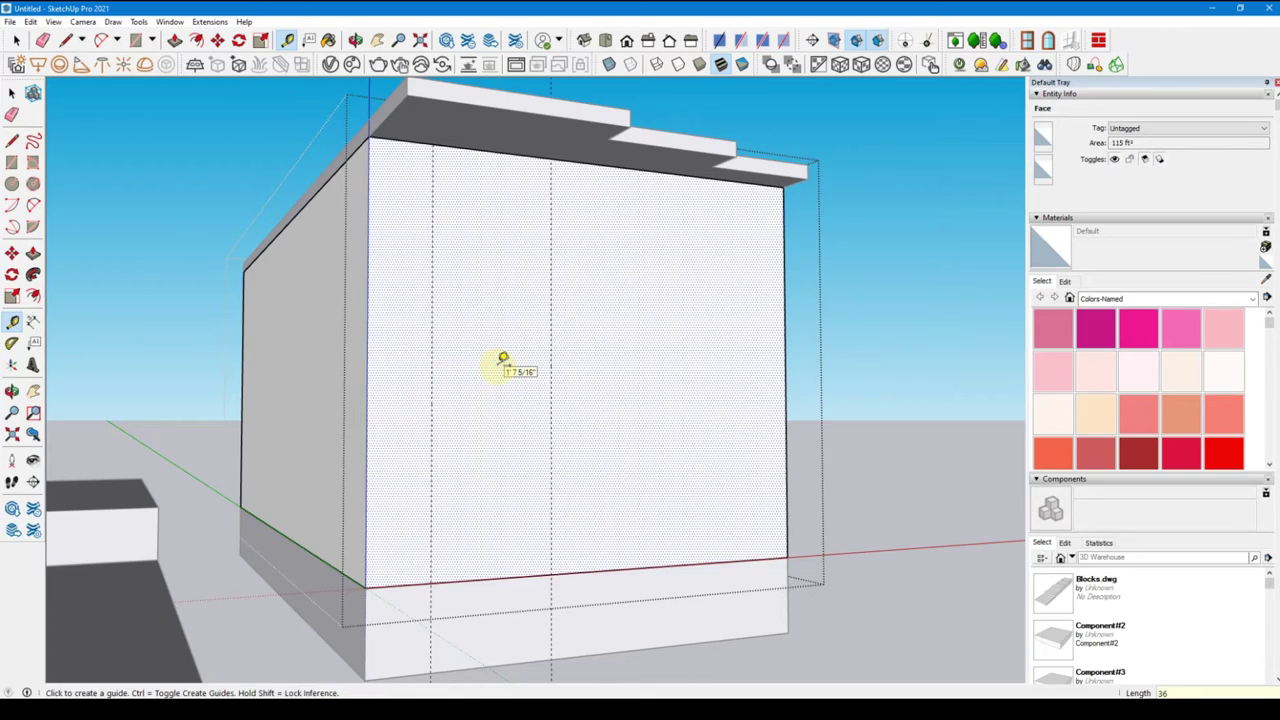
pyautogui.click(519, 576)
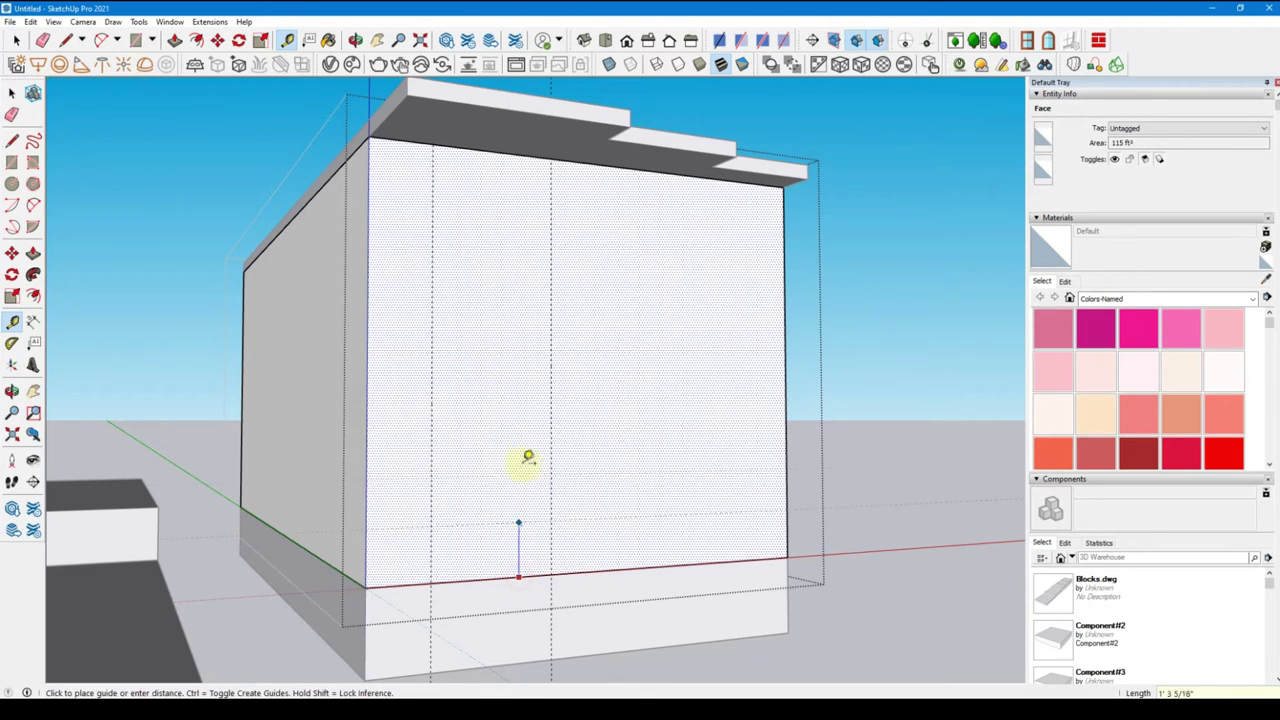
pyautogui.press('Return')
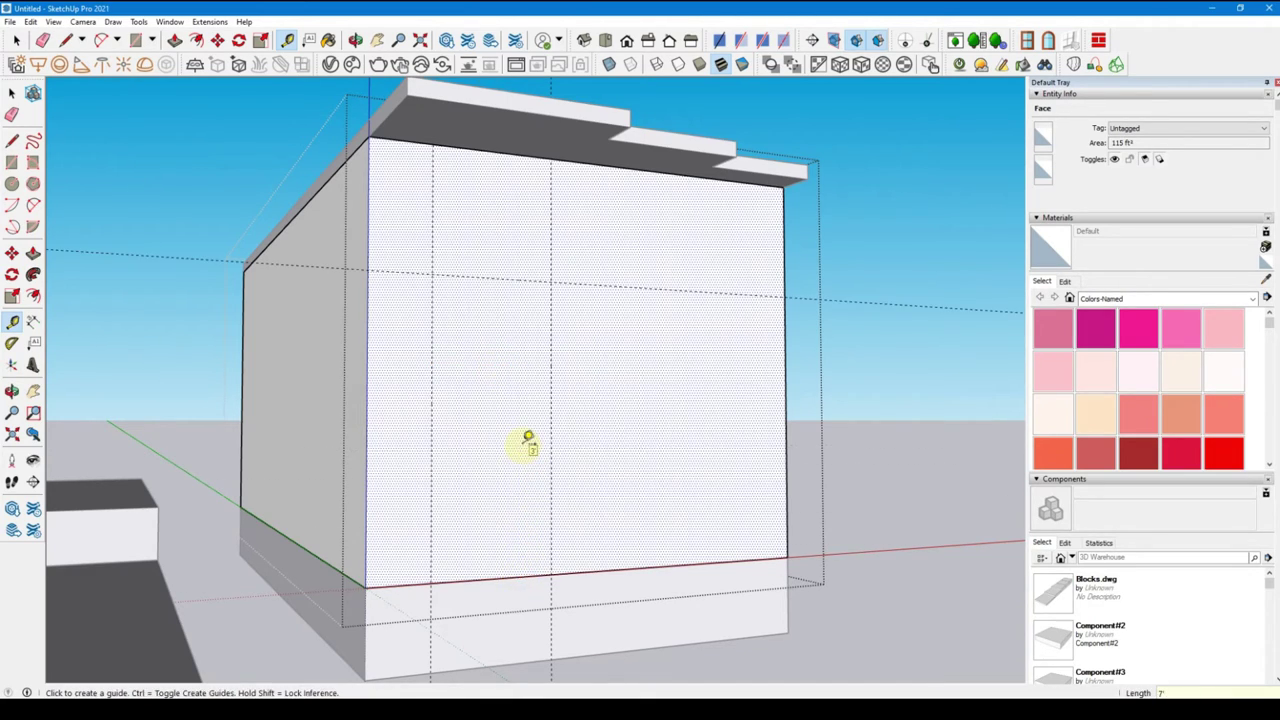
pyautogui.press('r')
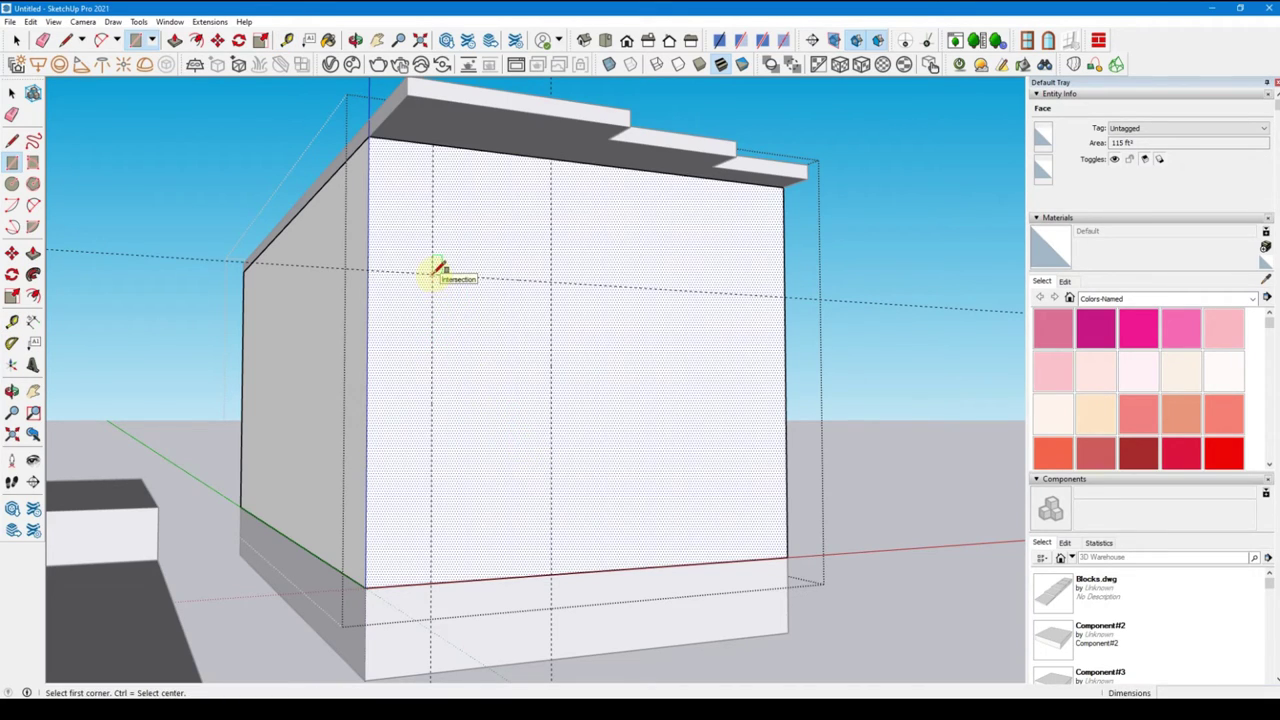
# Draw the door rectangle from the guide intersection down to the wall's bottom edge
pyautogui.click(433, 272)
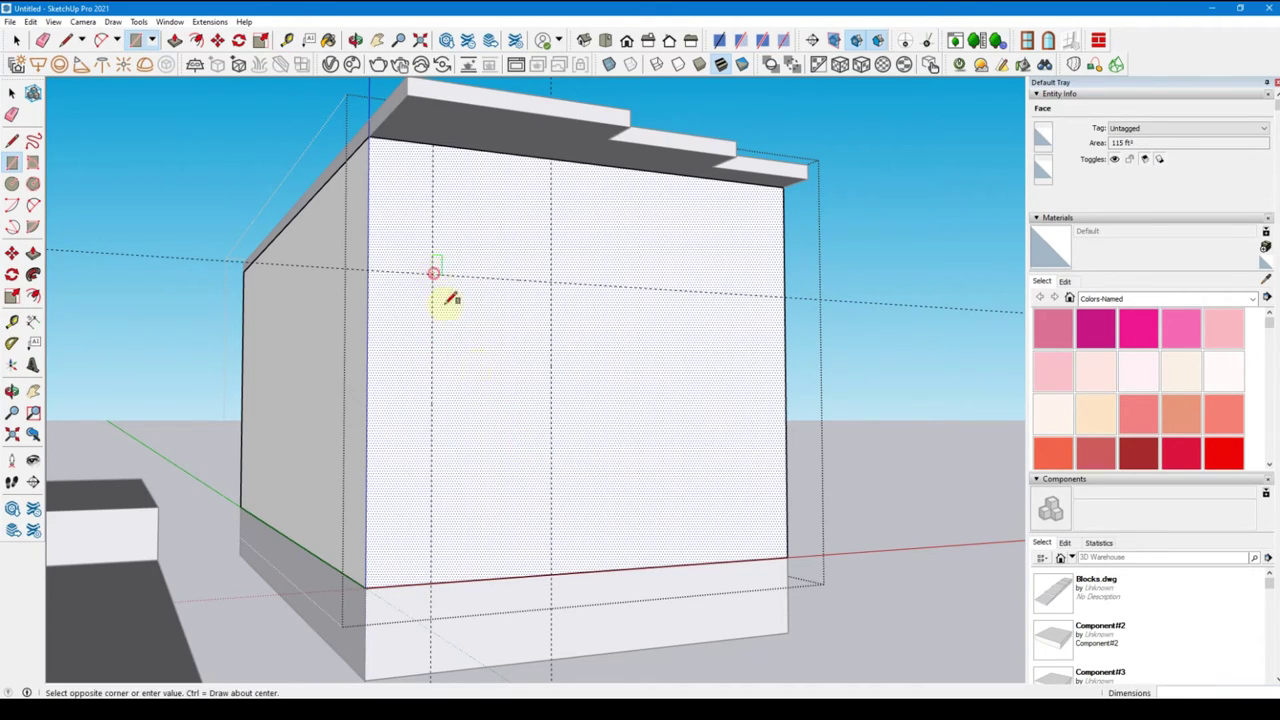
pyautogui.click(552, 580)
pyautogui.press('space')
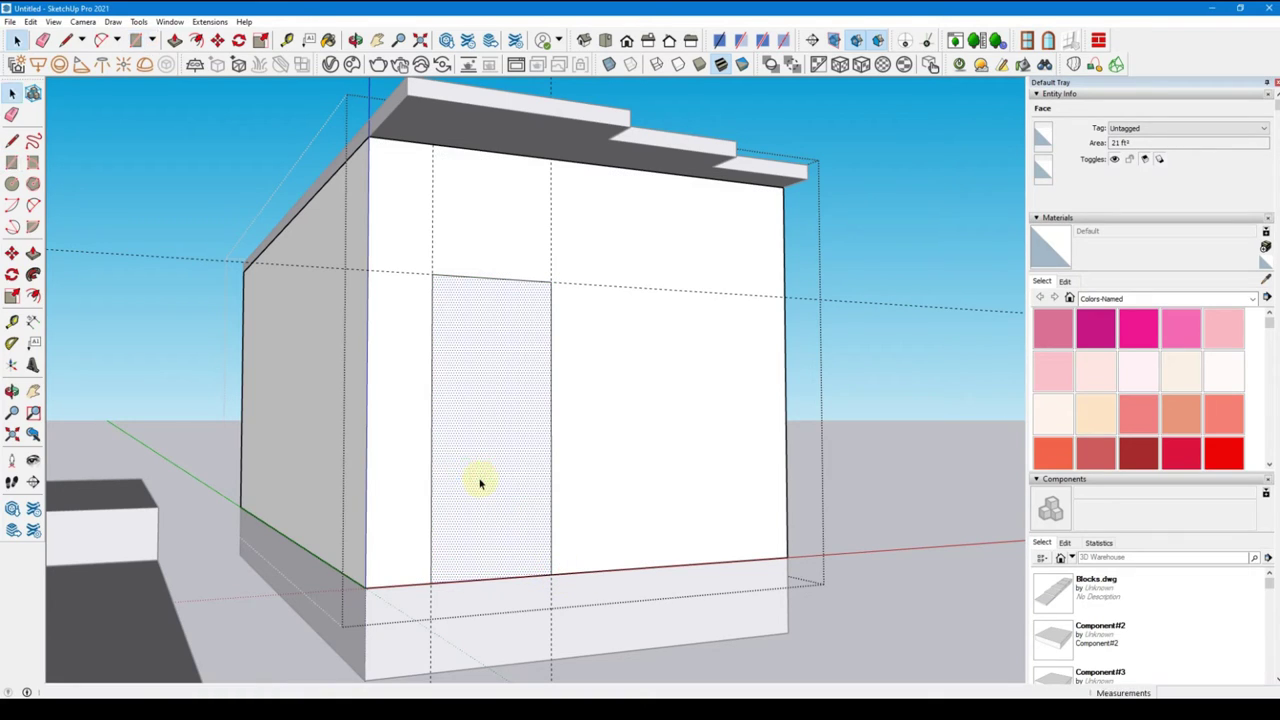
# Push the door face back through the front wall to cut the opening
pyautogui.press('p')
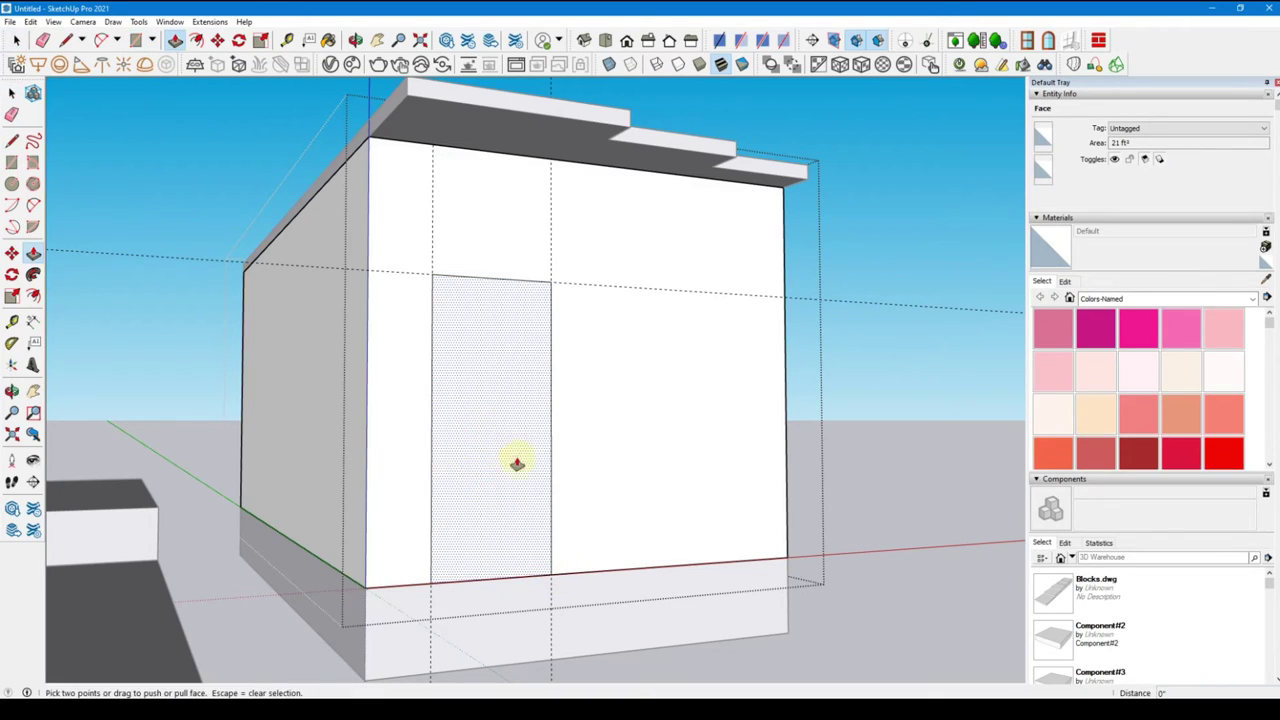
pyautogui.click(511, 482)
pyautogui.click(498, 460)
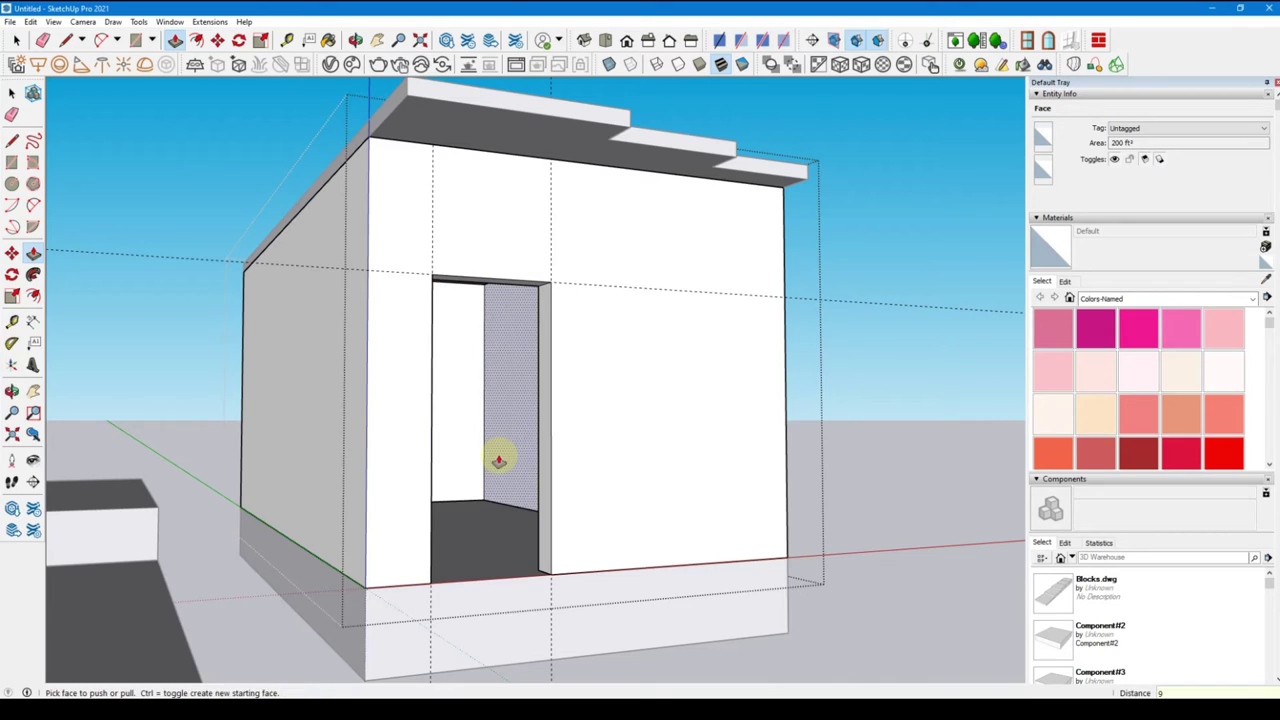
pyautogui.click(498, 460)
pyautogui.click(498, 460)
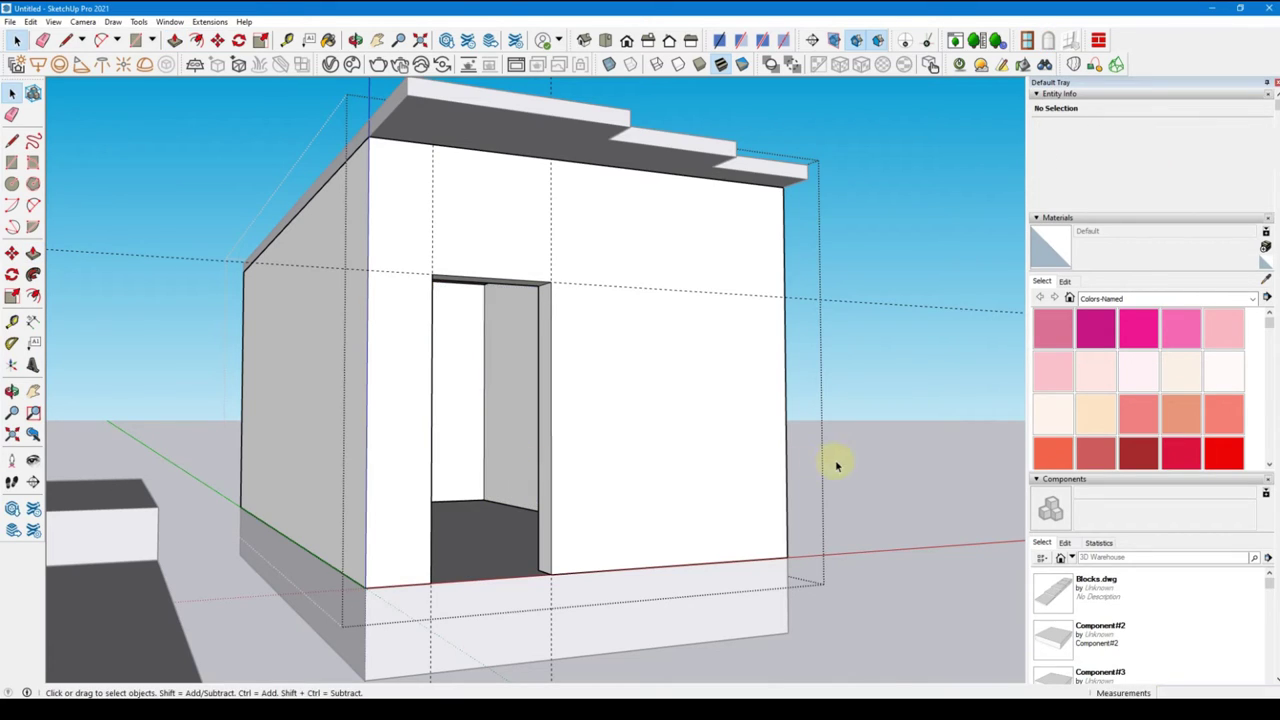
pyautogui.press('space')
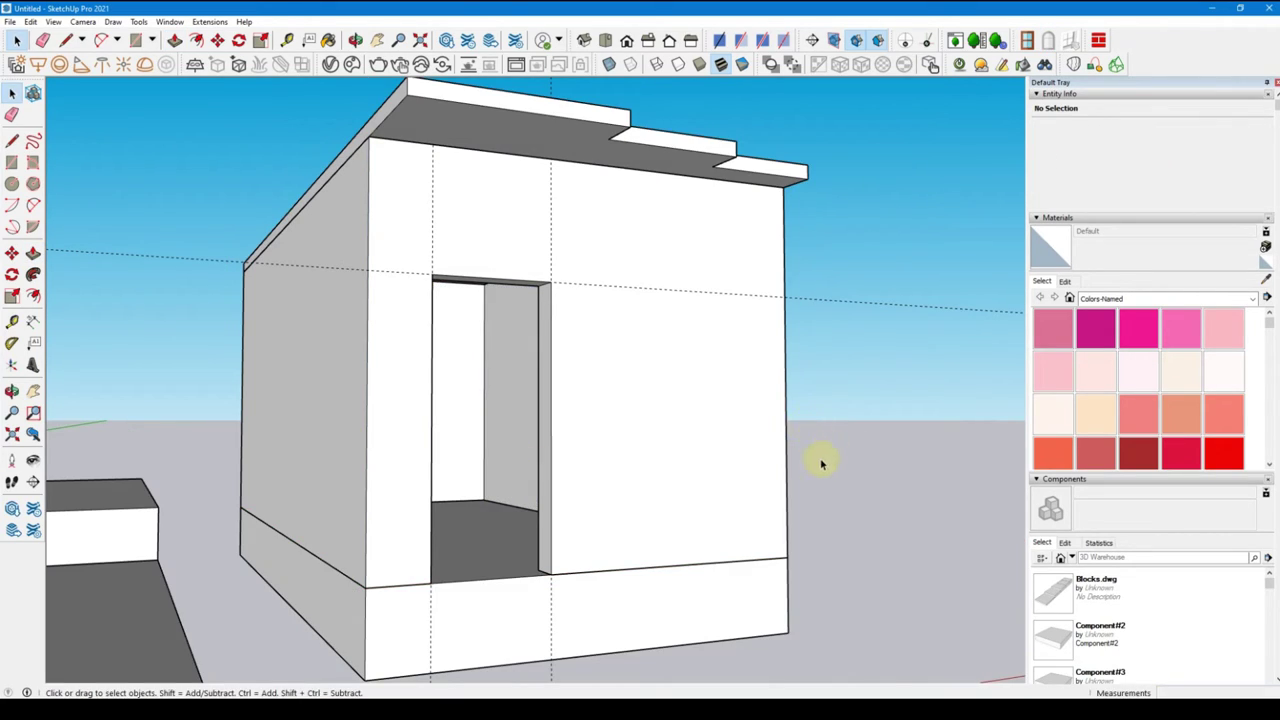
# Orbit around the building, select its group, and face the door wall straight on
pyautogui.moveTo(820, 463)
pyautogui.mouseDown(button='middle')
pyautogui.moveTo(825, 423)
pyautogui.moveTo(780, 520)
pyautogui.moveTo(514, 506)
pyautogui.moveTo(517, 412)
pyautogui.moveTo(740, 434)
pyautogui.mouseUp(button='middle')
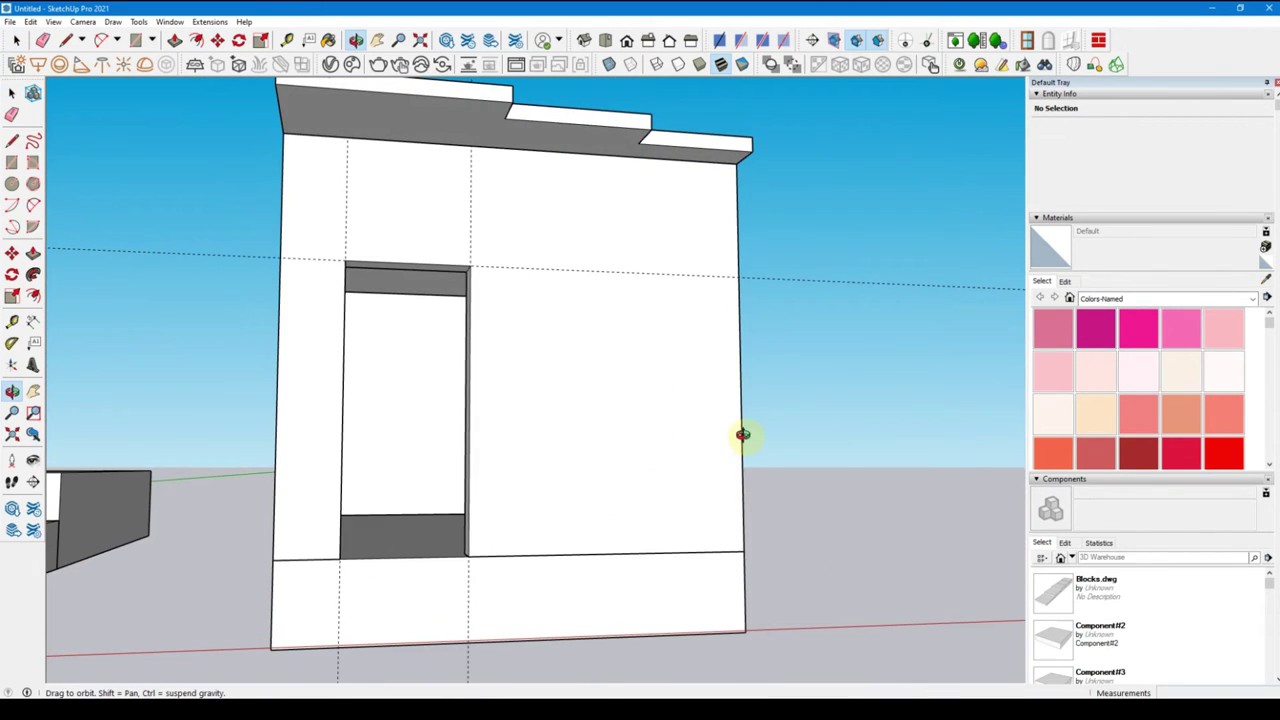
pyautogui.click(664, 390)
pyautogui.moveTo(615, 464)
pyautogui.mouseDown(button='middle')
pyautogui.moveTo(423, 463)
pyautogui.moveTo(726, 466)
pyautogui.moveTo(614, 463)
pyautogui.mouseUp(button='middle')
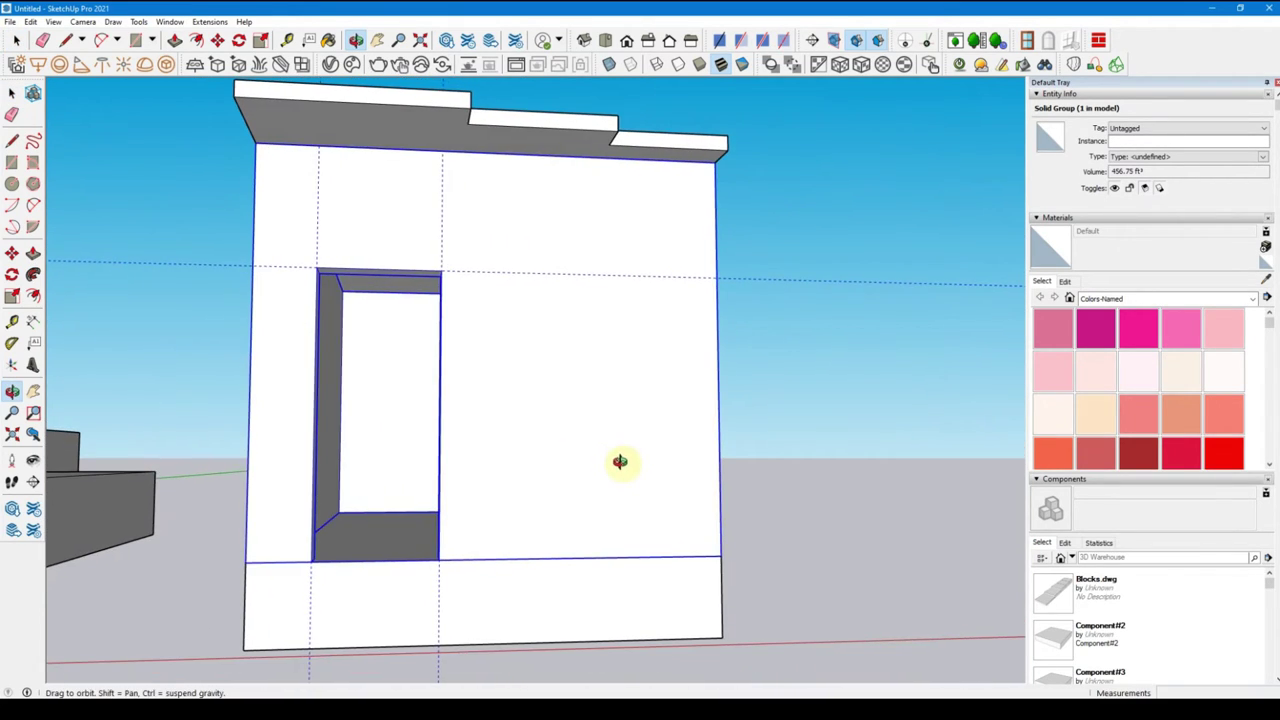
# Enter the building group and add a horizontal window guide 4'6" up
pyautogui.doubleClick(618, 398)
pyautogui.click(618, 398)
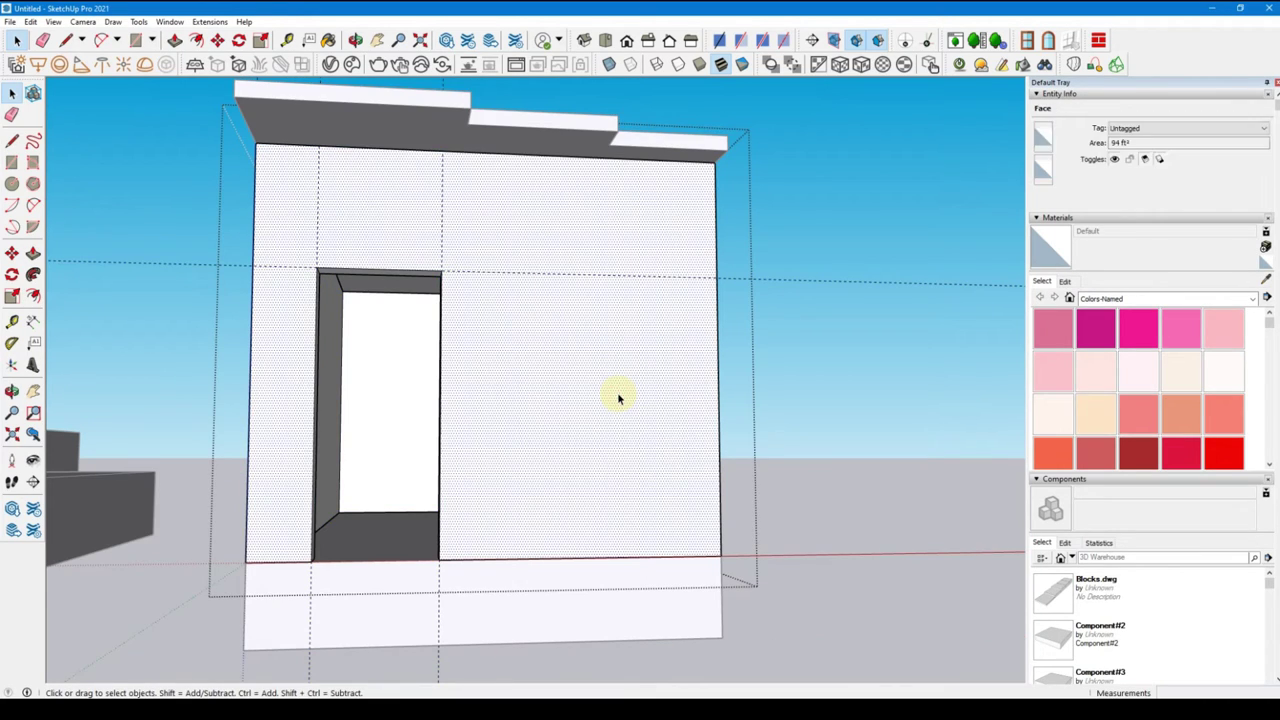
pyautogui.press('t')
pyautogui.click(615, 275)
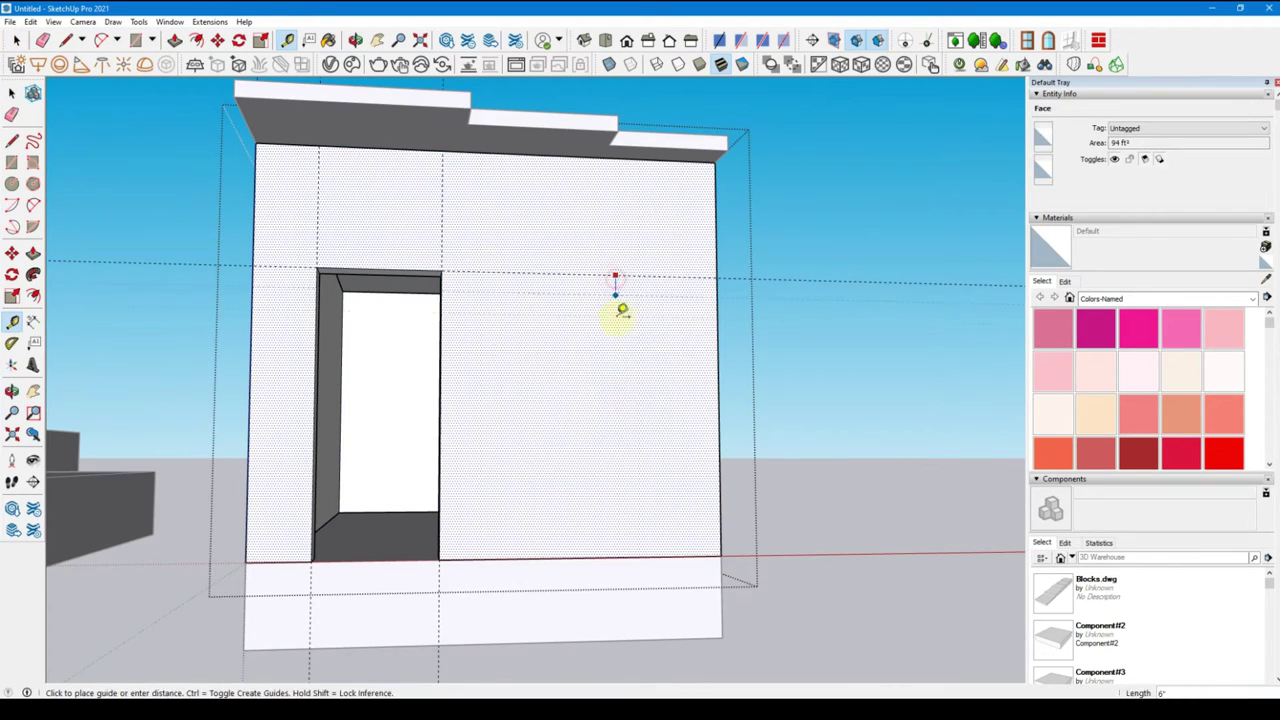
pyautogui.write('6')
pyautogui.press('Return')
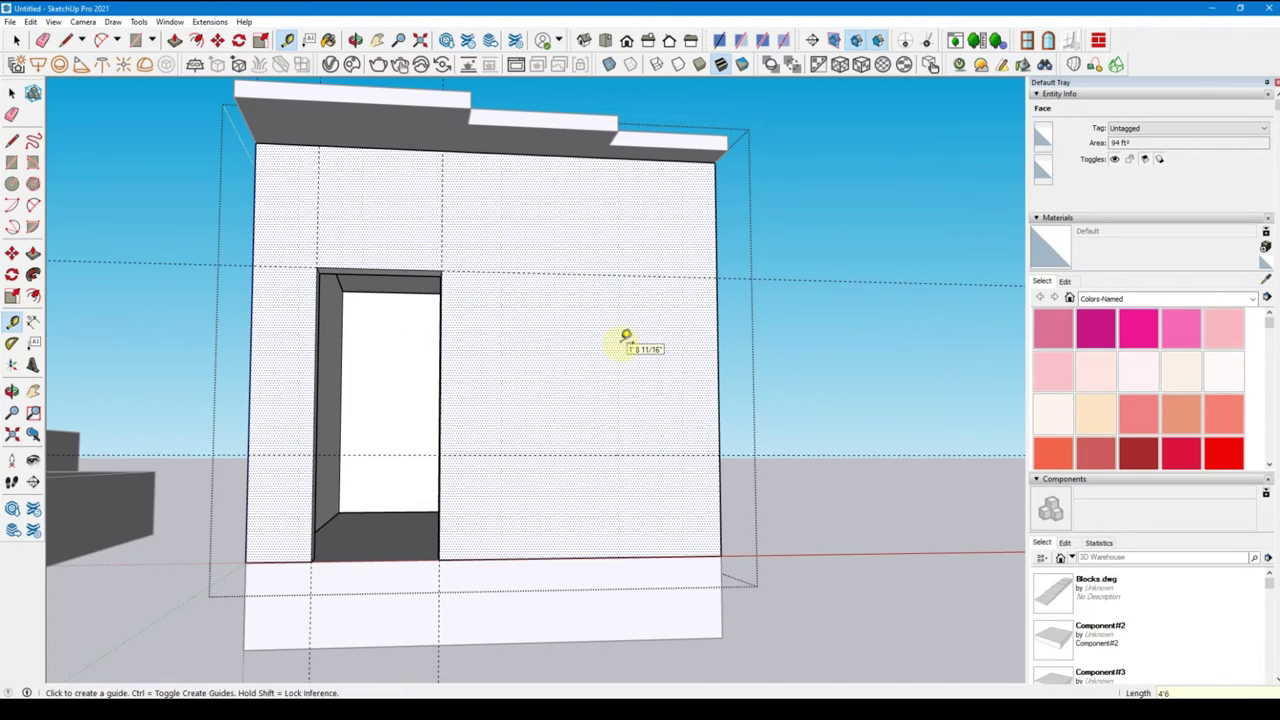
# Add two vertical guides near the wall's right edge for the window sides
pyautogui.click(716, 372)
pyautogui.write('18')
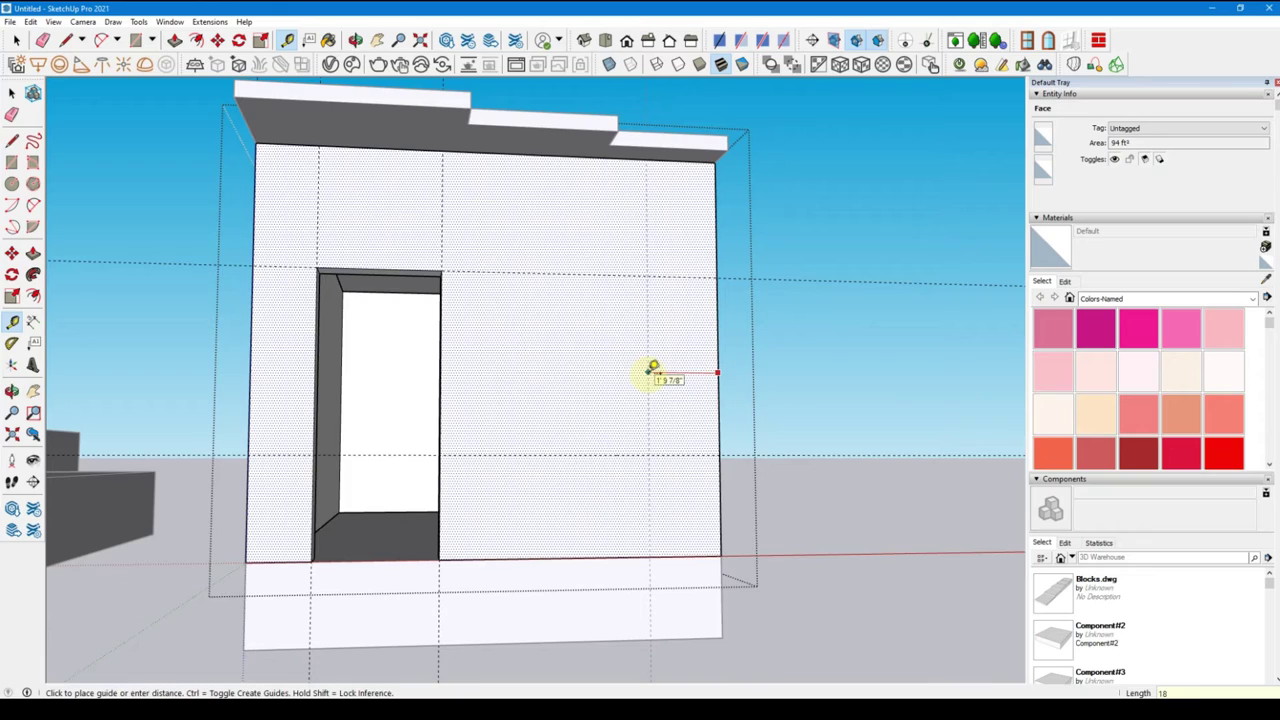
pyautogui.click(654, 368)
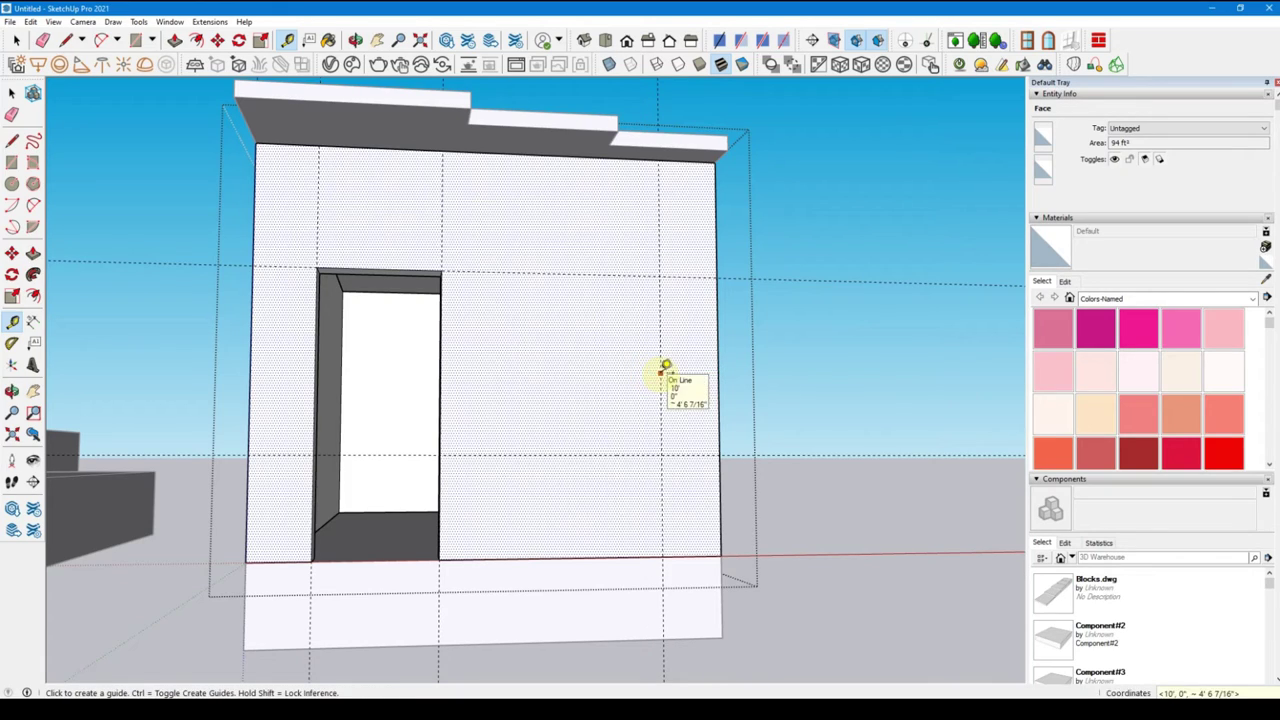
pyautogui.click(661, 370)
pyautogui.write("3'")
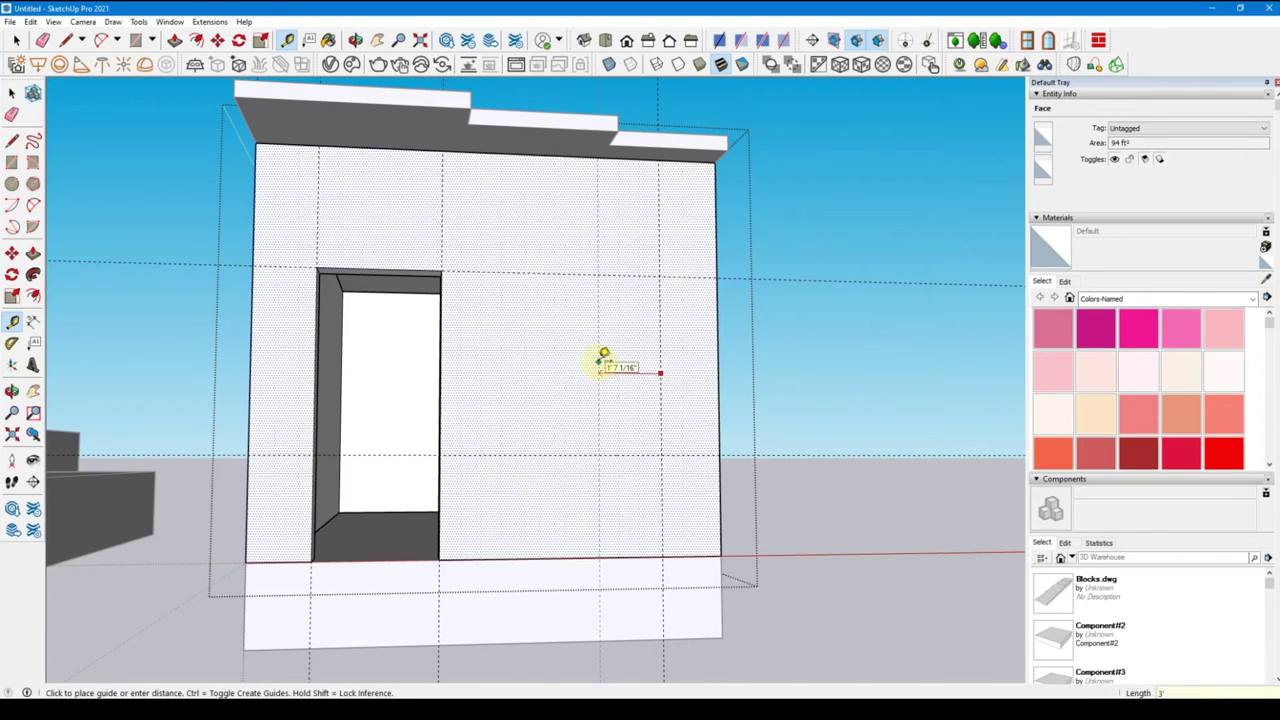
pyautogui.press('Return')
pyautogui.press('space')
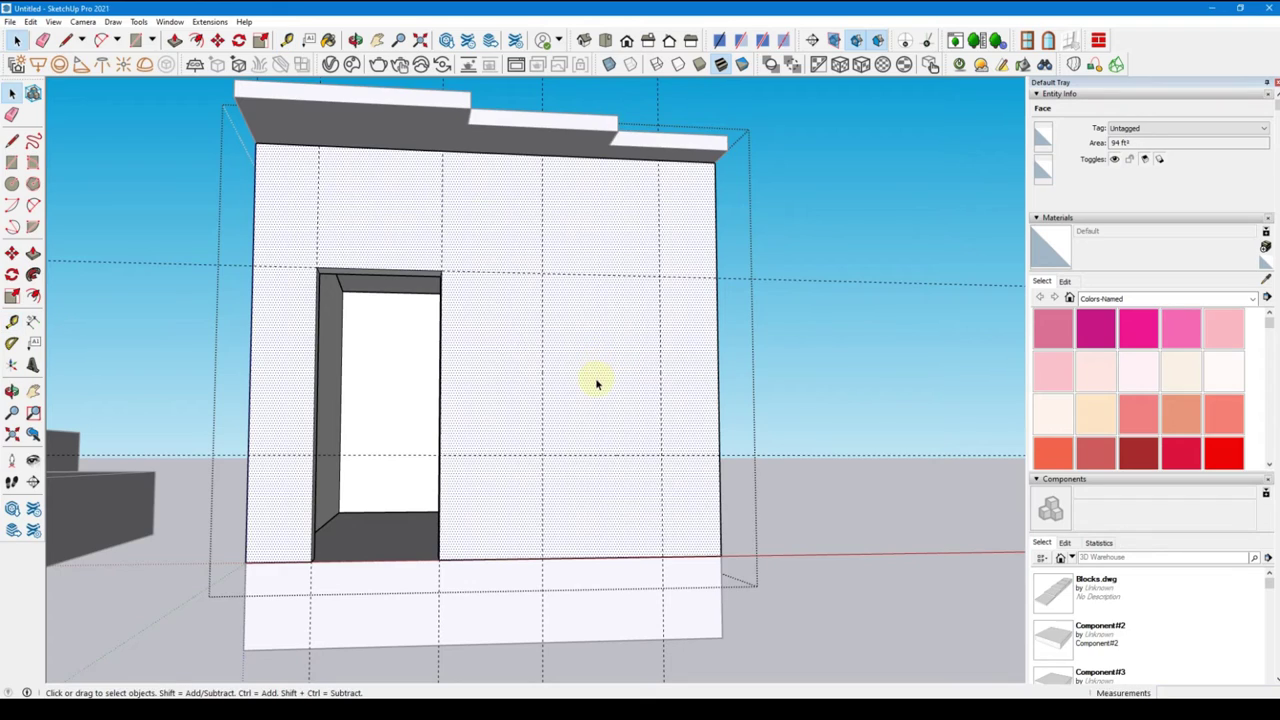
# Draw the window rectangle between the guide intersections
pyautogui.press('r')
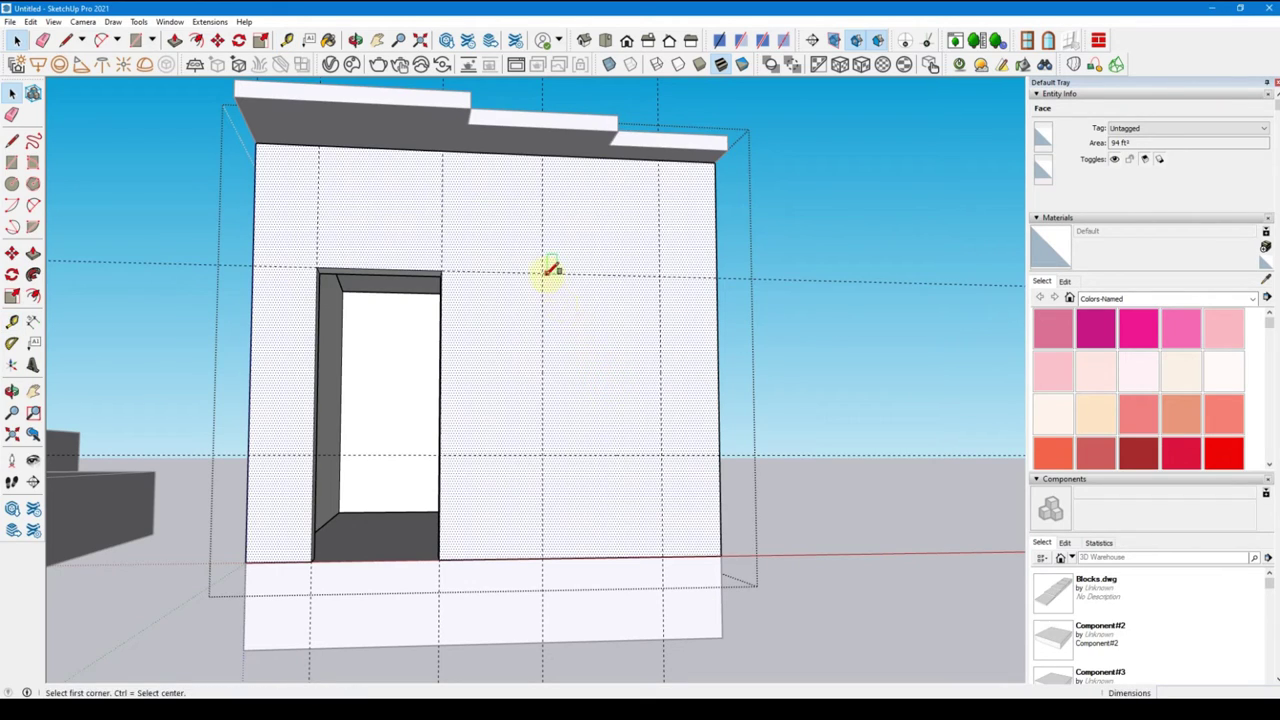
pyautogui.click(541, 272)
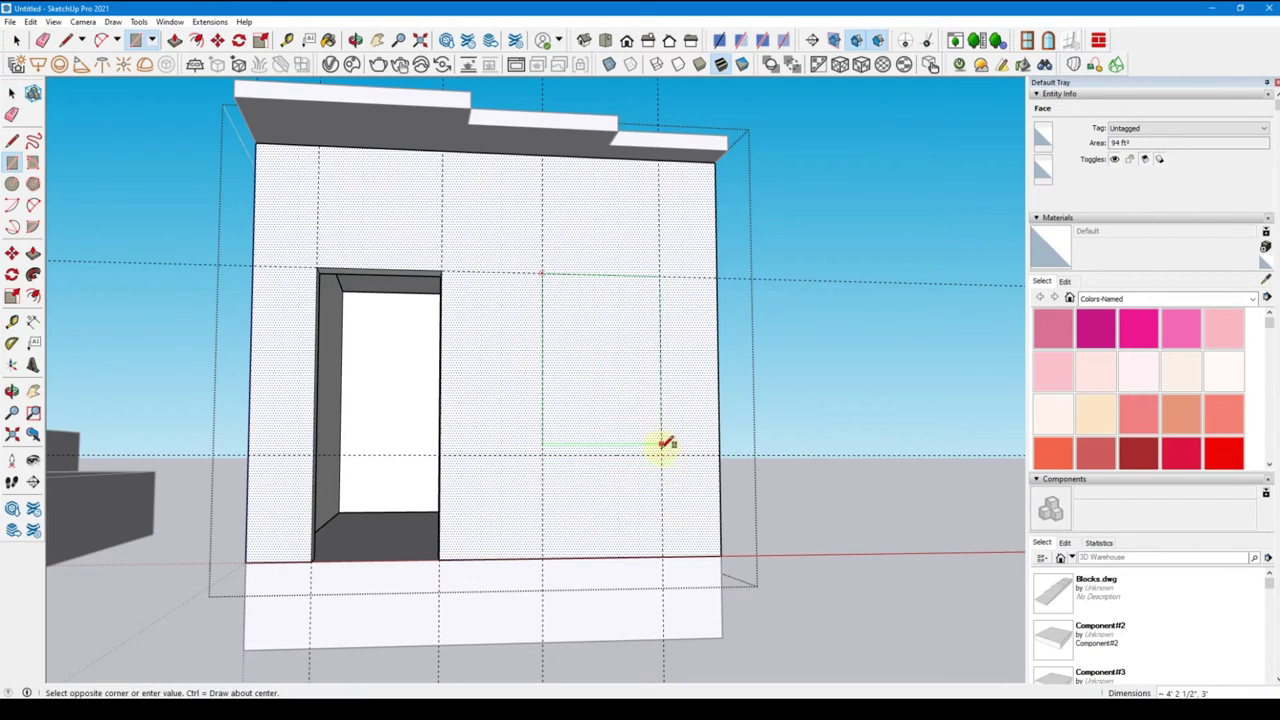
pyautogui.click(660, 455)
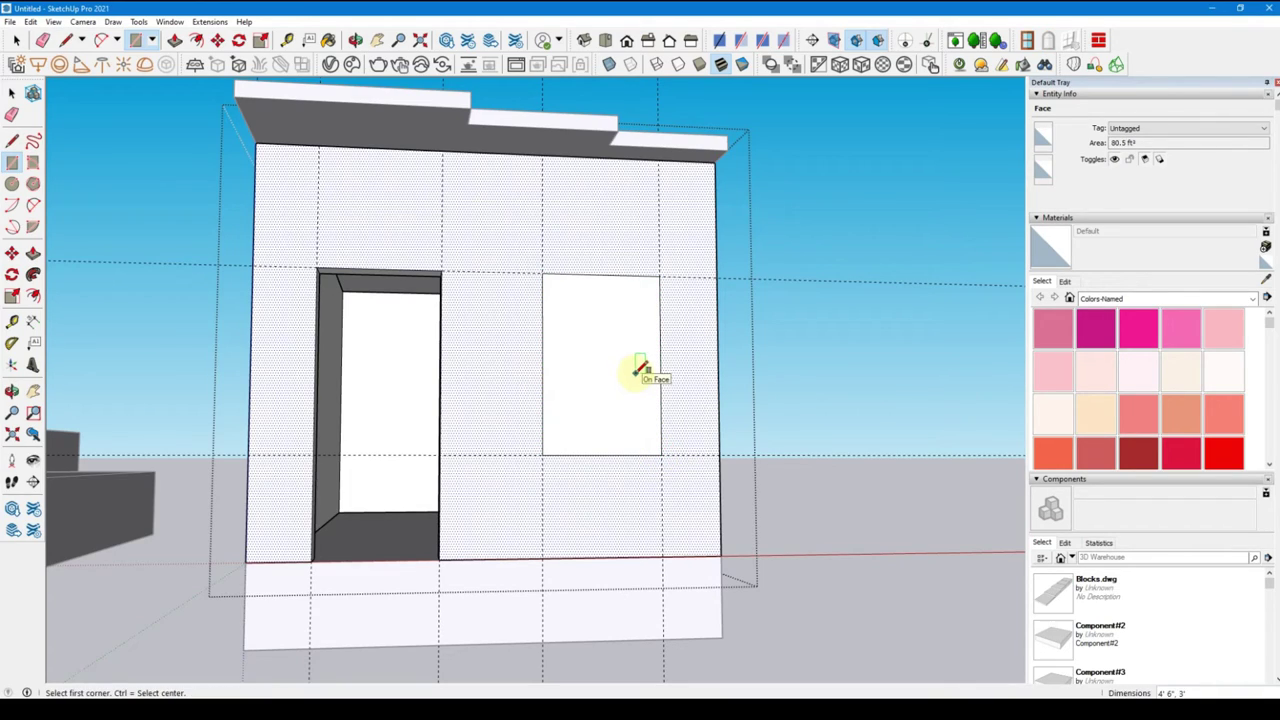
# Push the window face 9 inches into the wall, then clear the selection
pyautogui.press('p')
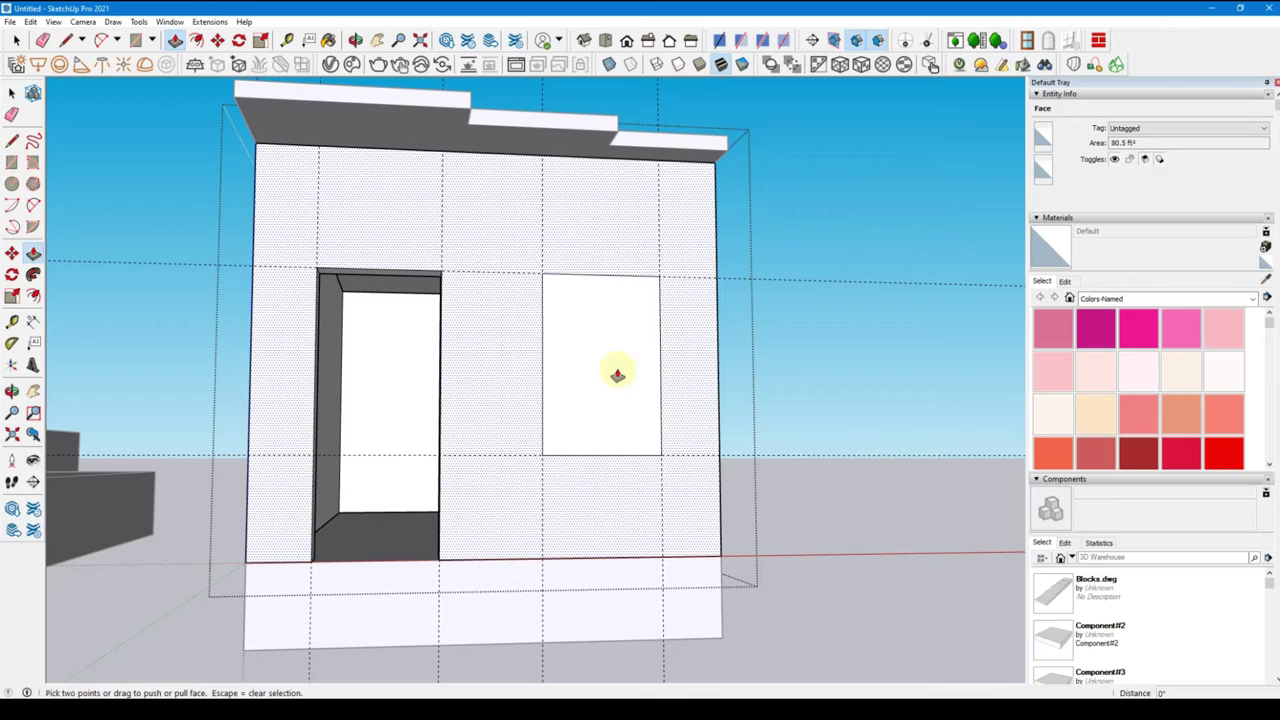
pyautogui.doubleClick(616, 363)
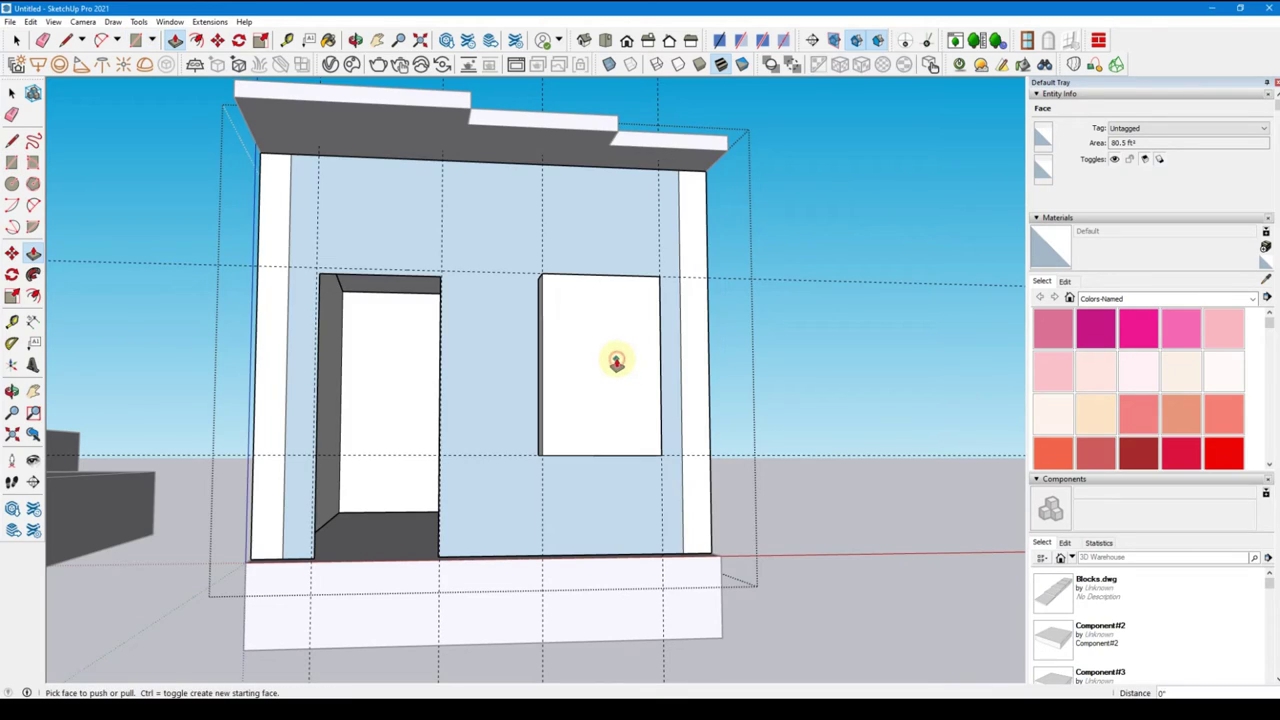
pyautogui.doubleClick(616, 363)
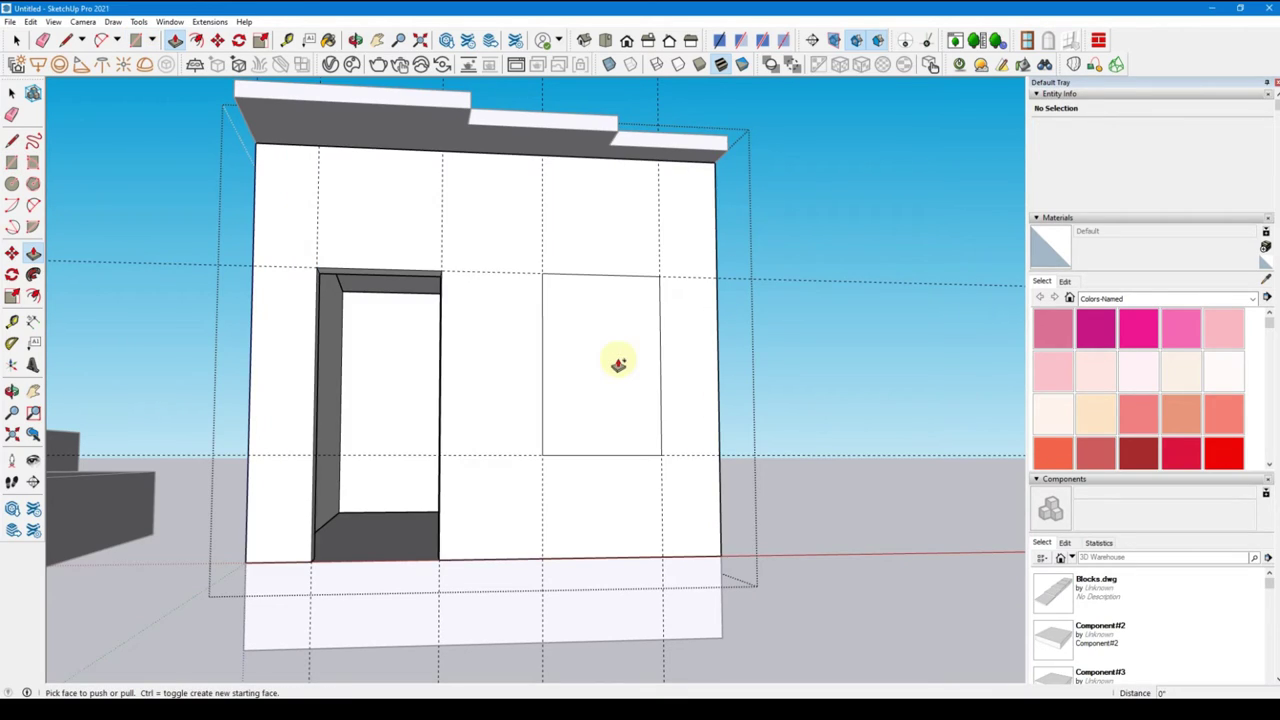
pyautogui.click(617, 363)
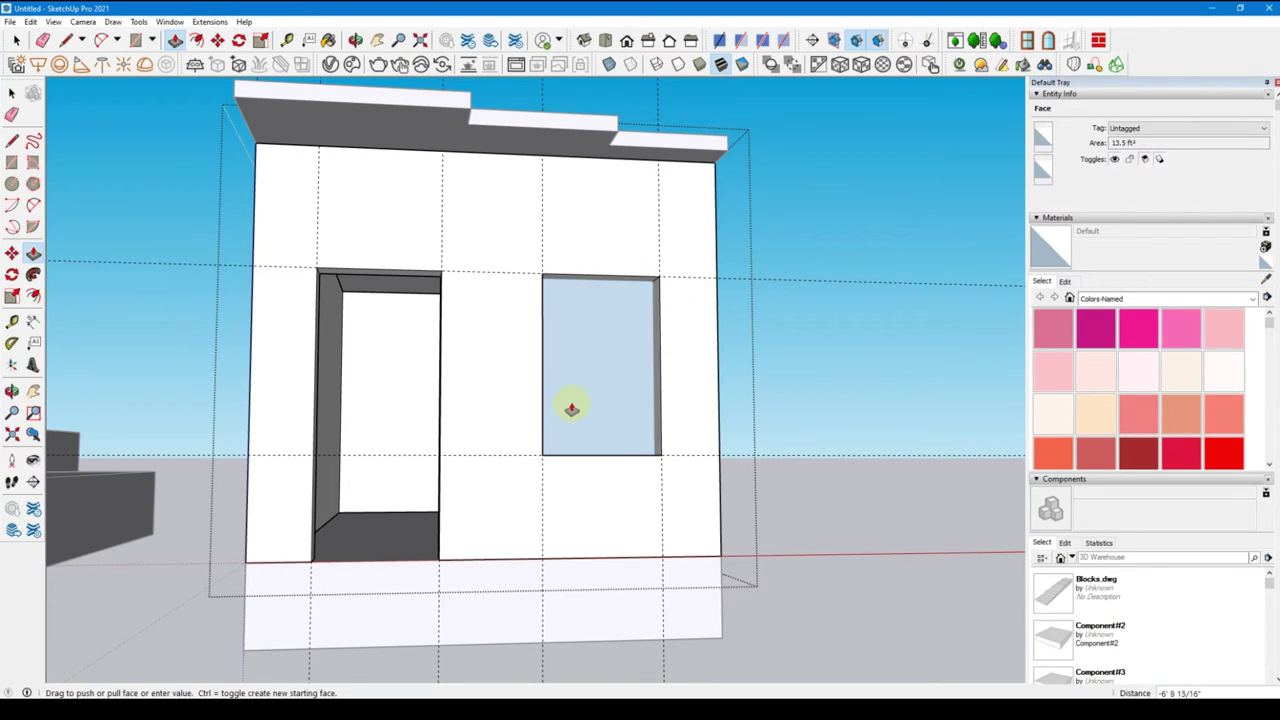
pyautogui.click(568, 405)
pyautogui.write('9')
pyautogui.press('Return')
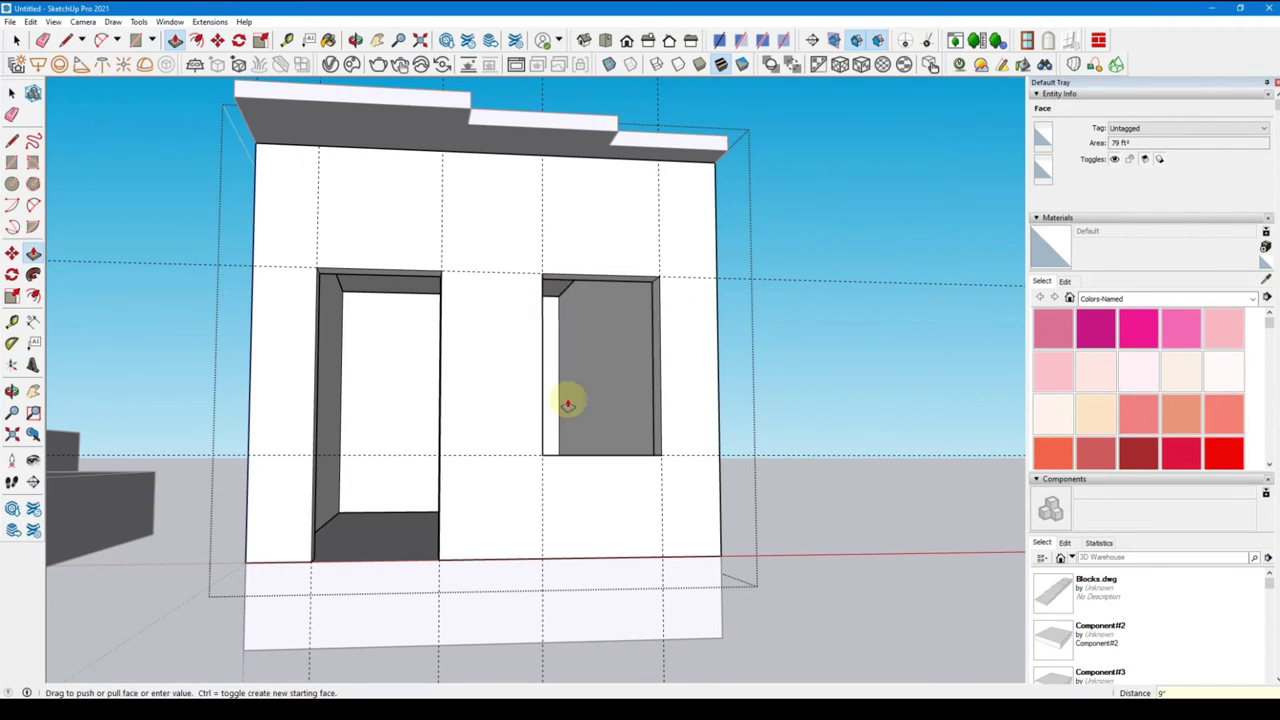
pyautogui.press('space')
pyautogui.click(766, 385)
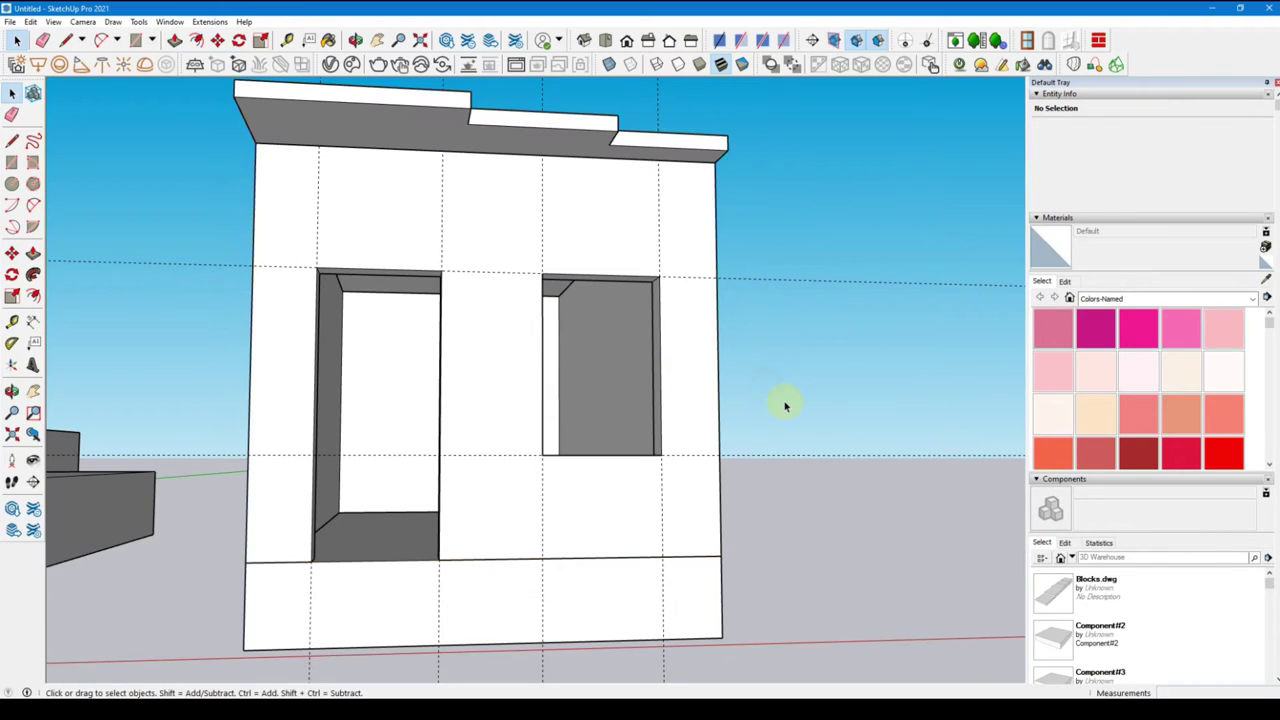
pyautogui.scroll(-1, 608, 394)
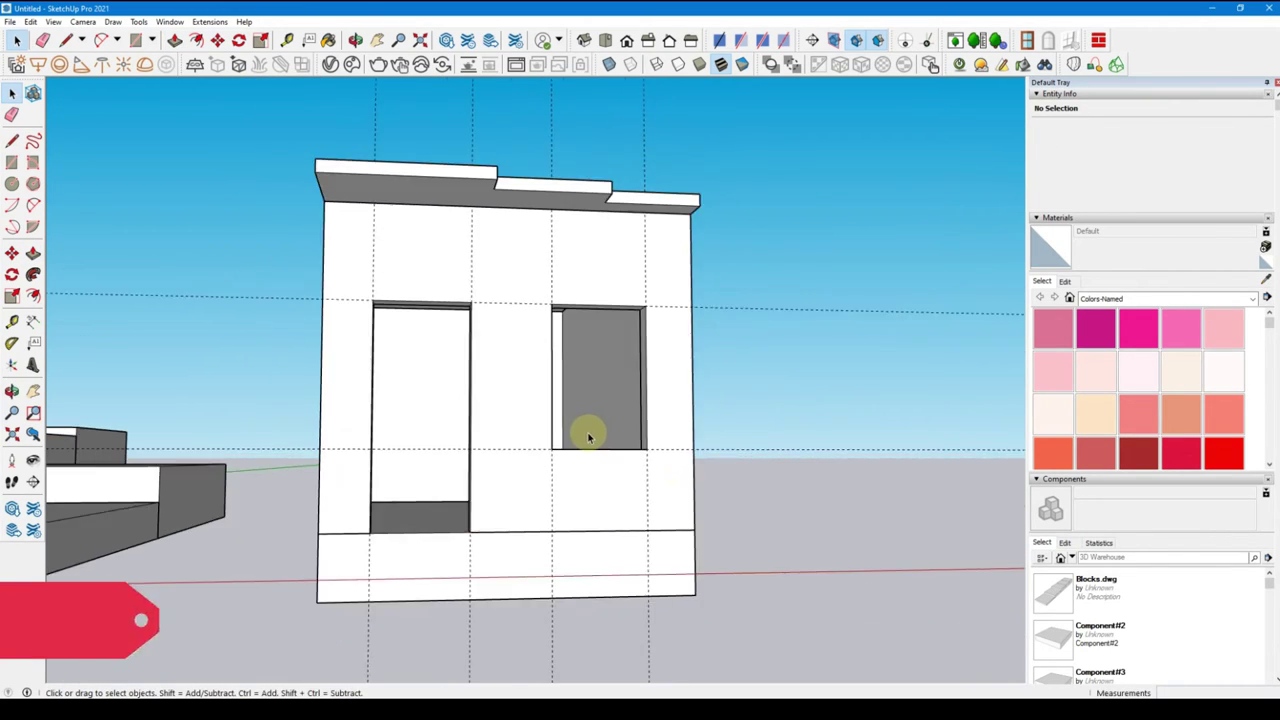
pyautogui.scroll(-3, 586, 431)
pyautogui.scroll(2, 592, 428)
pyautogui.scroll(3, 609, 428)
pyautogui.moveTo(609, 428)
pyautogui.mouseDown(button='middle')
pyautogui.moveTo(443, 423)
pyautogui.moveTo(729, 420)
pyautogui.mouseUp(button='middle')
pyautogui.scroll(-2, 434, 366)
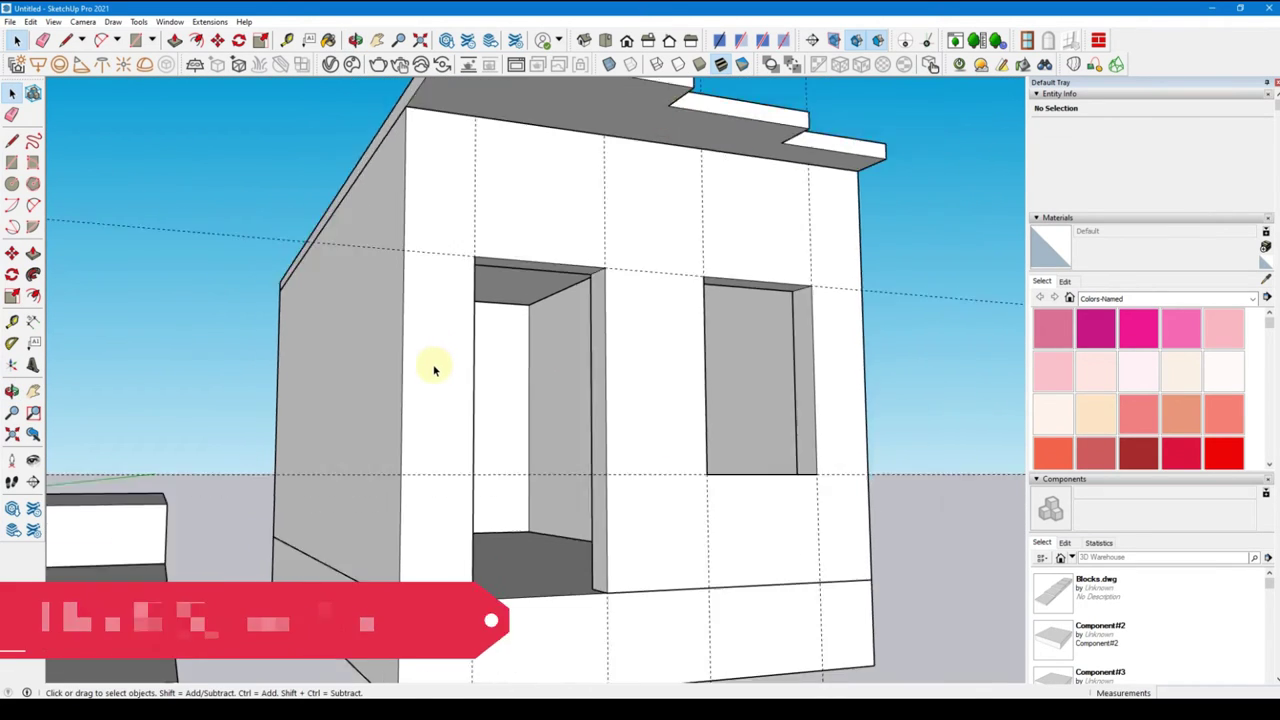
pyautogui.scroll(-2, 340, 368)
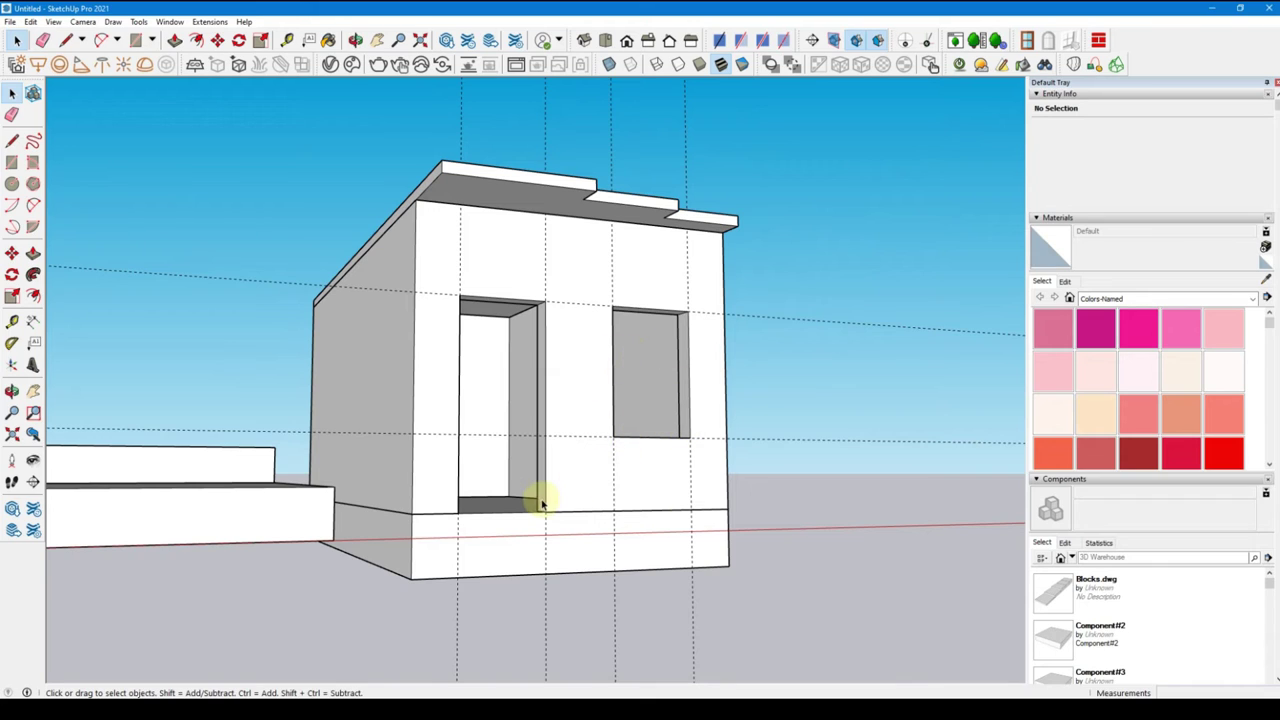
pyautogui.moveTo(537, 494)
pyautogui.mouseDown(button='middle')
pyautogui.moveTo(663, 588)
pyautogui.moveTo(603, 523)
pyautogui.mouseUp(button='middle')
pyautogui.scroll(-3, 580, 549)
# Orbit to a low frontal view of the house, starting and abandoning a line
pyautogui.scroll(3, 614, 600)
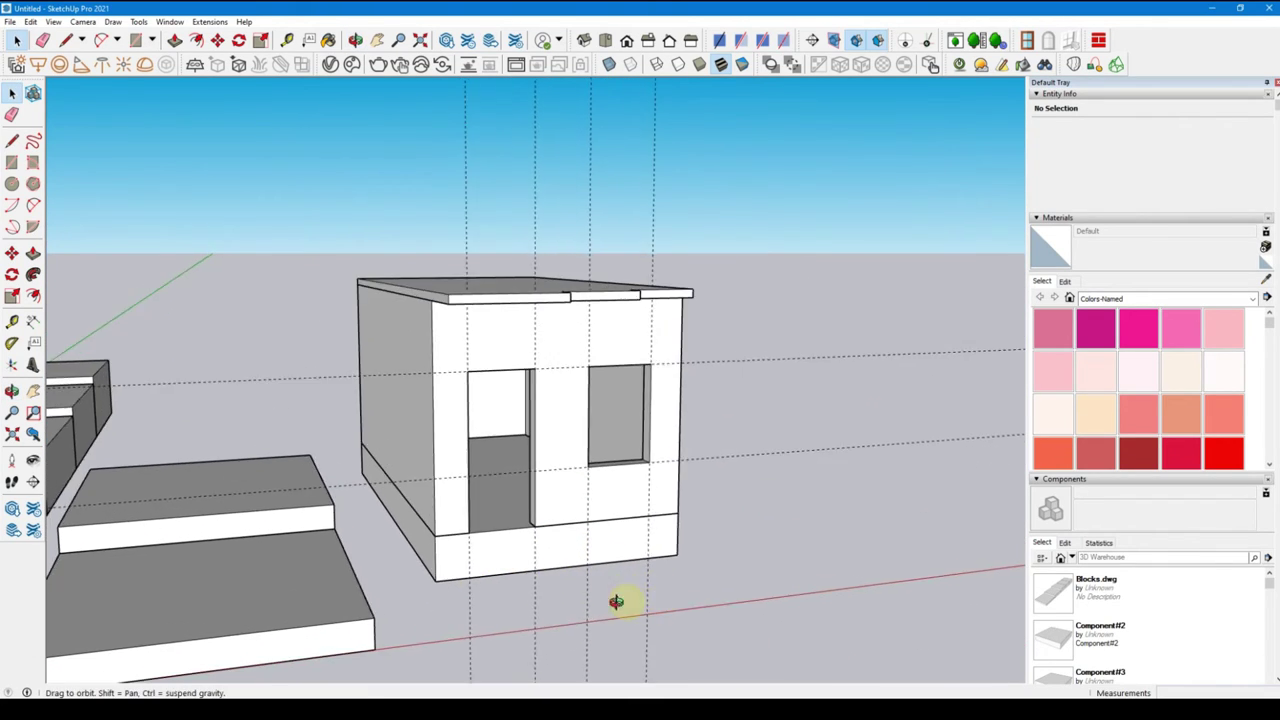
pyautogui.moveTo(614, 600); pyautogui.dragTo(574, 608, button='middle')
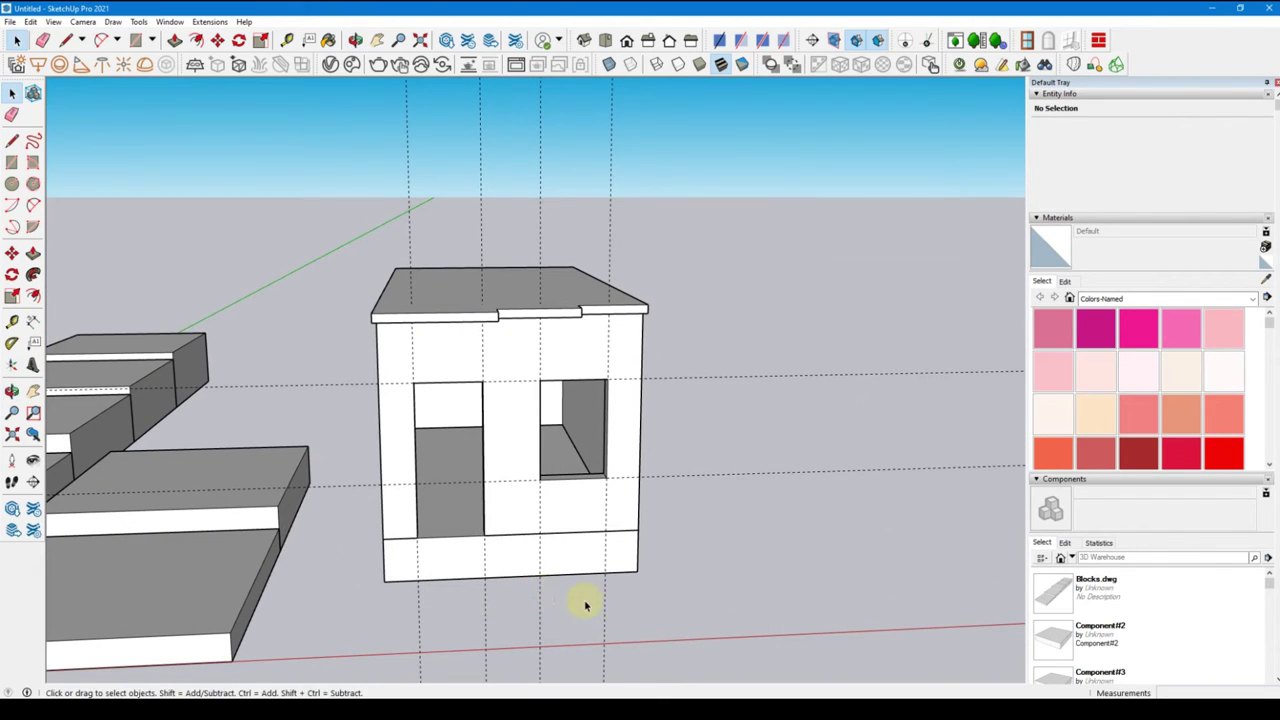
pyautogui.press('l')
pyautogui.click(764, 600)
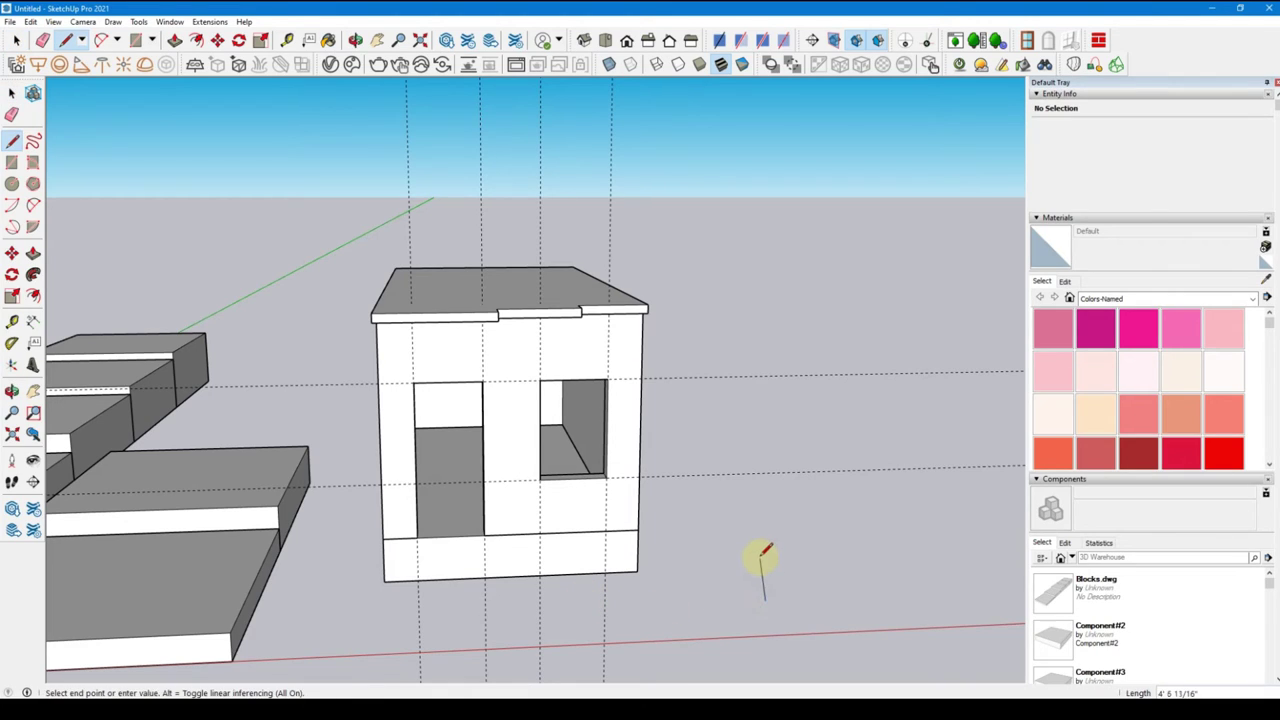
pyautogui.press('Escape')
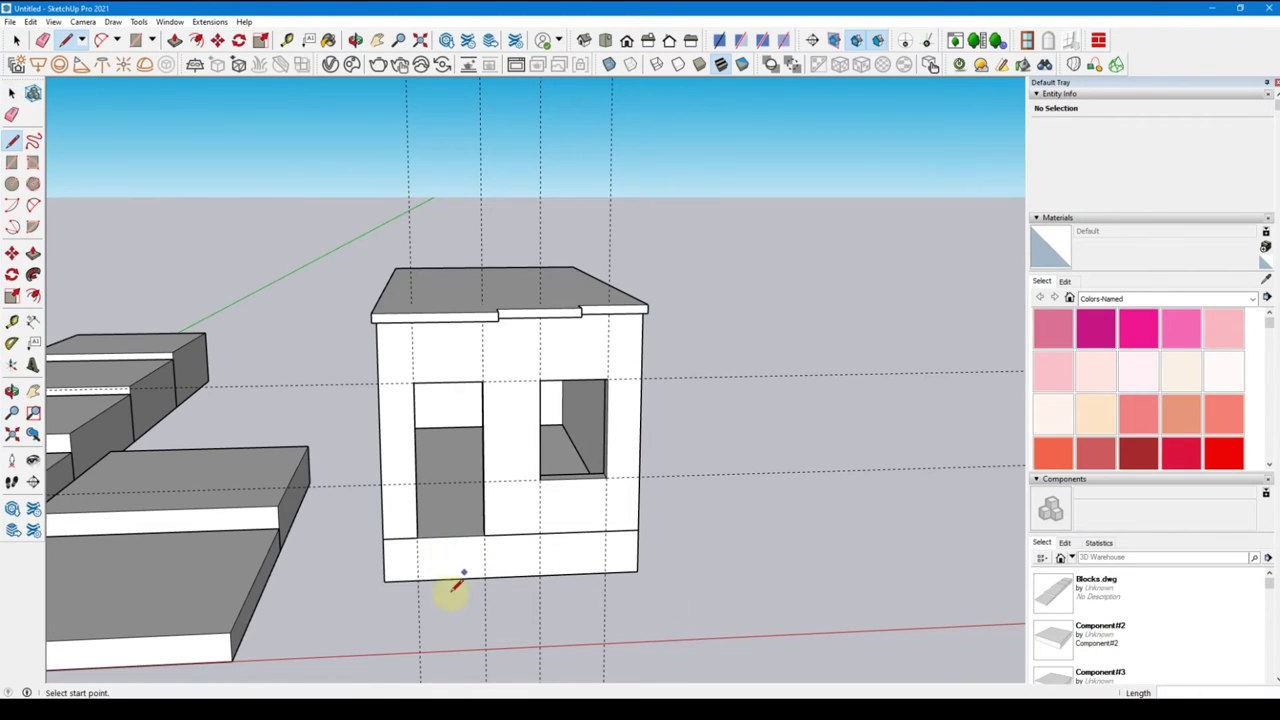
pyautogui.click(383, 539)
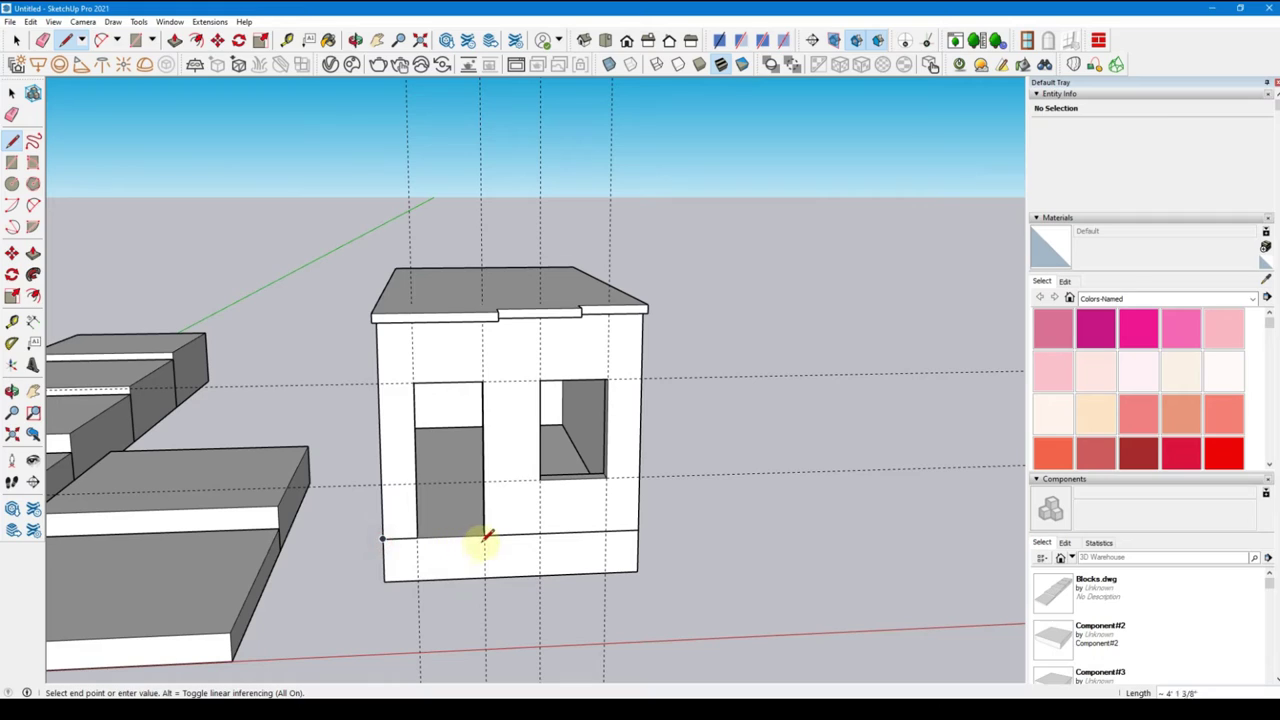
pyautogui.press('space')
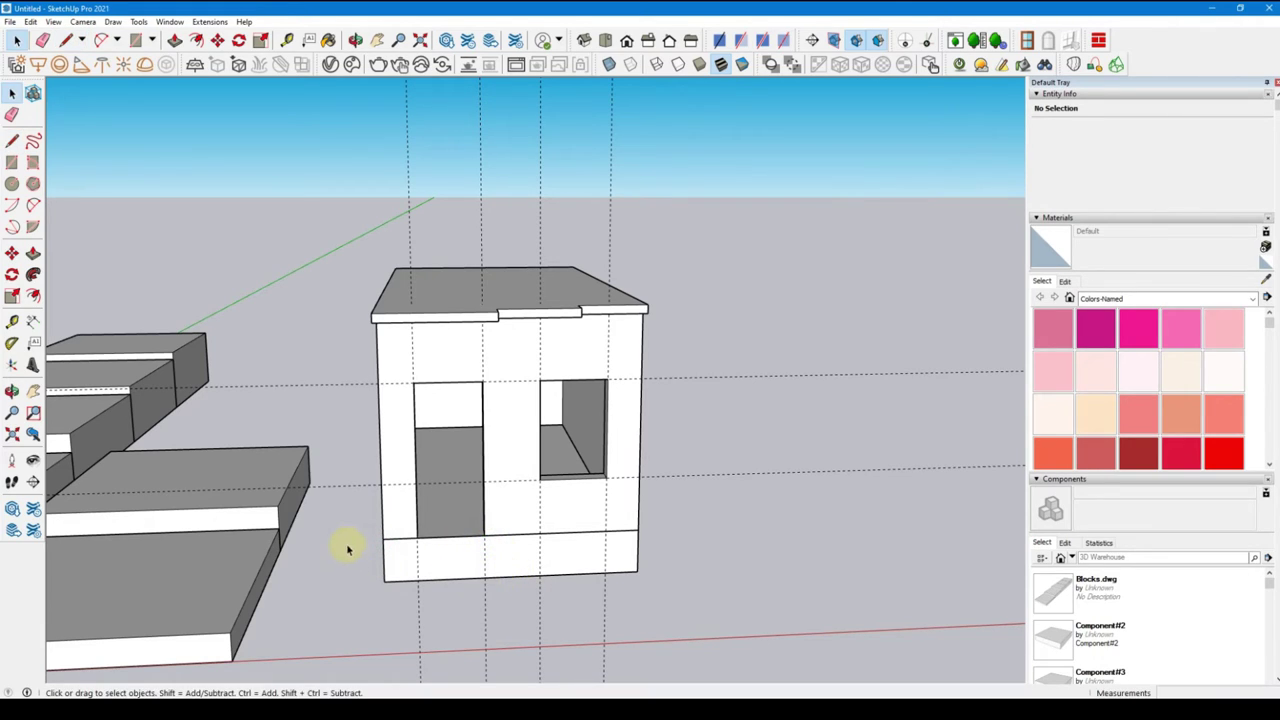
pyautogui.click(347, 535)
# Copy the 4'6" base edge from below the door onto the ground right of the house
pyautogui.click(512, 542)
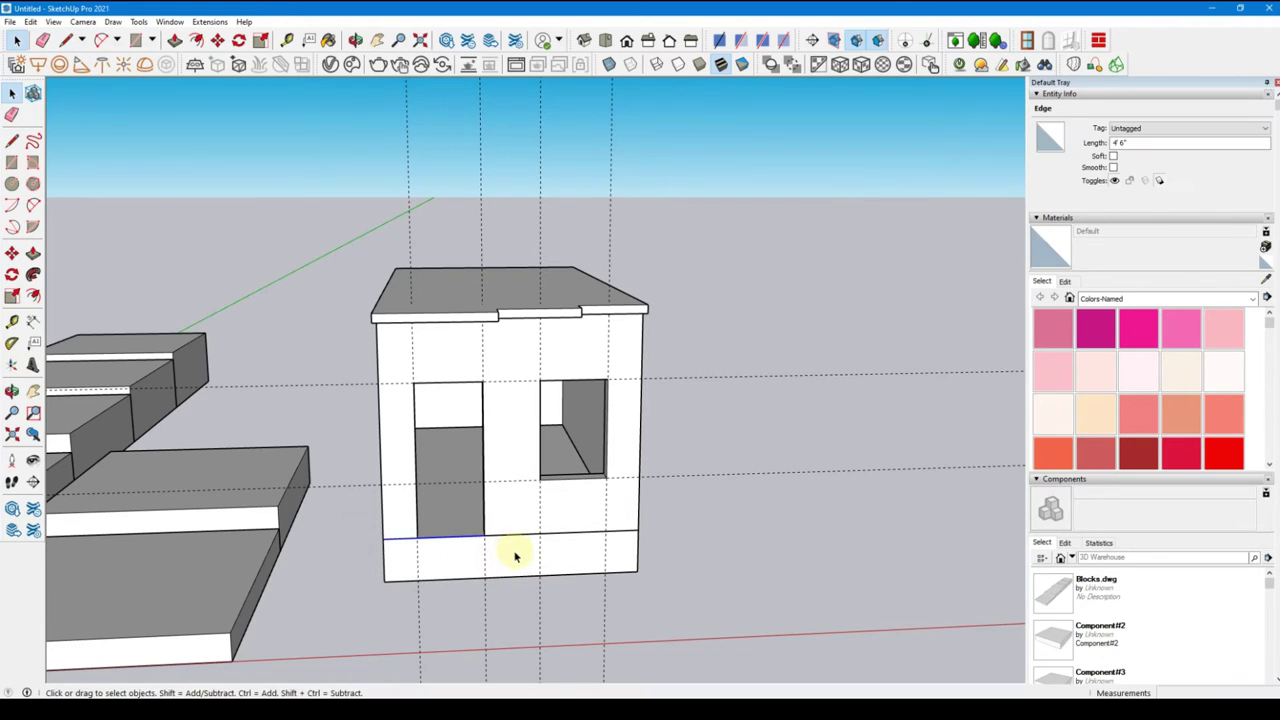
pyautogui.press('m')
pyautogui.click(467, 545)
pyautogui.click(760, 572)
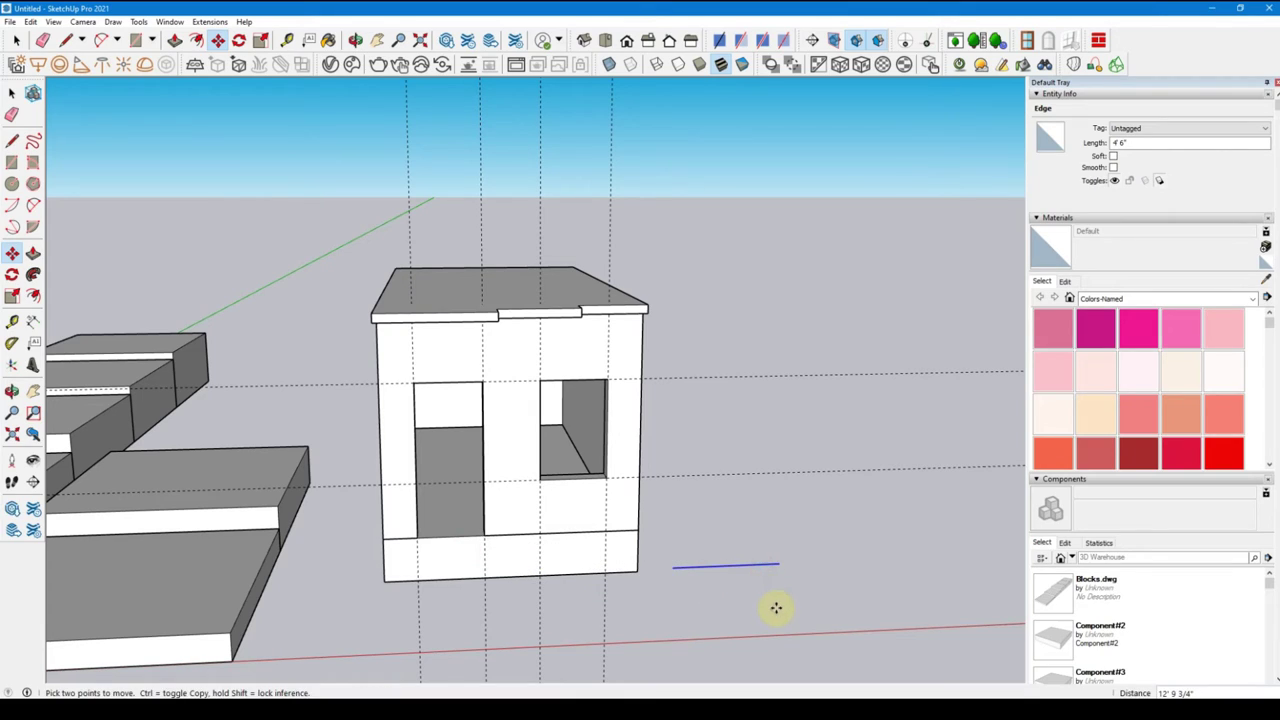
pyautogui.press('Escape')
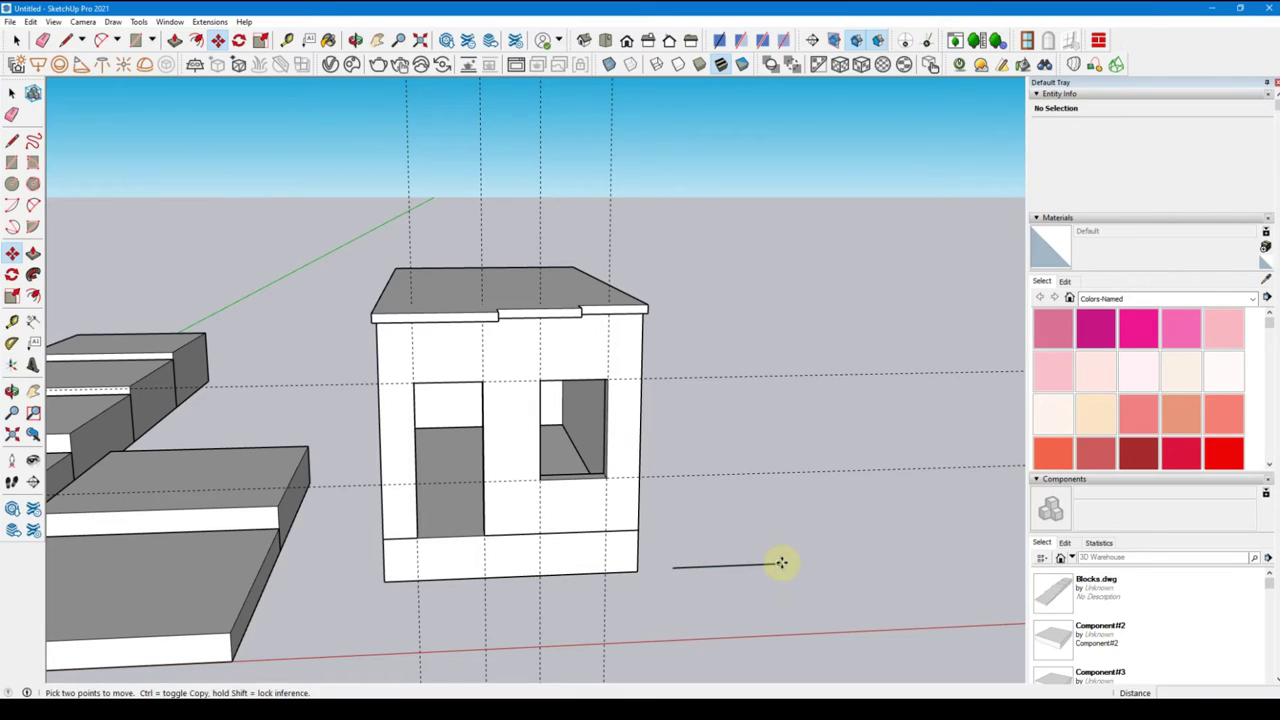
# Draw the stepped outline: a 15-inch run, two 6-inch drops, closed by a 1'6" edge
pyautogui.press('l')
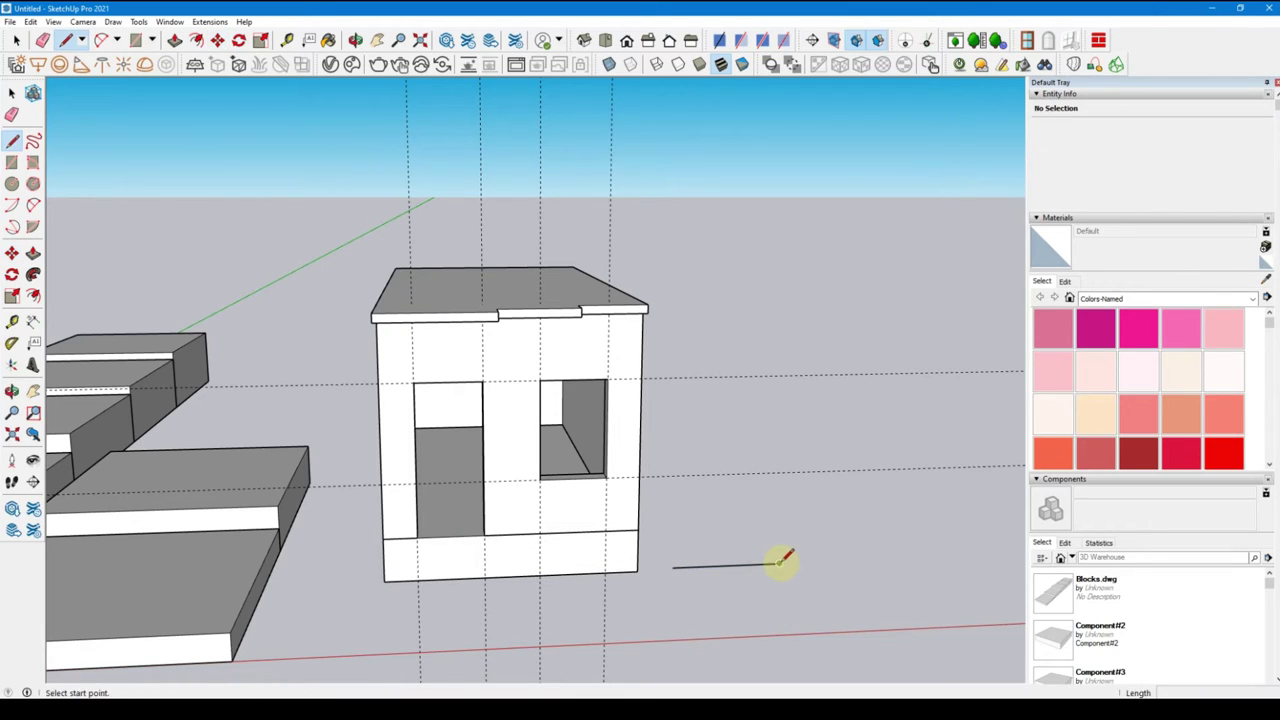
pyautogui.click(778, 563)
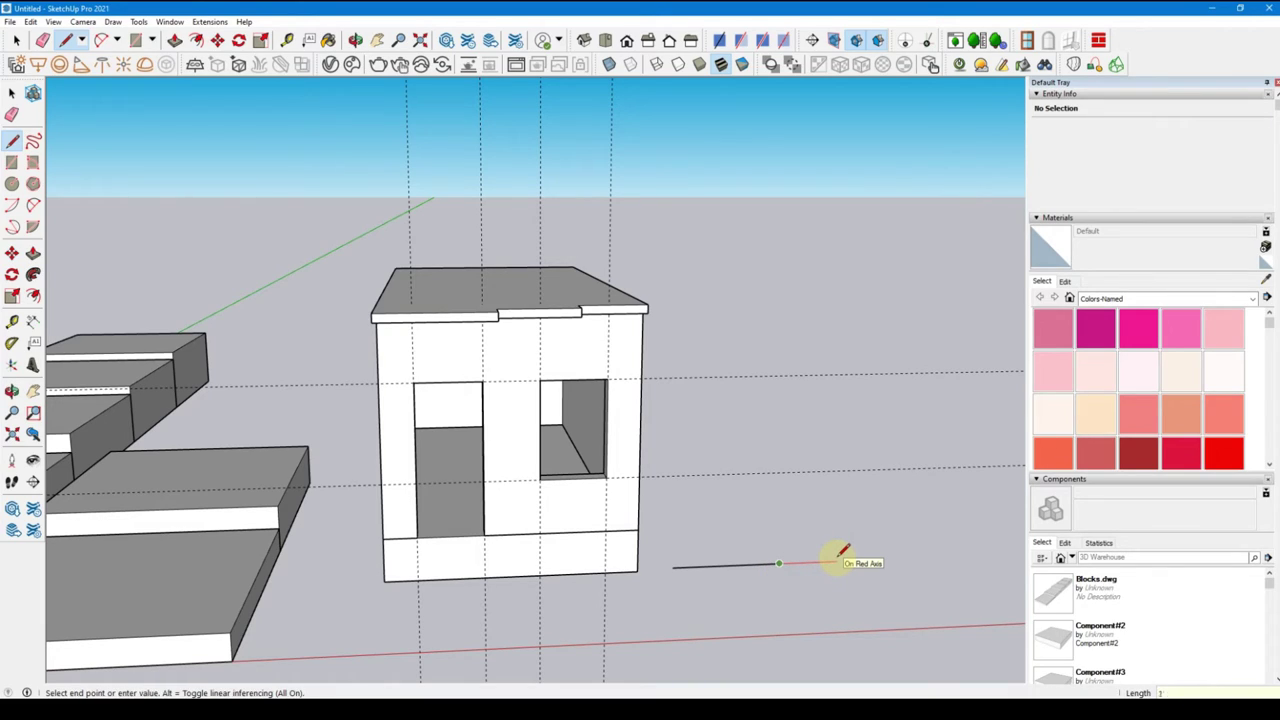
pyautogui.write('15')
pyautogui.press('Return')
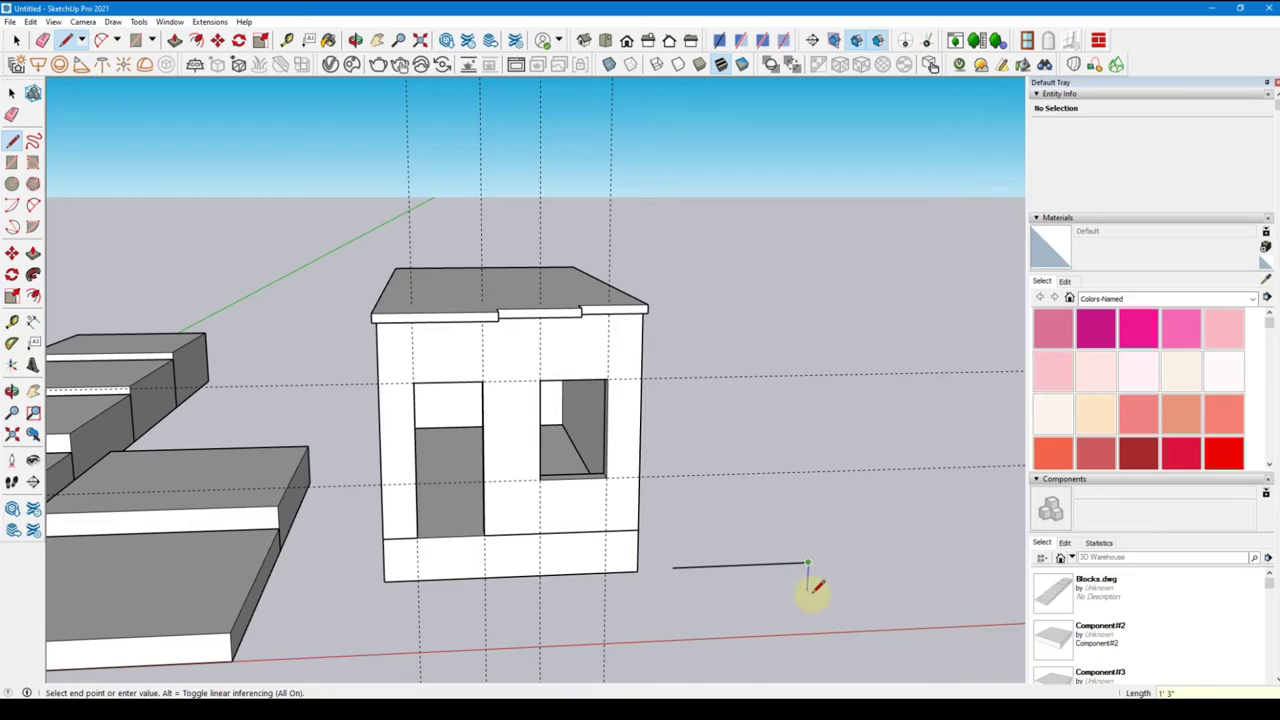
pyautogui.press('Return')
pyautogui.write('6')
pyautogui.press('Return')
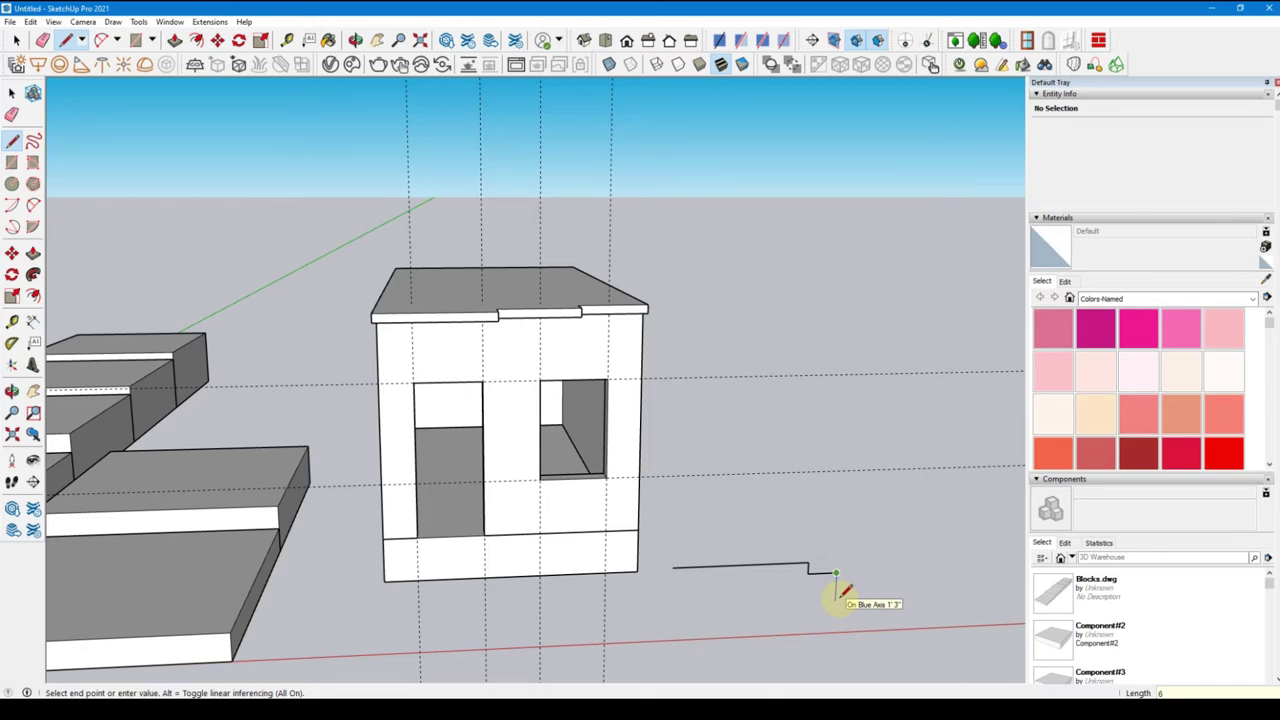
pyautogui.press('Return')
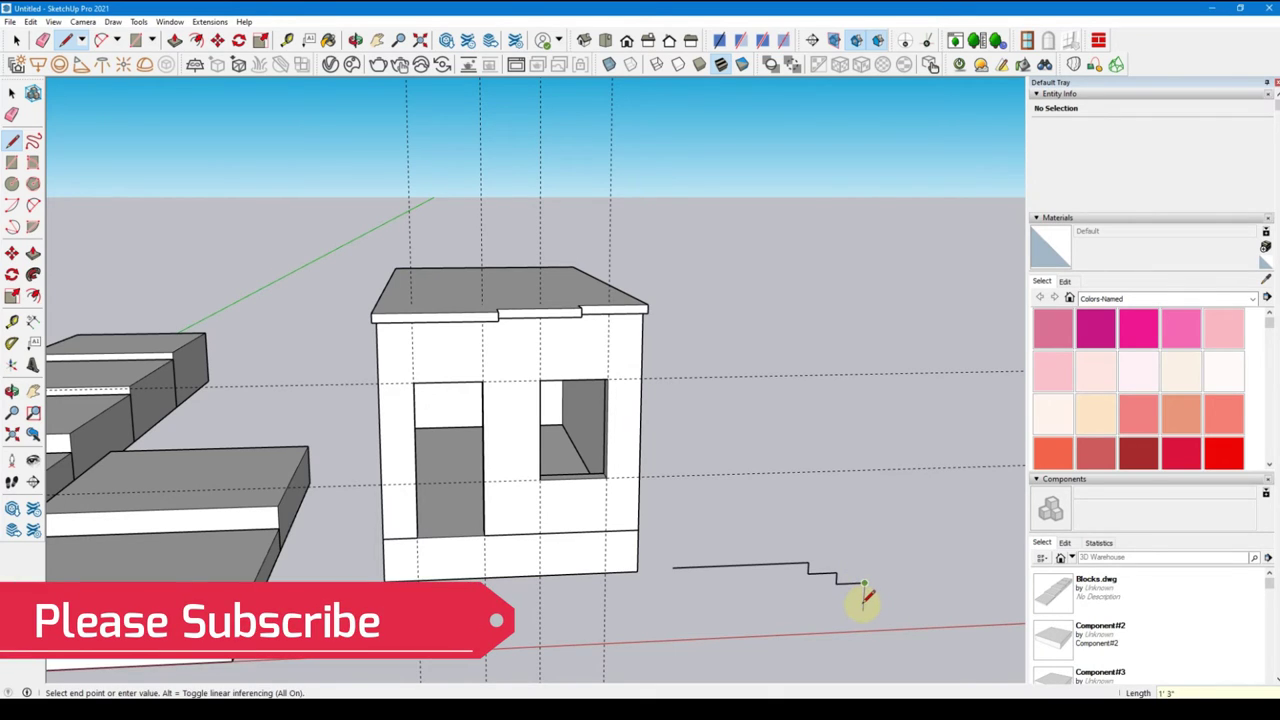
pyautogui.click(866, 595)
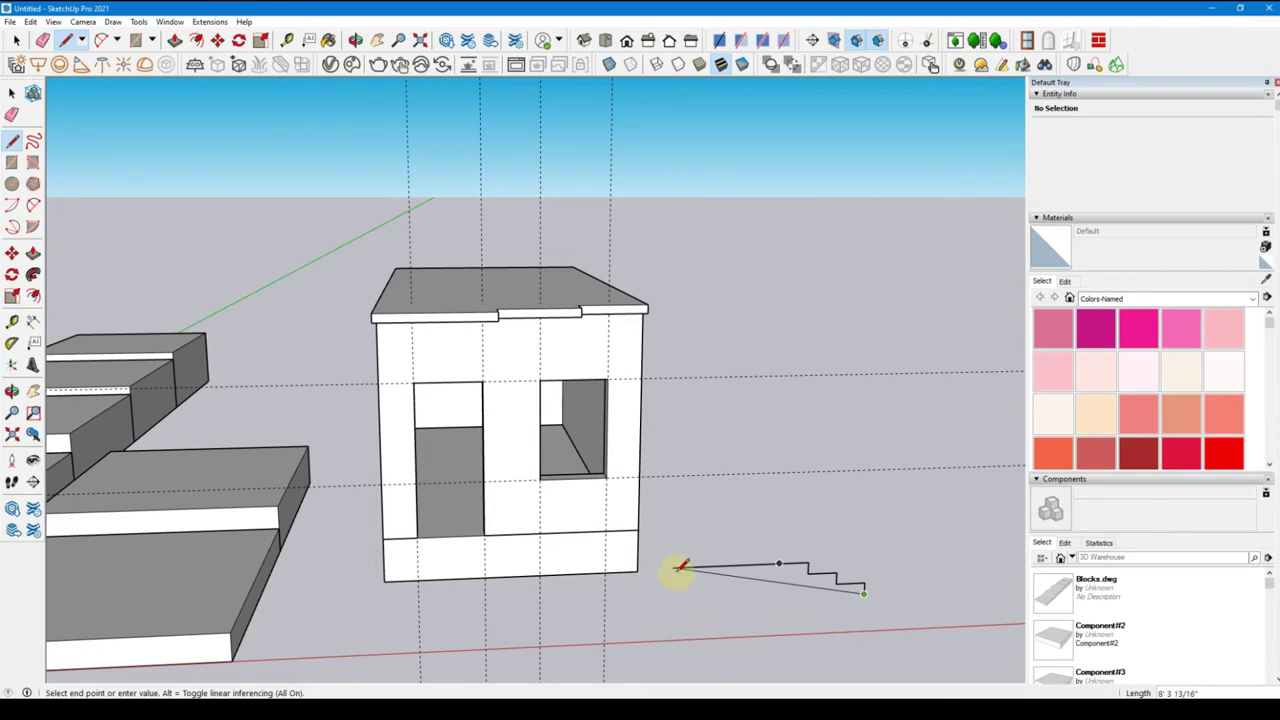
pyautogui.press('shift')
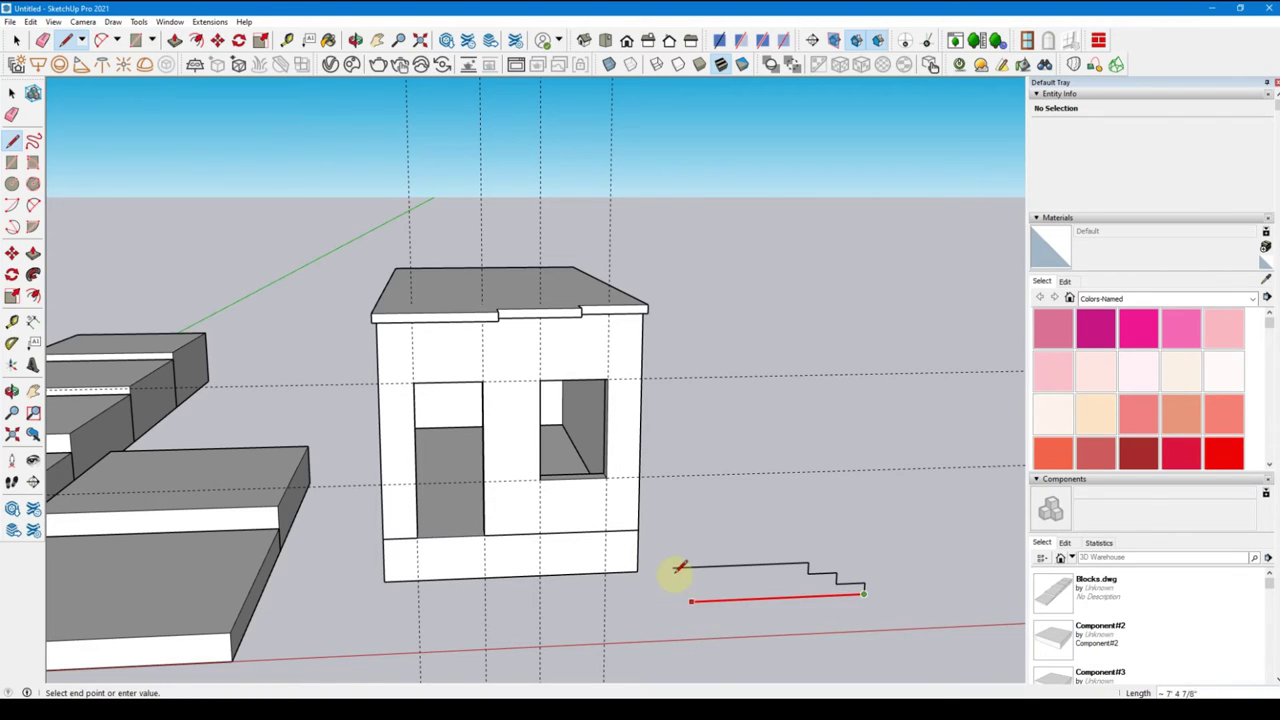
pyautogui.keyDown('shift'); pyautogui.click(677, 565); pyautogui.keyUp('shift')
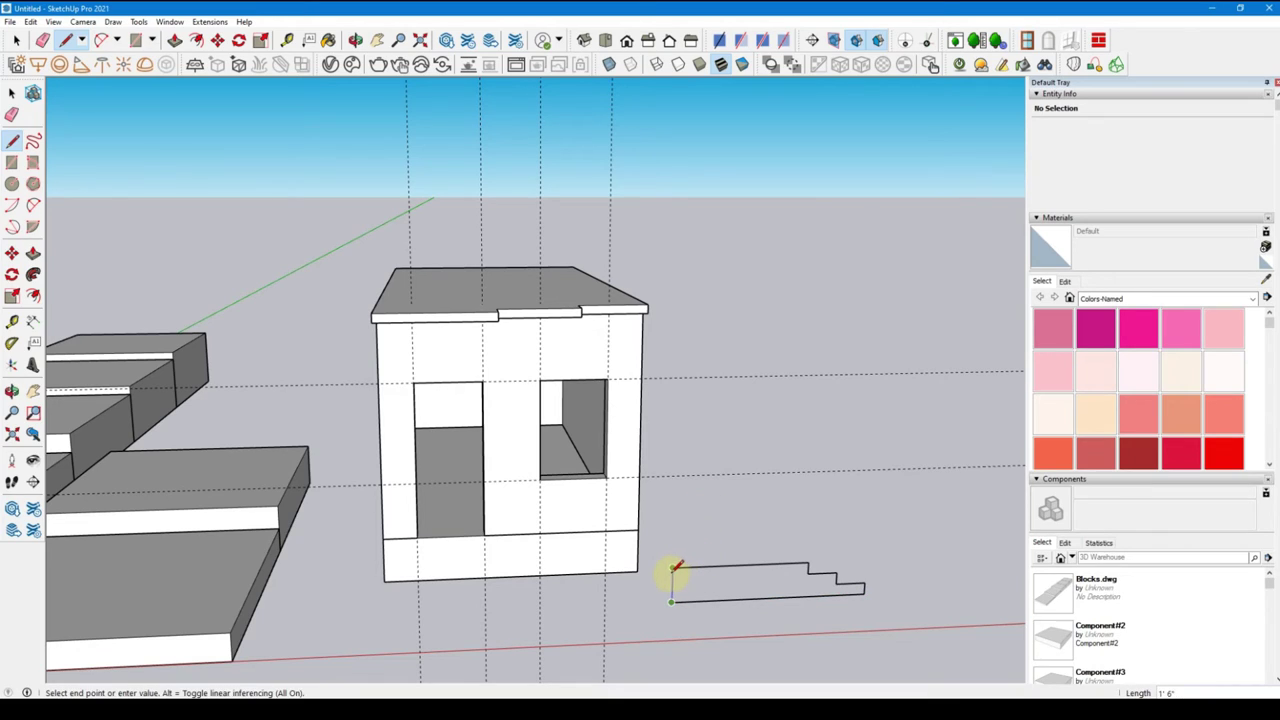
pyautogui.click(672, 568)
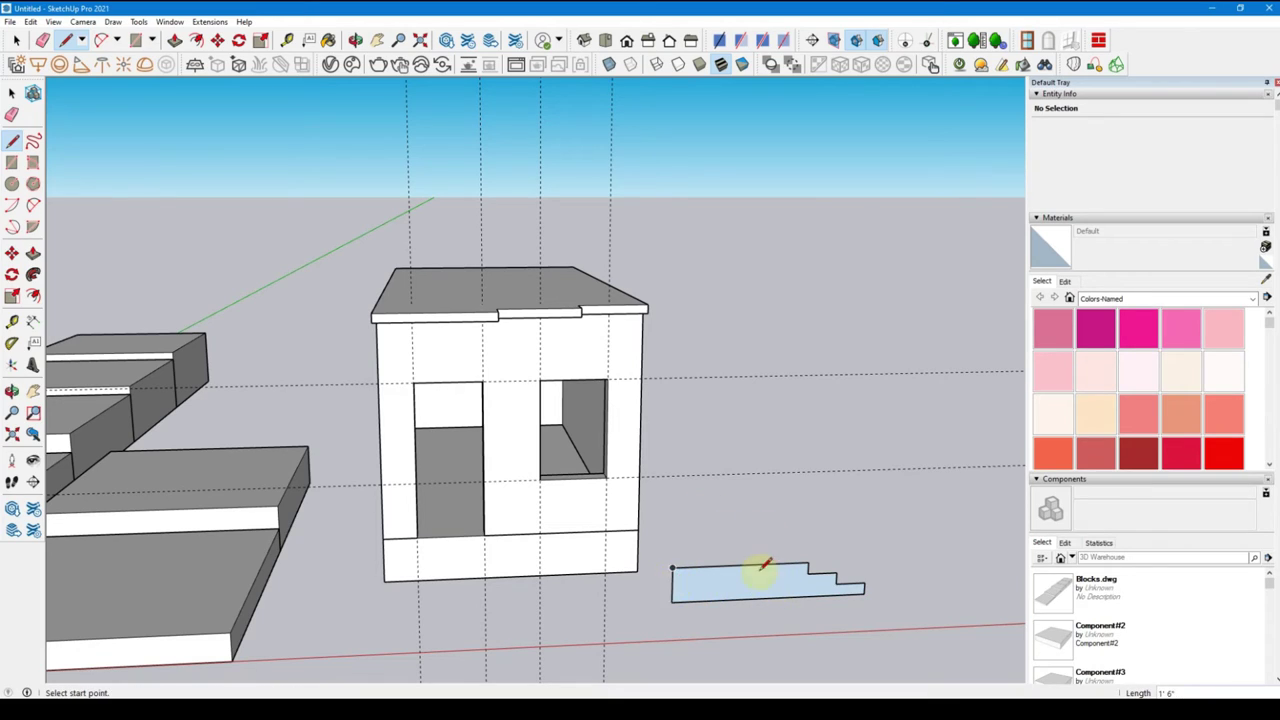
# Reverse the stepped face so its front side shows
pyautogui.press('space')
pyautogui.rightClick(718, 585)
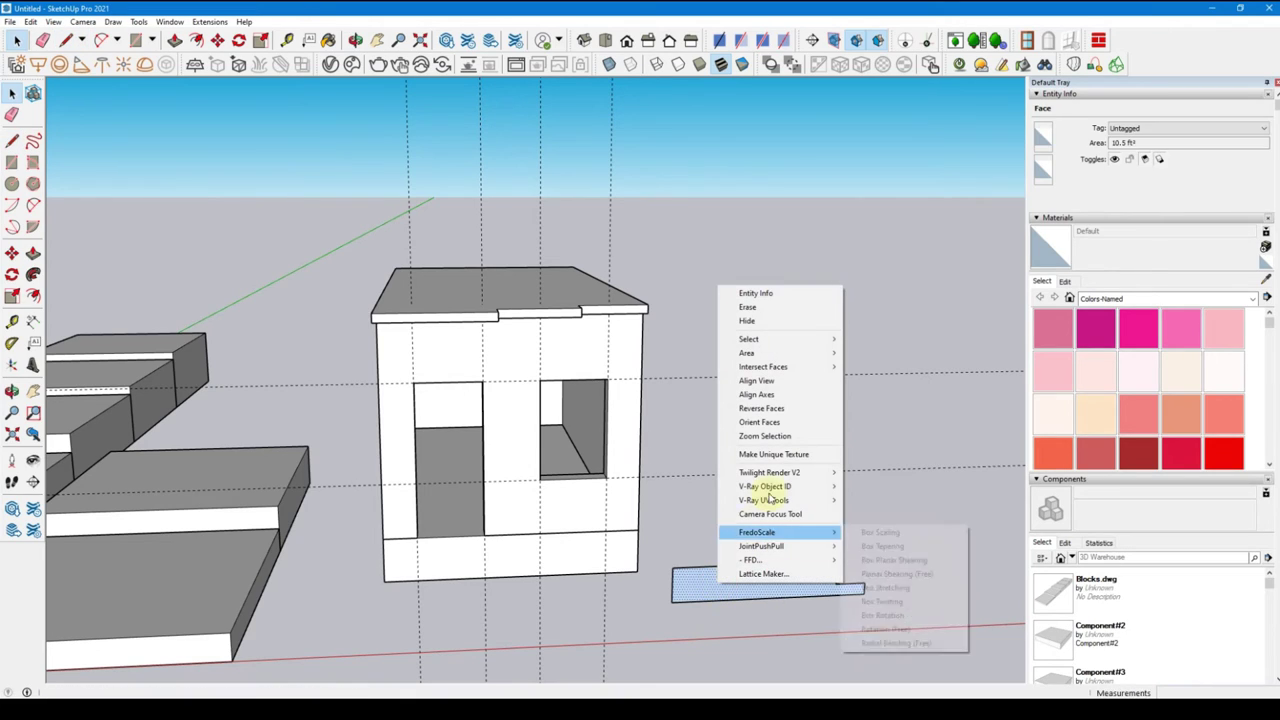
pyautogui.click(785, 409)
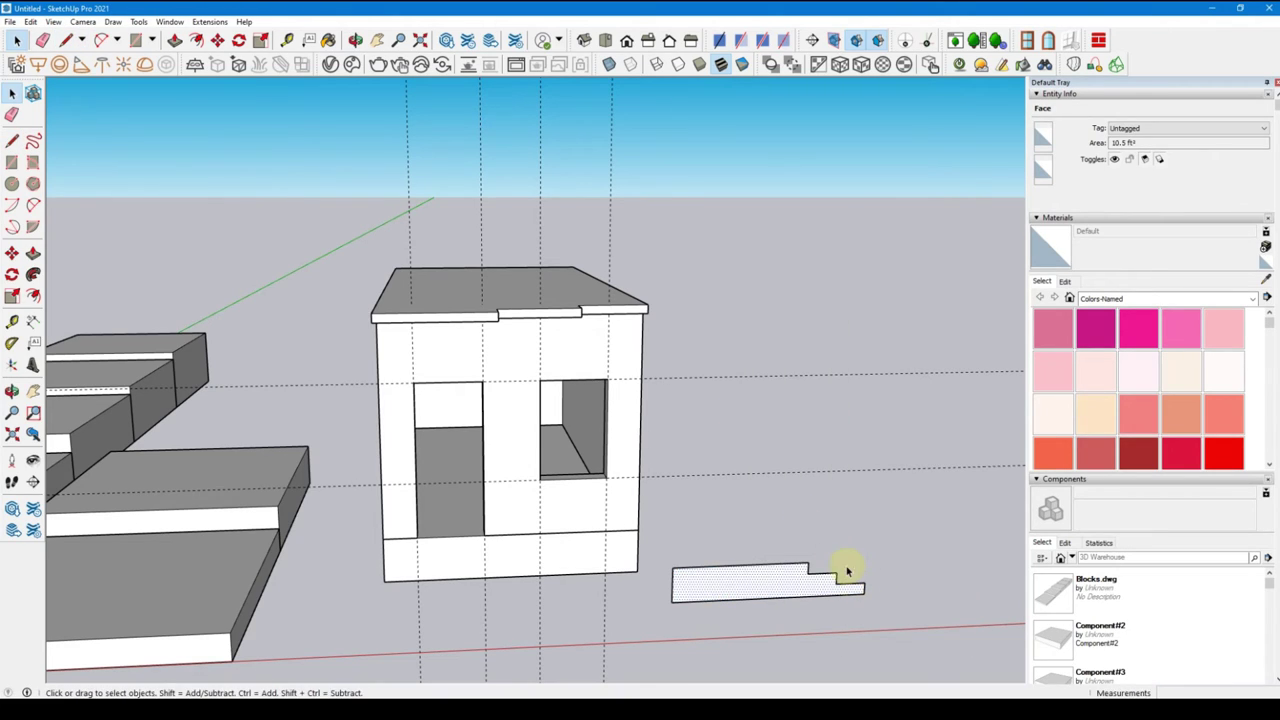
pyautogui.click(847, 568)
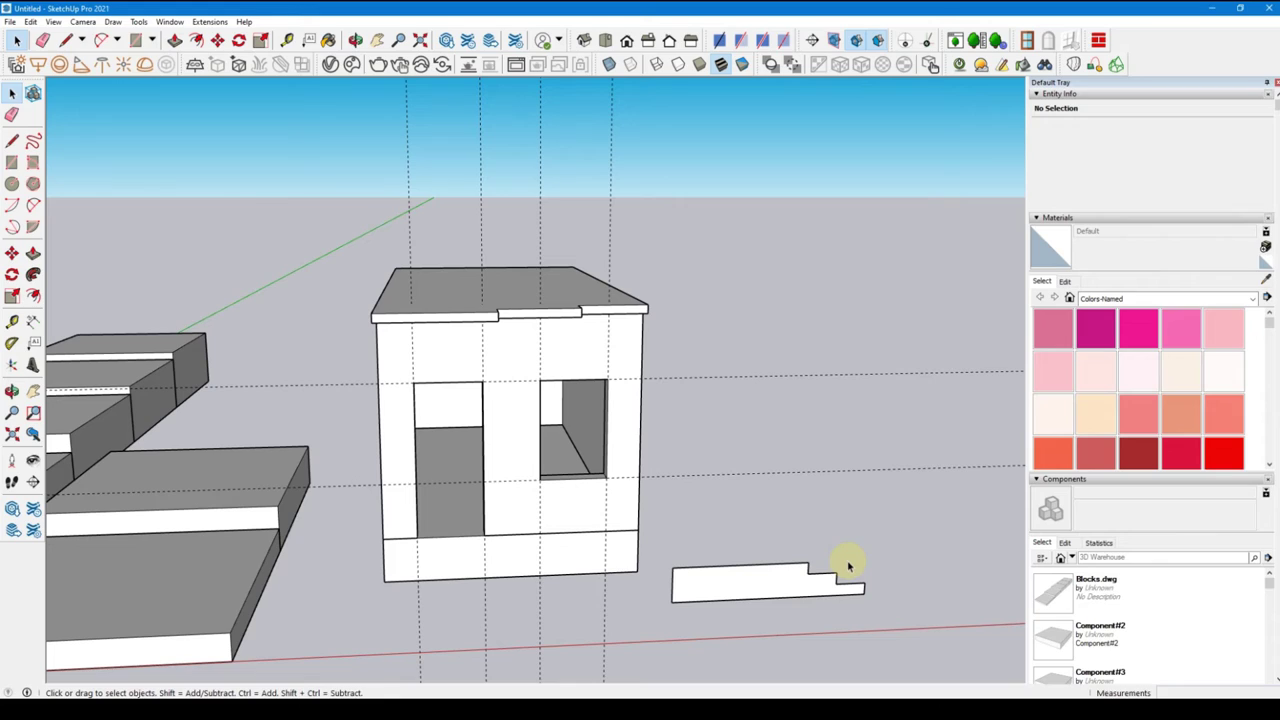
# Extrude the stepped face 3' into a solid block and inspect its faces
pyautogui.click(772, 591)
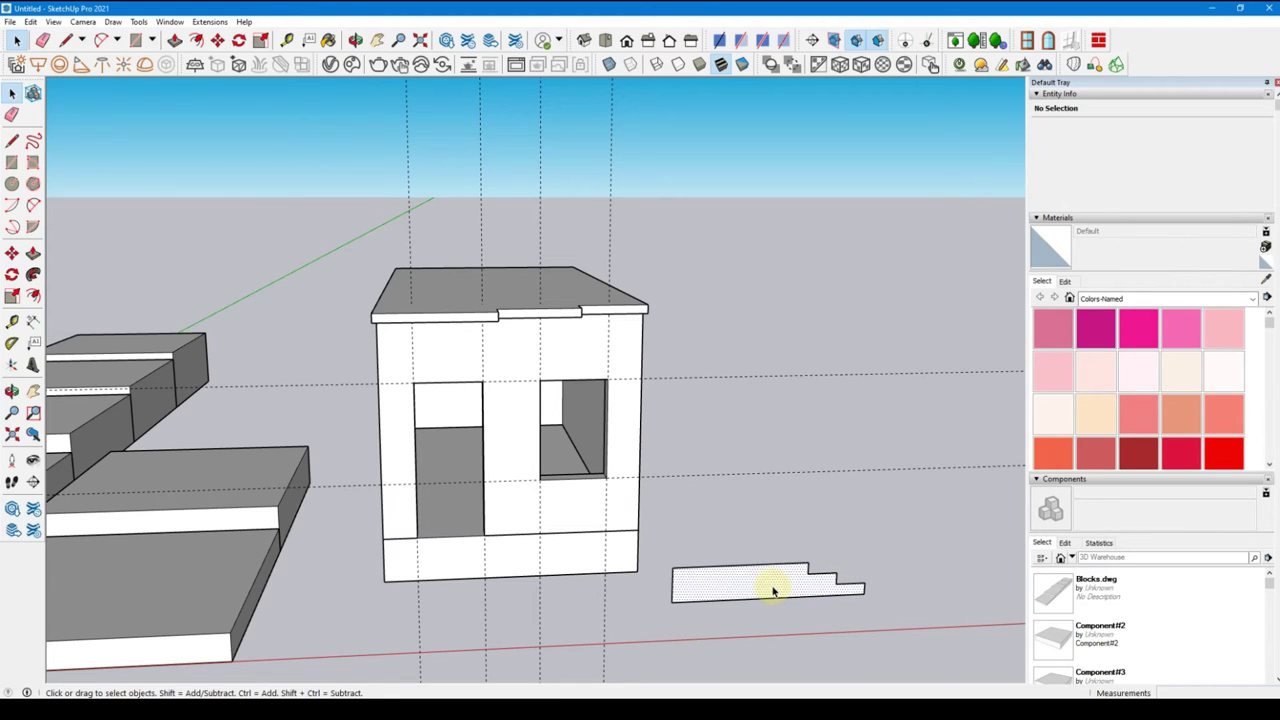
pyautogui.press('p')
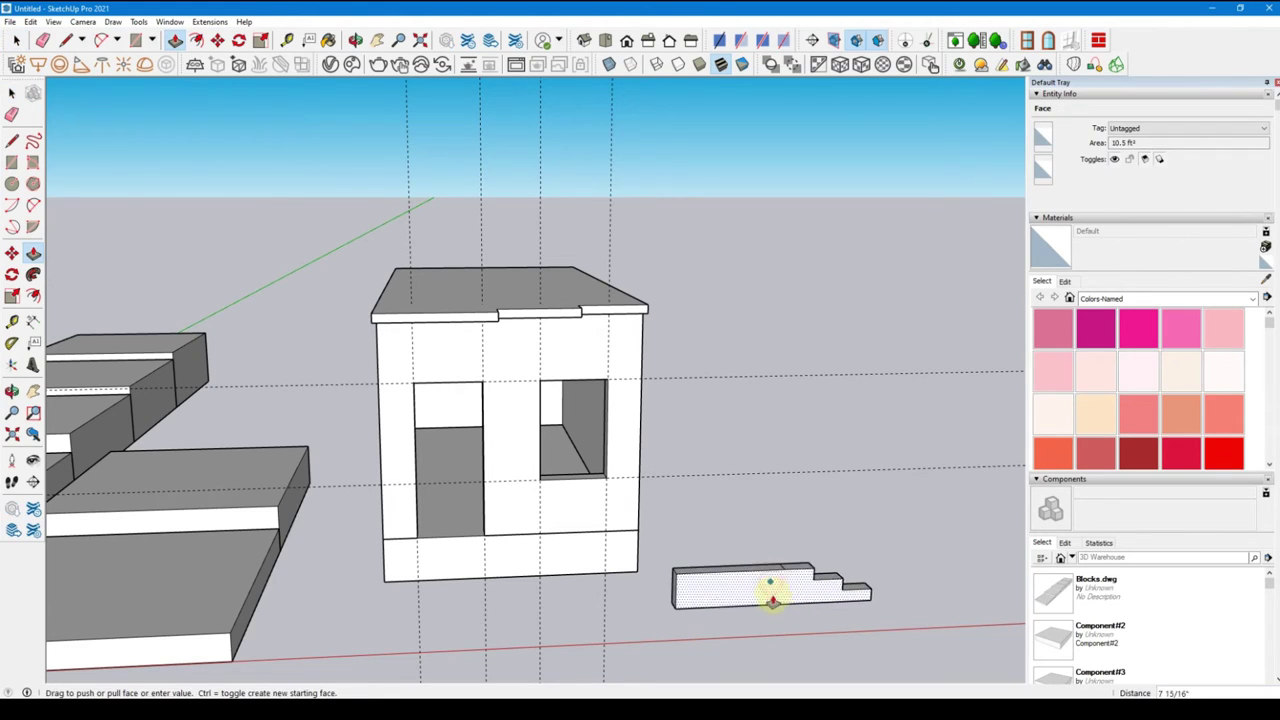
pyautogui.moveTo(770, 587); pyautogui.dragTo(776, 612)
pyautogui.write("3'")
pyautogui.press('Return')
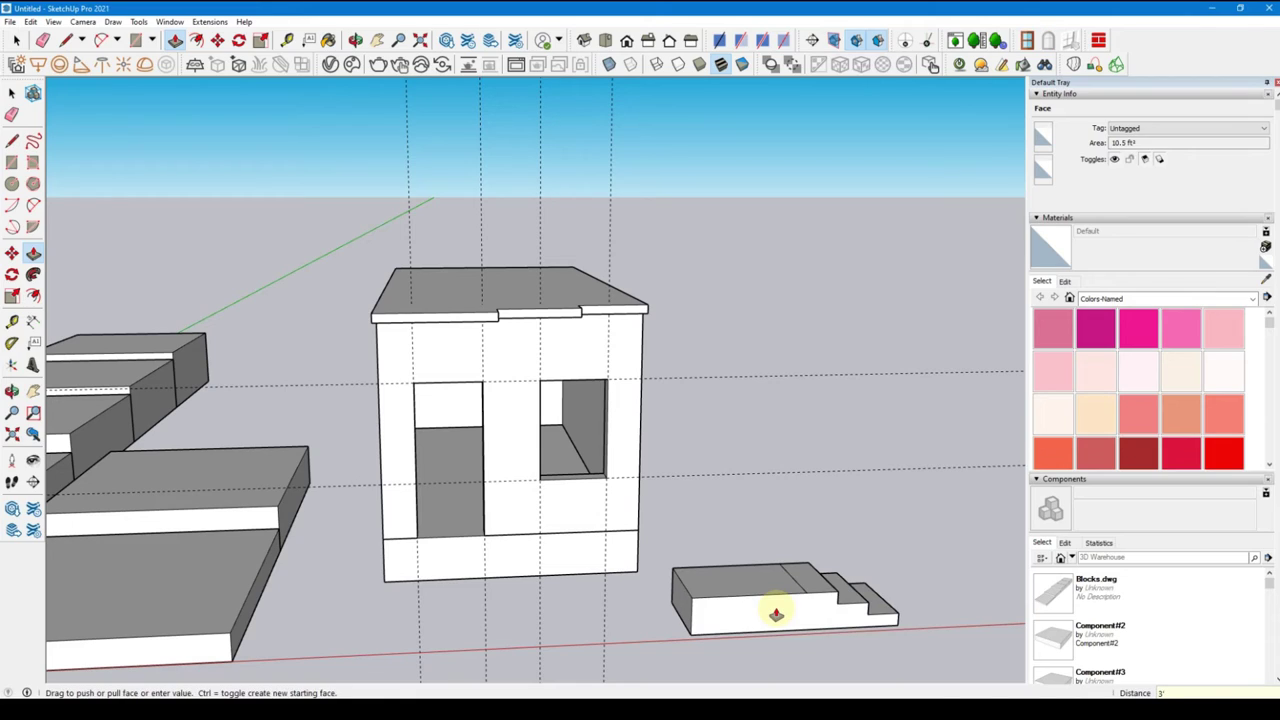
pyautogui.press('space')
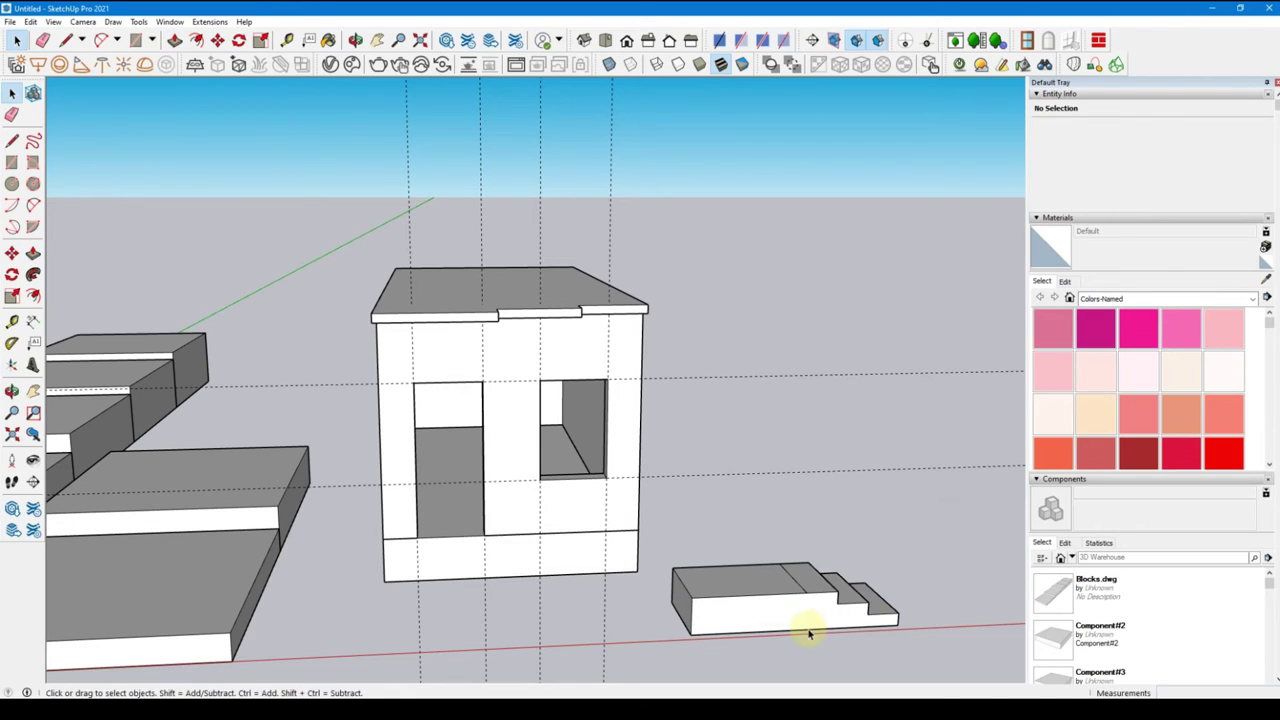
pyautogui.click(788, 620)
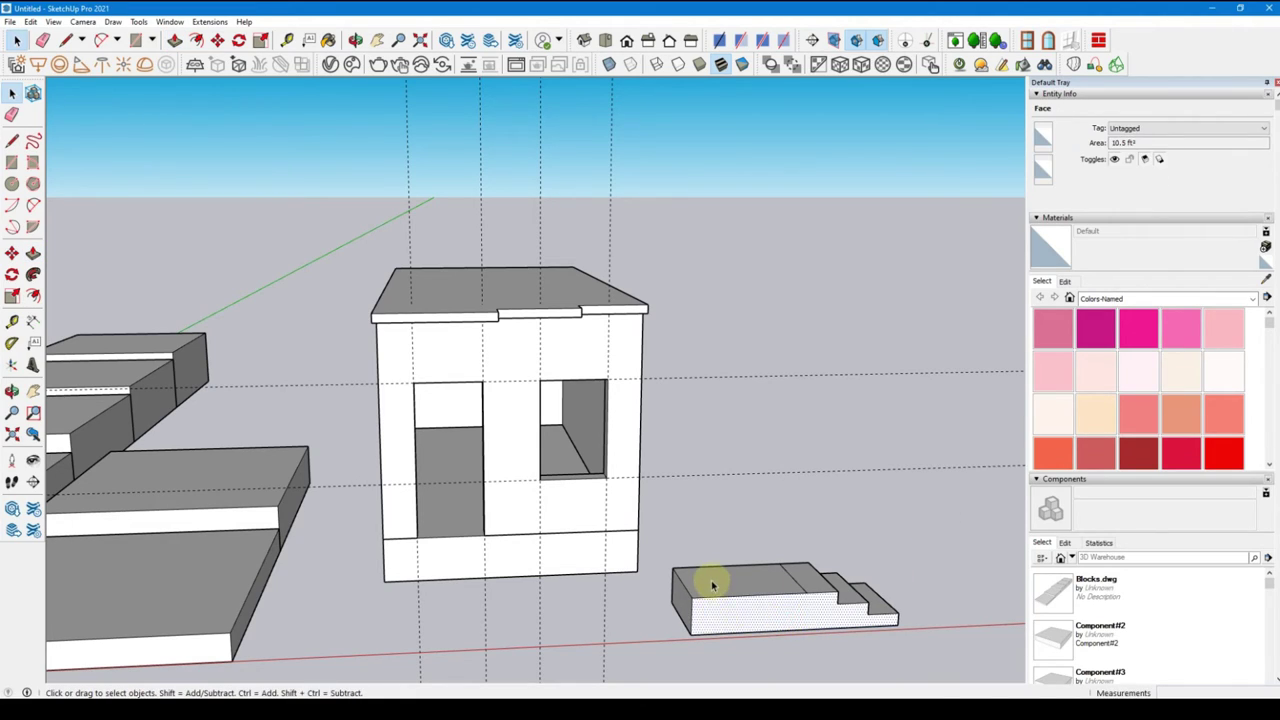
pyautogui.click(684, 604)
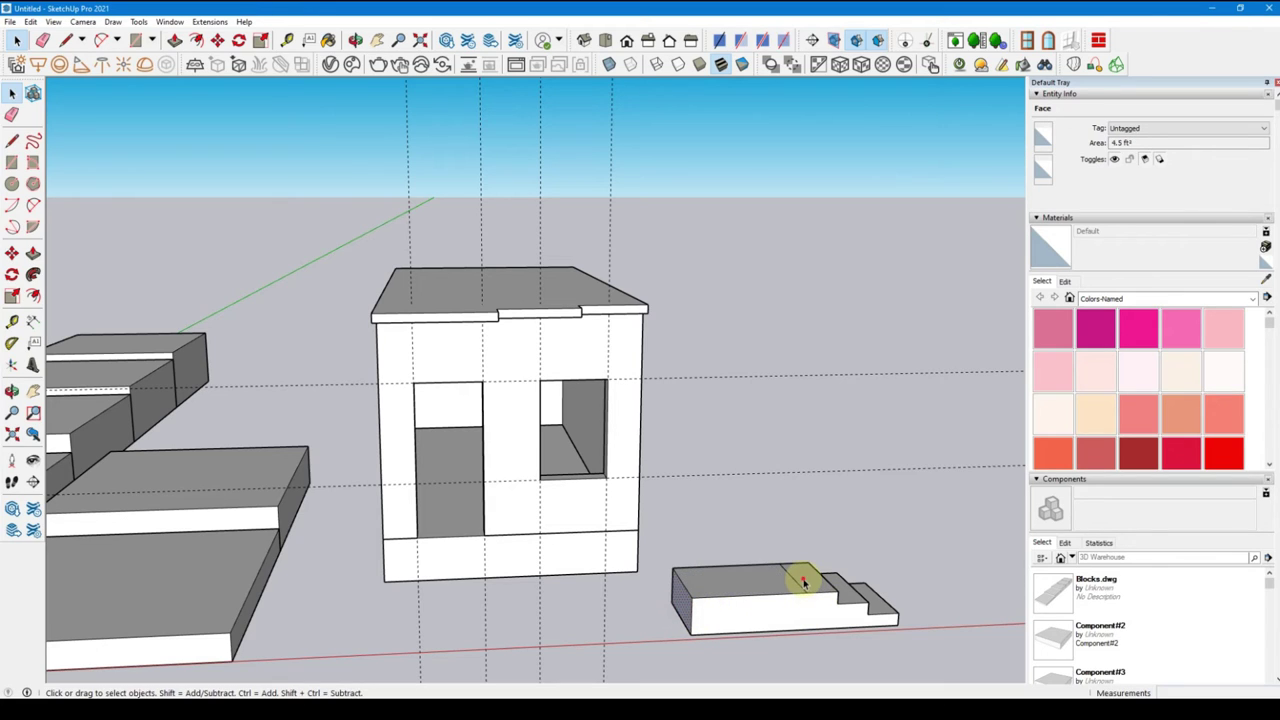
pyautogui.click(850, 594)
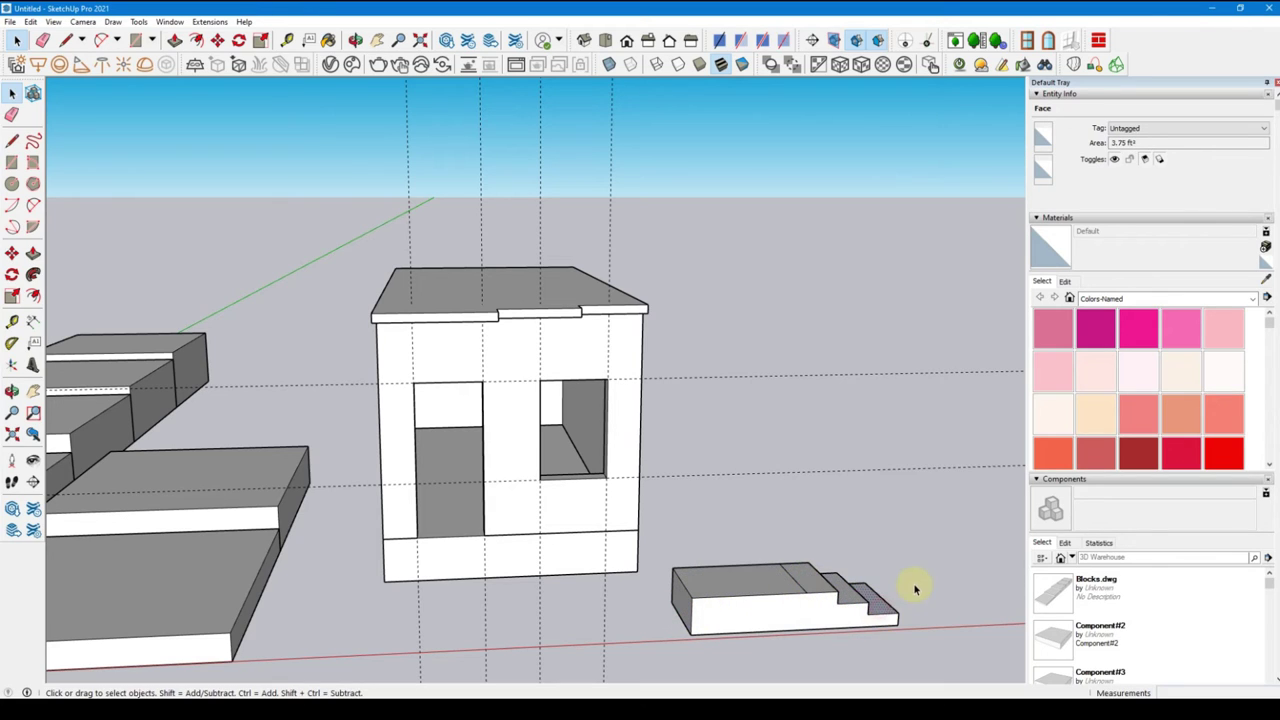
pyautogui.moveTo(914, 586)
pyautogui.mouseDown(button='middle')
pyautogui.moveTo(794, 643)
pyautogui.moveTo(654, 654)
pyautogui.moveTo(708, 590)
pyautogui.moveTo(700, 551)
pyautogui.moveTo(691, 609)
pyautogui.mouseUp(button='middle')
# Select the entire stepped block and group it into a 31.5 ft³ solid
pyautogui.click(620, 603)
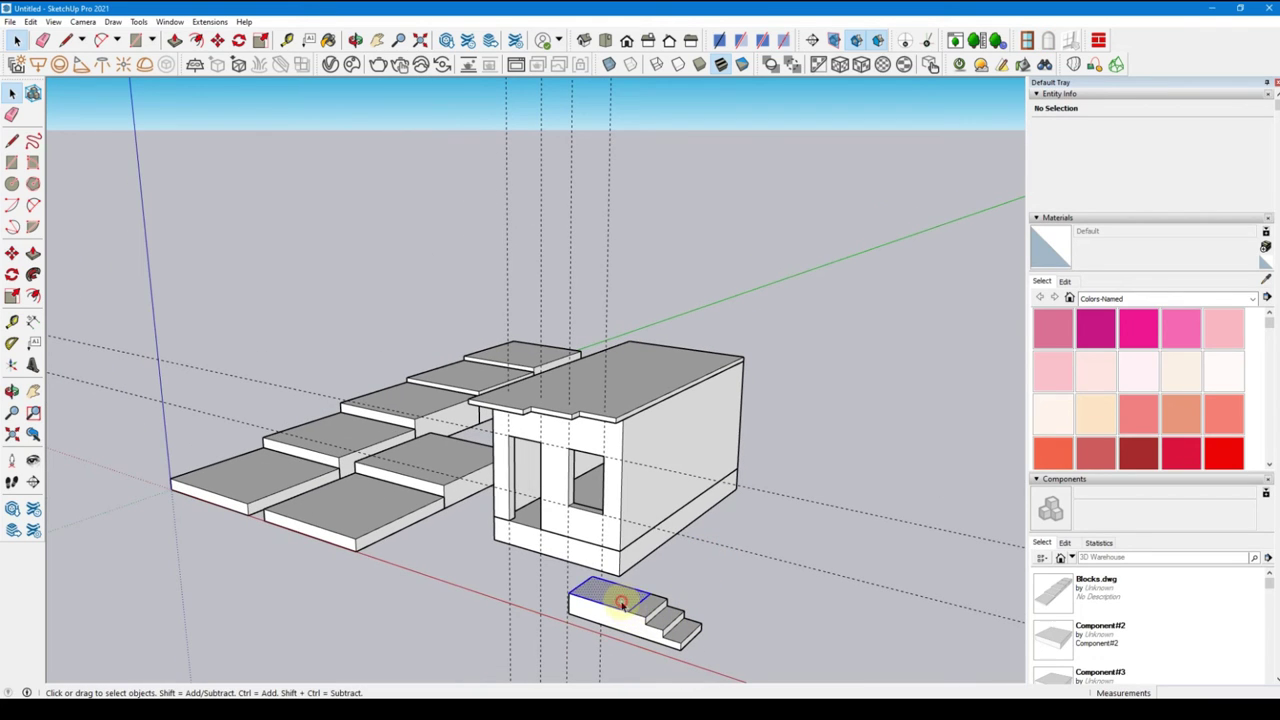
pyautogui.tripleClick(620, 603)
pyautogui.moveTo(586, 623)
pyautogui.mouseDown(button='middle')
pyautogui.moveTo(383, 433)
pyautogui.moveTo(614, 349)
pyautogui.moveTo(717, 480)
pyautogui.moveTo(694, 629)
pyautogui.moveTo(638, 632)
pyautogui.mouseUp(button='middle')
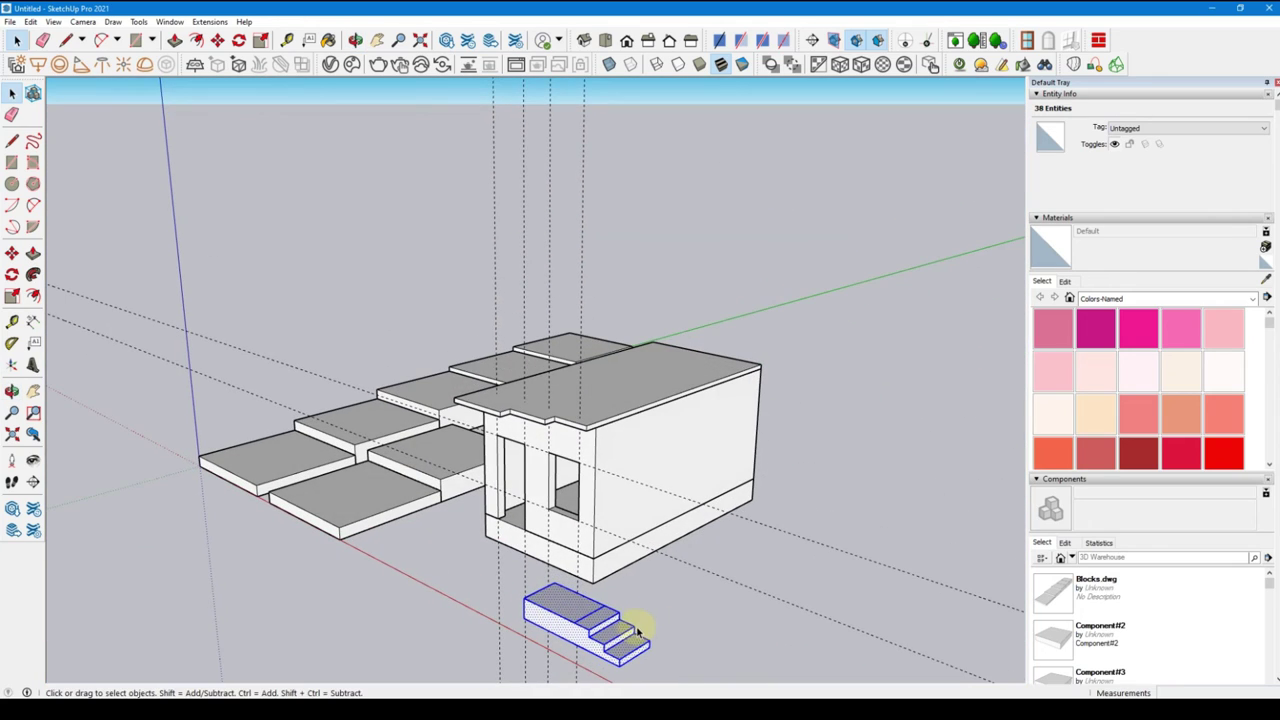
pyautogui.rightClick(590, 610)
pyautogui.moveTo(635, 397)
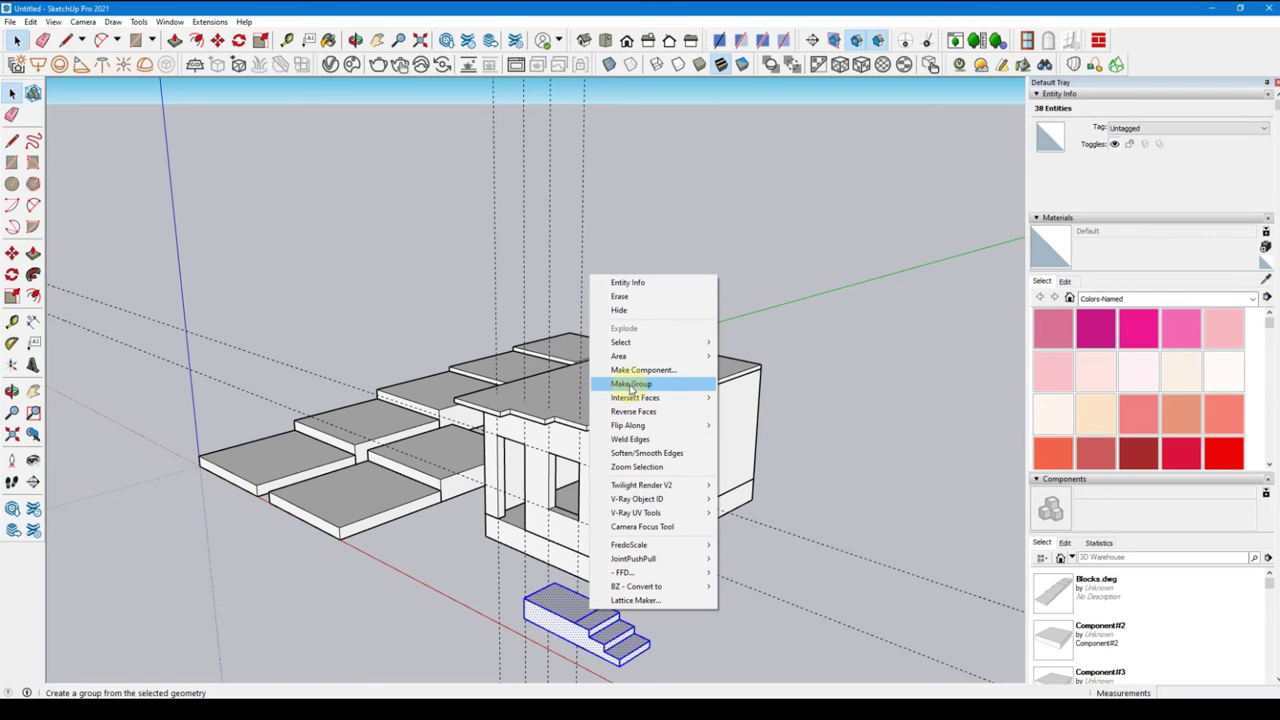
pyautogui.click(631, 386)
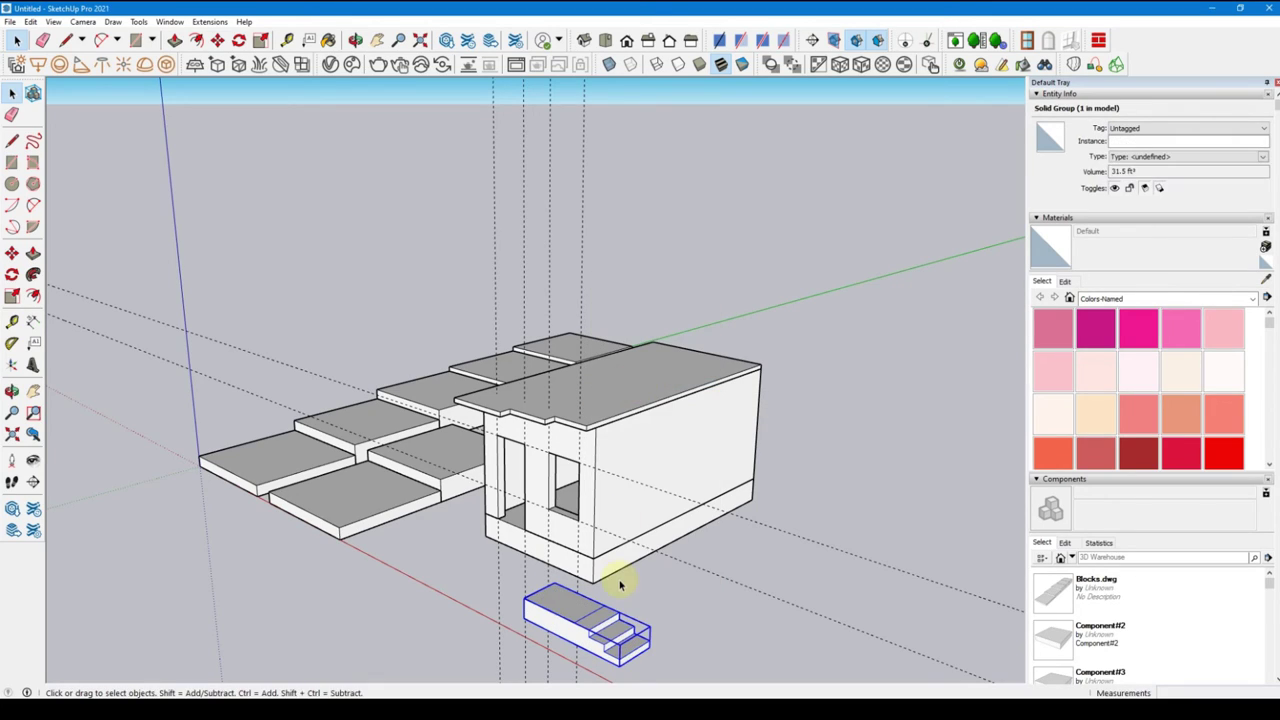
# Move the steps group by its corner onto the house base corner below the door
pyautogui.press('m')
pyautogui.moveTo(506, 609); pyautogui.dragTo(900, 520, button='middle')
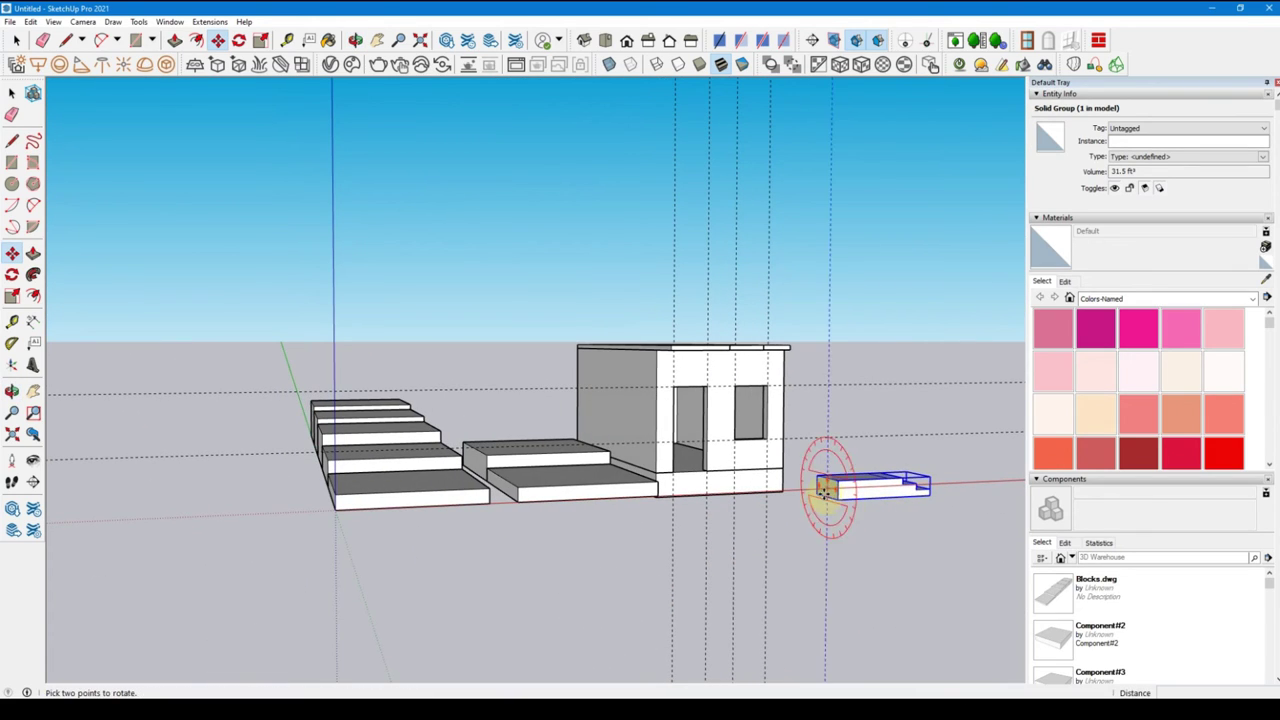
pyautogui.click(821, 490)
pyautogui.moveTo(751, 517); pyautogui.dragTo(628, 498, button='middle')
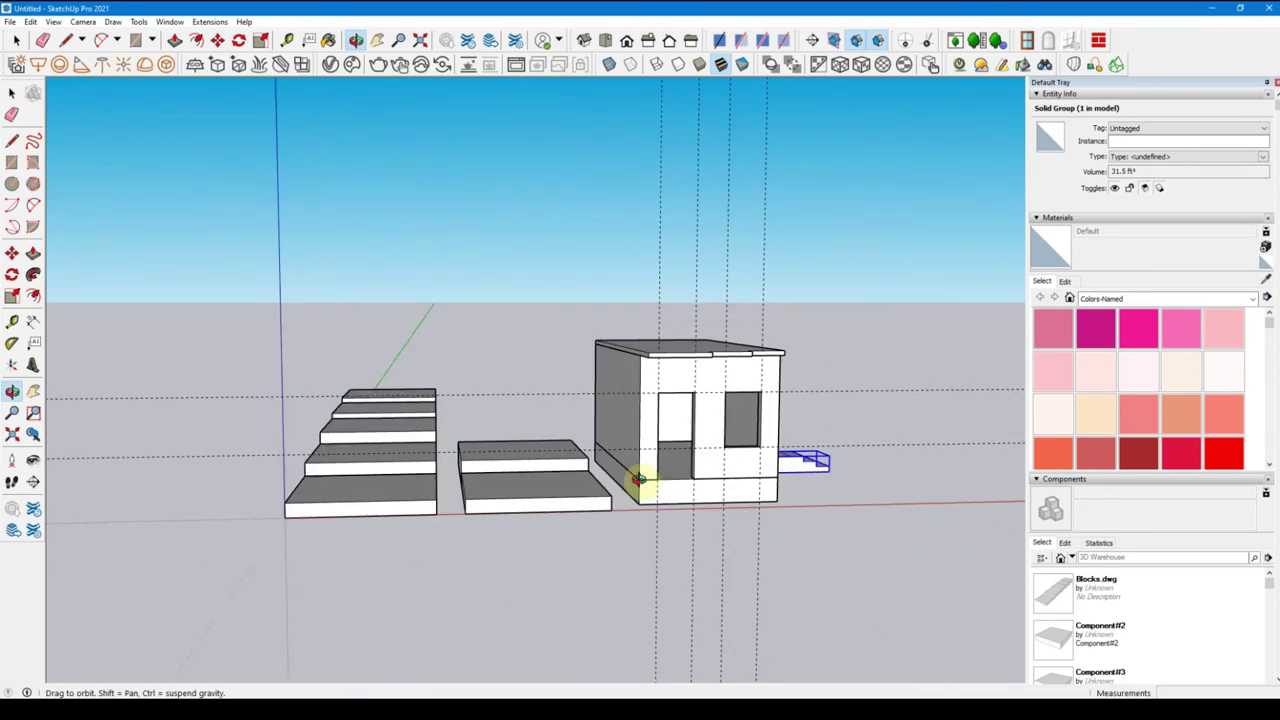
pyautogui.scroll(3, 628, 498)
pyautogui.scroll(3, 624, 520)
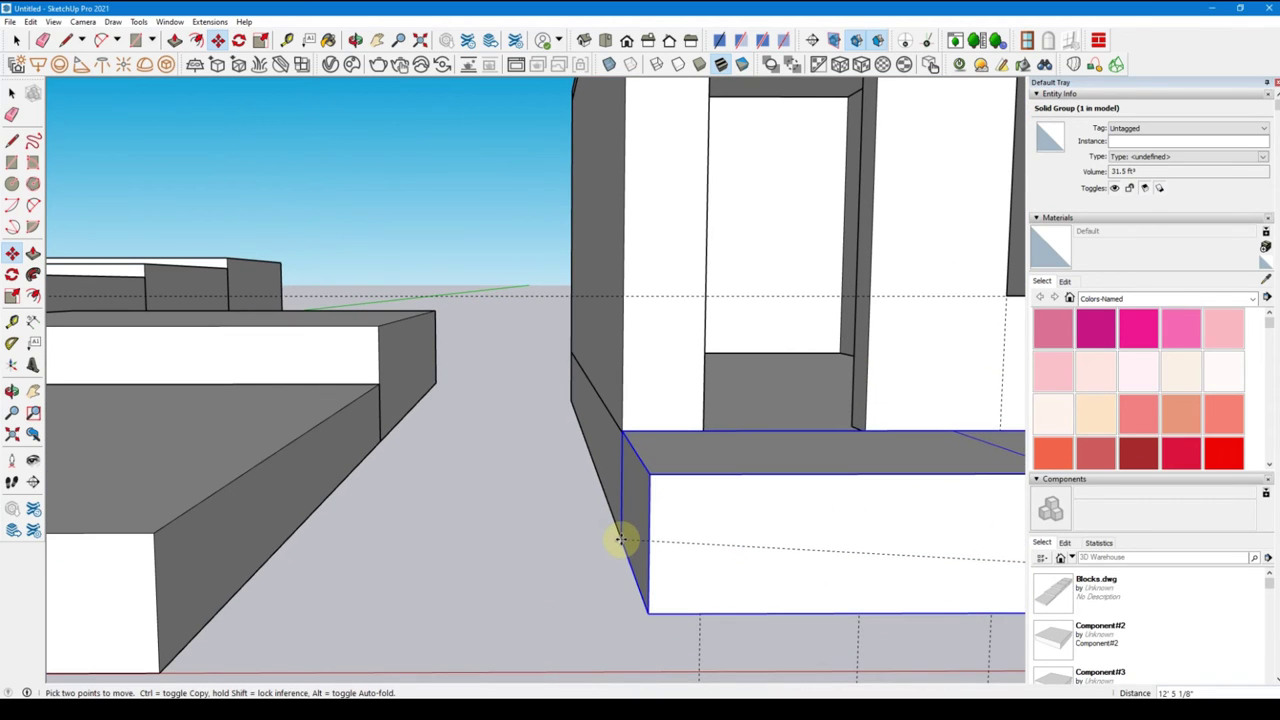
pyautogui.moveTo(620, 540); pyautogui.dragTo(800, 449, button='middle')
pyautogui.moveTo(740, 563); pyautogui.dragTo(709, 646, button='middle')
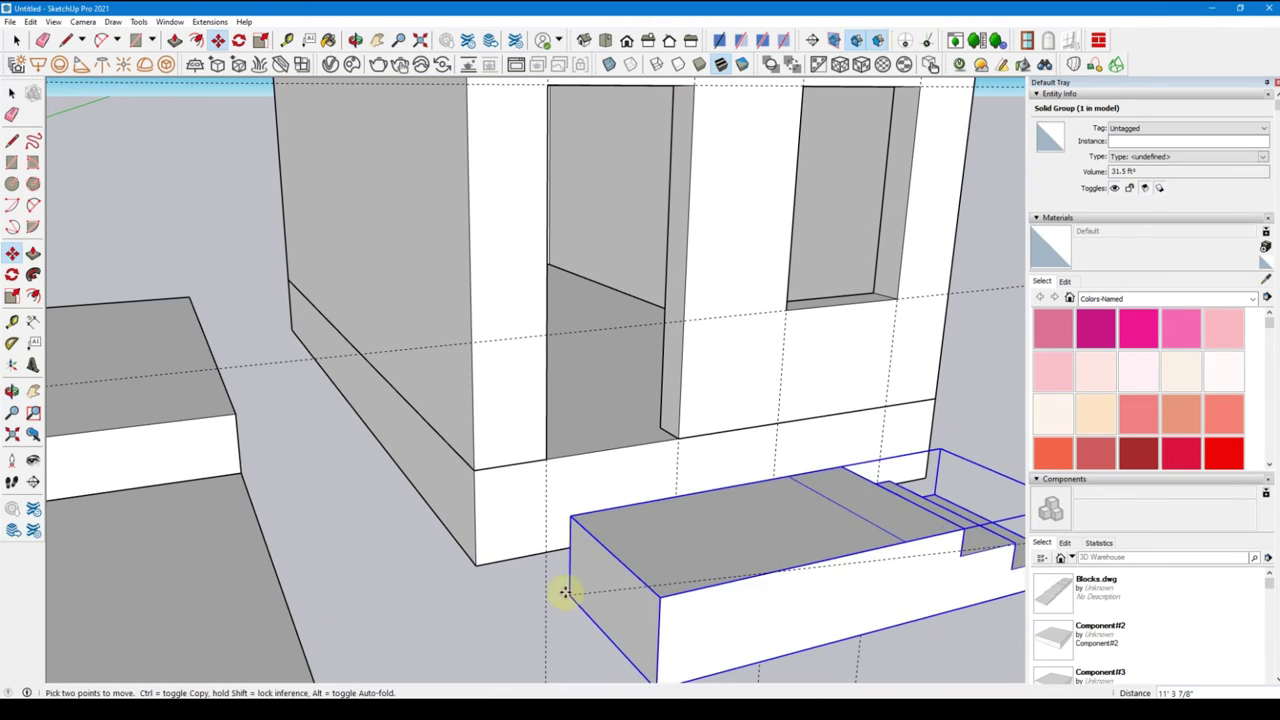
pyautogui.click(477, 563)
# Clear the selection and orbit around the house to review the steps
pyautogui.press('space')
pyautogui.click(978, 574)
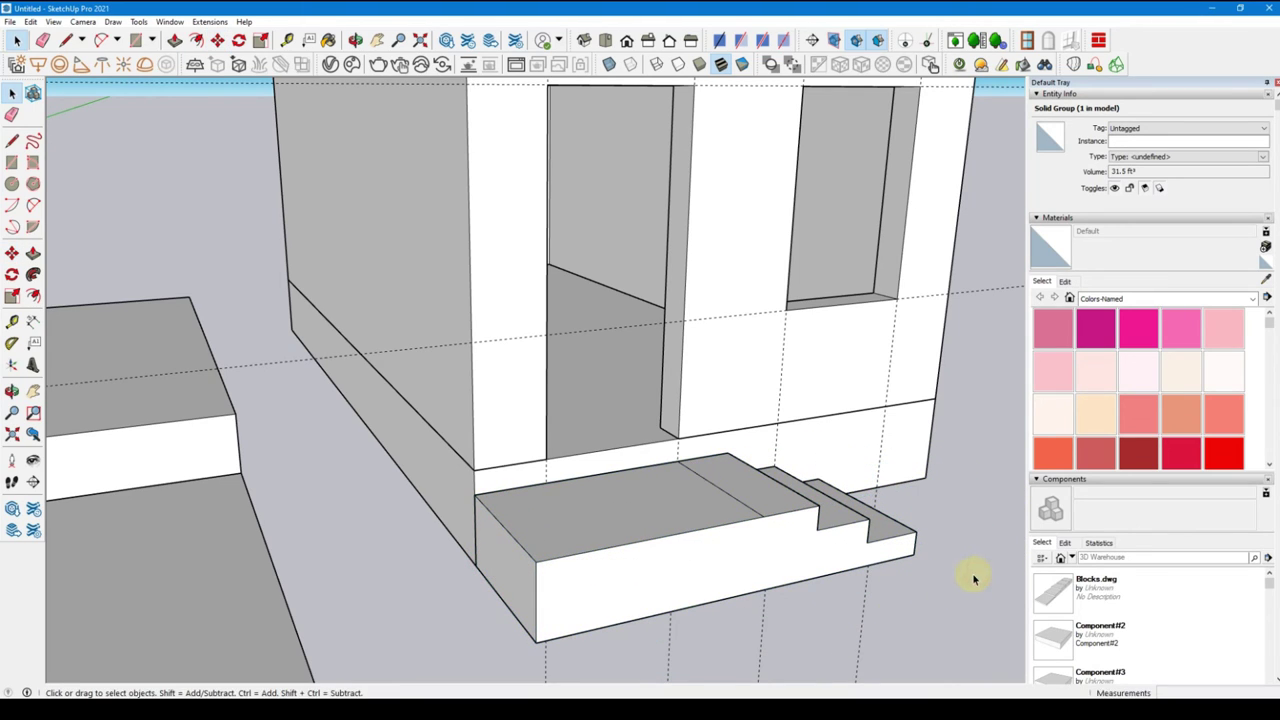
pyautogui.moveTo(973, 578); pyautogui.dragTo(714, 509, button='middle')
pyautogui.scroll(-5, 540, 543)
pyautogui.moveTo(649, 563)
pyautogui.mouseDown(button='middle')
pyautogui.moveTo(705, 485)
pyautogui.moveTo(683, 477)
pyautogui.mouseUp(button='middle')
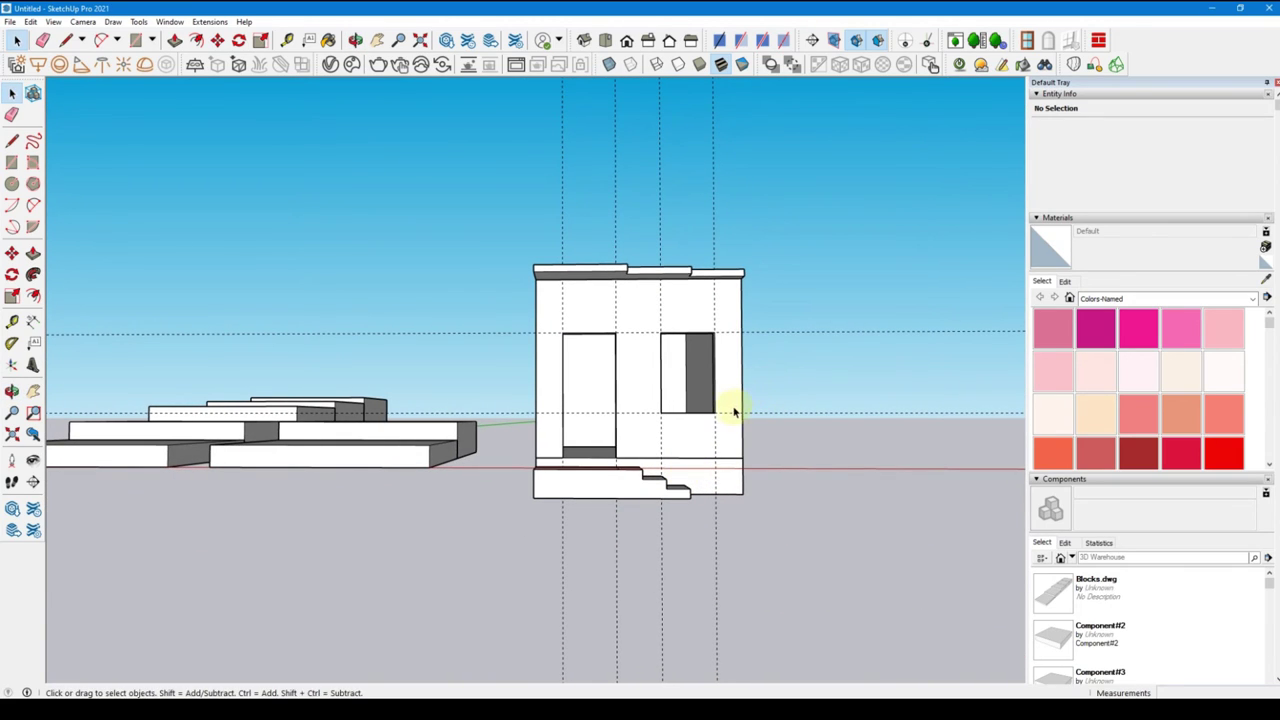
pyautogui.scroll(3, 734, 411)
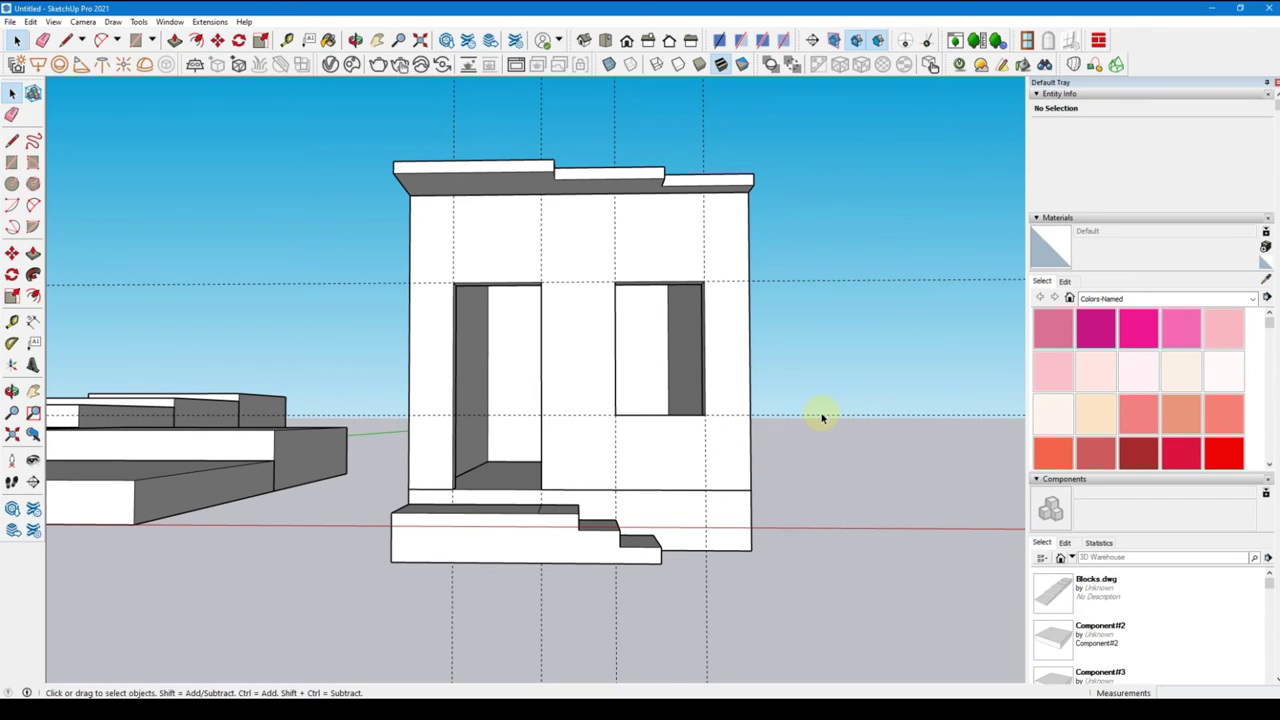
pyautogui.scroll(-3, 818, 455)
pyautogui.scroll(-1, 700, 512)
pyautogui.moveTo(544, 400)
pyautogui.mouseDown(button='middle')
pyautogui.moveTo(743, 594)
pyautogui.moveTo(319, 518)
pyautogui.mouseUp(button='middle')
pyautogui.click(357, 349)
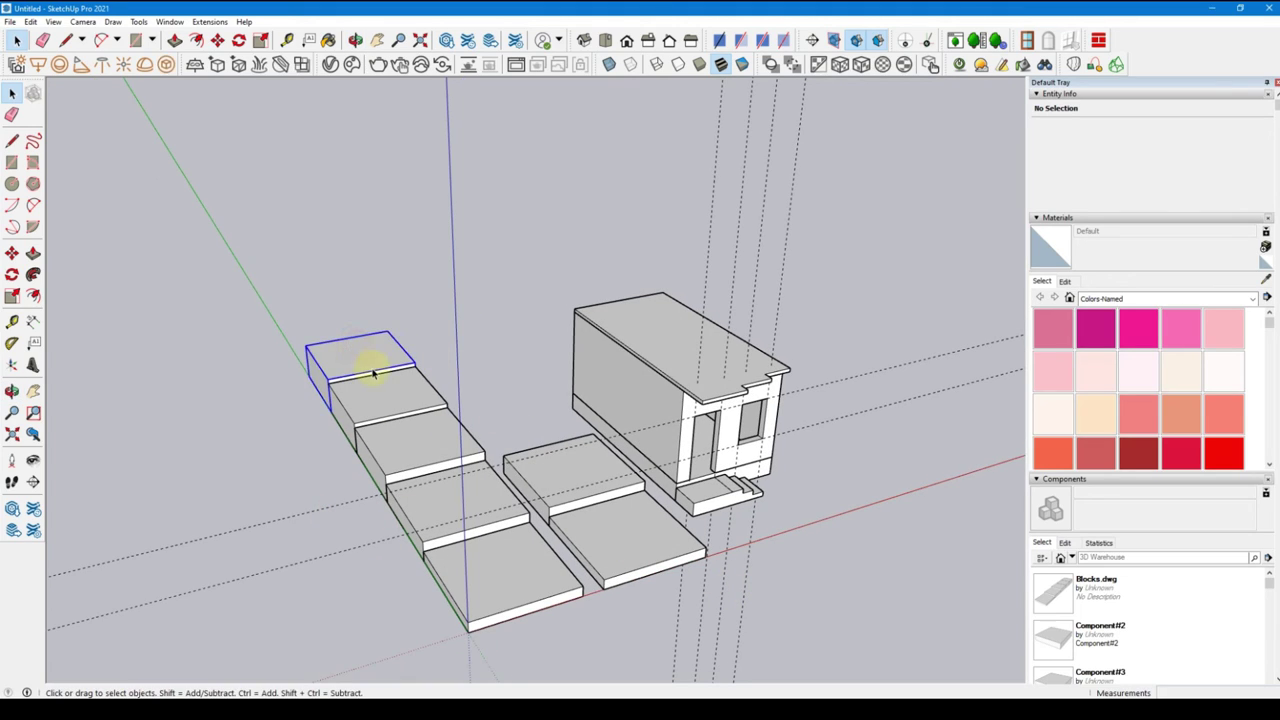
pyautogui.click(385, 390)
pyautogui.click(405, 435)
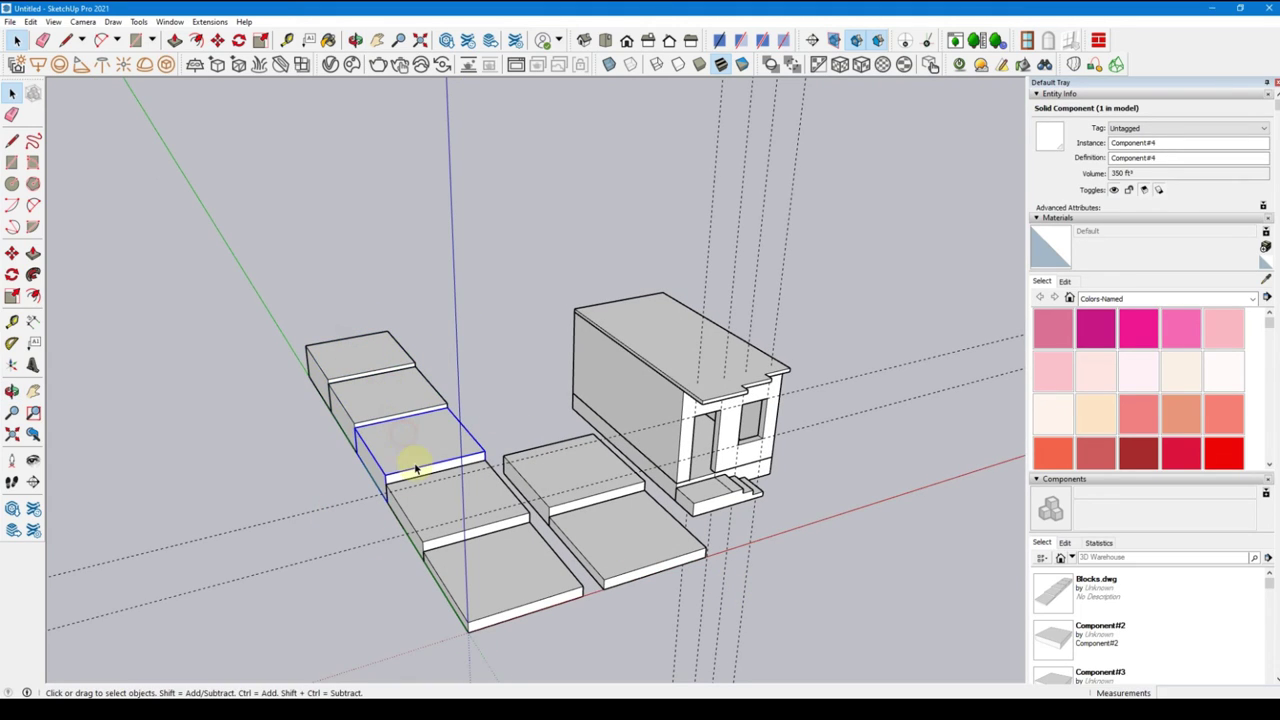
pyautogui.click(440, 520)
pyautogui.click(508, 561)
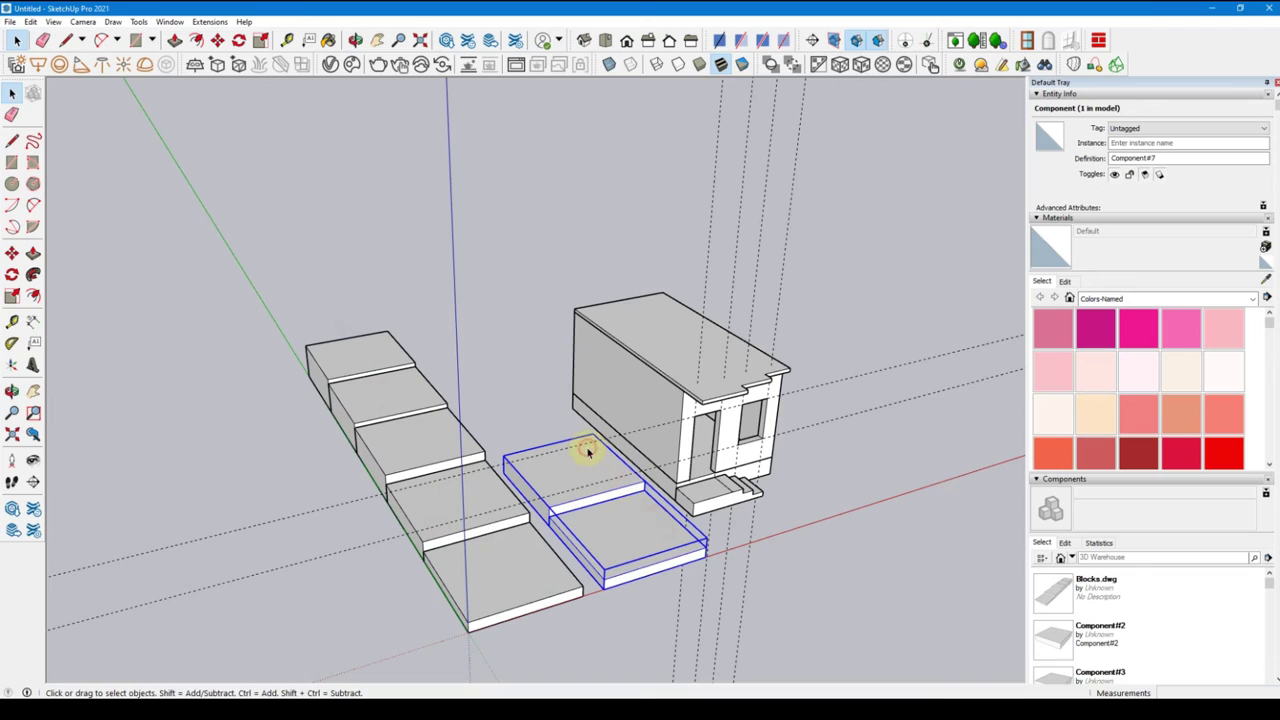
pyautogui.click(665, 366)
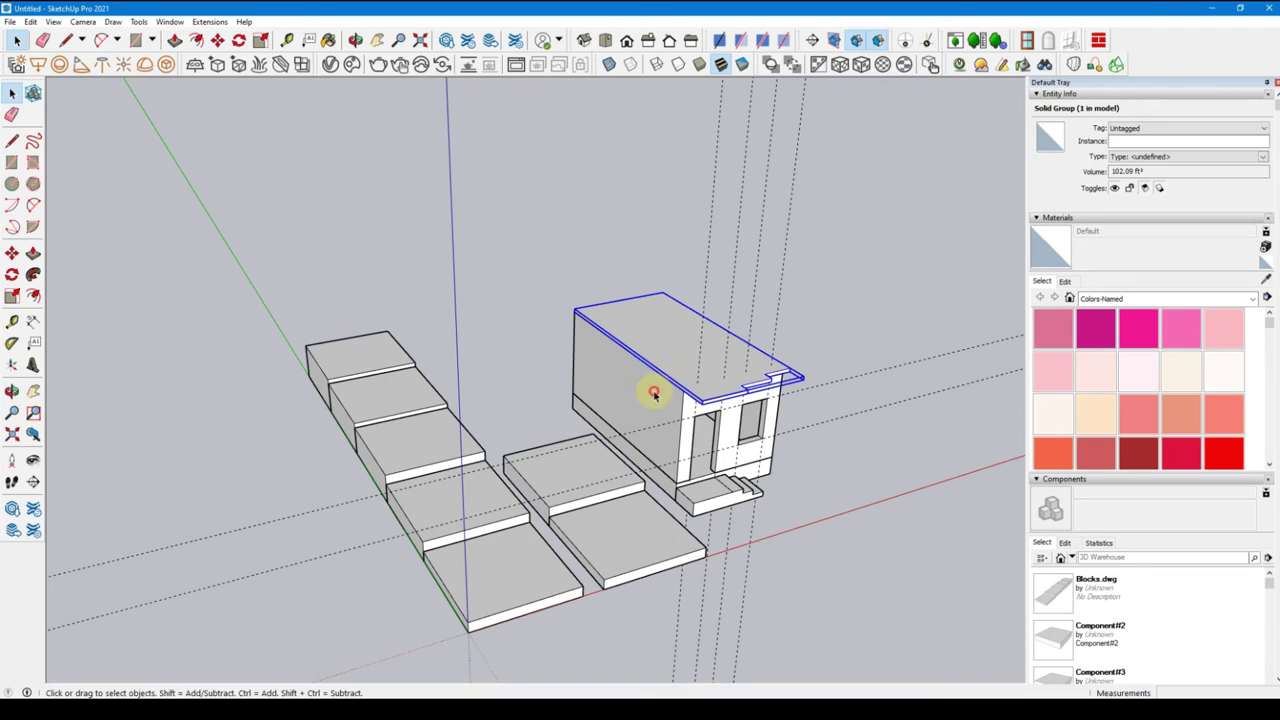
pyautogui.click(622, 428)
pyautogui.click(553, 322)
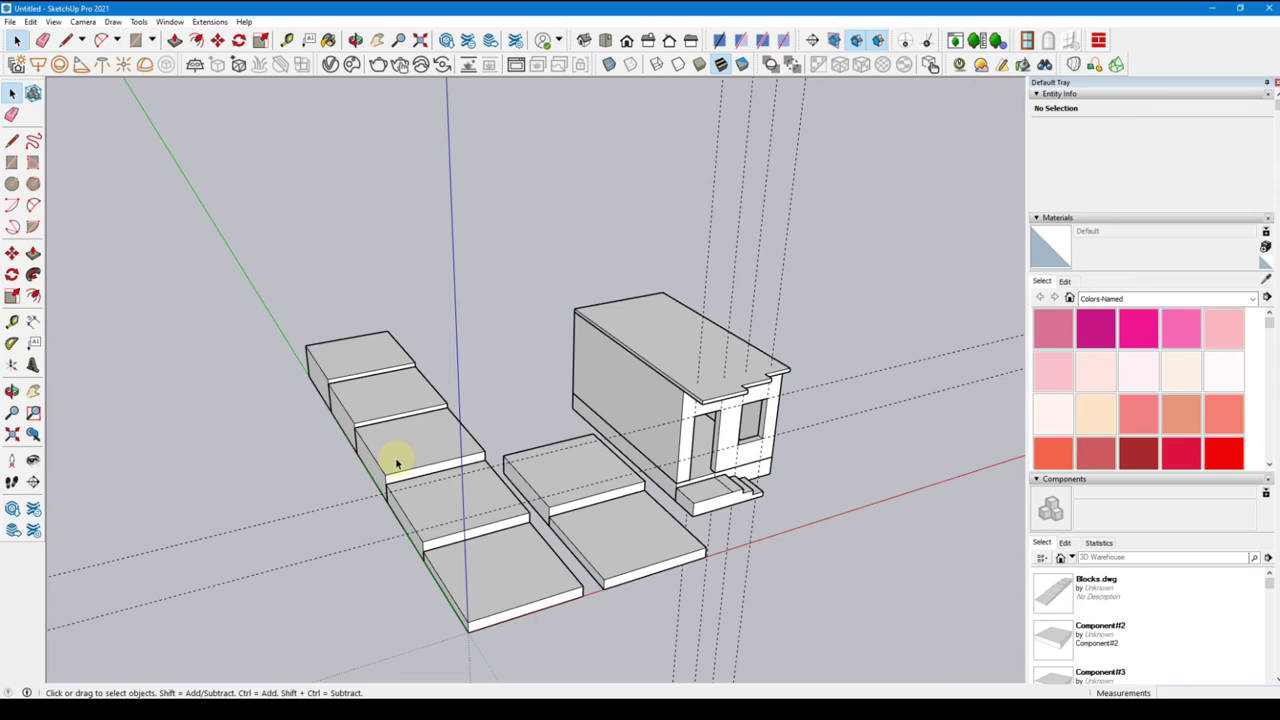
pyautogui.click(374, 373)
pyautogui.click(383, 398)
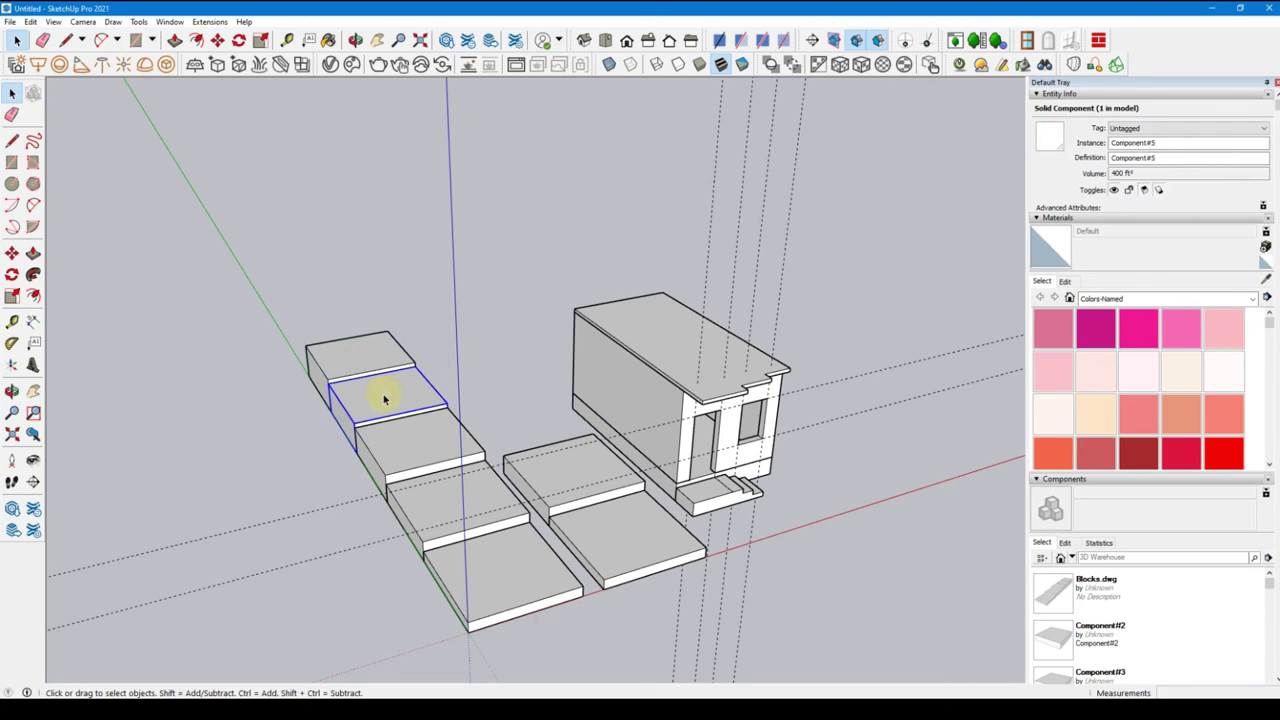
pyautogui.click(415, 437)
pyautogui.click(432, 494)
pyautogui.click(543, 569)
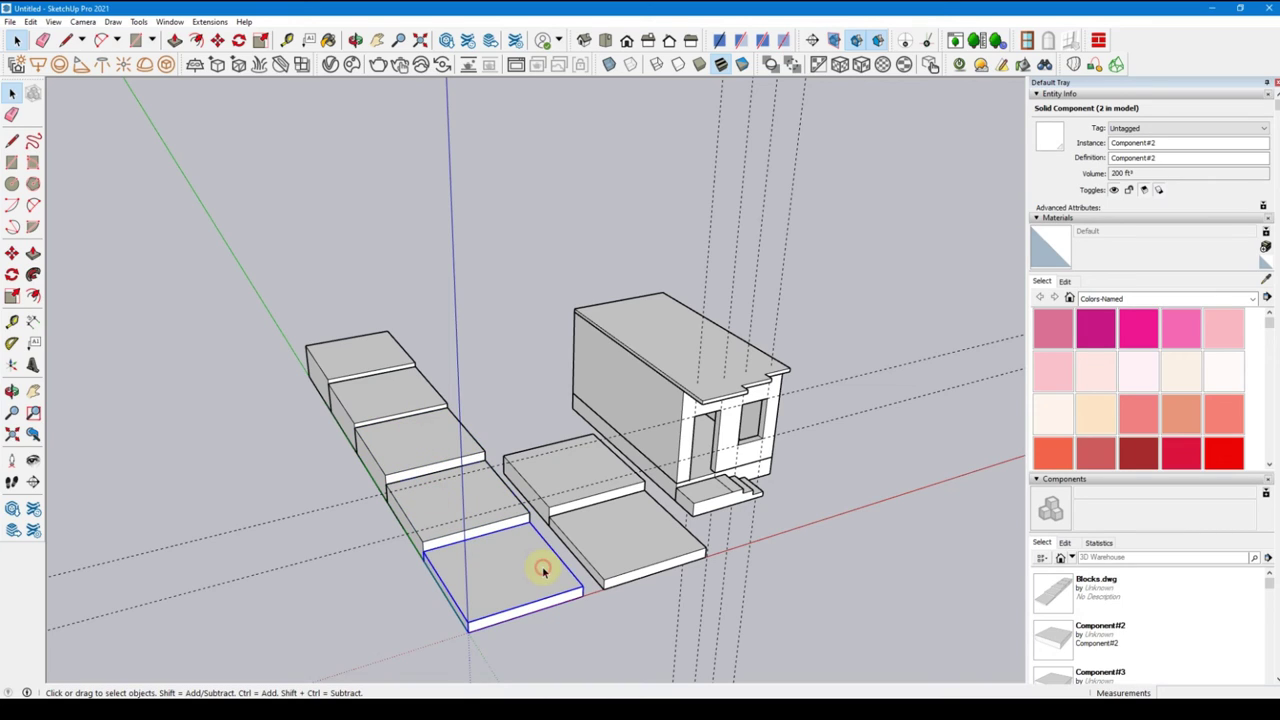
pyautogui.click(617, 531)
pyautogui.click(621, 390)
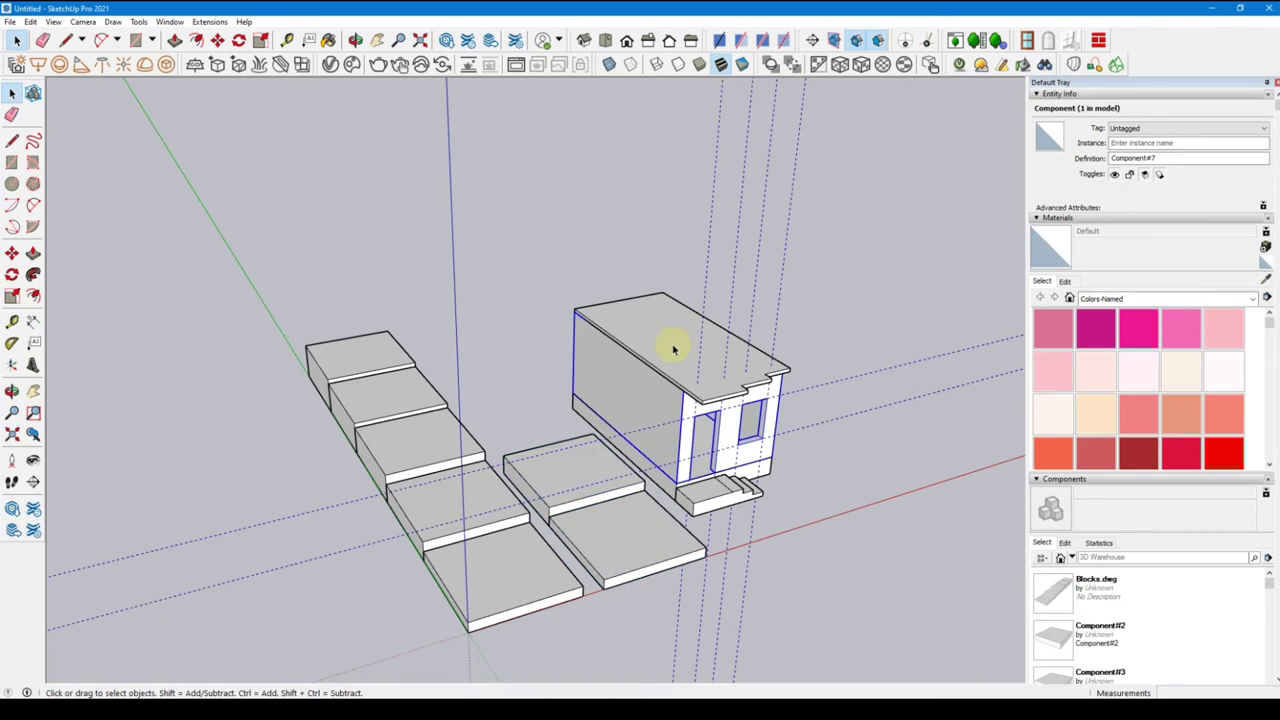
pyautogui.click(673, 348)
pyautogui.click(586, 416)
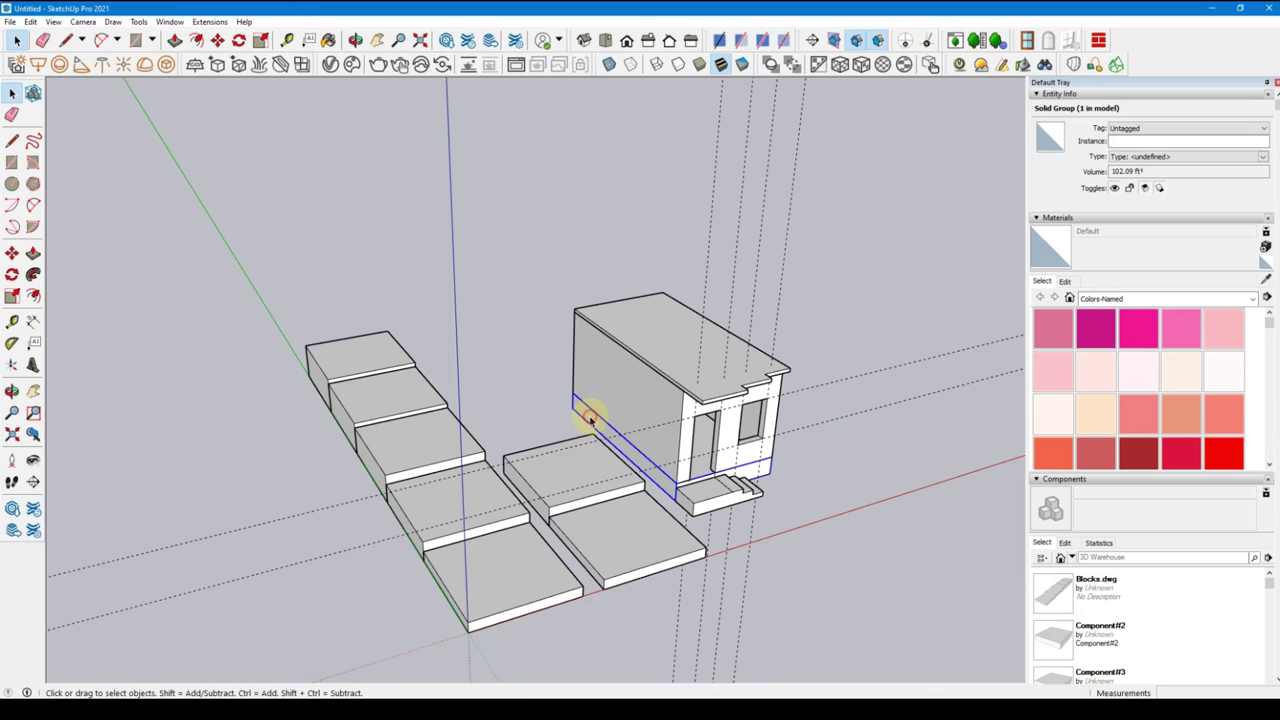
pyautogui.click(708, 500)
pyautogui.click(768, 418)
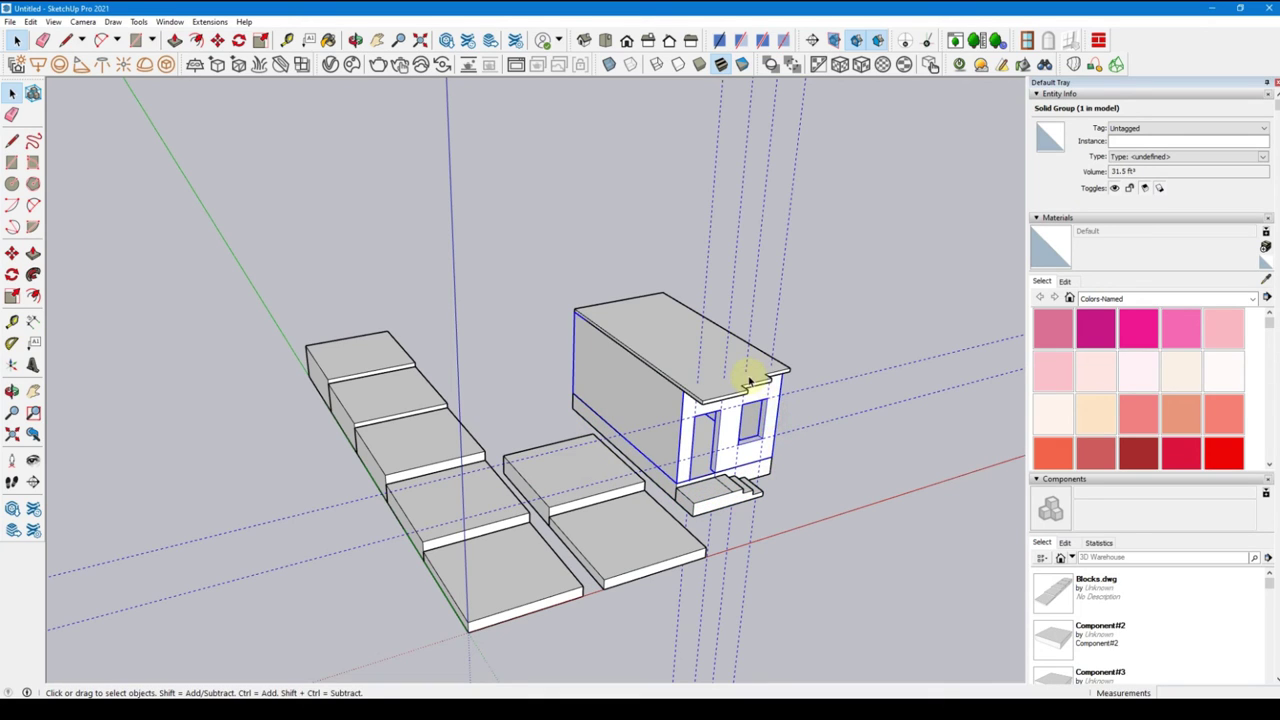
pyautogui.click(750, 381)
pyautogui.click(811, 486)
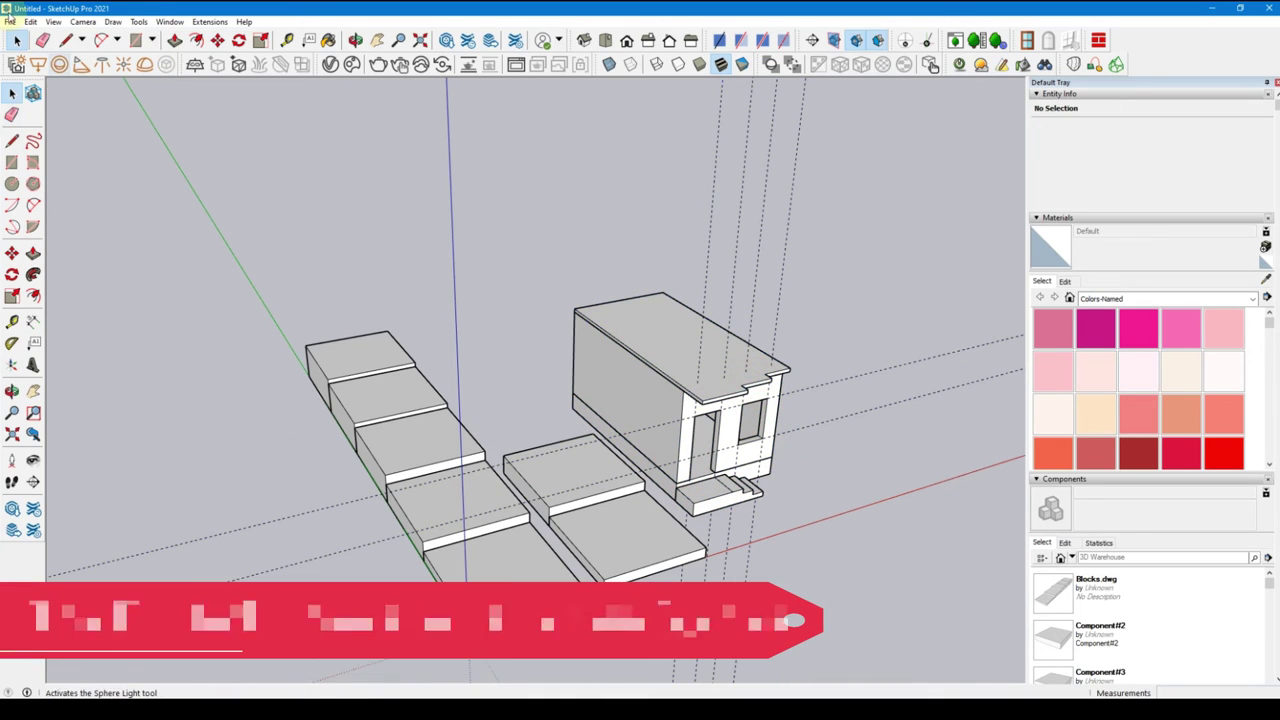
pyautogui.moveTo(702, 157); pyautogui.dragTo(720, 160)
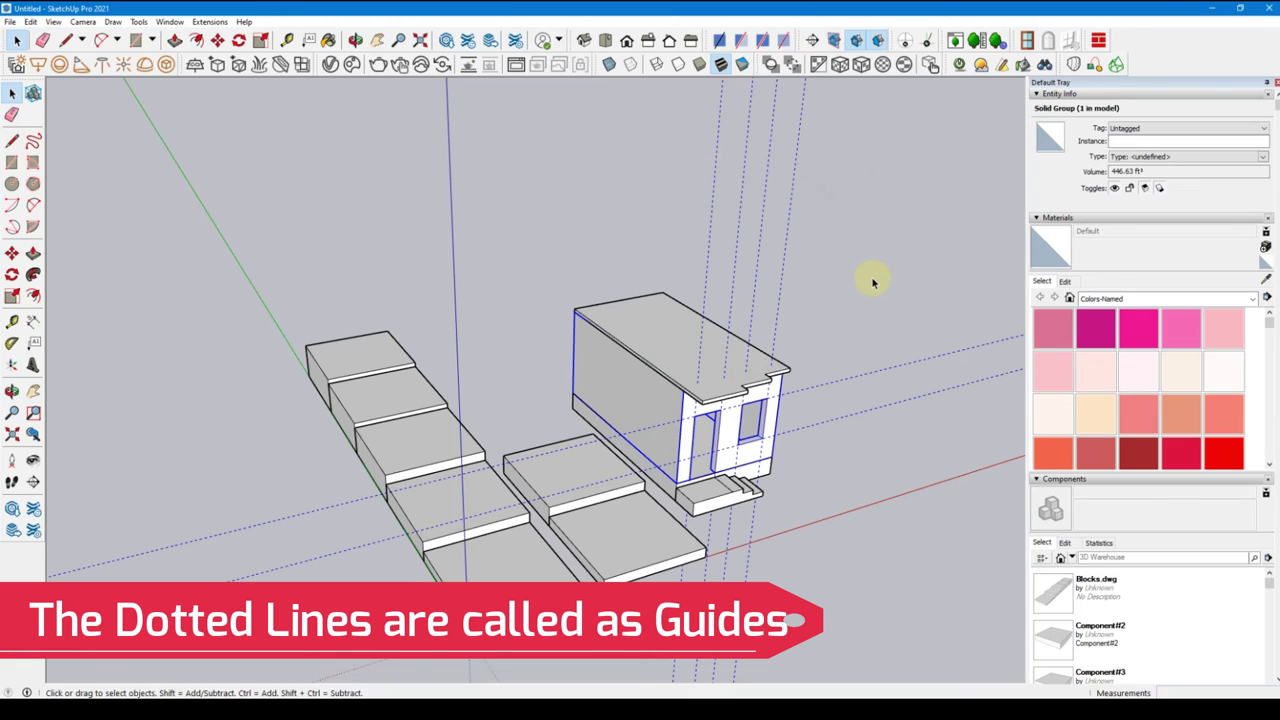
pyautogui.moveTo(850, 291)
pyautogui.mouseDown()
pyautogui.moveTo(688, 232)
pyautogui.moveTo(709, 243)
pyautogui.mouseUp()
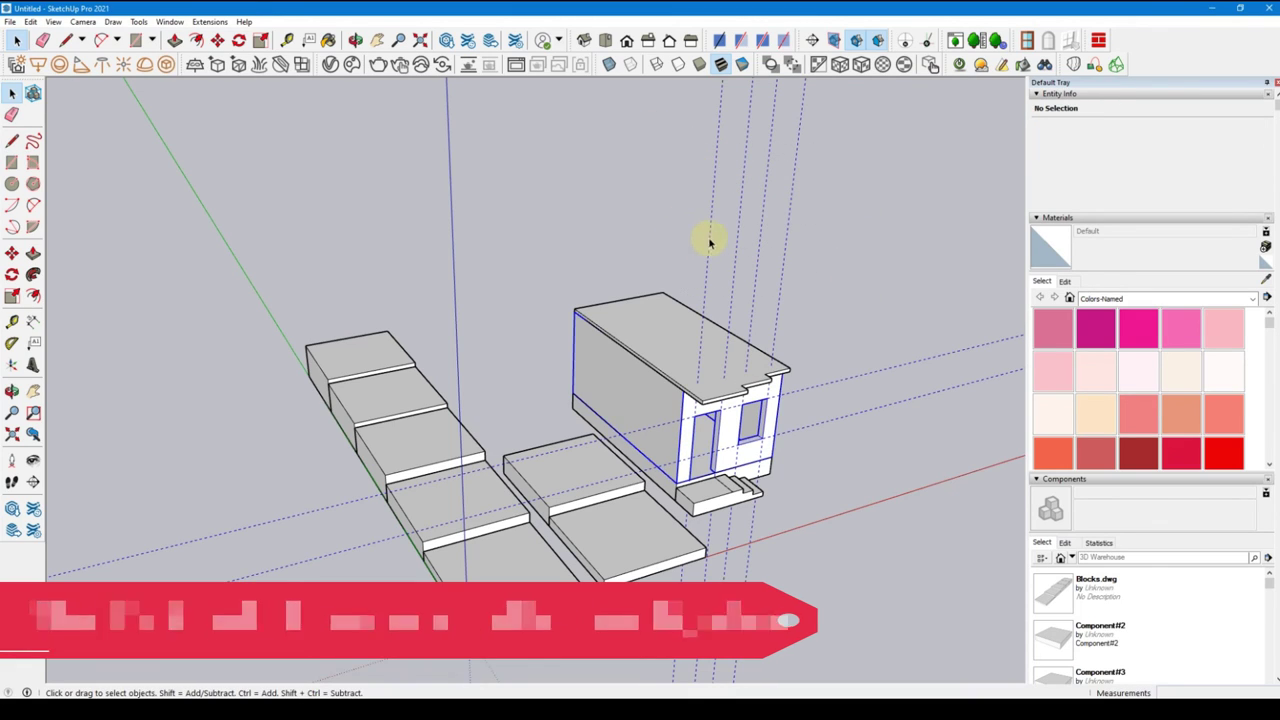
pyautogui.click(851, 271)
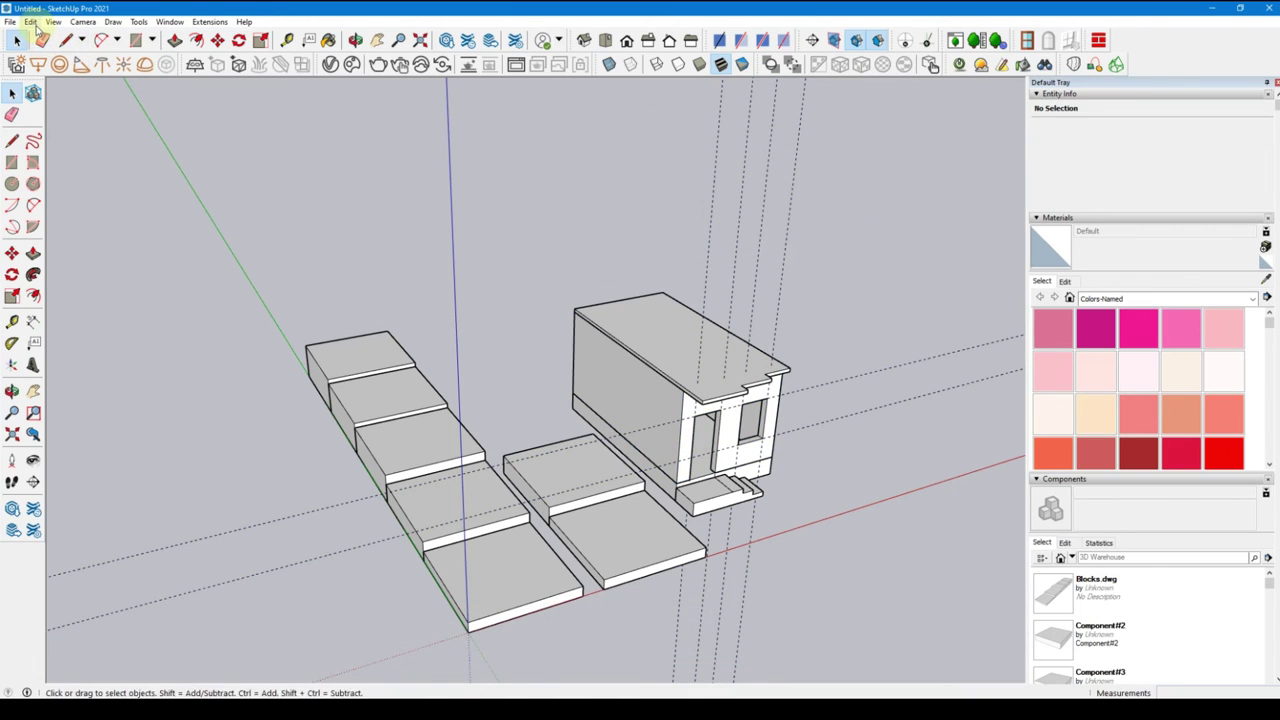
pyautogui.click(31, 21)
pyautogui.click(289, 175)
pyautogui.press('e')
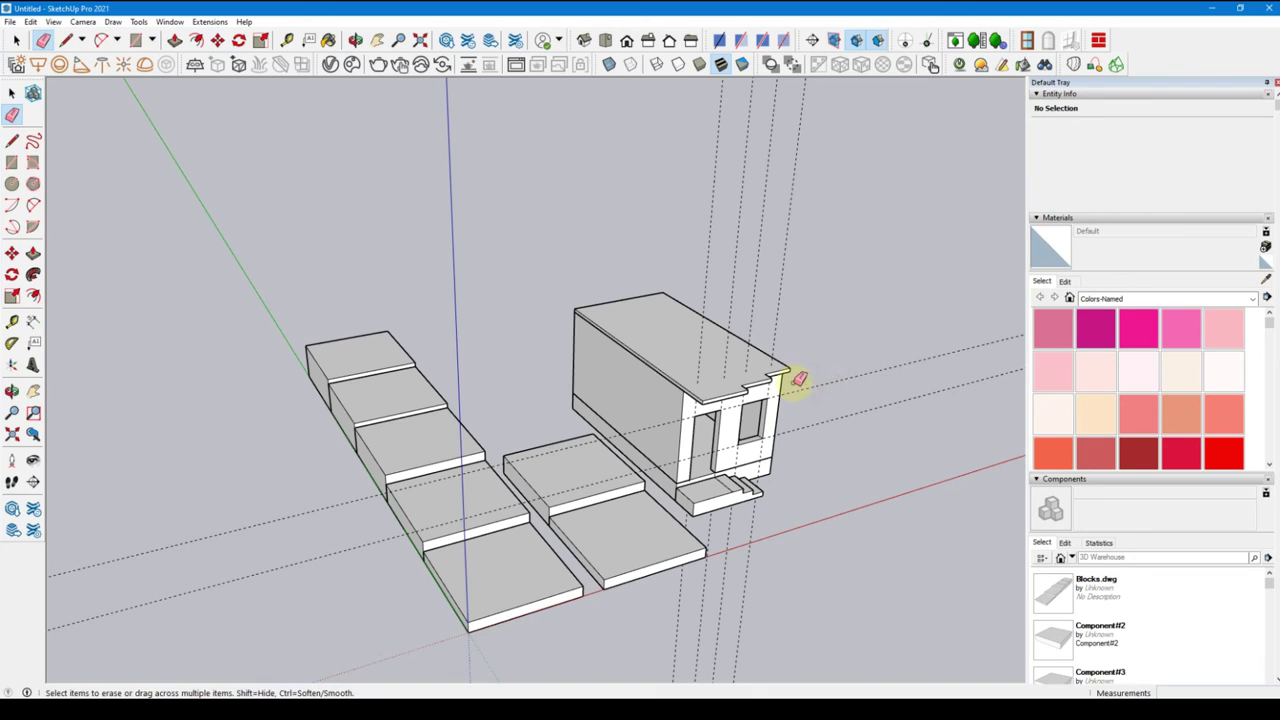
# Erase the long guide line inside the building group, then leave the group
pyautogui.press('space')
pyautogui.click(829, 386)
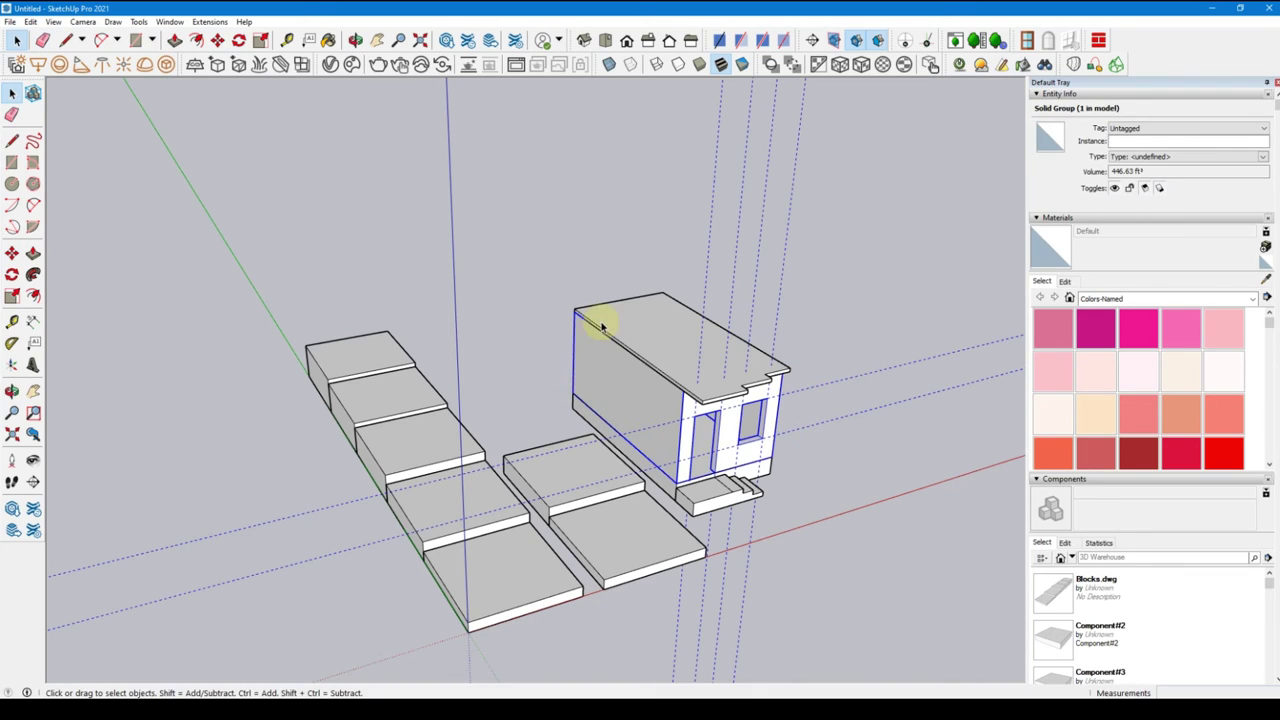
pyautogui.doubleClick(643, 408)
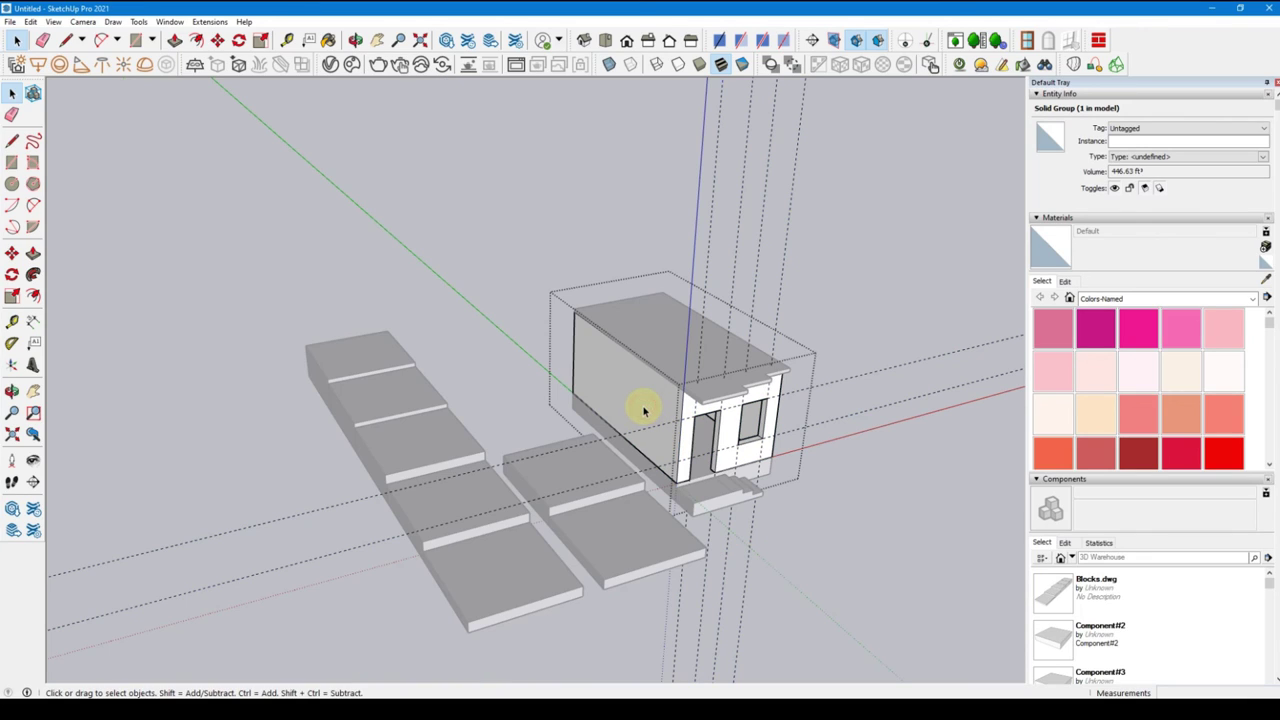
pyautogui.press('e')
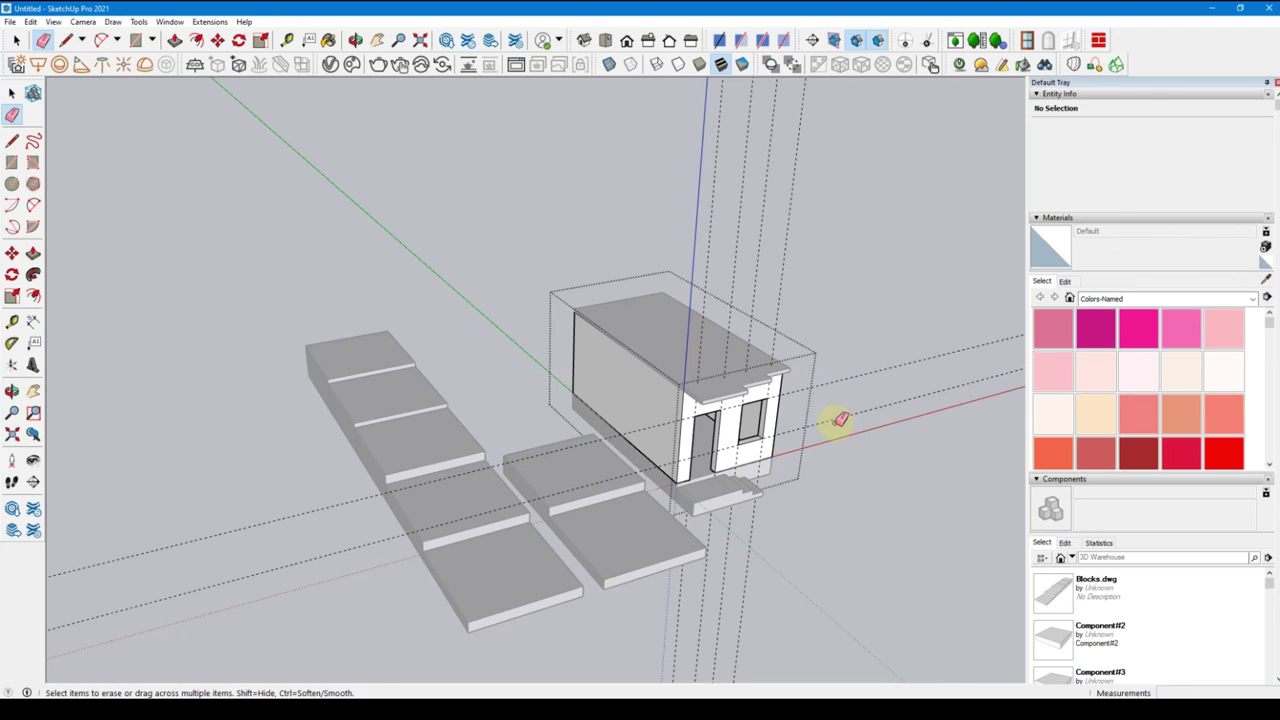
pyautogui.click(856, 384)
pyautogui.press('space')
pyautogui.click(845, 363)
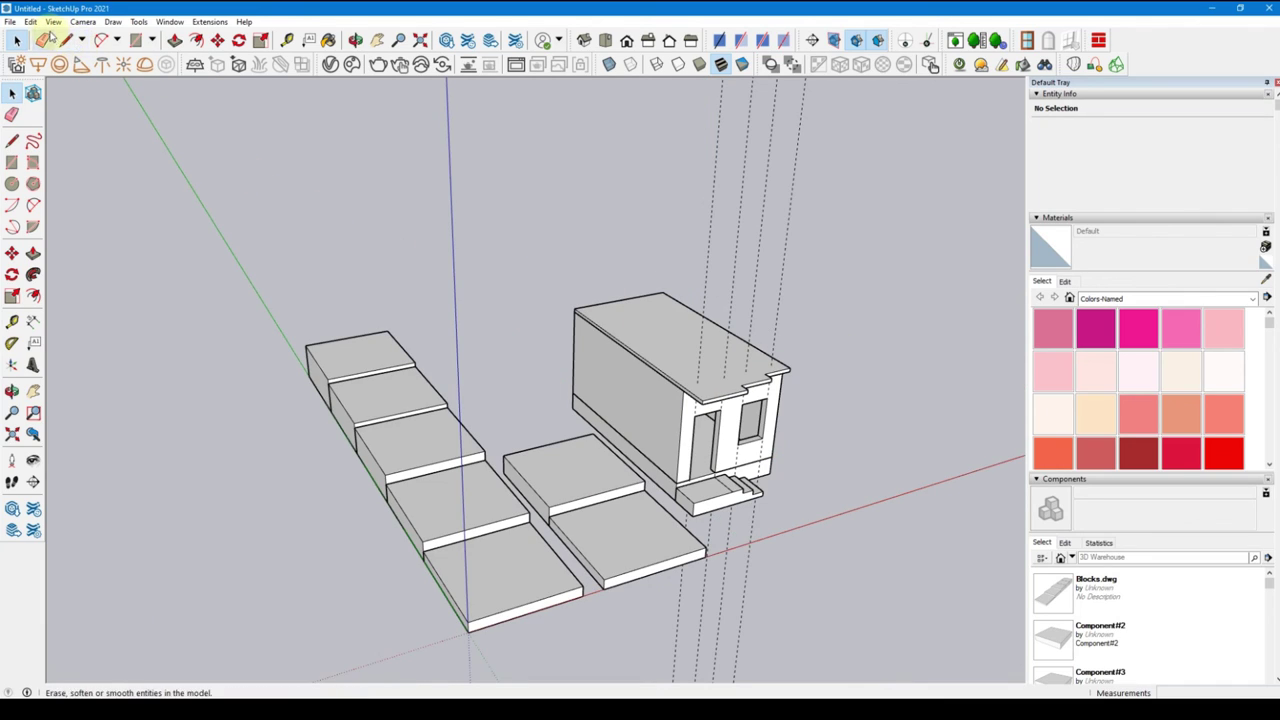
# Remove every remaining guide in the model with Edit > Delete Guides
pyautogui.click(31, 22)
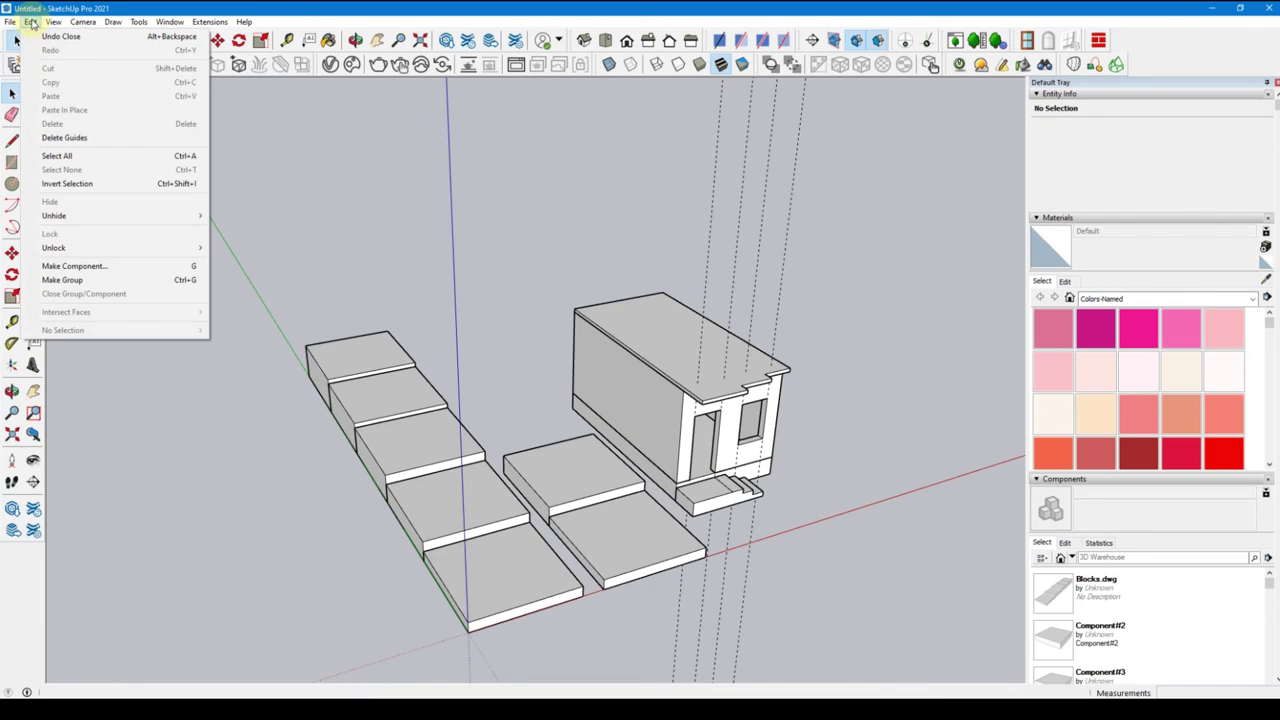
pyautogui.click(87, 138)
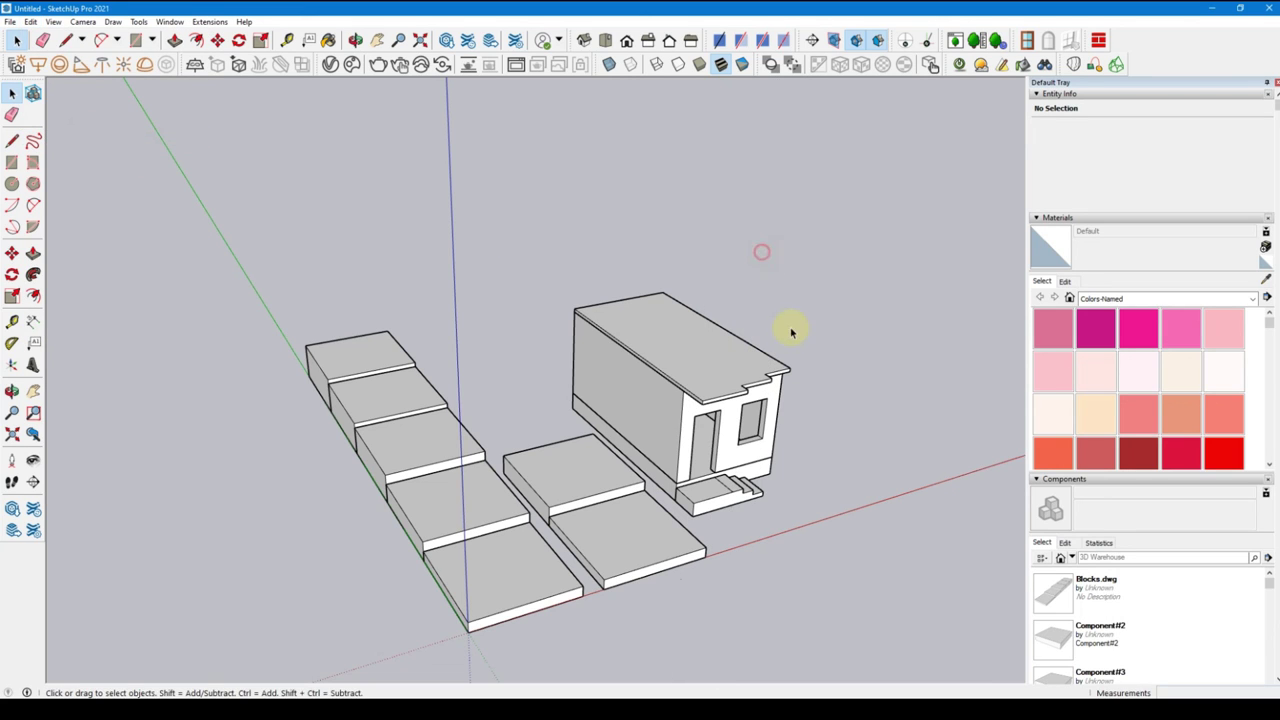
pyautogui.moveTo(757, 449)
pyautogui.mouseDown(button='middle')
pyautogui.moveTo(340, 272)
pyautogui.moveTo(585, 284)
pyautogui.moveTo(554, 257)
pyautogui.mouseUp(button='middle')
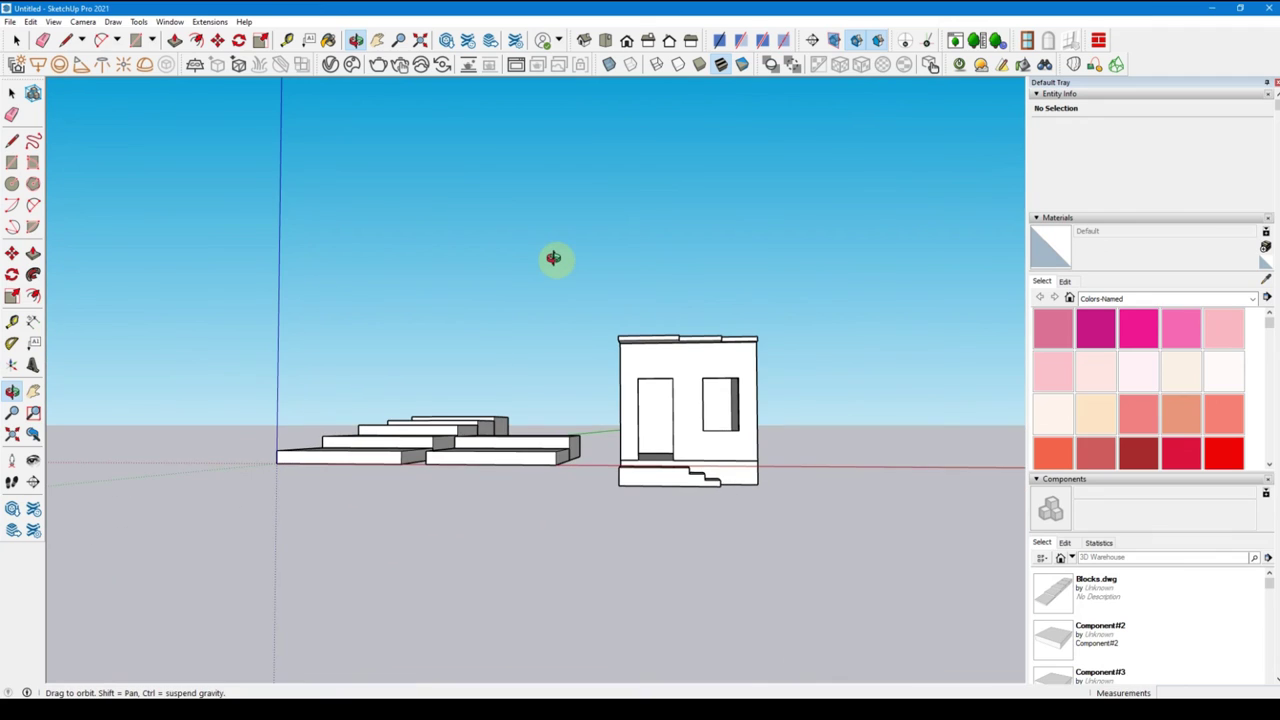
# Zoom in and orbit to show the house front, entrance steps, roof and left wall up close
pyautogui.scroll(4, 685, 461)
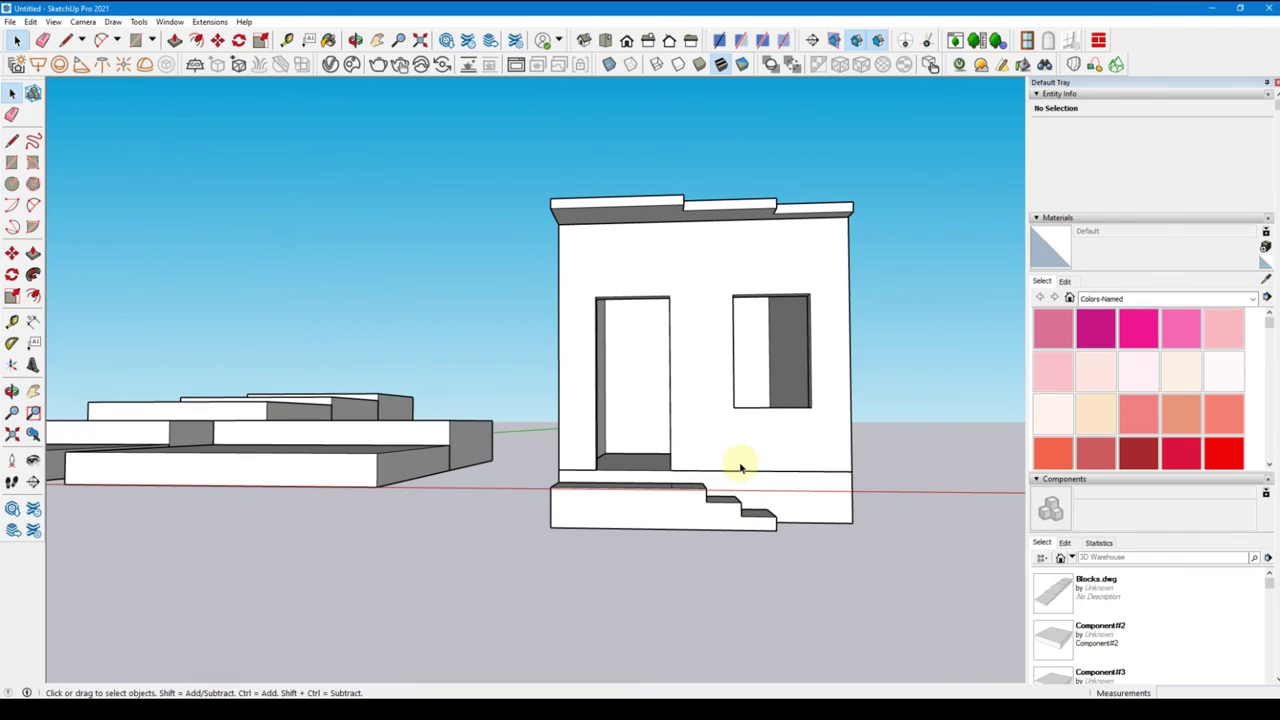
pyautogui.moveTo(737, 463); pyautogui.dragTo(748, 451, button='middle')
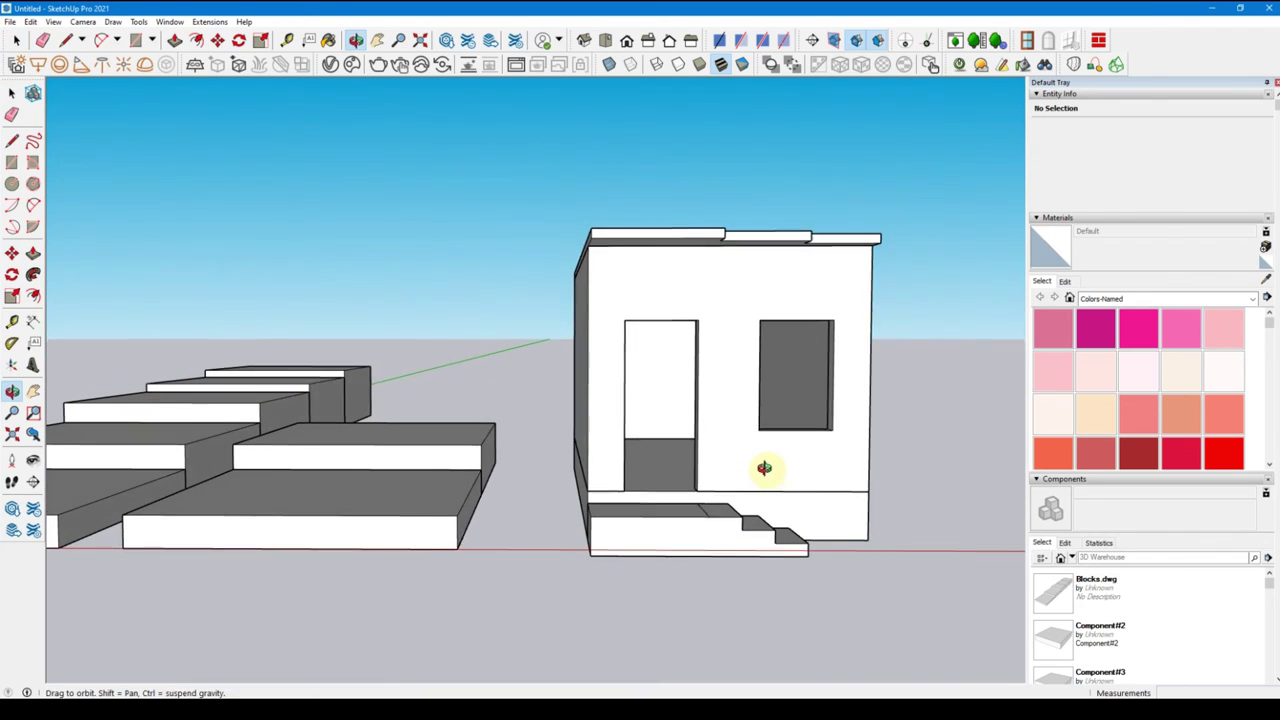
pyautogui.moveTo(748, 451); pyautogui.dragTo(816, 503, button='middle')
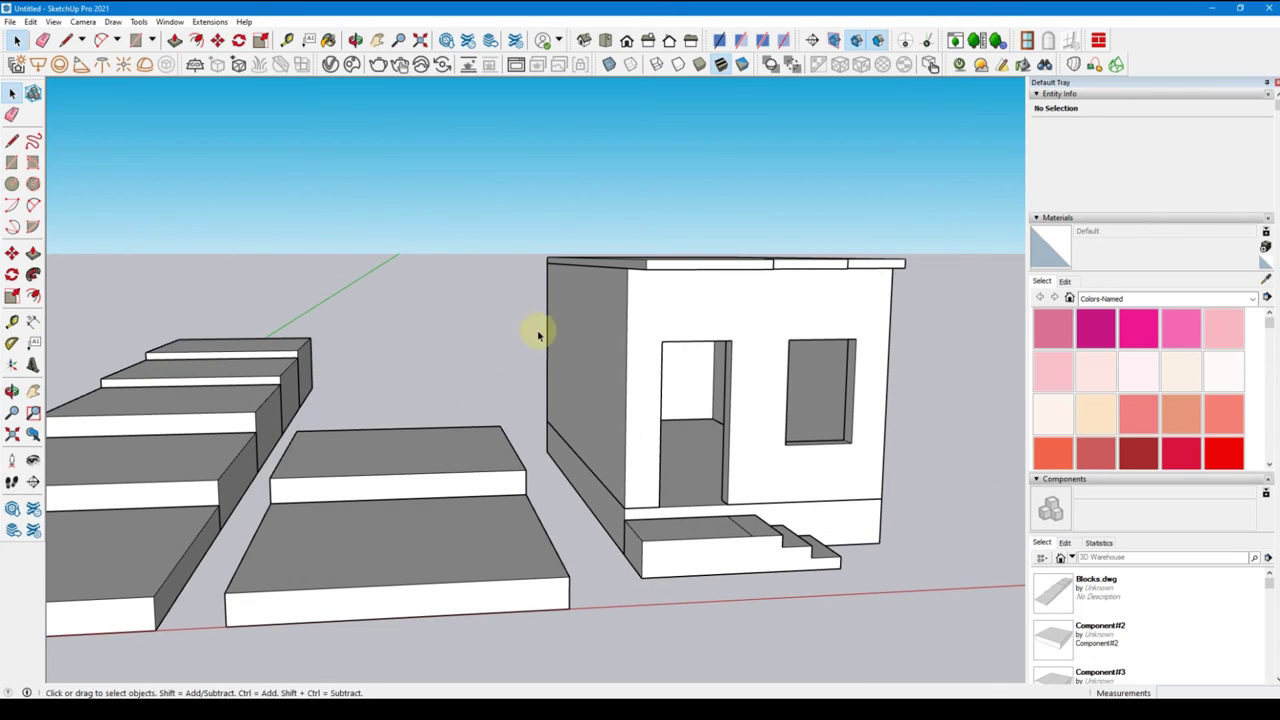
pyautogui.moveTo(514, 334); pyautogui.dragTo(601, 390, button='middle')
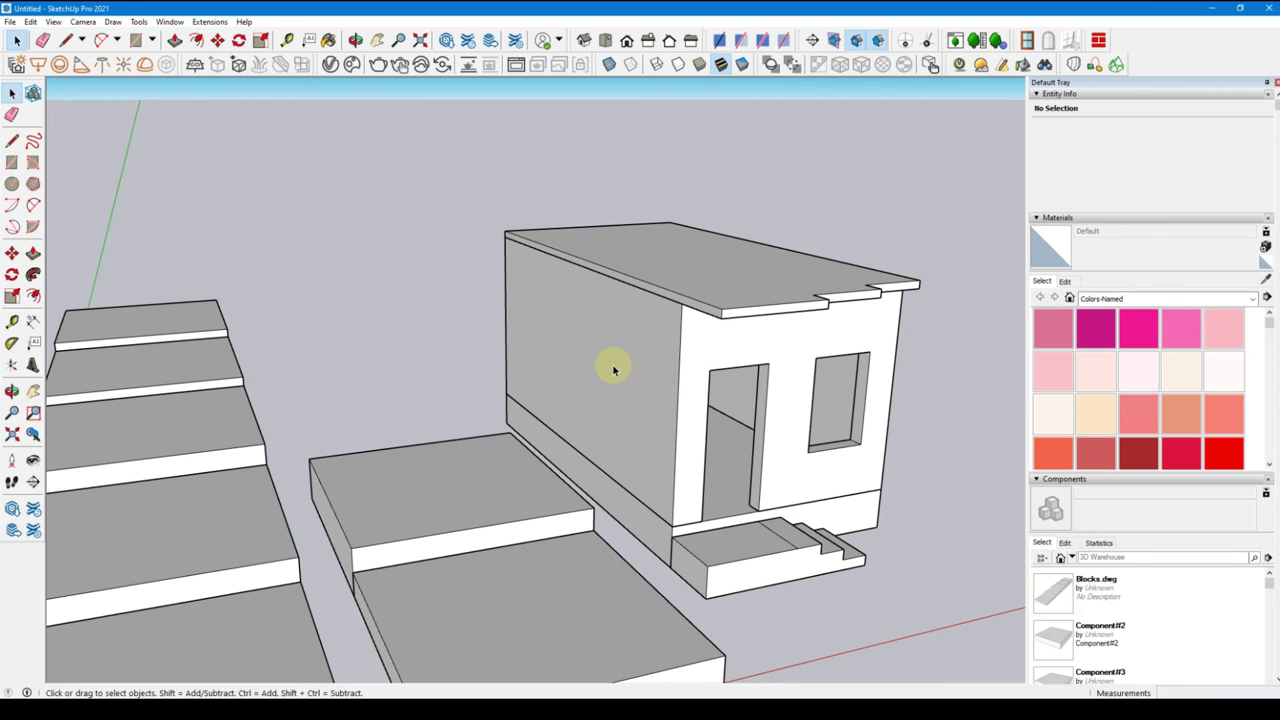
pyautogui.click(740, 563)
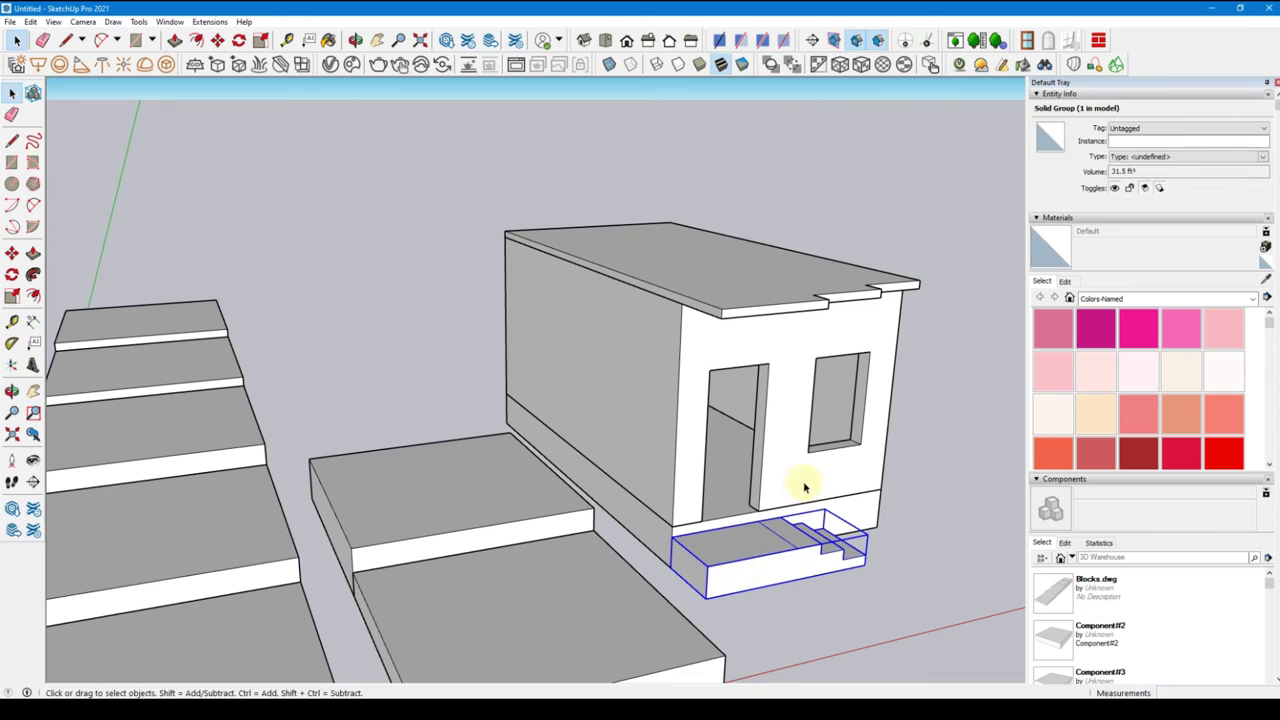
pyautogui.click(870, 501)
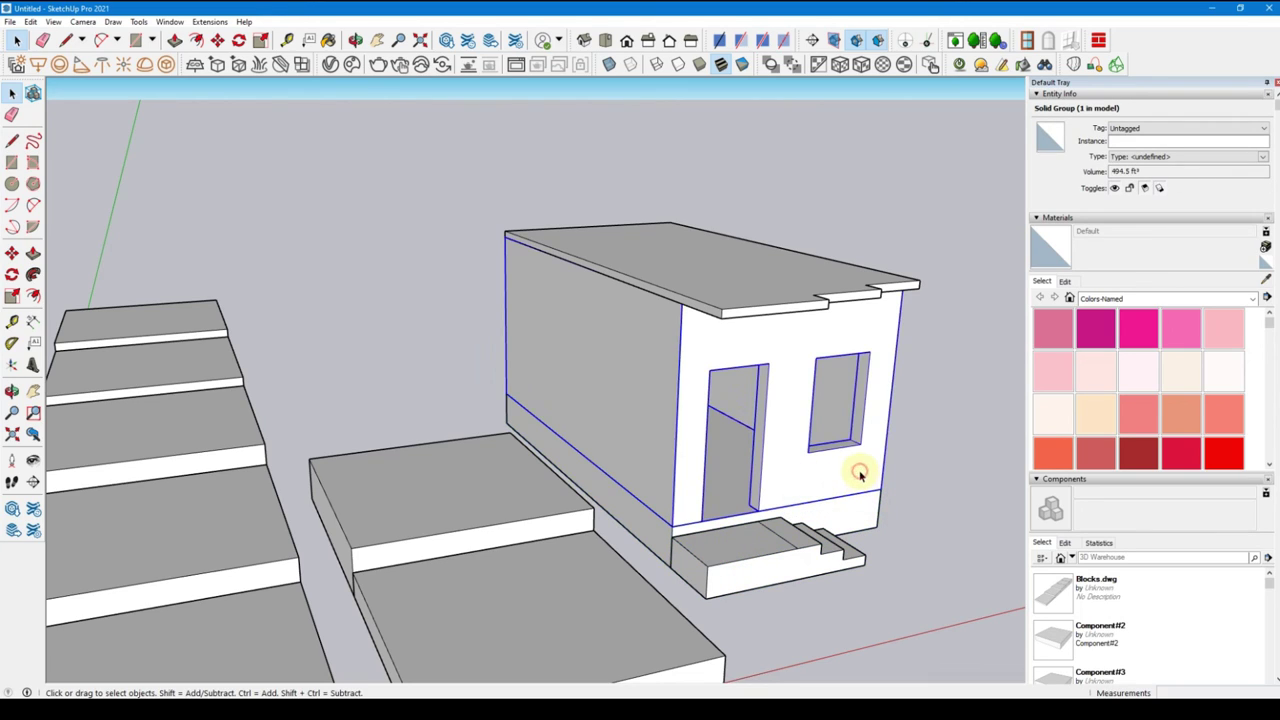
pyautogui.click(724, 267)
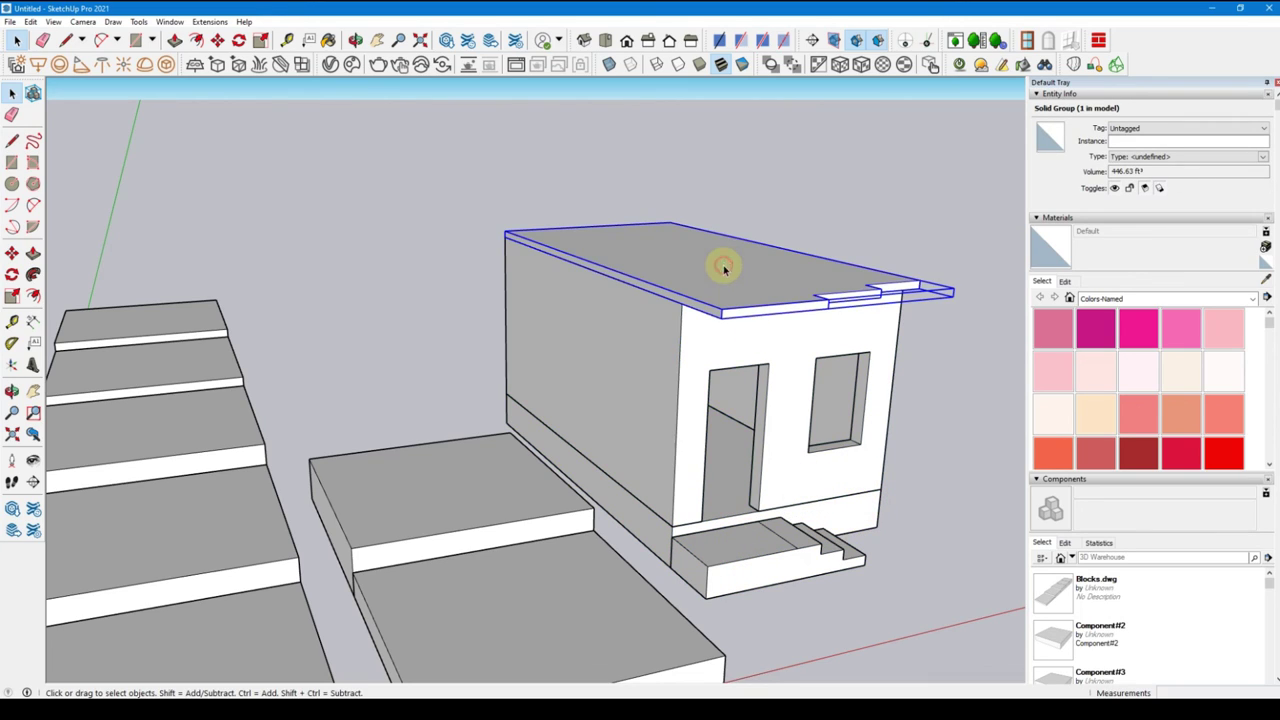
pyautogui.click(373, 273)
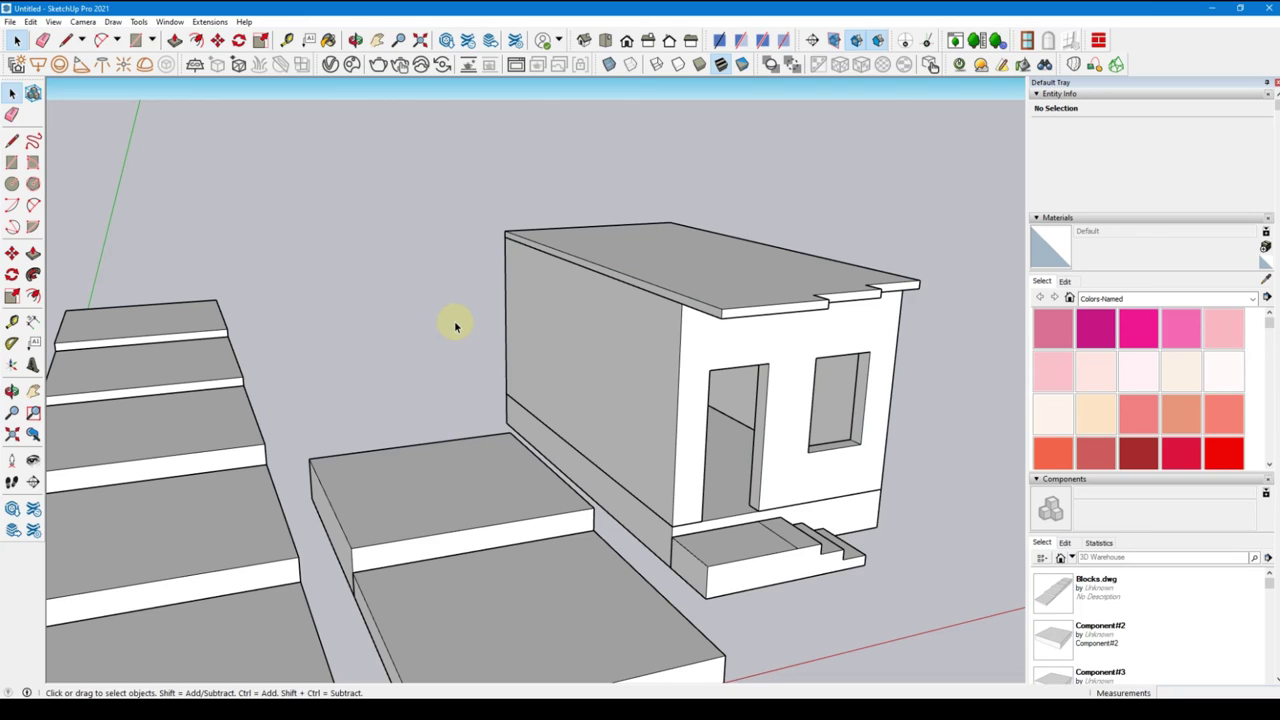